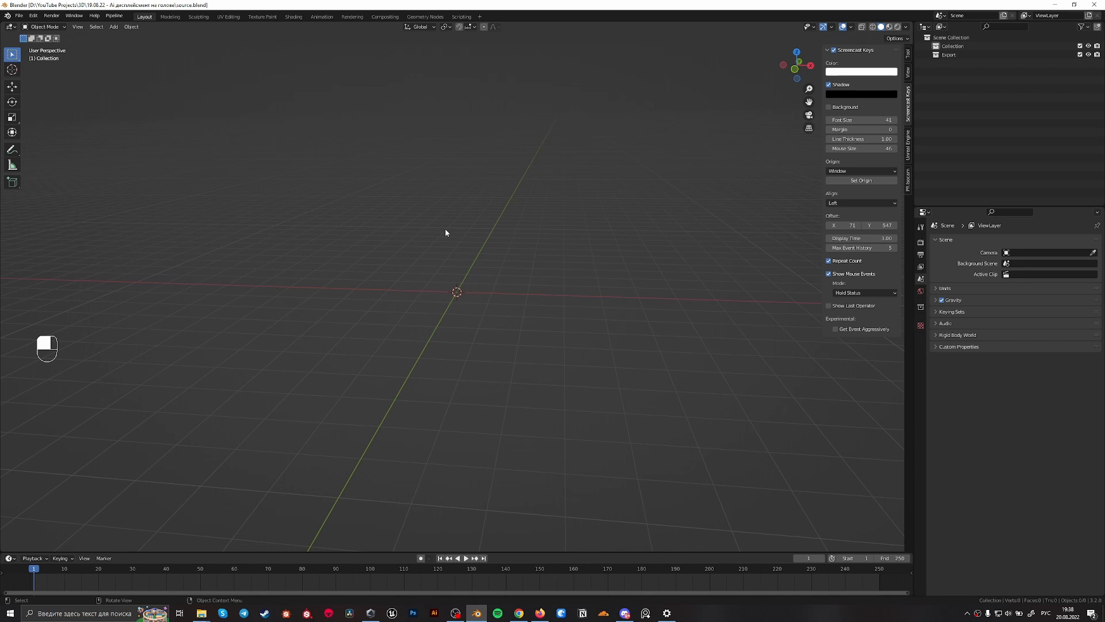
Import the Wavefront file obj_free_male_anatomy.OBJ into the empty scene and show it from the front
middle_click_drag(461, 233, 490, 258, "shift")
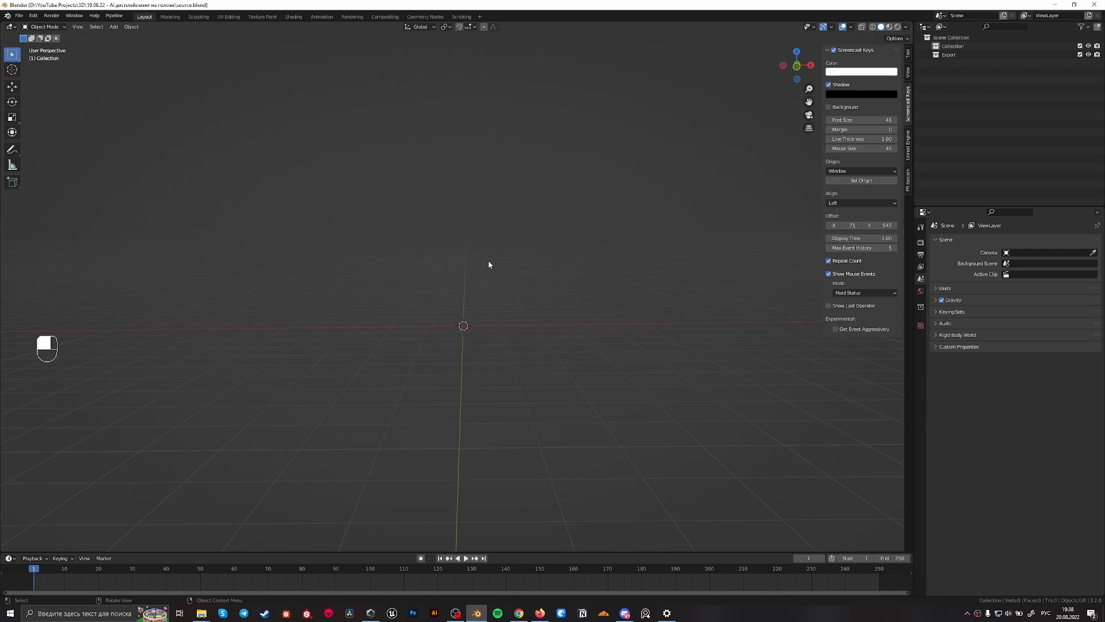
key("KP_1")
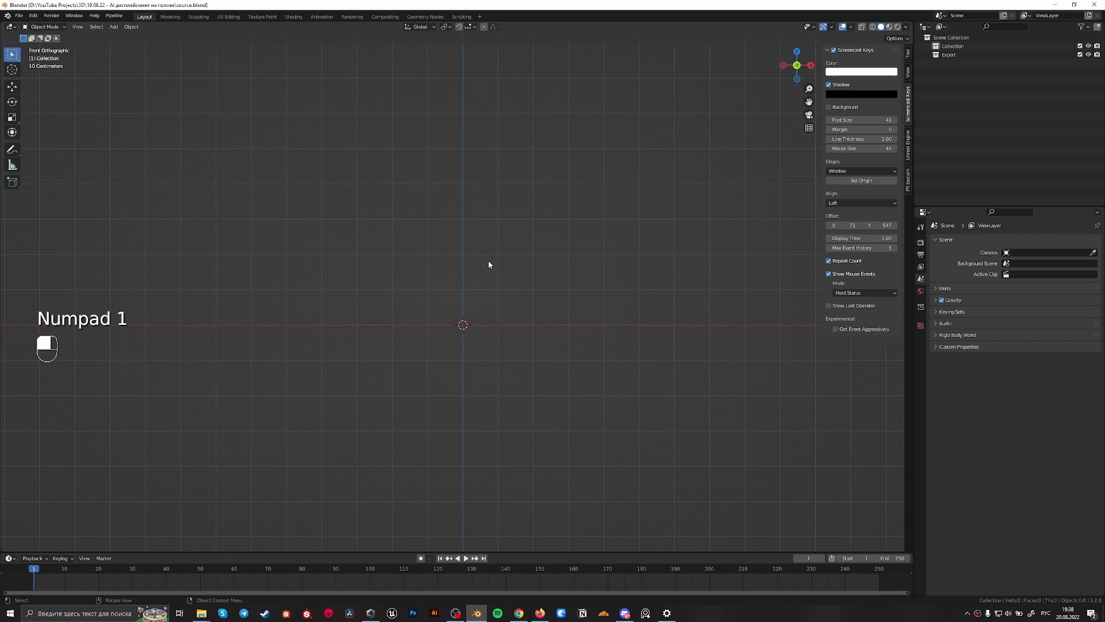
key("shift+a")
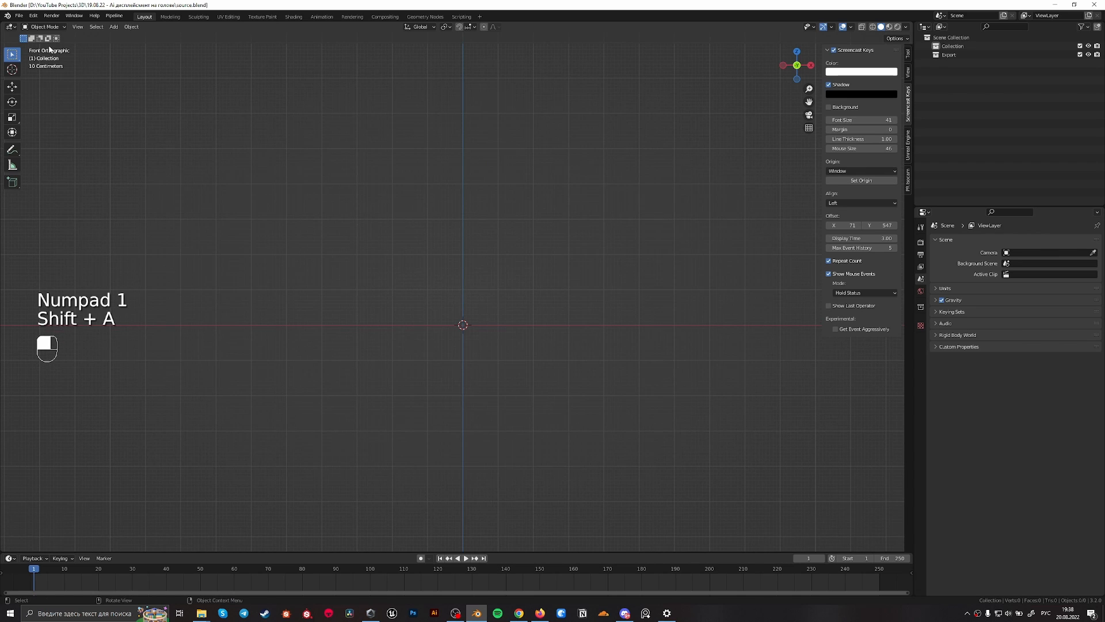
left_click(20, 16)
mouse_move(67, 132)
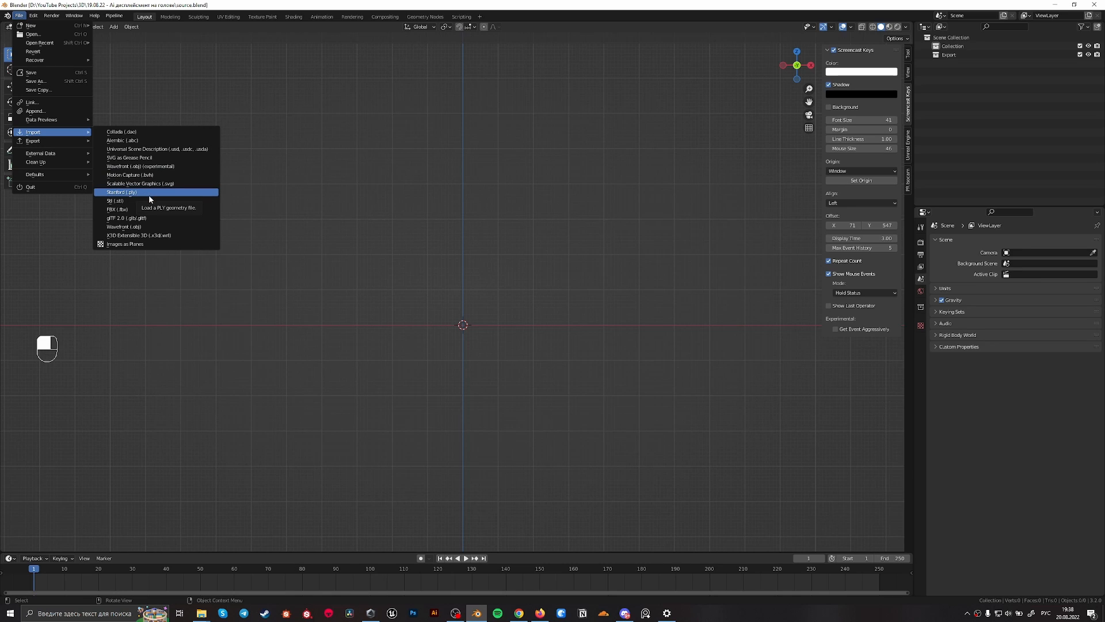
left_click(162, 227)
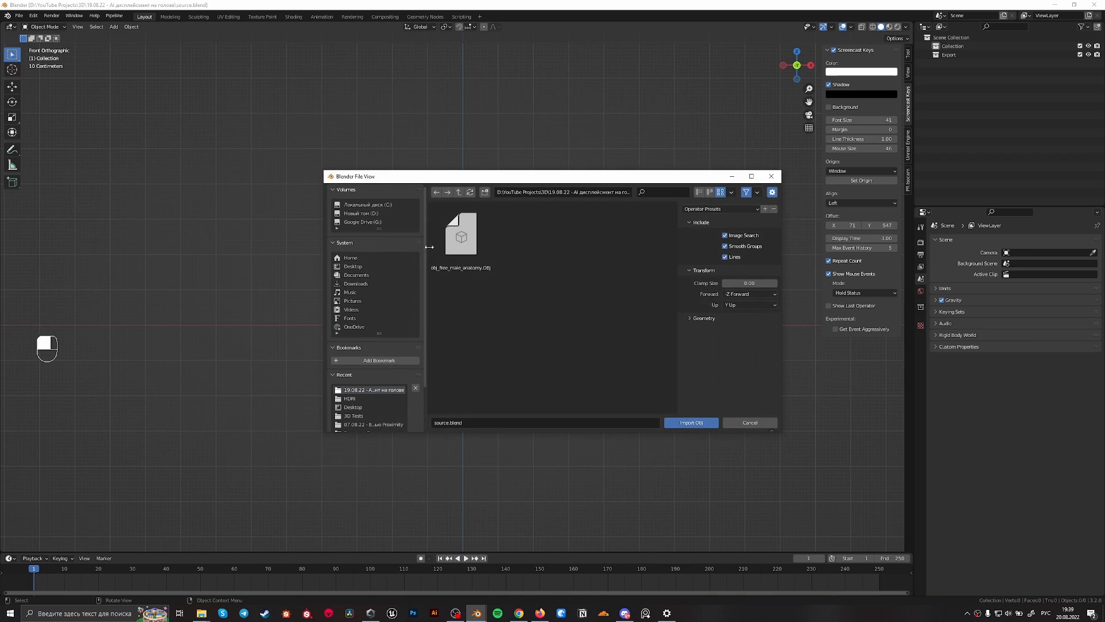
double_click(477, 266)
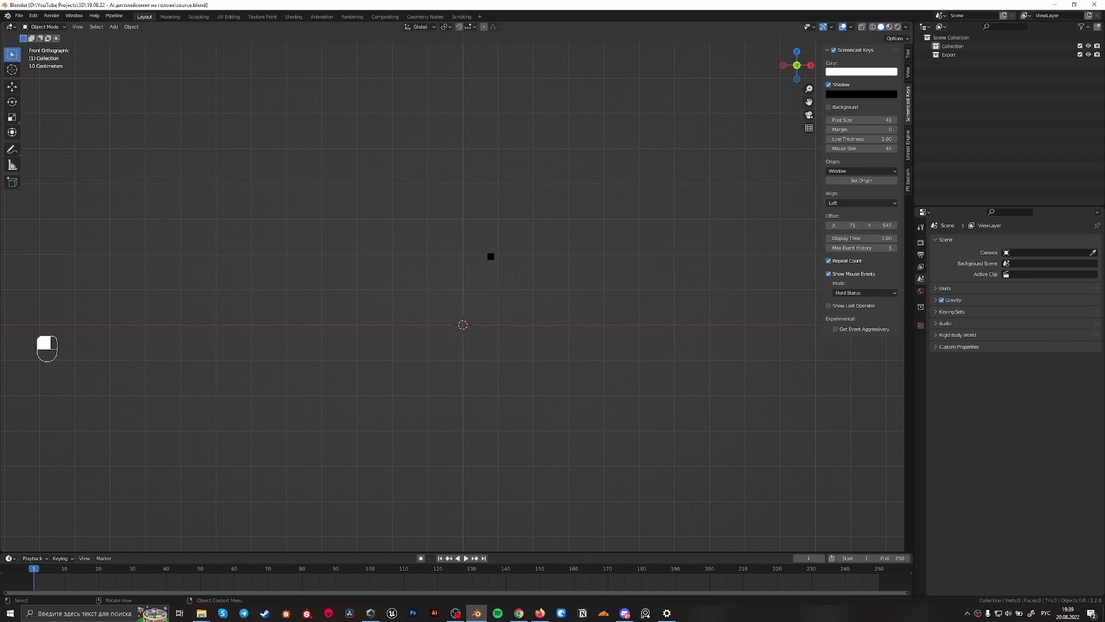
scroll(482, 334, "up", 4)
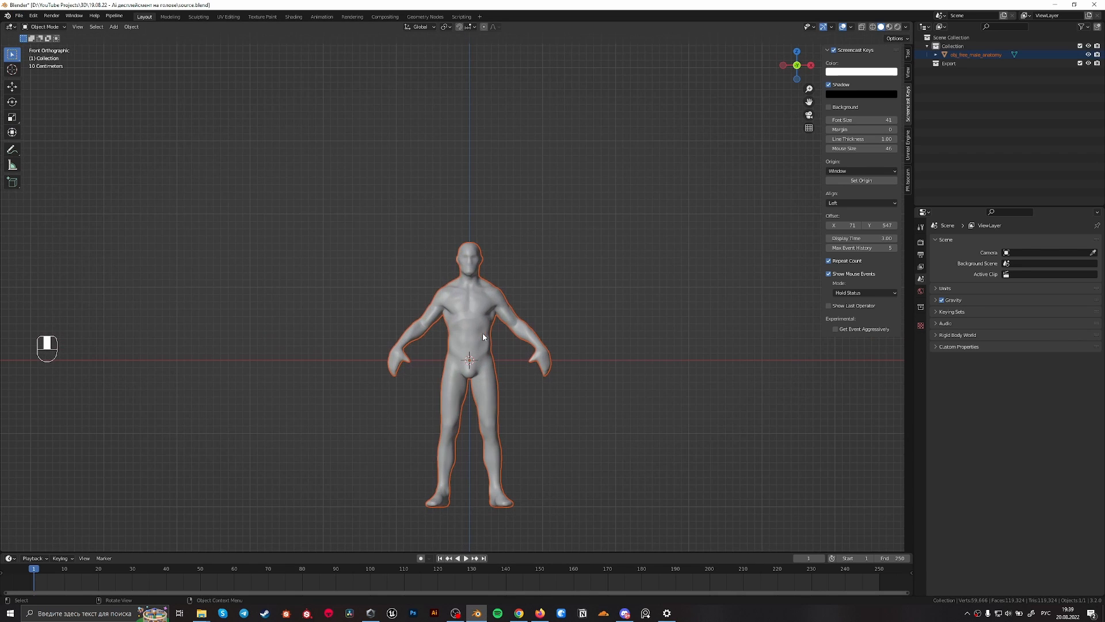
Add a camera, look through it, and move it back along its viewing axis until the male figure fits in view
key("shift+a")
mouse_move(518, 358)
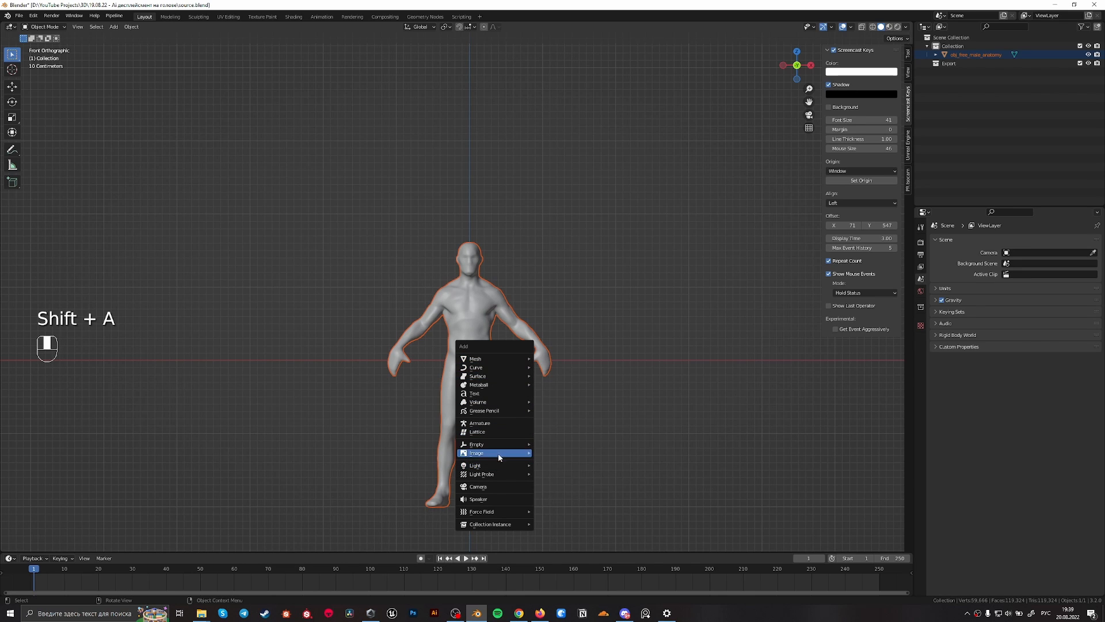
left_click(494, 488)
key("KP_0")
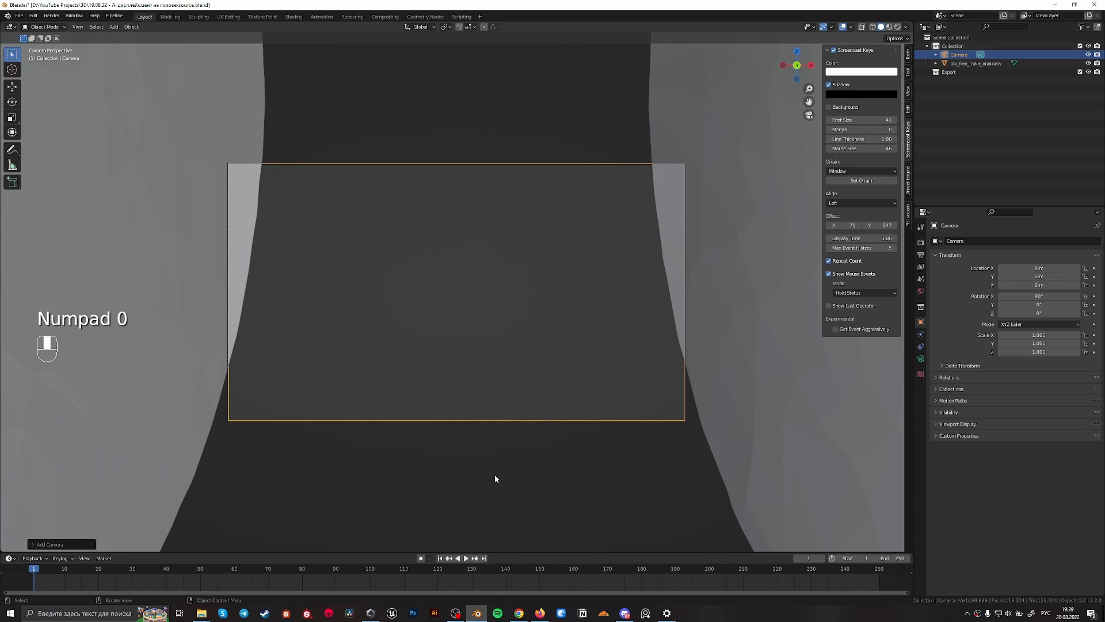
key("g")
middle_click(495, 475)
left_click(475, 257)
Move the male figure straight down about 1.17 m so the head and chest sit inside the camera frame
left_click(475, 257)
key("g")
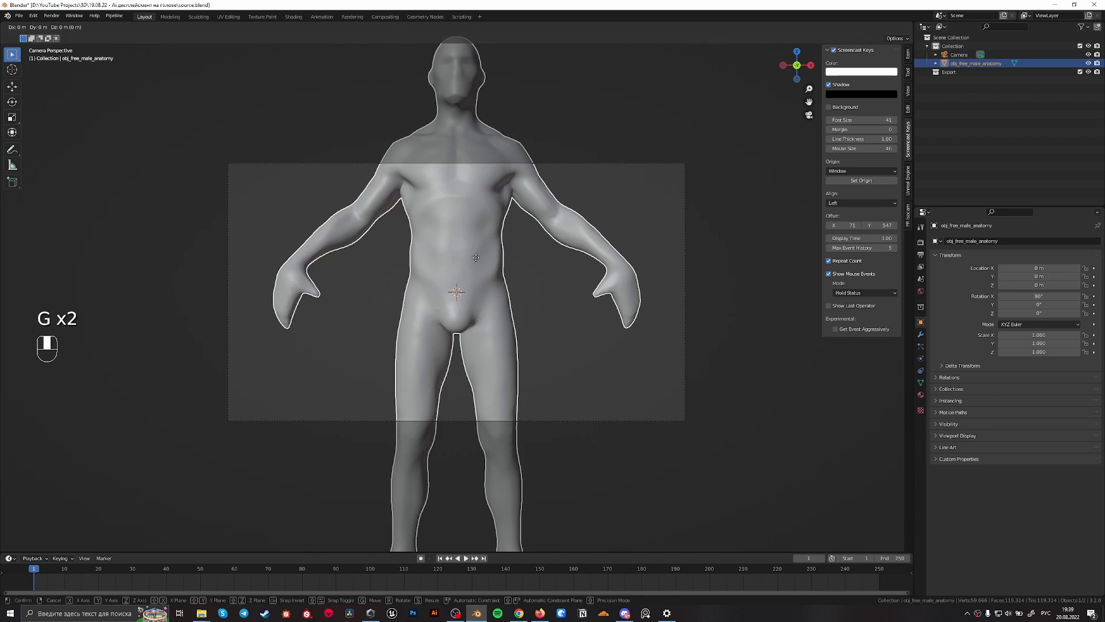
left_click(465, 433)
key("f")
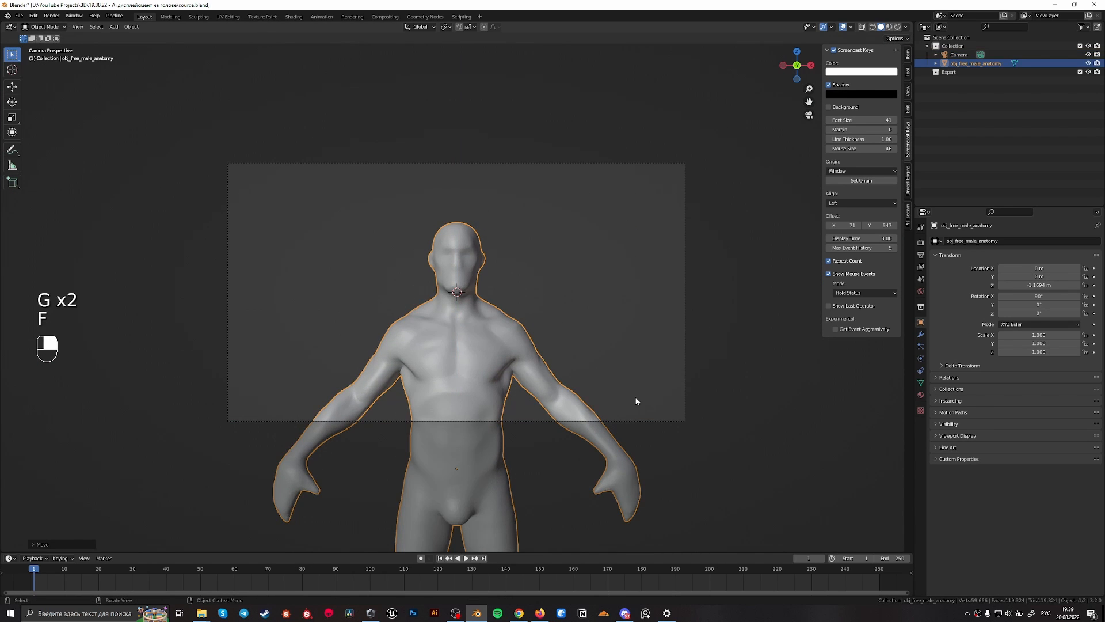
Examine the figure's mesh around the head and shoulders in Edit Mode and return to Object Mode
scroll(533, 349, "up", 2)
middle_click_drag(618, 319, 641, 320)
scroll(640, 321, "up", 3)
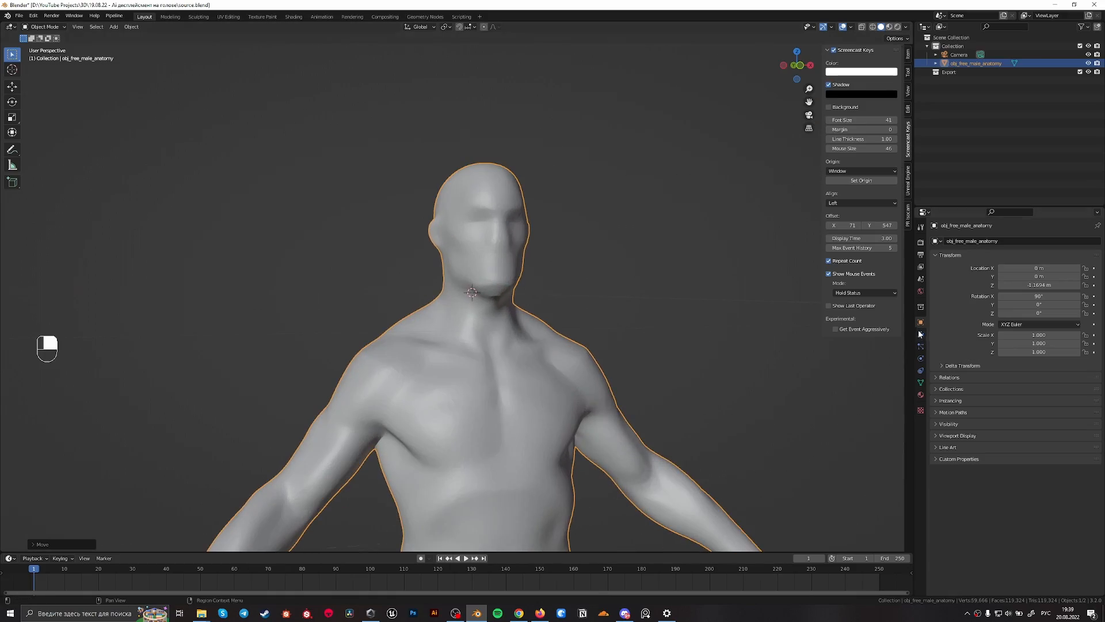
key("Tab")
middle_click_drag(570, 351, 499, 315)
key("Tab")
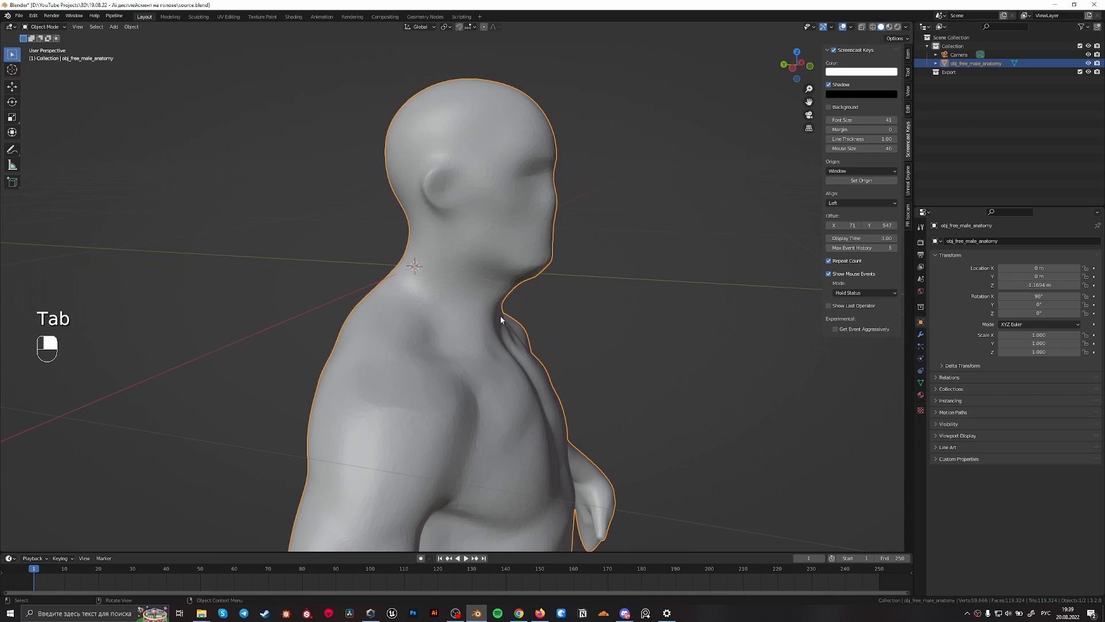
Check the figure's triangulated mesh and add a Remesh modifier to it
left_click(920, 334)
left_click(966, 243)
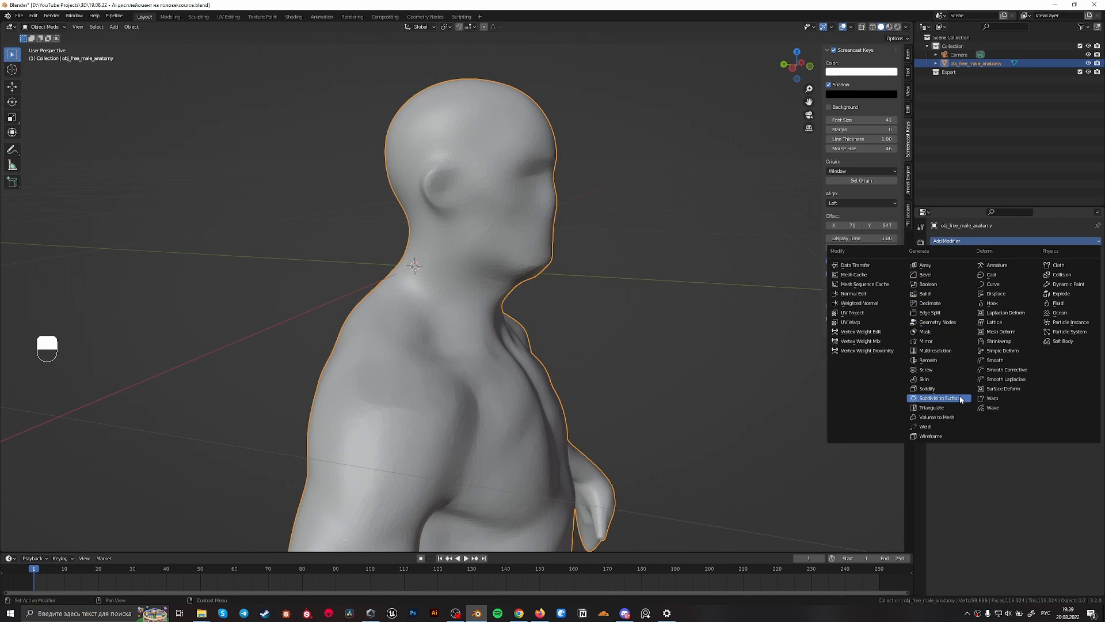
middle_click_drag(595, 256, 570, 267)
key("Tab")
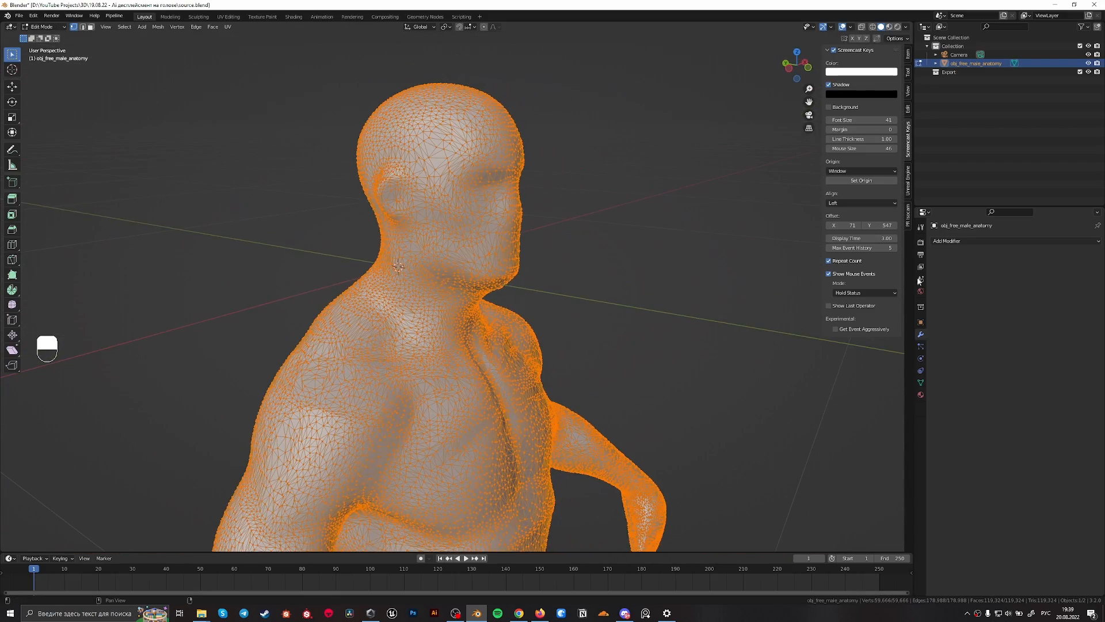
key("Tab")
left_click(965, 240)
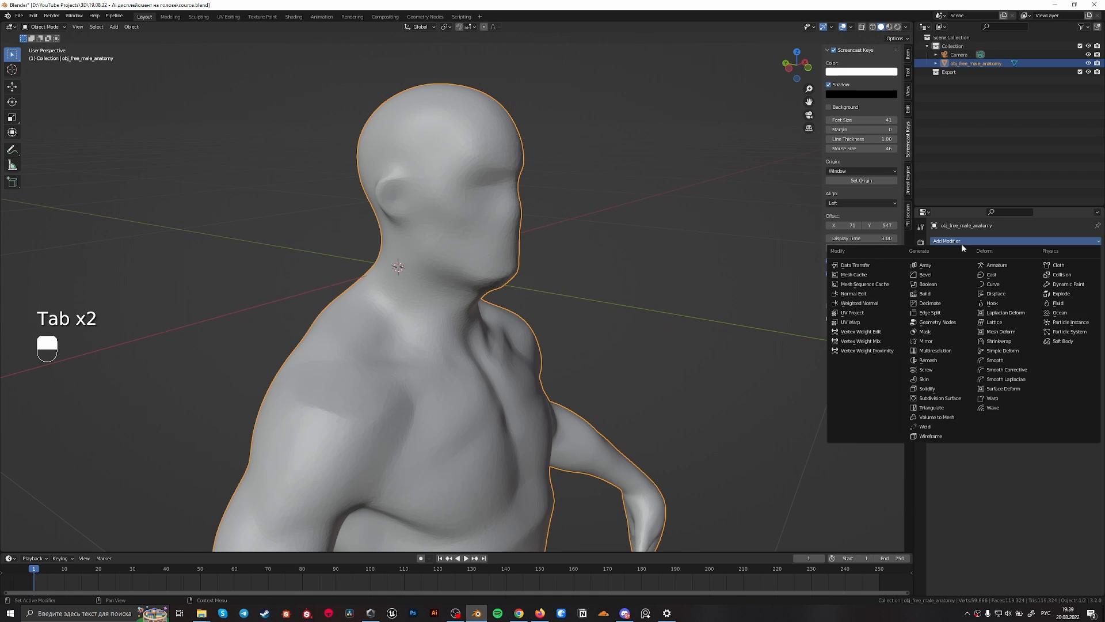
left_click(944, 358)
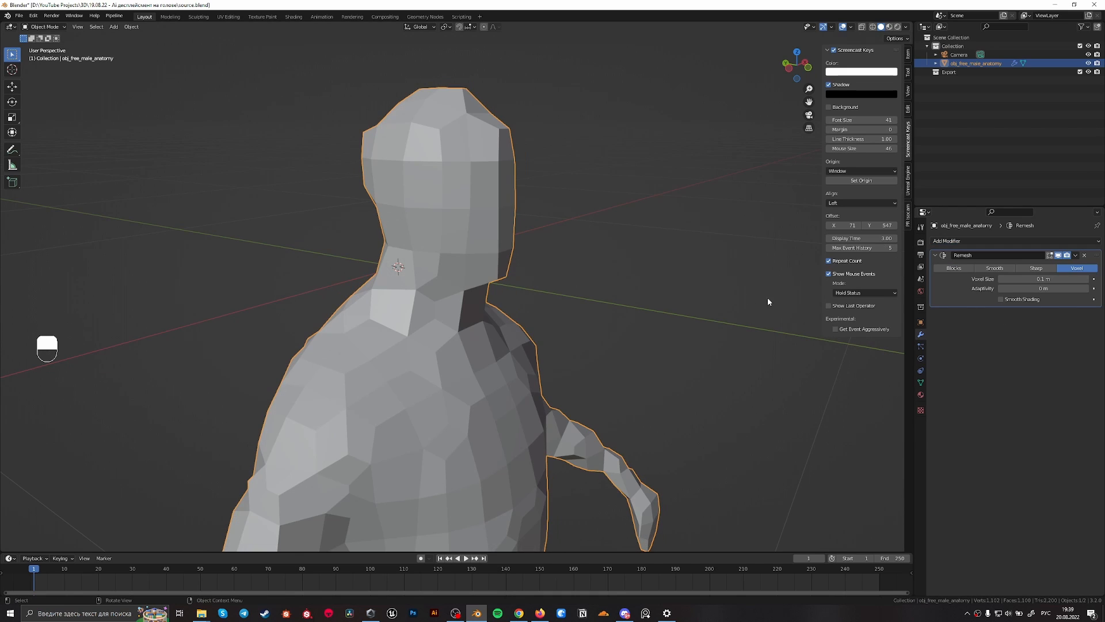
Set the Remesh modifier's Voxel Size to 0.01 m and apply the modifier
double_click(1008, 279)
left_click(1009, 279)
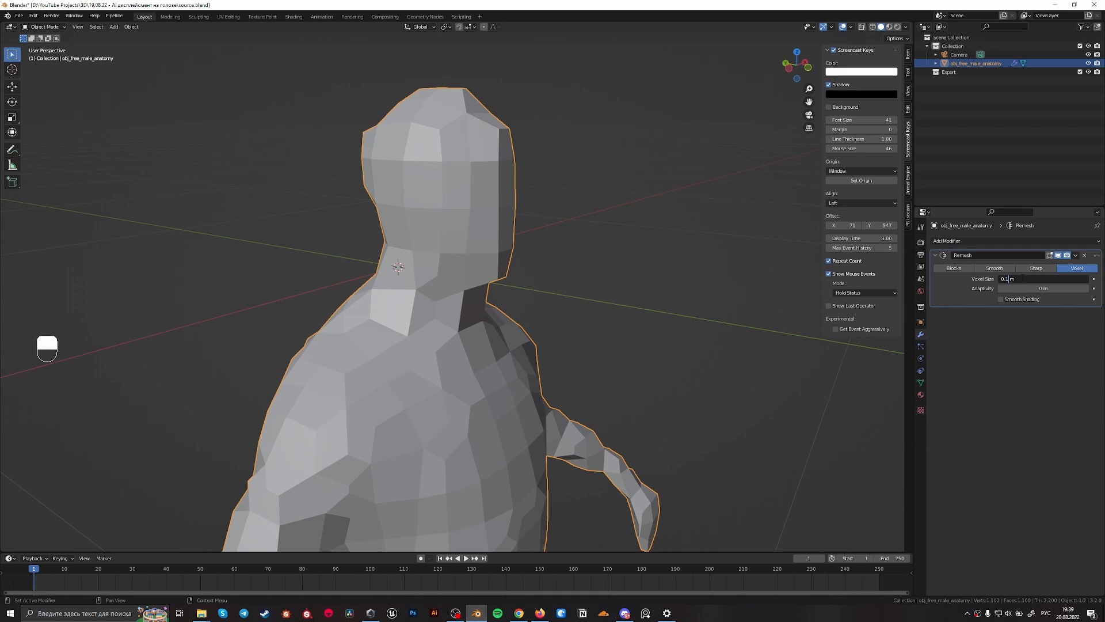
type("0")
key("Return")
middle_click_drag(621, 324, 491, 230)
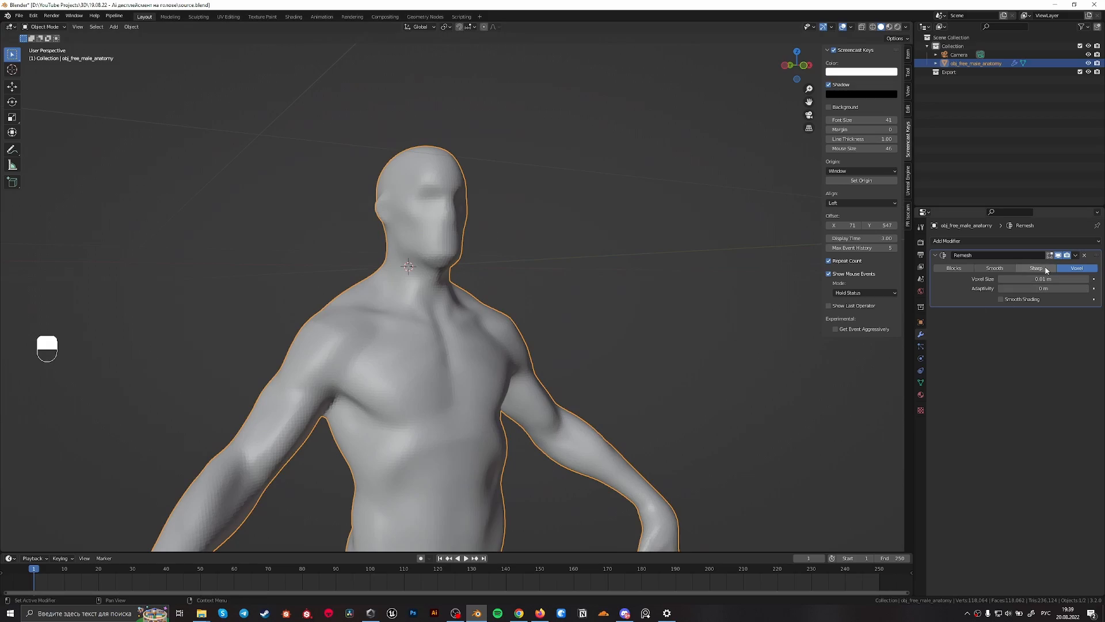
left_click(1075, 256)
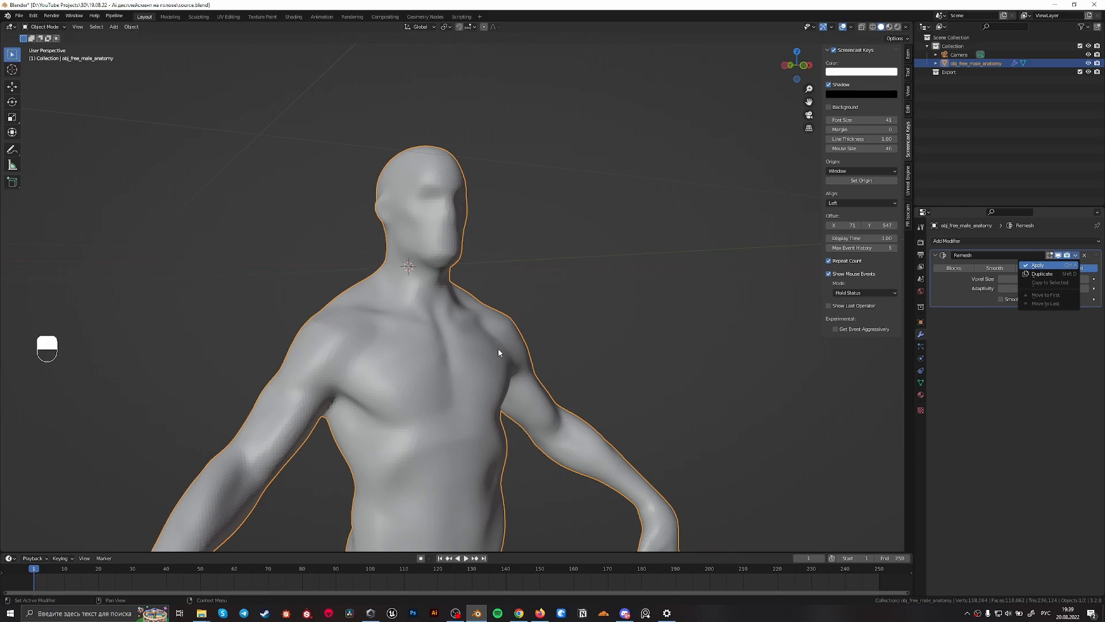
Examine the remeshed topology of the figure from the back and front, switching between Edit Mode and Object Mode
key("Tab")
key("Tab")
middle_click_drag(453, 318, 615, 317)
key("Tab")
scroll(626, 320, "down", 4)
key("Tab")
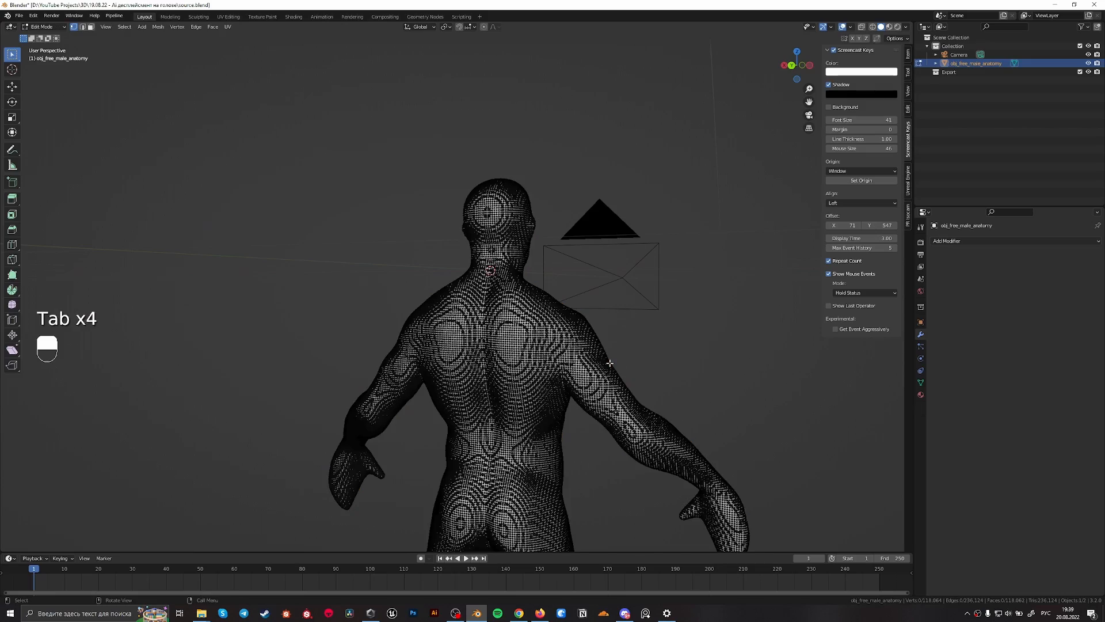
middle_click_drag(610, 363, 456, 358)
scroll(456, 359, "up", 3)
scroll(456, 358, "up", 2)
key("Tab")
scroll(456, 358, "down", 6)
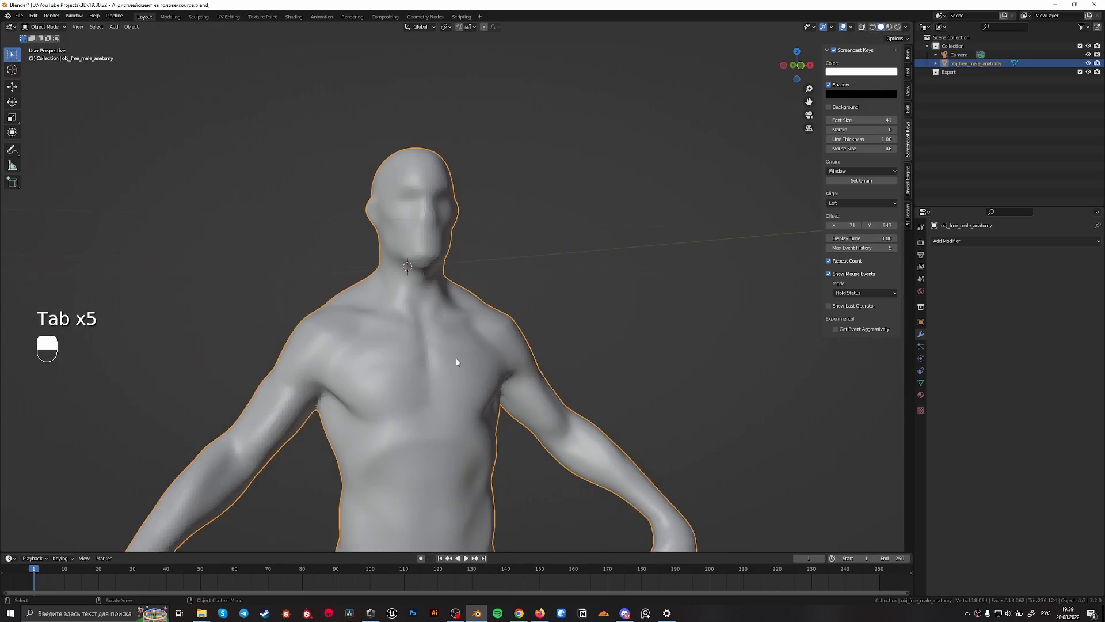
scroll(444, 313, "up", 5)
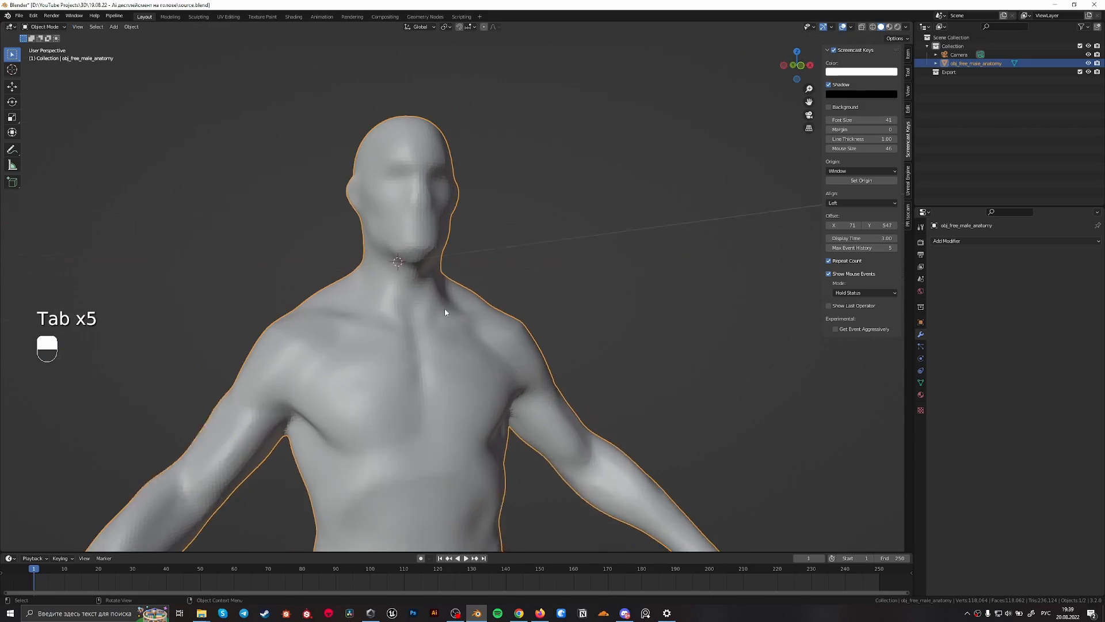
Shade the figure smooth and, in camera view, rotate it about the Z axis to a three-quarter pose
scroll(409, 243, "down", 1)
right_click(410, 242)
left_click(410, 240)
key("KP_0")
key("r")
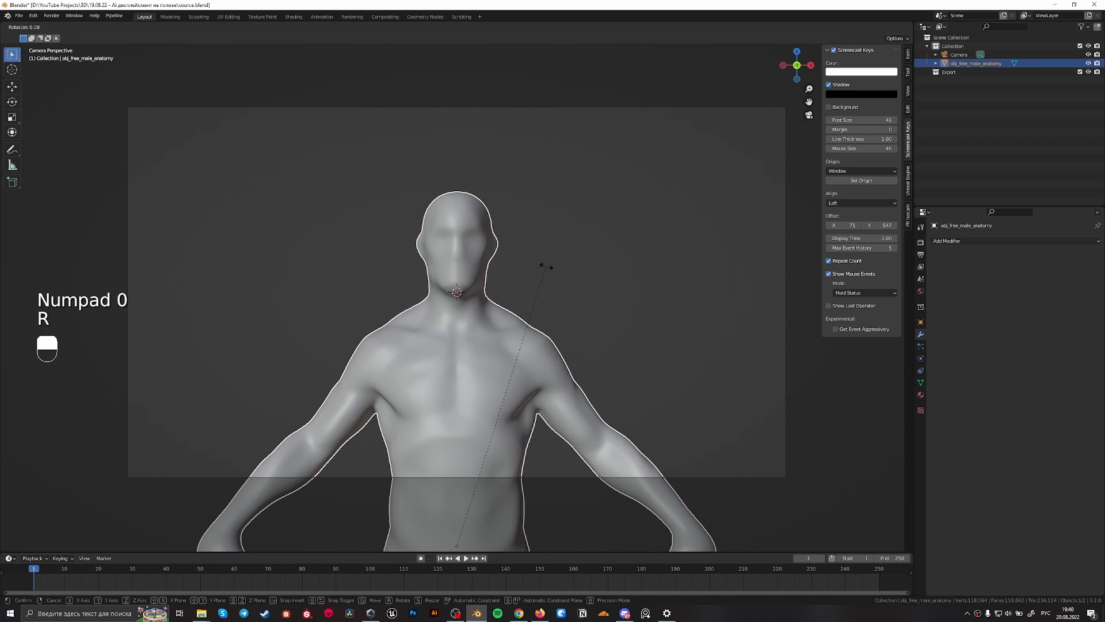
key("z")
left_click(511, 377)
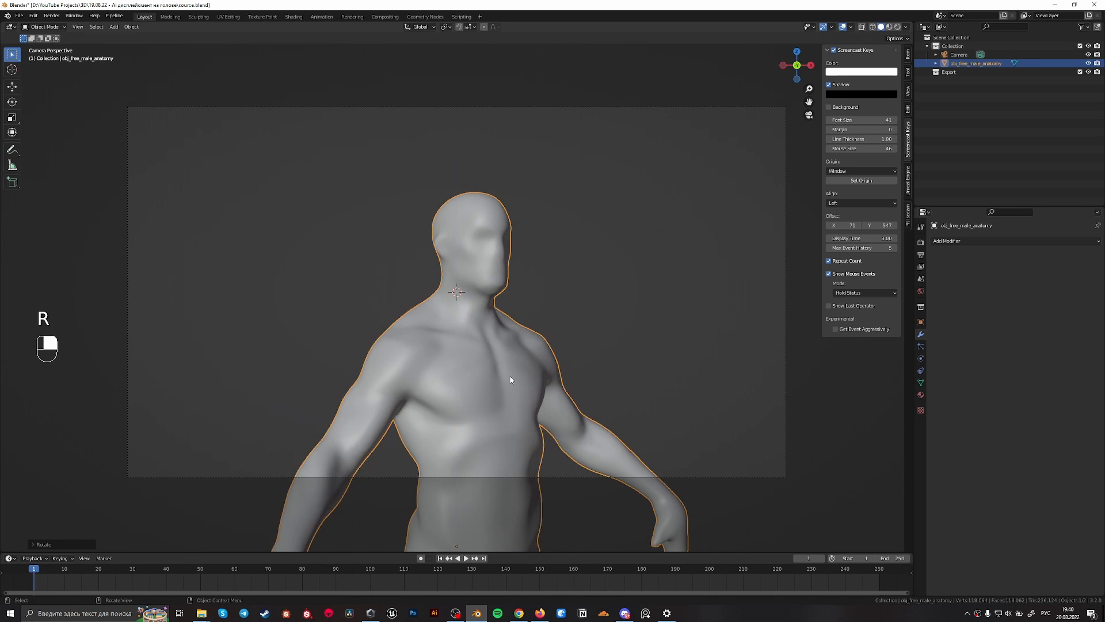
Scale the figure up and reposition it so the head and upper chest fill the camera frame
key("s")
left_click(616, 313)
key("g")
left_click(605, 410)
Rotate the figure about Z to face the camera slightly more, and readjust its position and scale in the frame
key("r")
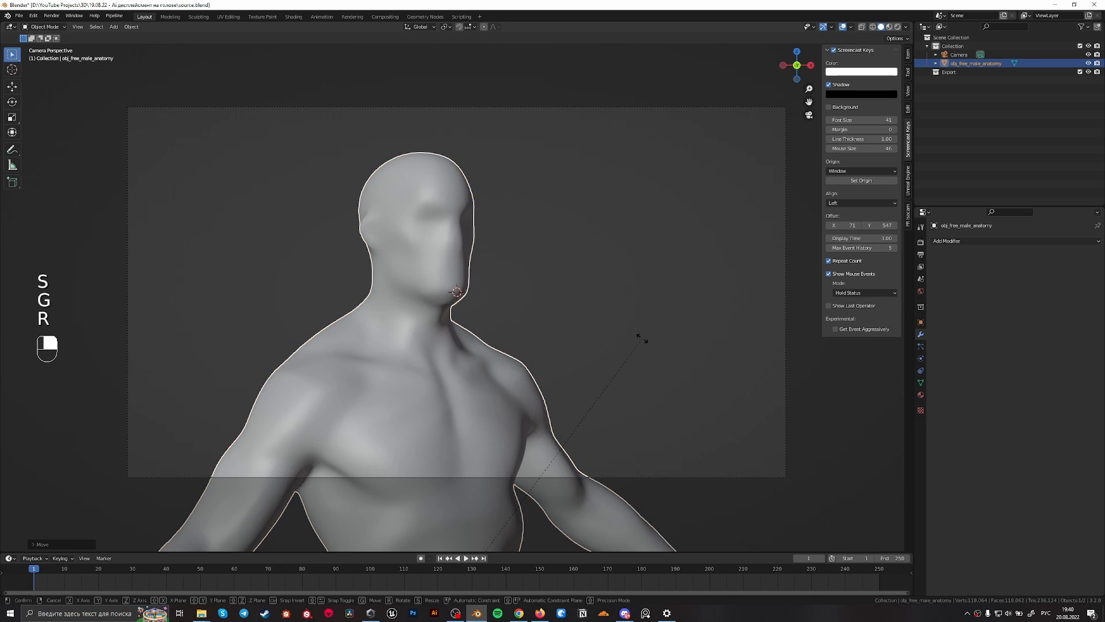
key("z")
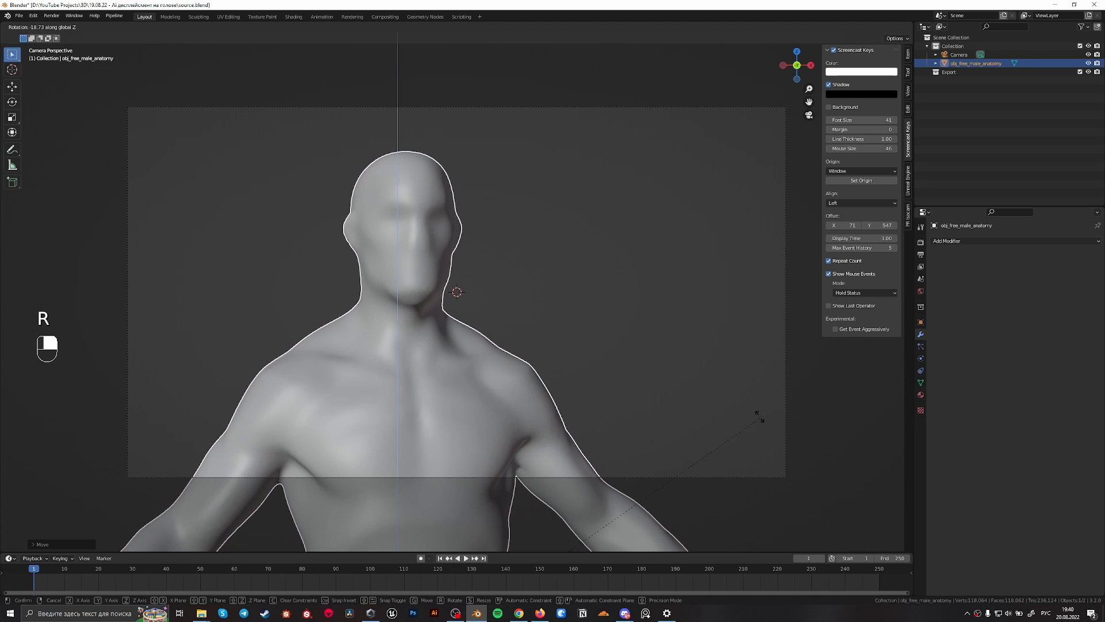
left_click(666, 402)
key("g")
left_click(646, 437)
key("s")
left_click(686, 419)
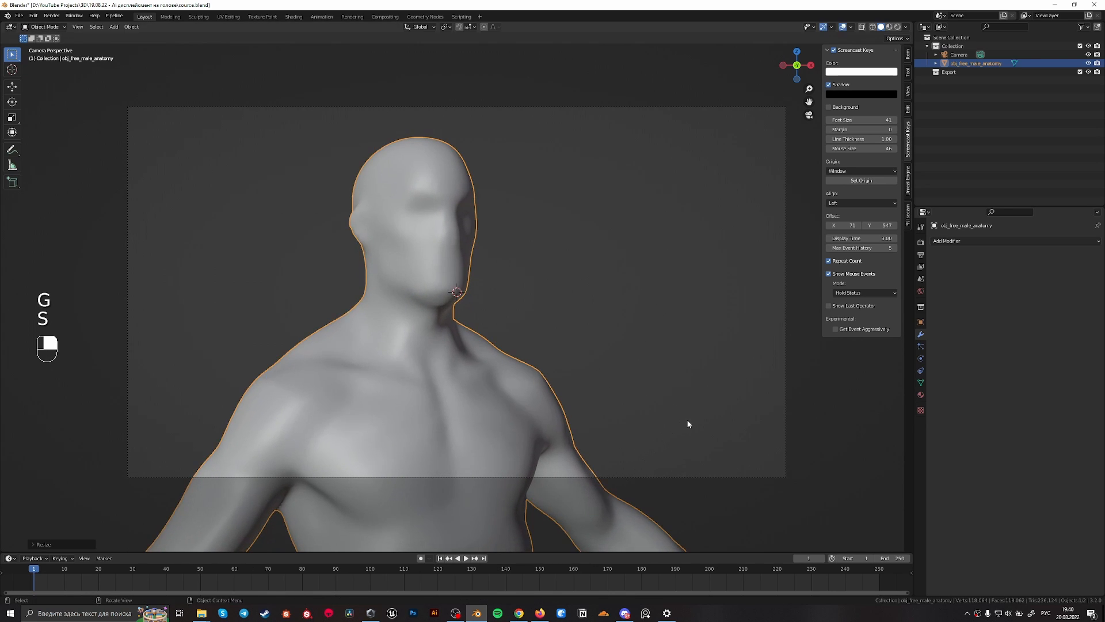
Fine-tune the bust's framing by moving the figure slightly lower and enlarging it a little within the camera view
key("g")
left_click(585, 383)
key("s")
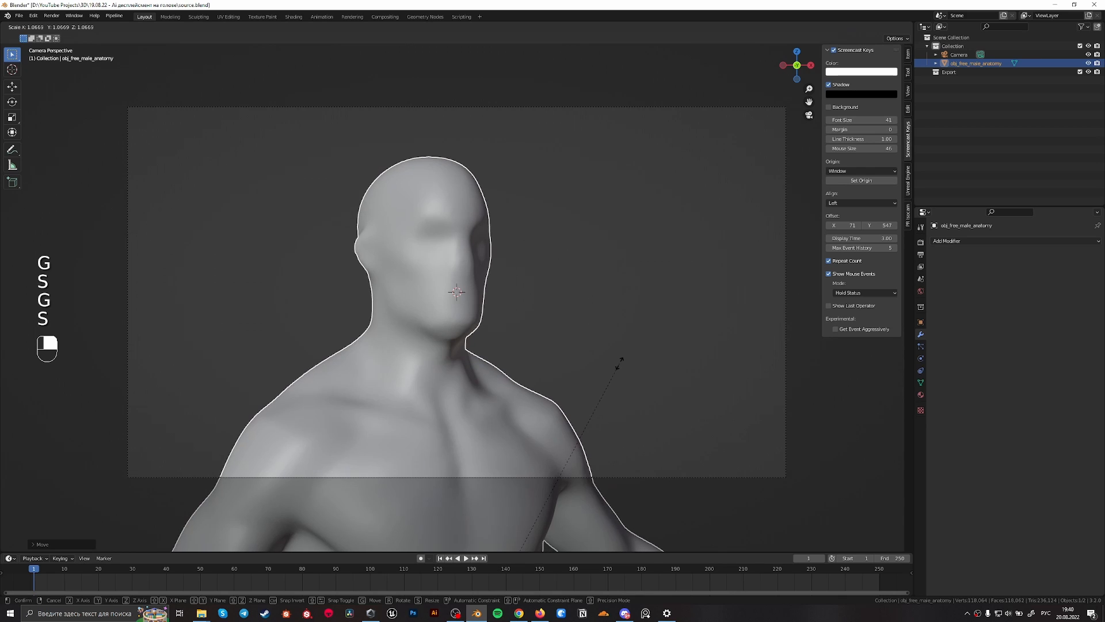
left_click(614, 361)
key("g")
left_click(611, 360)
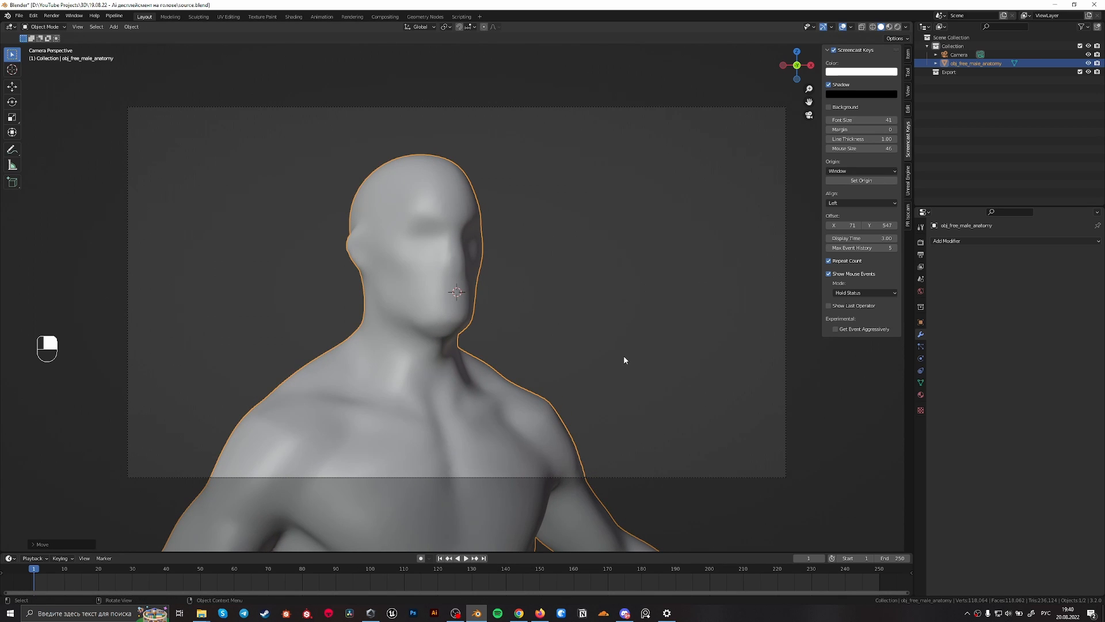
Check the final camera framing of the bust and save the Blender file
scroll(614, 349, "down", 3)
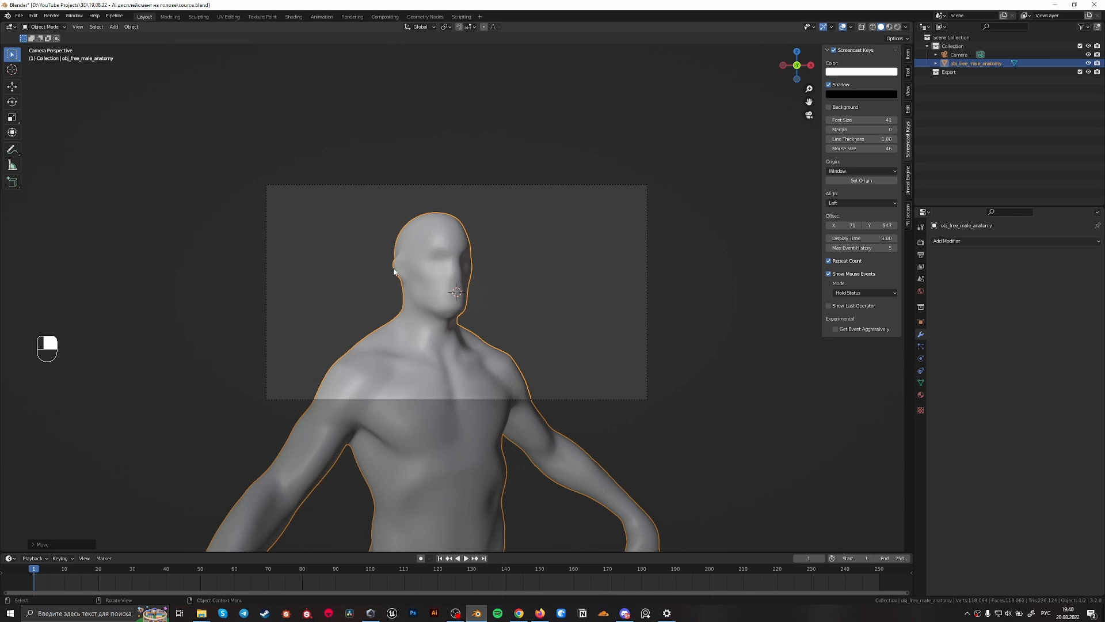
scroll(491, 336, "up", 3)
key("ctrl+s")
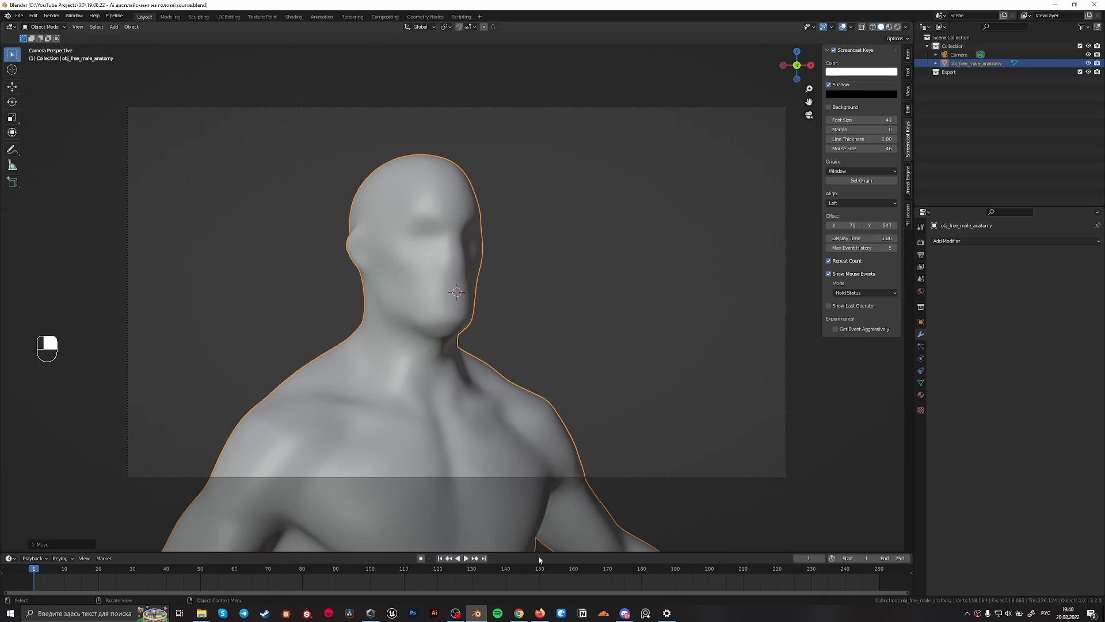
Switch to the Midjourney server in Discord, close the enlarged image preview and browse the generated images in newbies-5
left_click(540, 612)
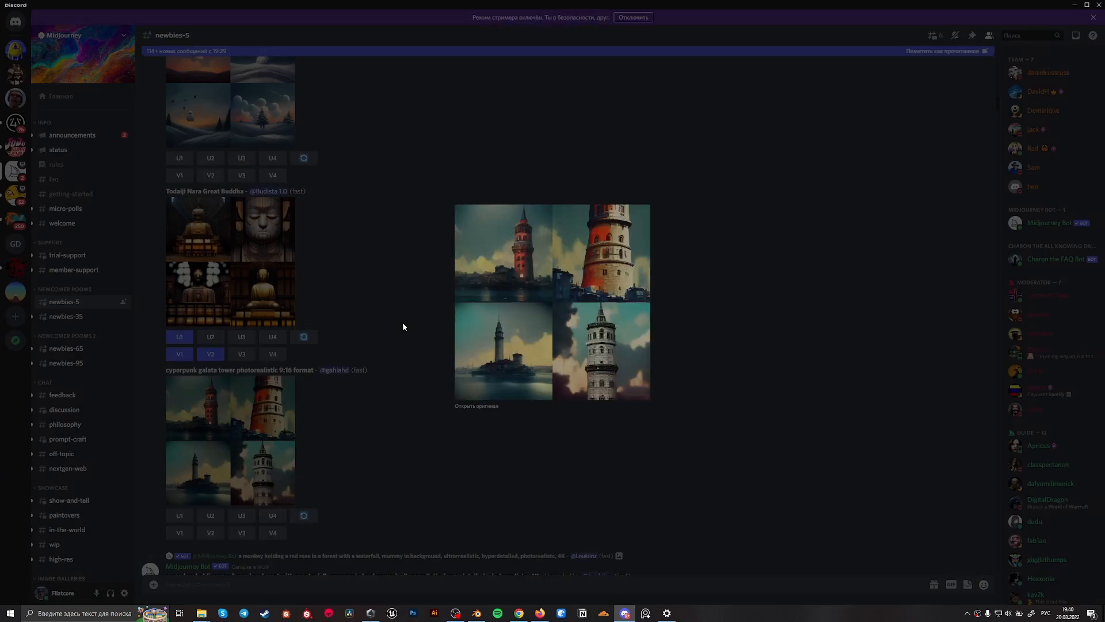
left_click(402, 322)
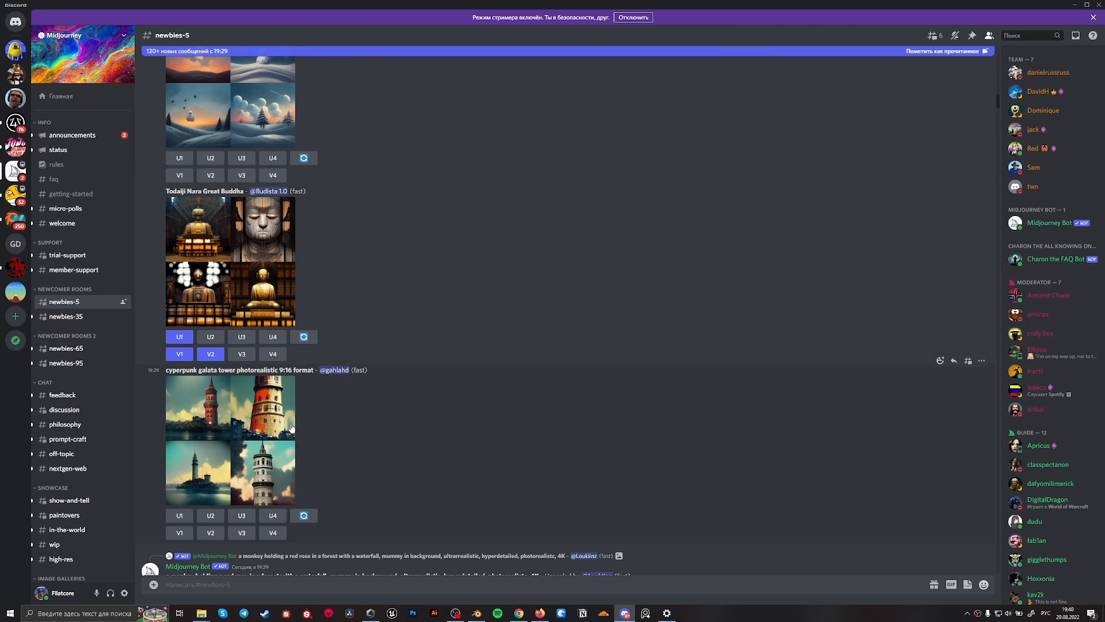
mouse_move(91, 303)
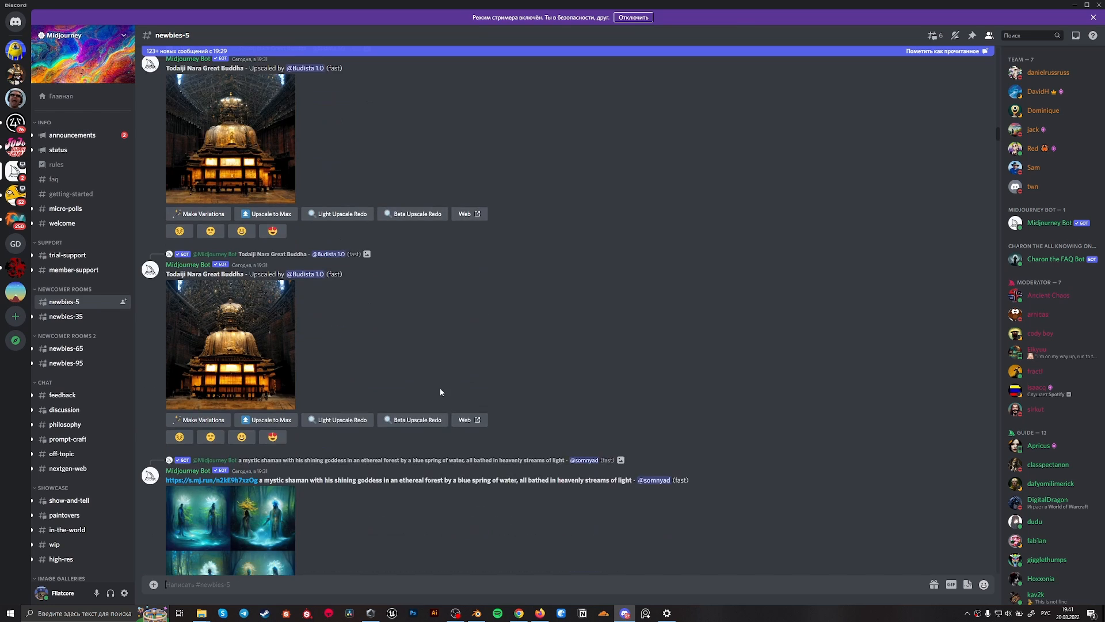
Submit an /imagine request to the Midjourney Bot in newbies-5 with the prompt "liquid psychodelic texture swirl"
left_click_drag(998, 145, 989, 565)
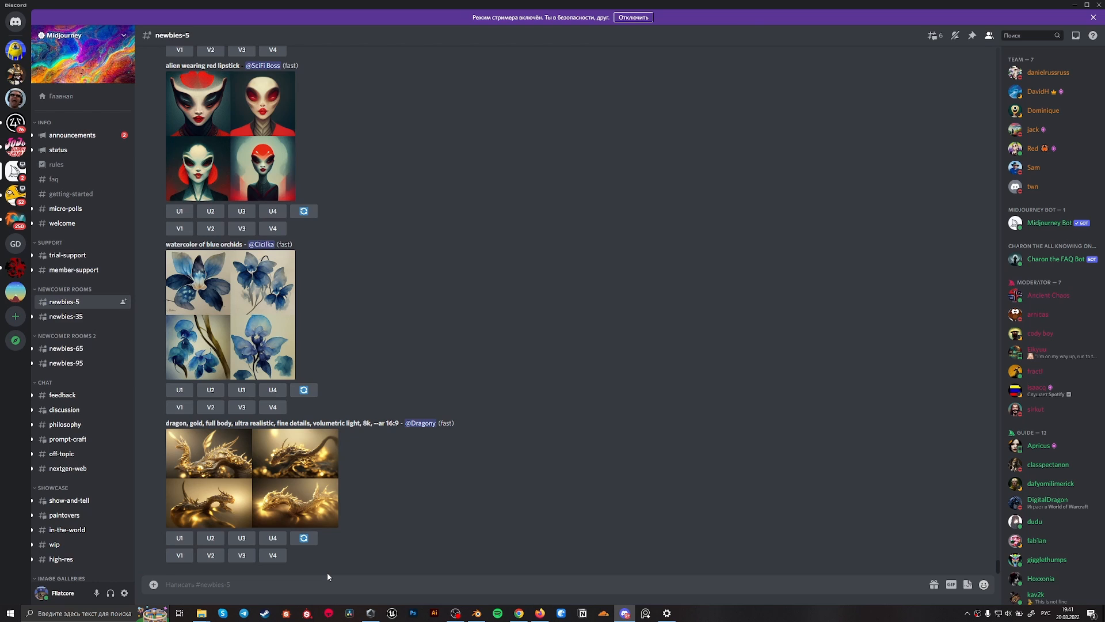
key("alt+shift")
type("/")
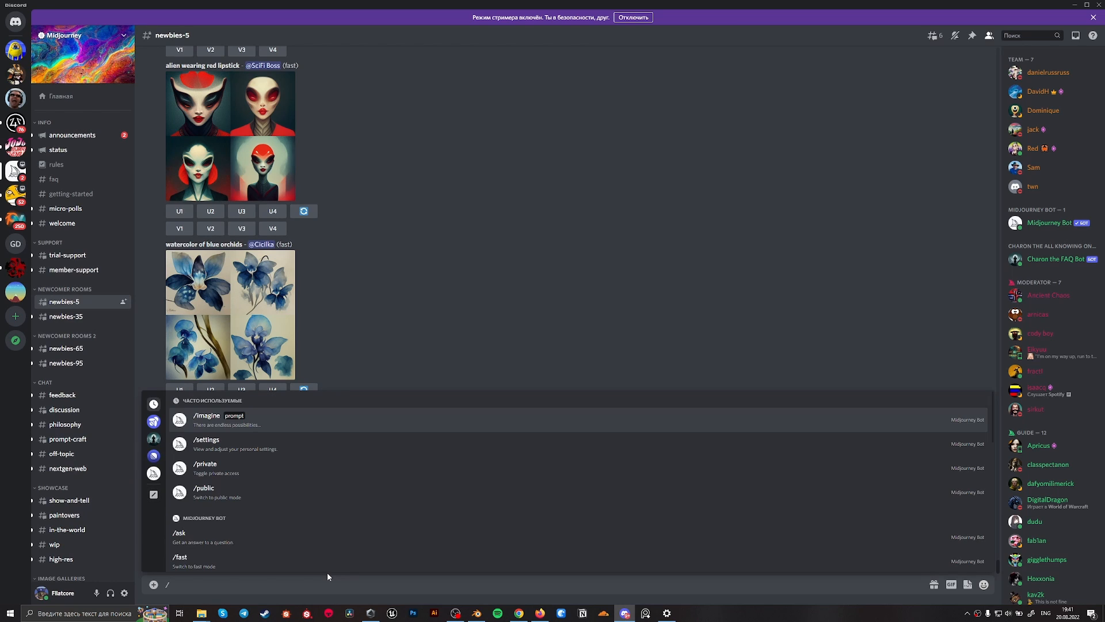
key("Return")
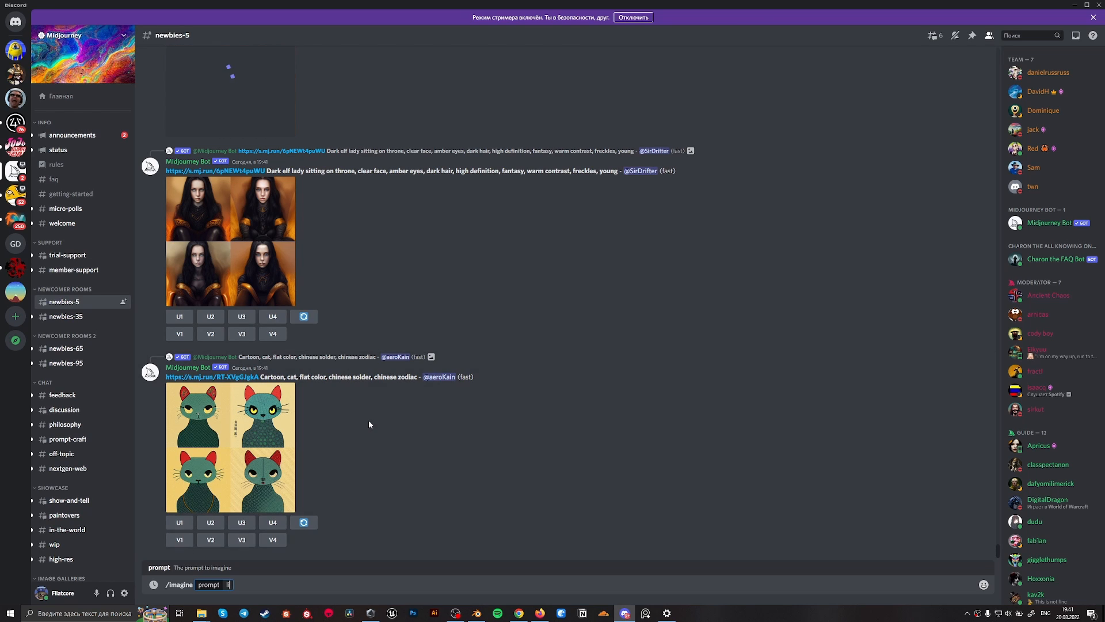
type("liquid p")
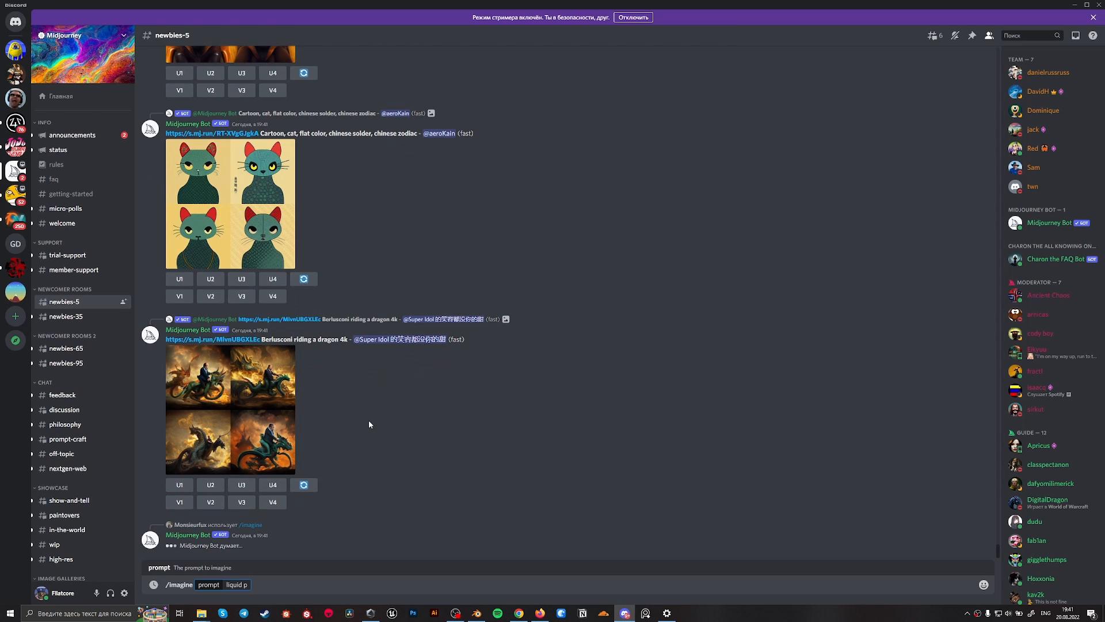
type("sh")
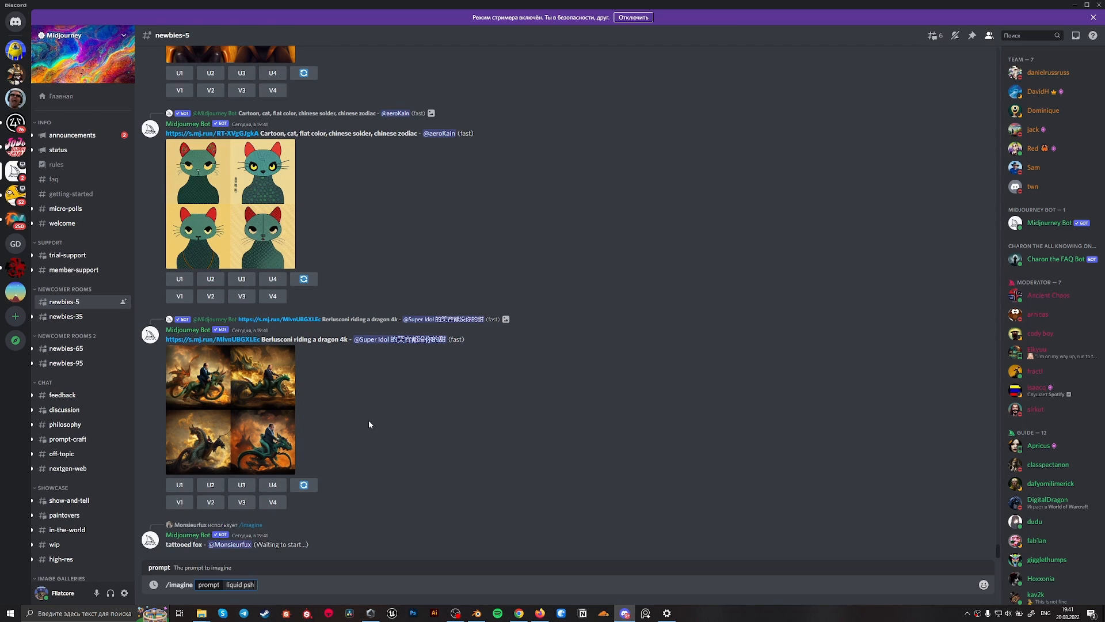
key("BackSpace")
type("yc")
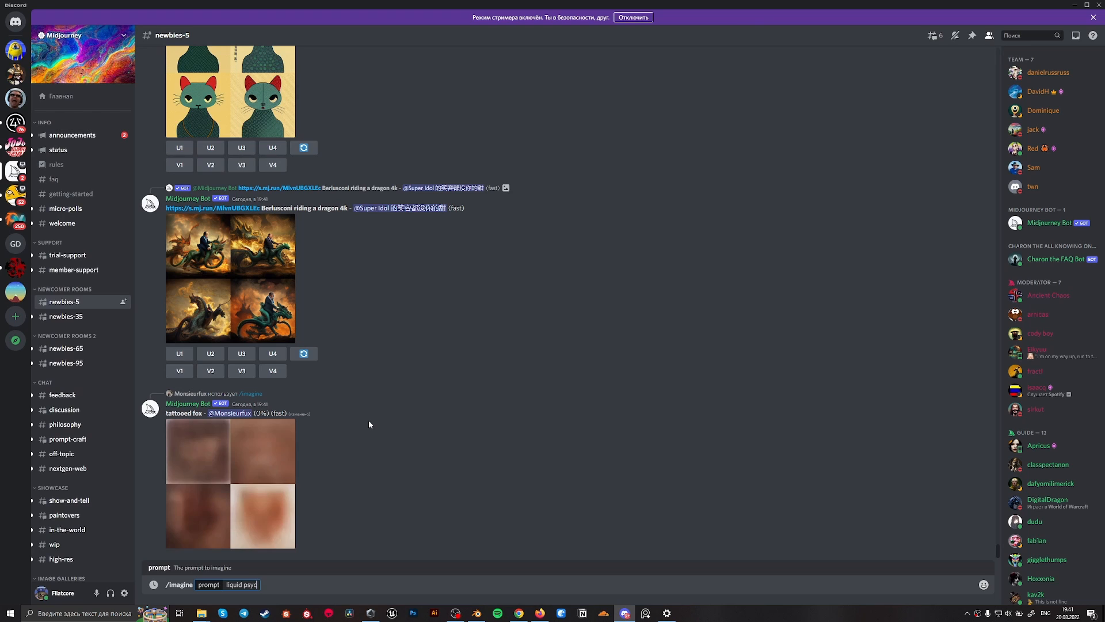
type("hodelic")
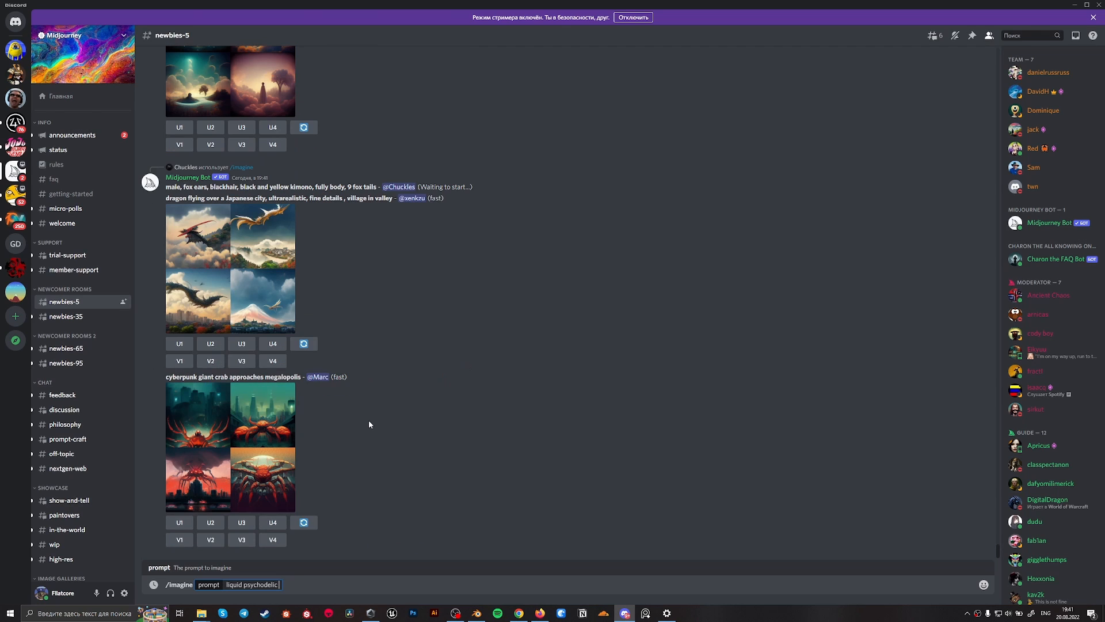
type("j")
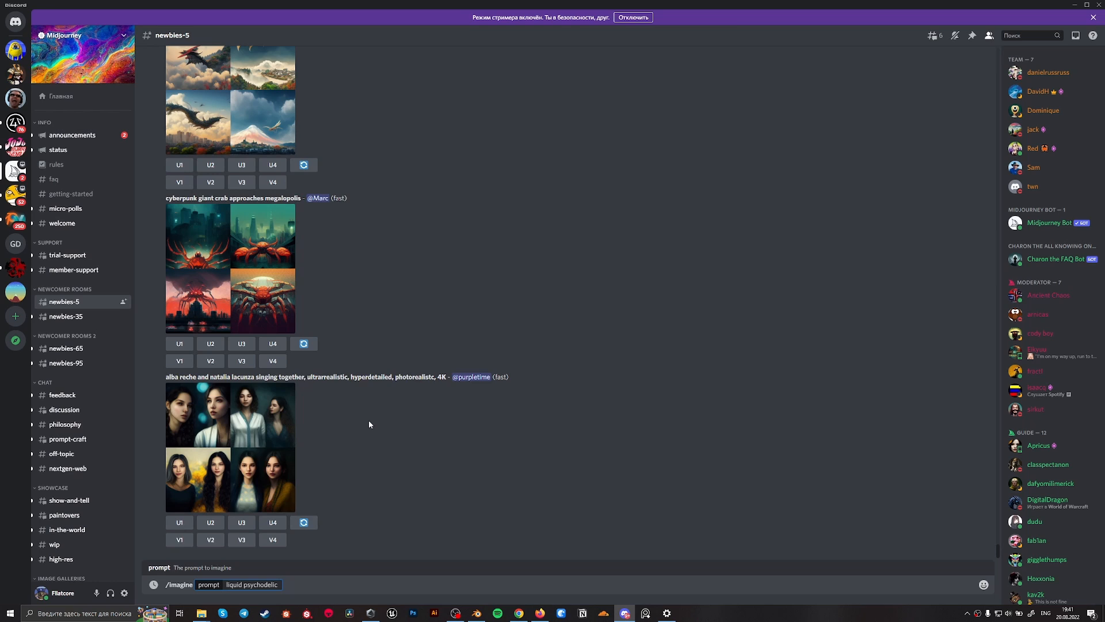
type("texture")
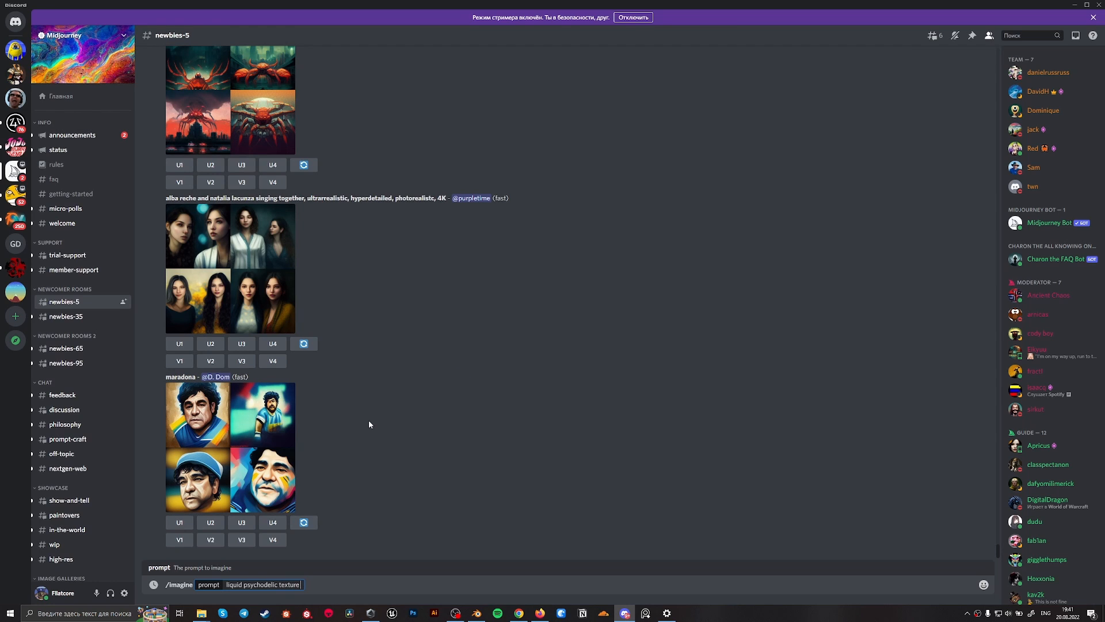
type(" s")
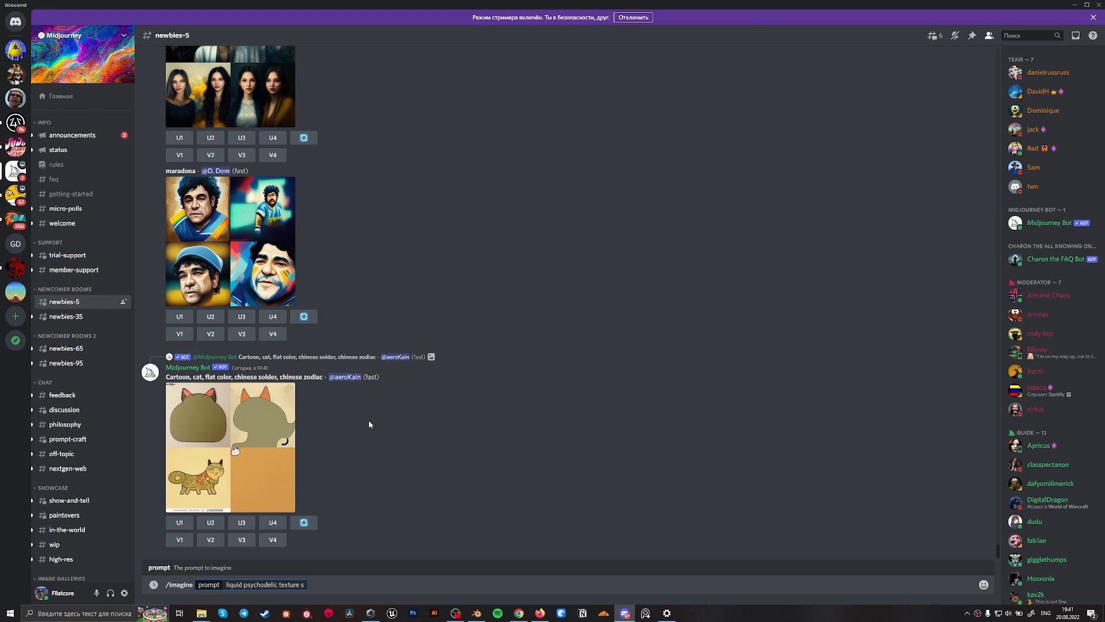
type("wril")
key("BackSpace")
type("l")
key("Return")
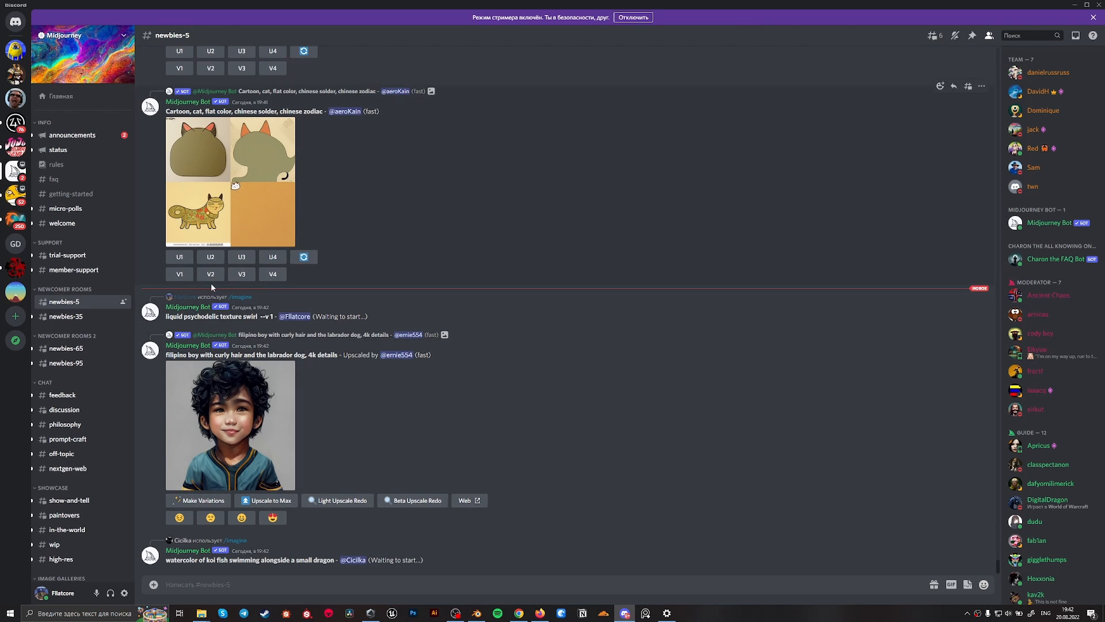
Find the generated liquid psychodelic texture swirl grid in the channel and examine its four variants enlarged
scroll(286, 322, "up", 2)
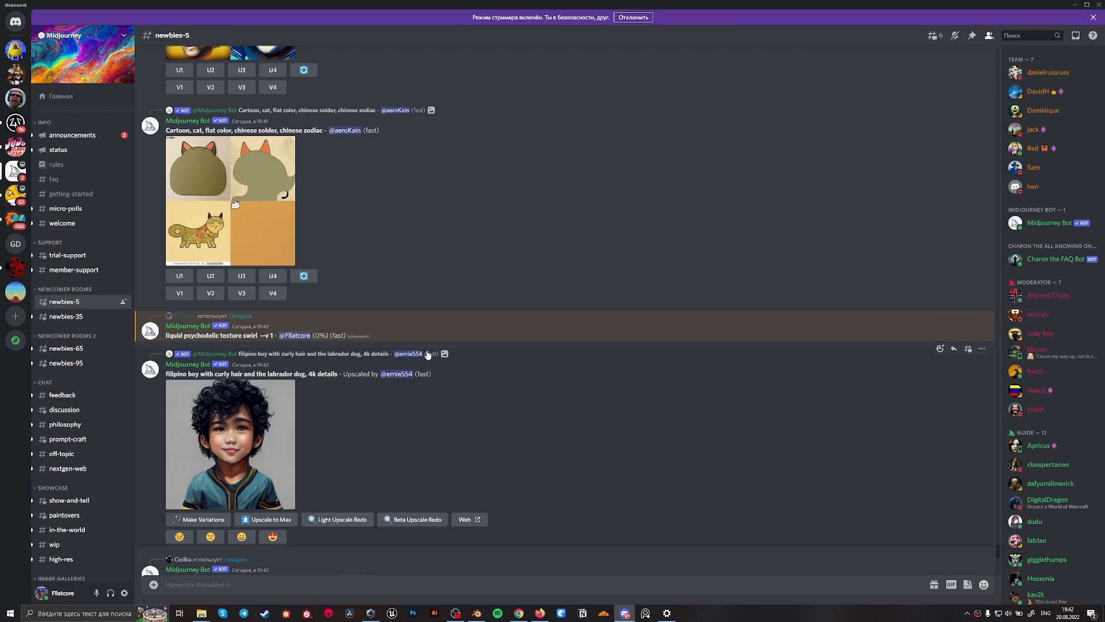
scroll(393, 338, "up", 2)
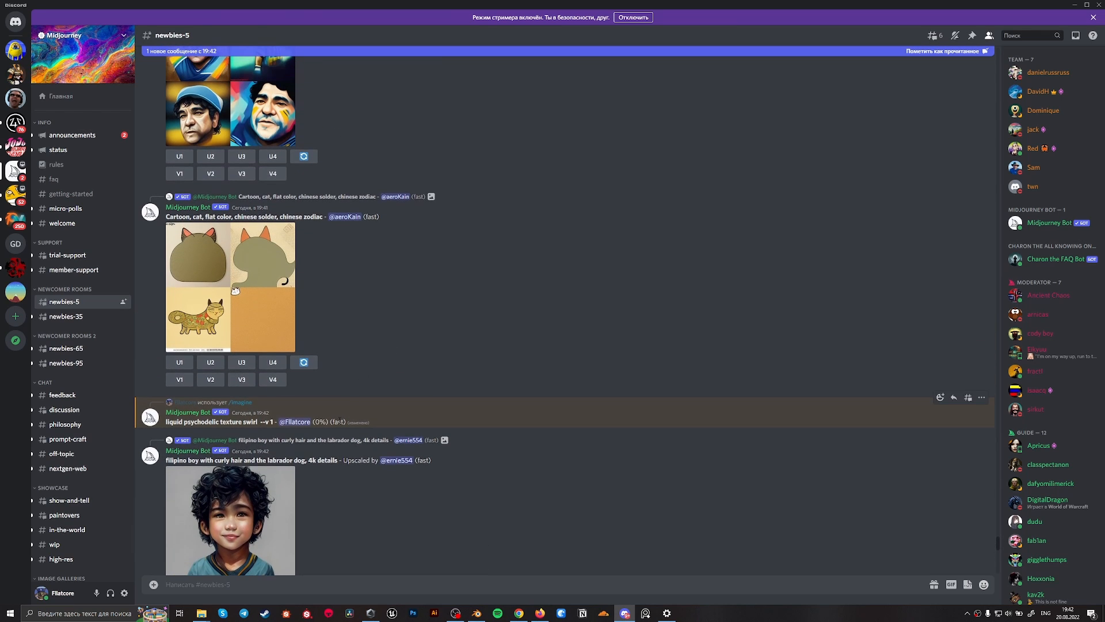
scroll(338, 419, "down", 1)
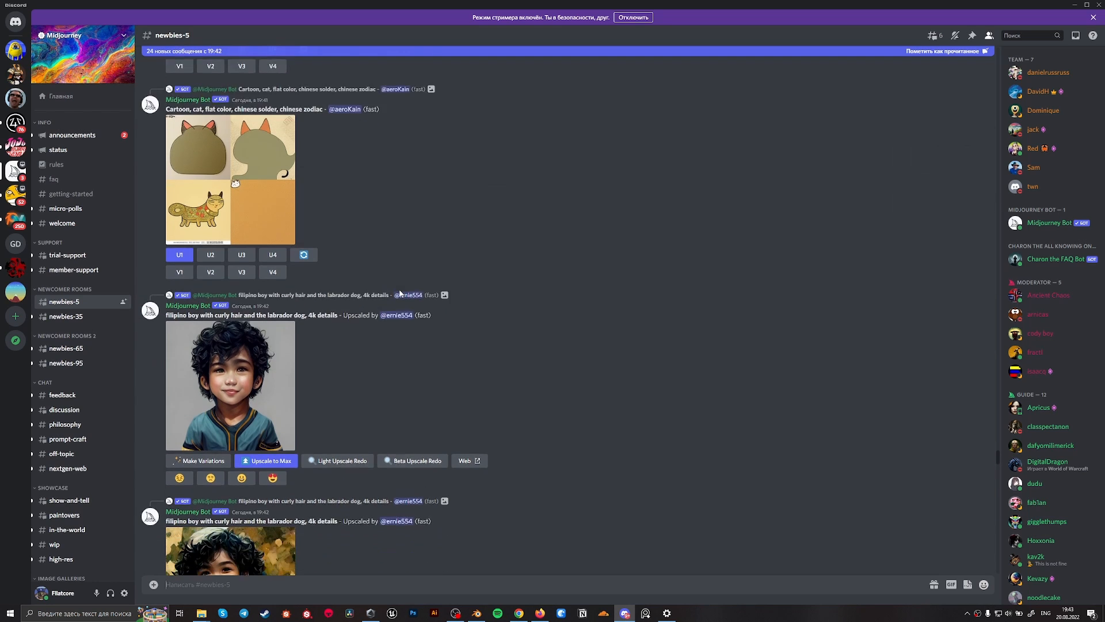
scroll(410, 264, "up", 3)
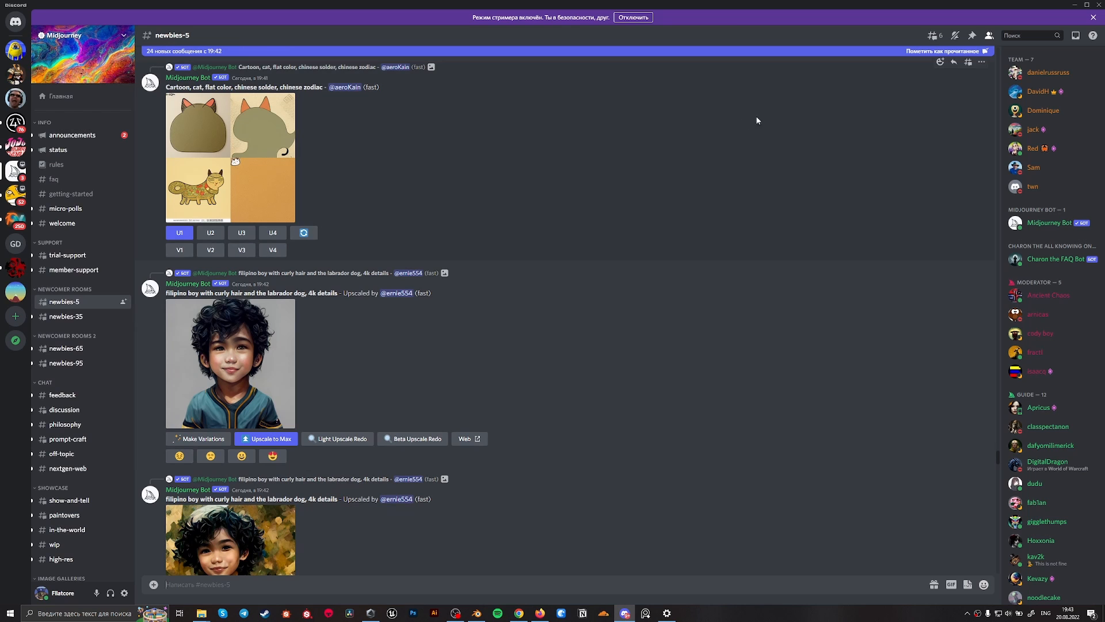
scroll(472, 234, "down", 20)
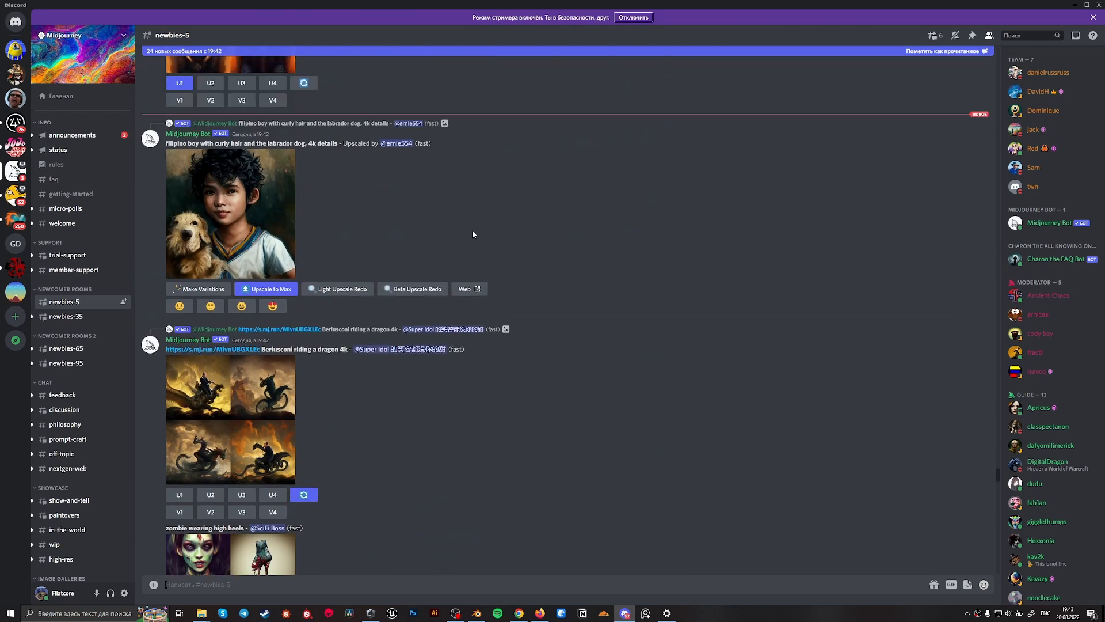
scroll(472, 233, "down", 20)
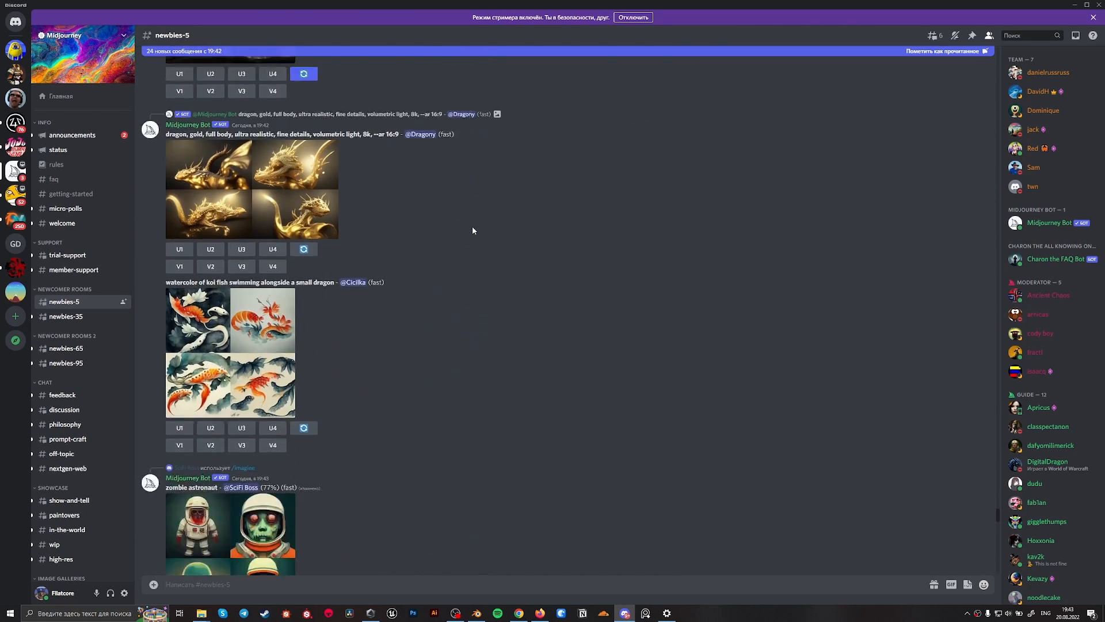
scroll(473, 229, "up", 4)
scroll(473, 229, "down", 5)
scroll(473, 229, "up", 20)
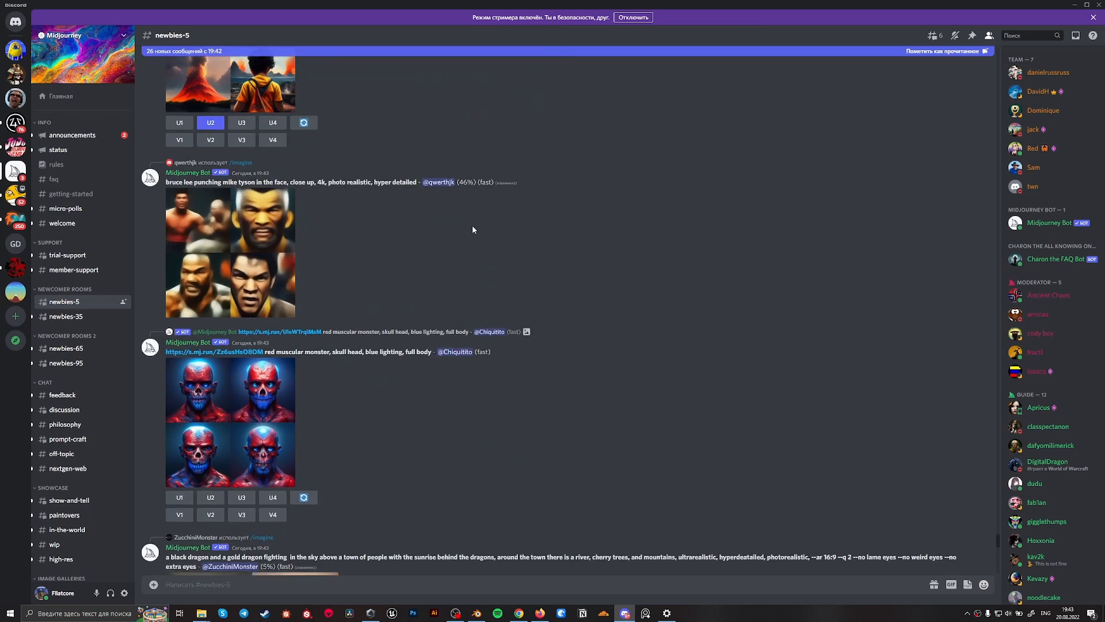
scroll(472, 230, "up", 4)
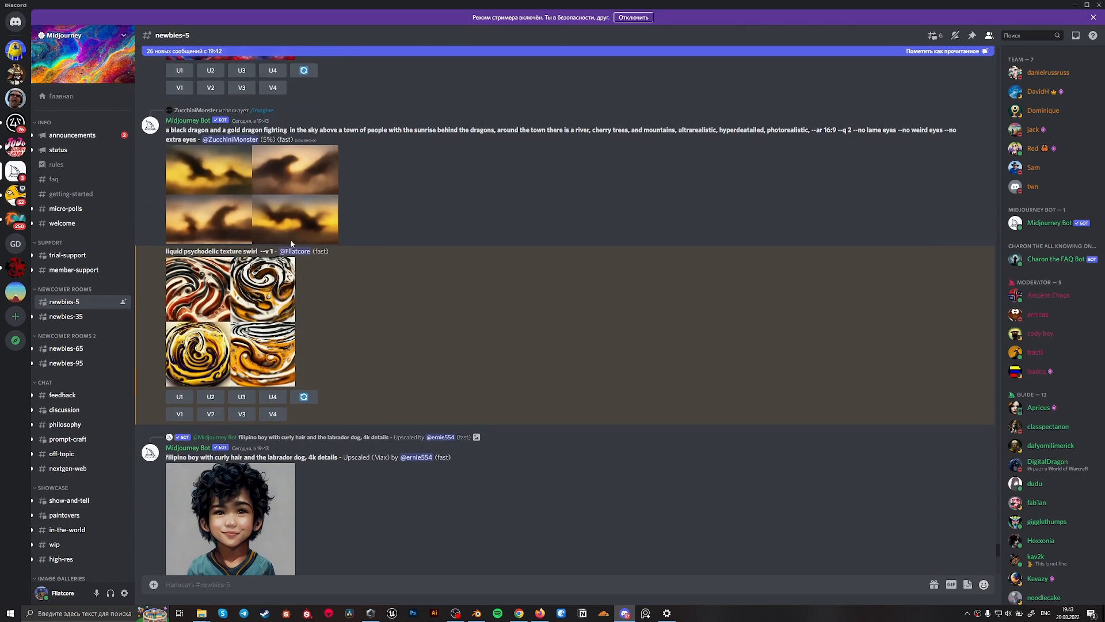
left_click(209, 290)
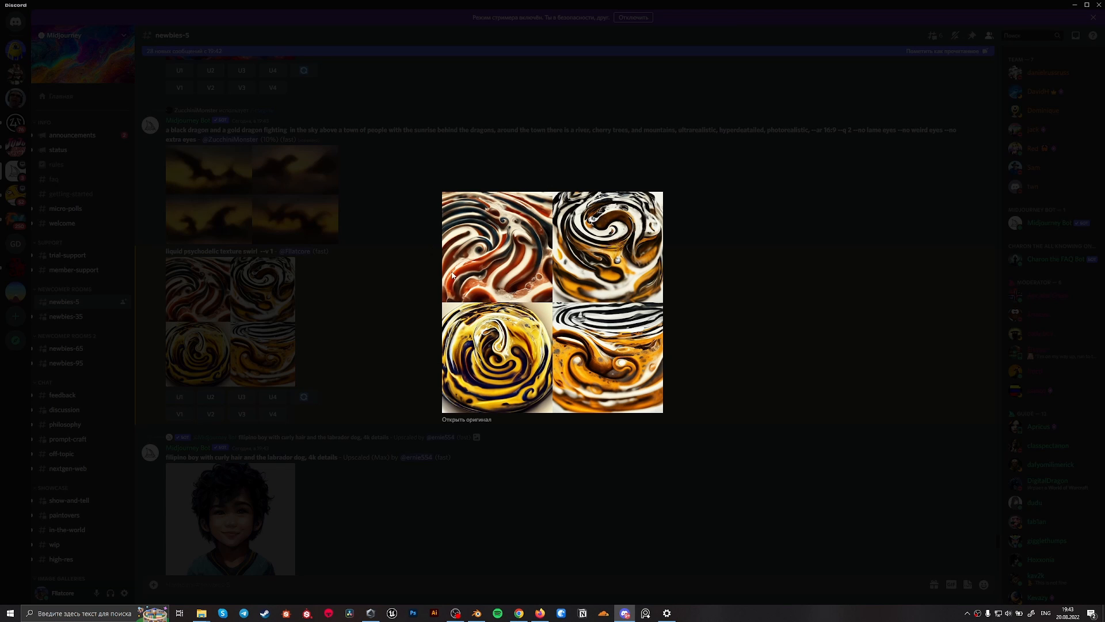
left_click(342, 305)
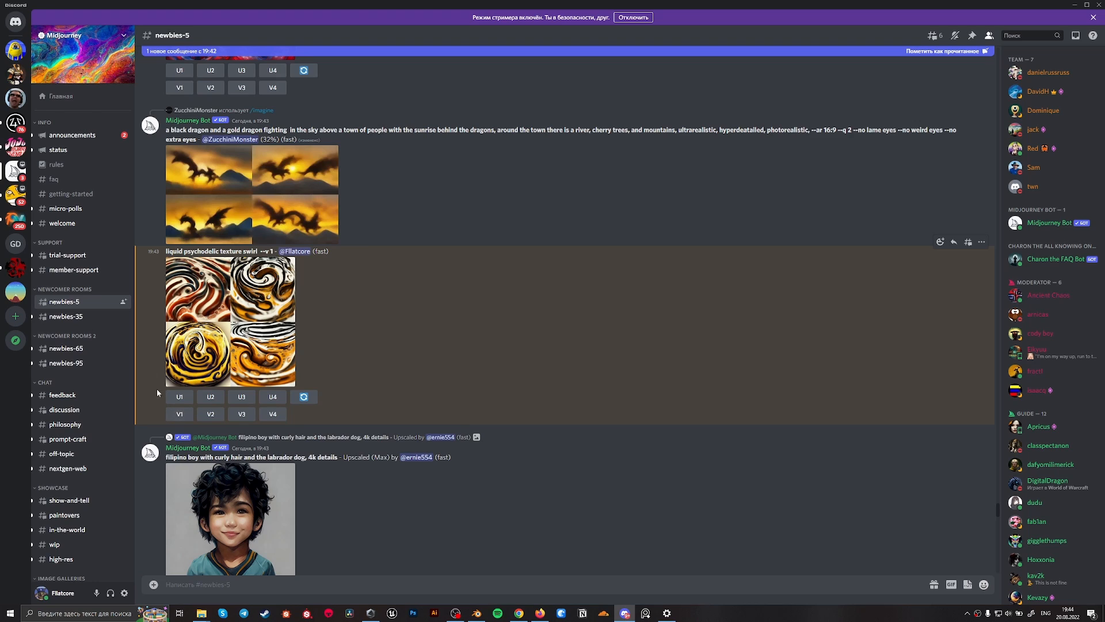
Upscale the first variant of the swirl grid and go to the finished job's result
left_click(185, 398)
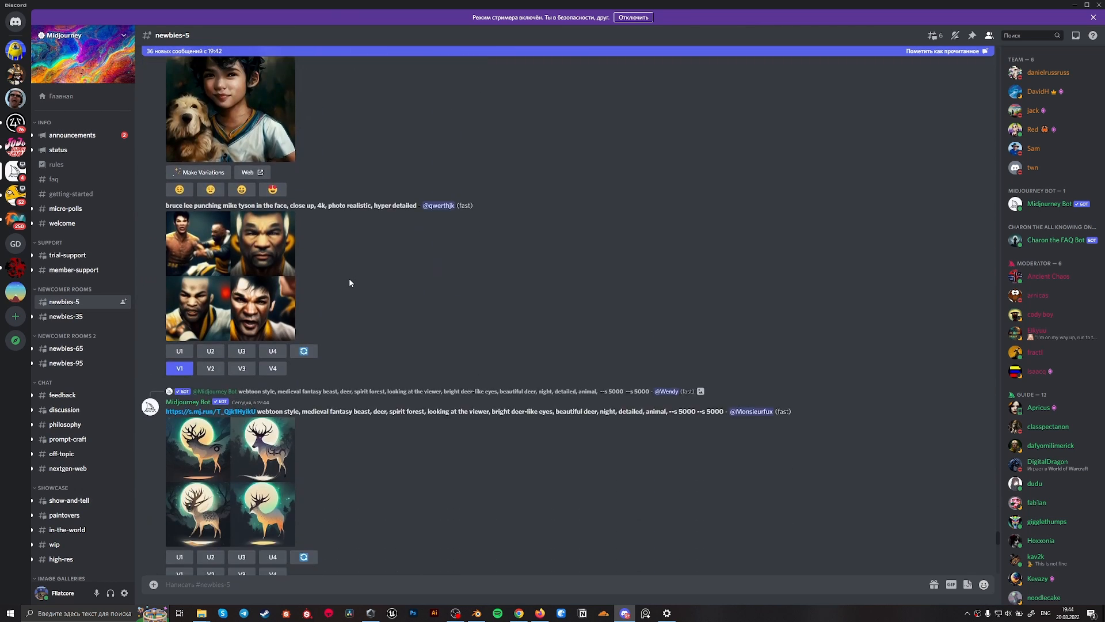
scroll(248, 330, "up", 3)
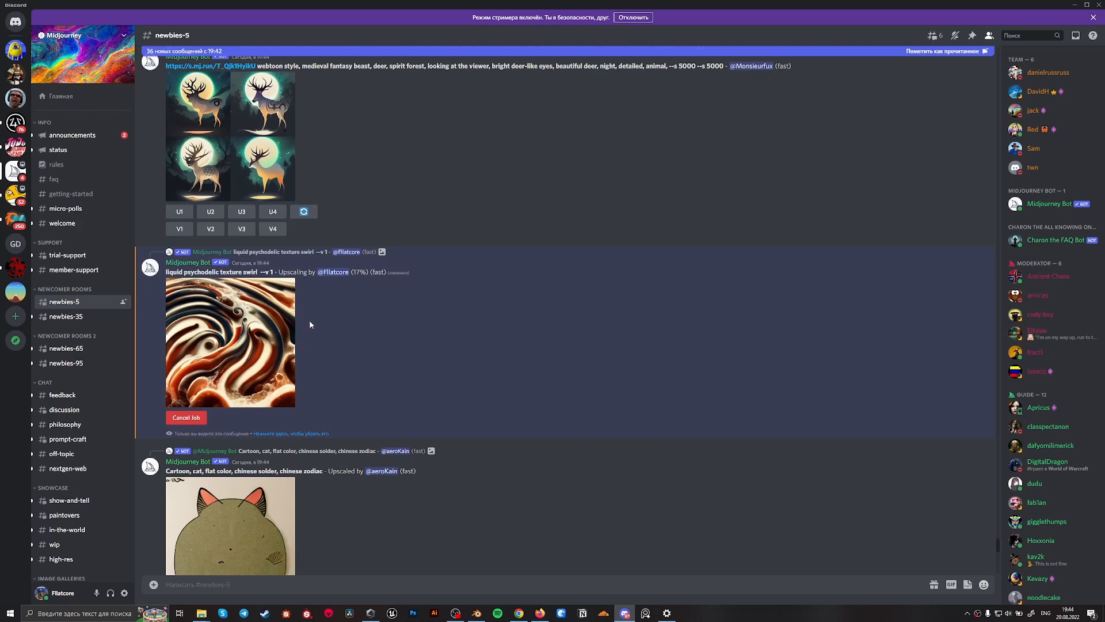
scroll(357, 321, "up", 1)
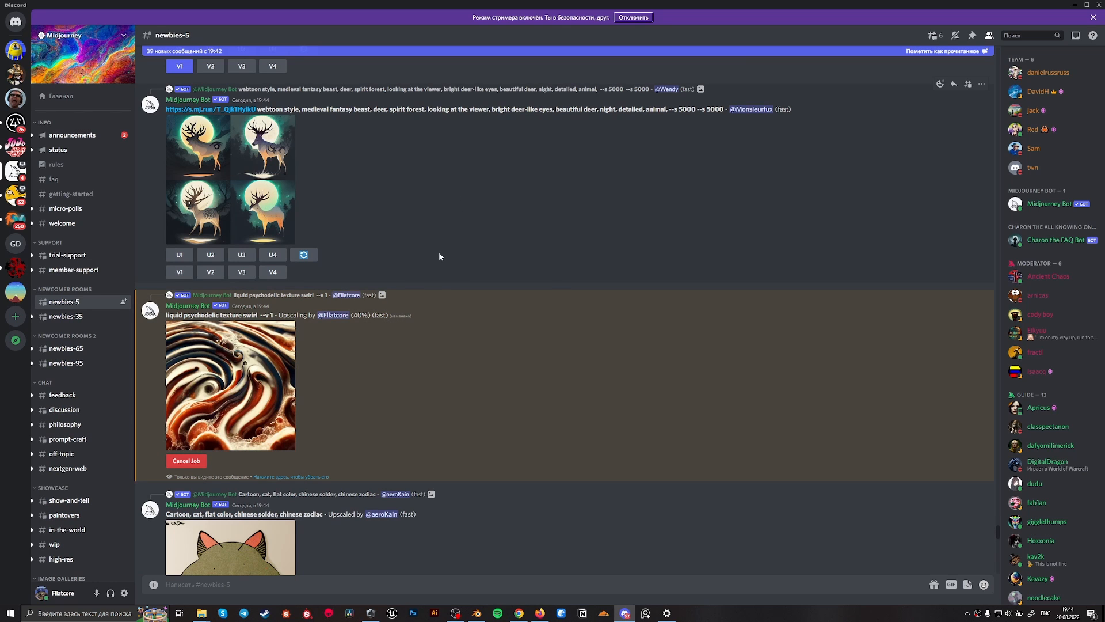
scroll(441, 249, "up", 2)
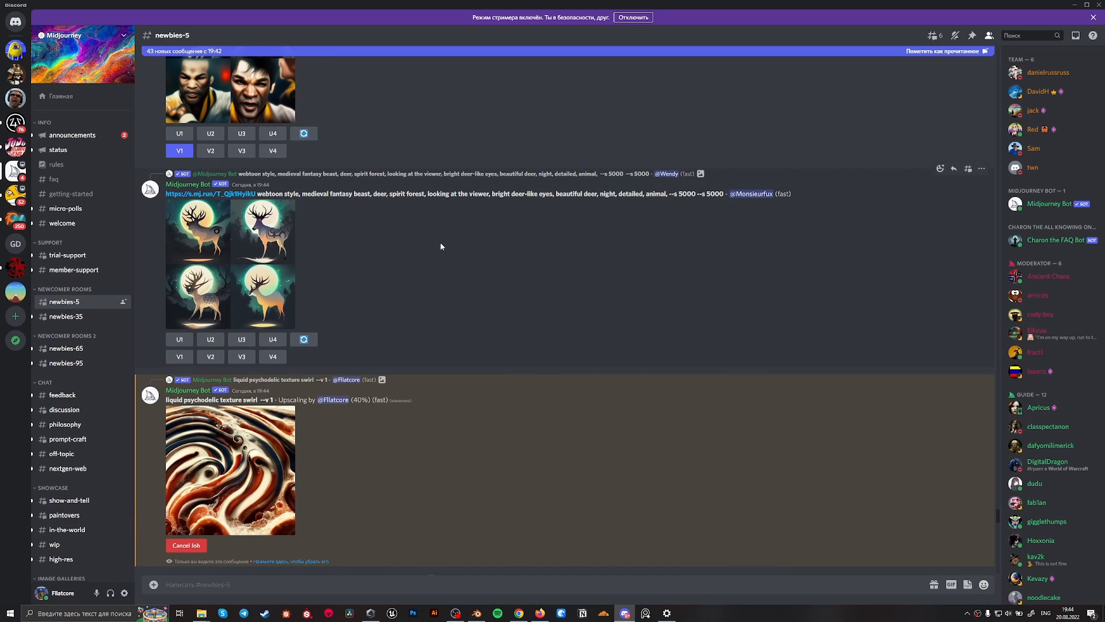
scroll(243, 187, "up", 5)
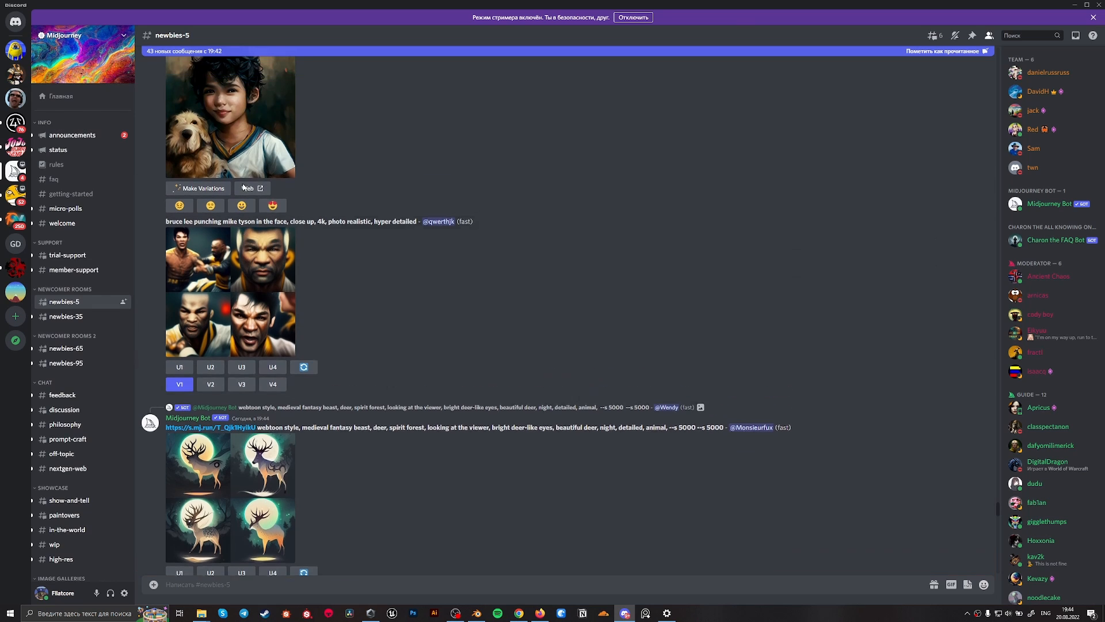
scroll(243, 187, "up", 2)
scroll(253, 288, "down", 15)
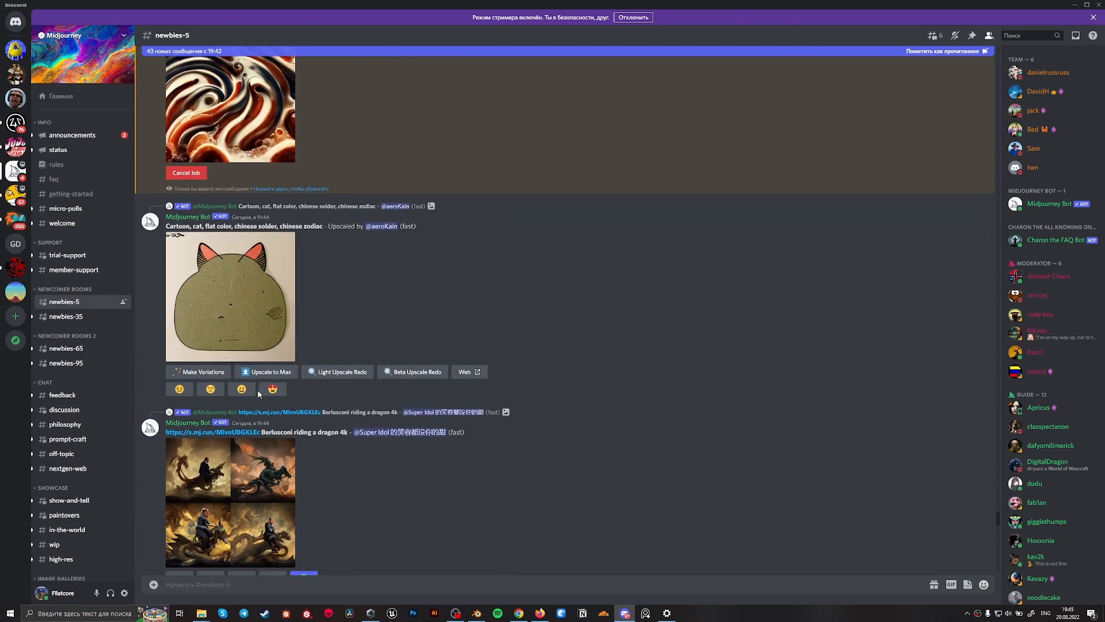
scroll(271, 345, "up", 4)
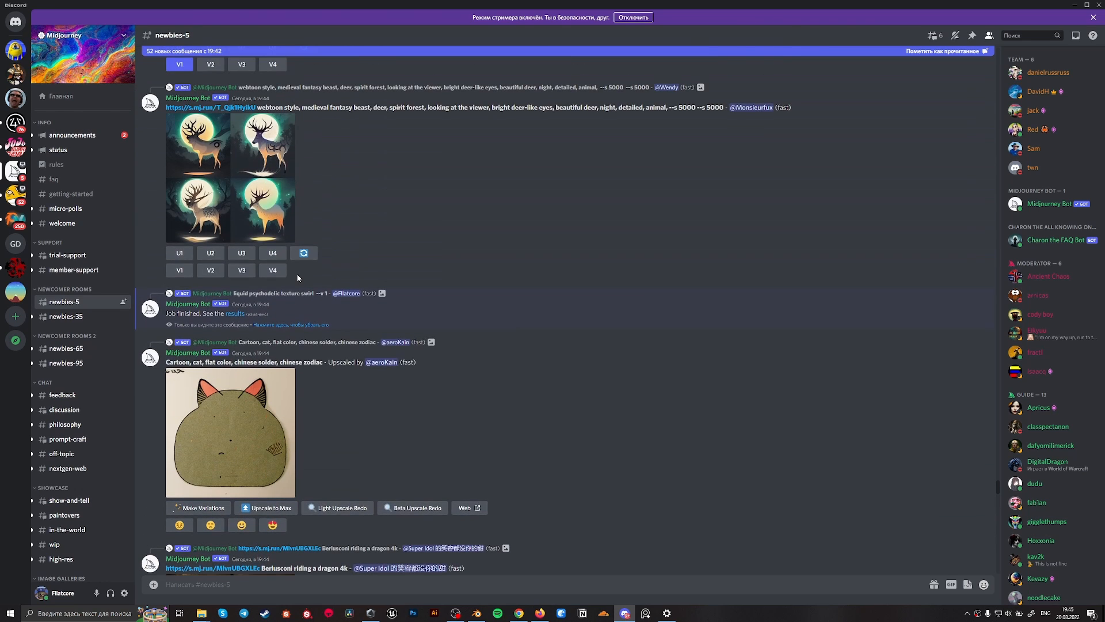
left_click(237, 314)
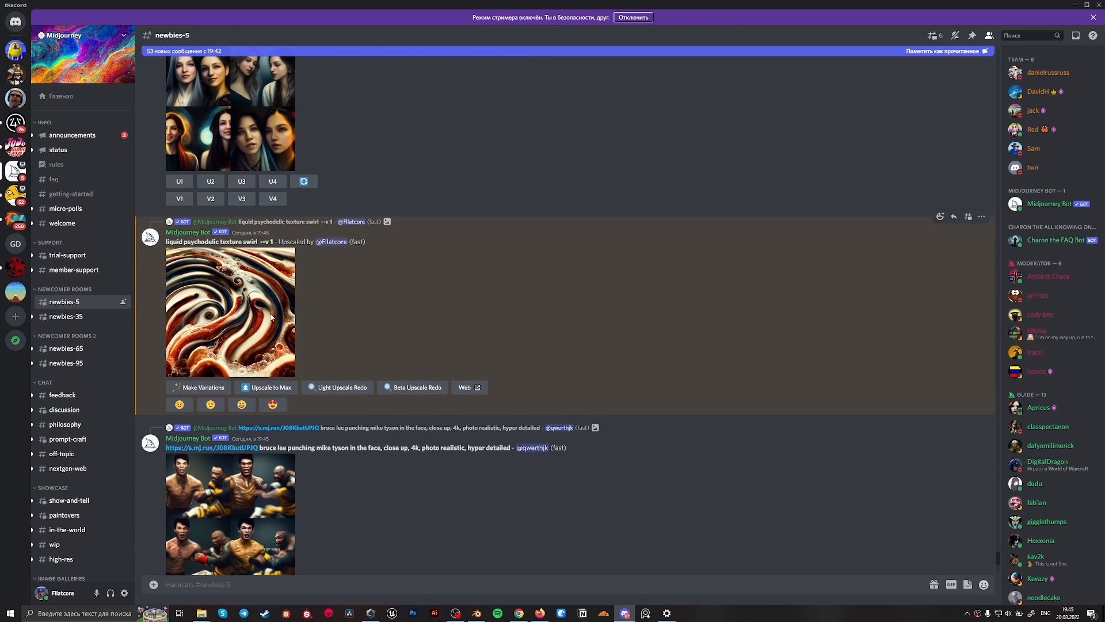
Open the upscaled swirl's original in the browser and save it as a PNG in the folder "19.08.22 - Ai дисплейсмент на голове"
left_click(272, 320)
left_click(381, 505)
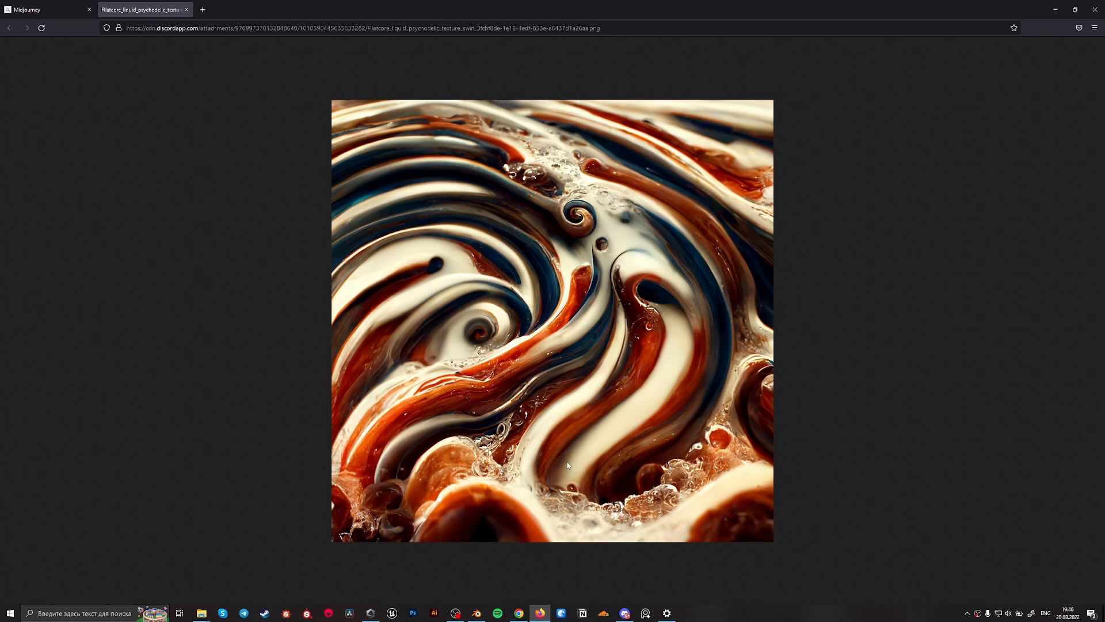
right_click(531, 208)
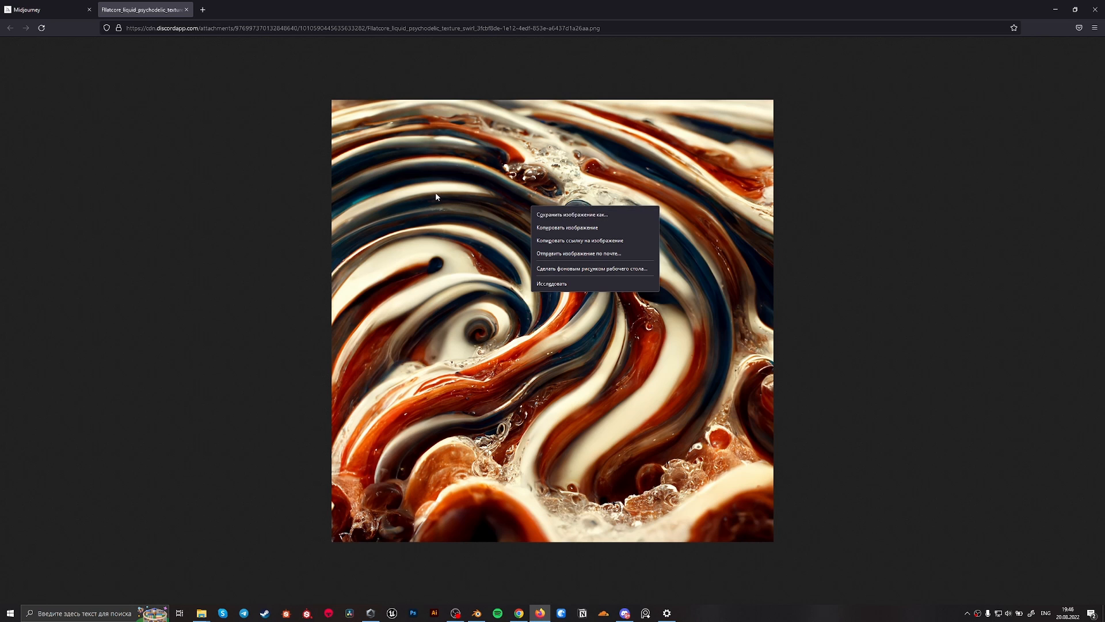
left_click(595, 218)
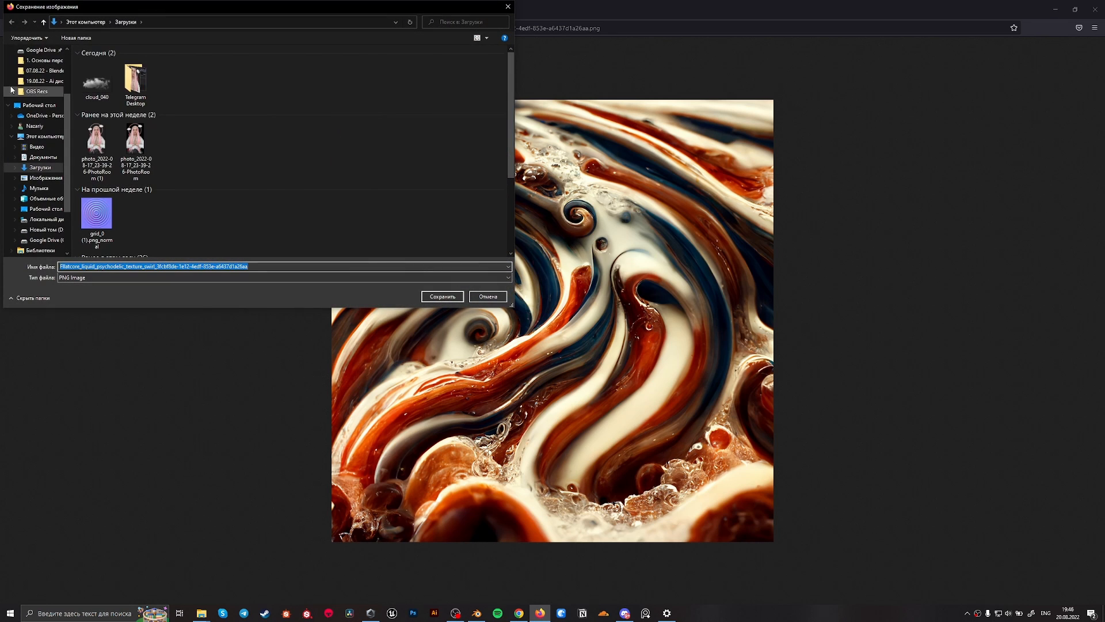
left_click(30, 80)
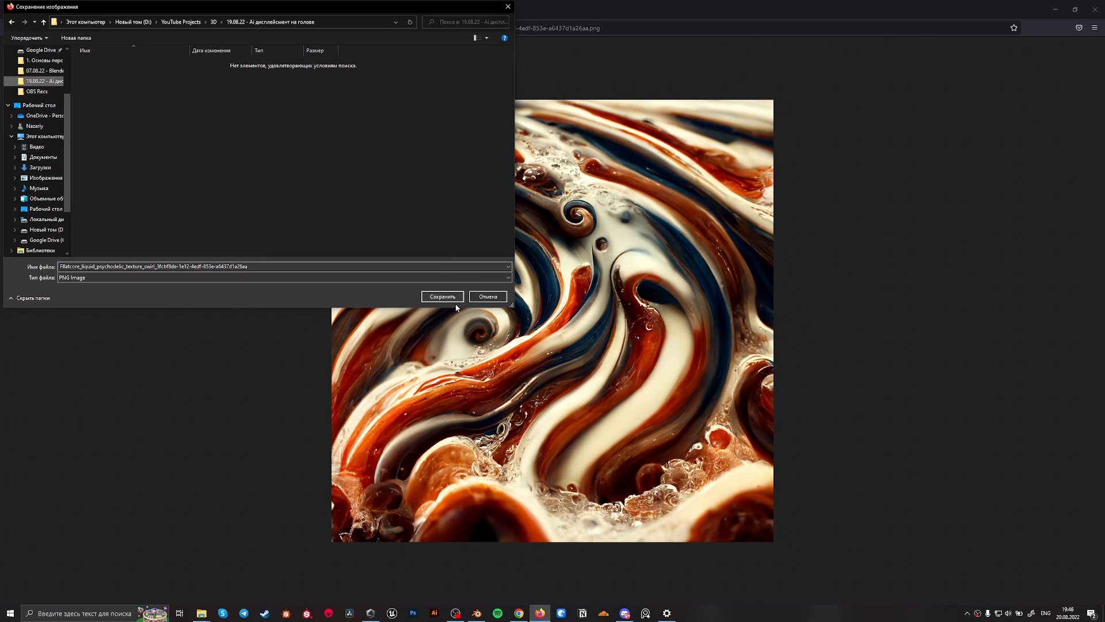
left_click(442, 297)
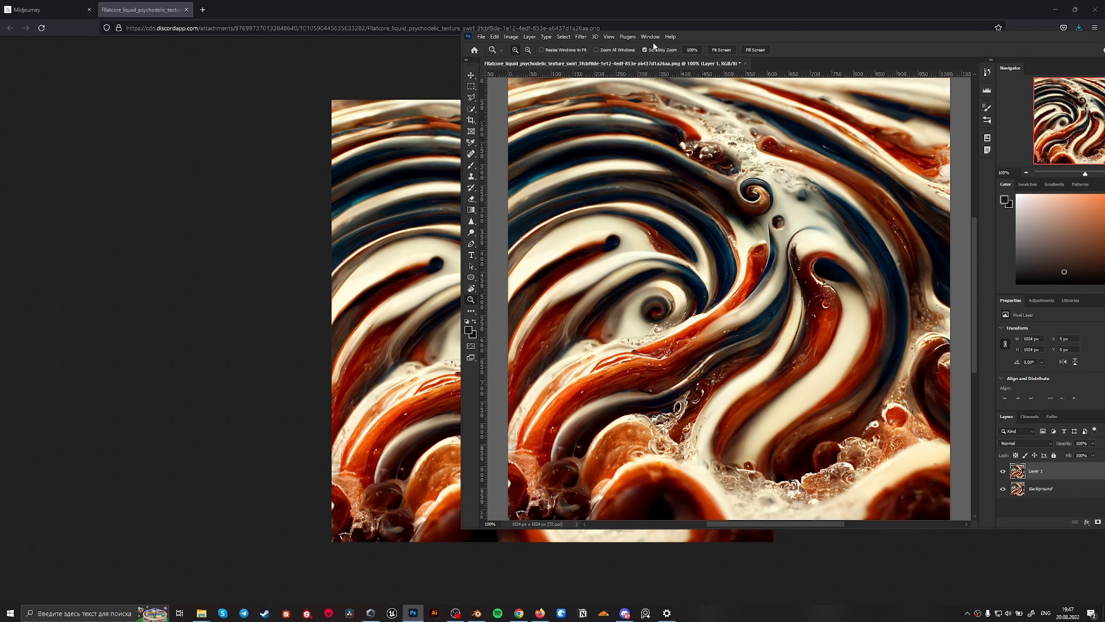
Apply a Gaussian Blur with a 10.0-pixel radius to Layer 1 of the swirl texture
left_click(582, 36)
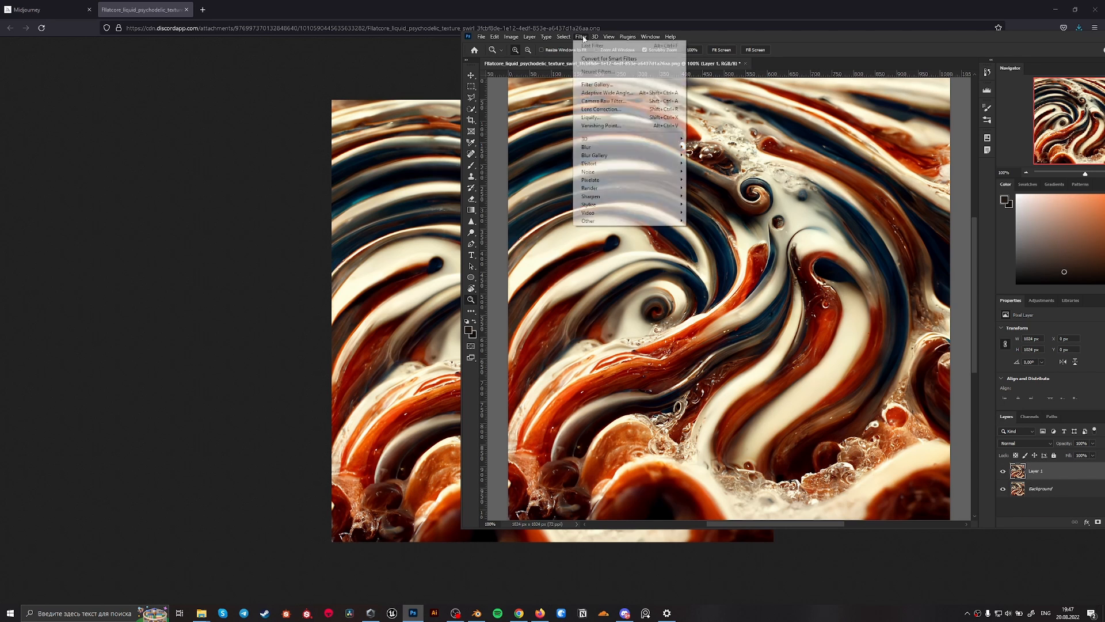
mouse_move(623, 148)
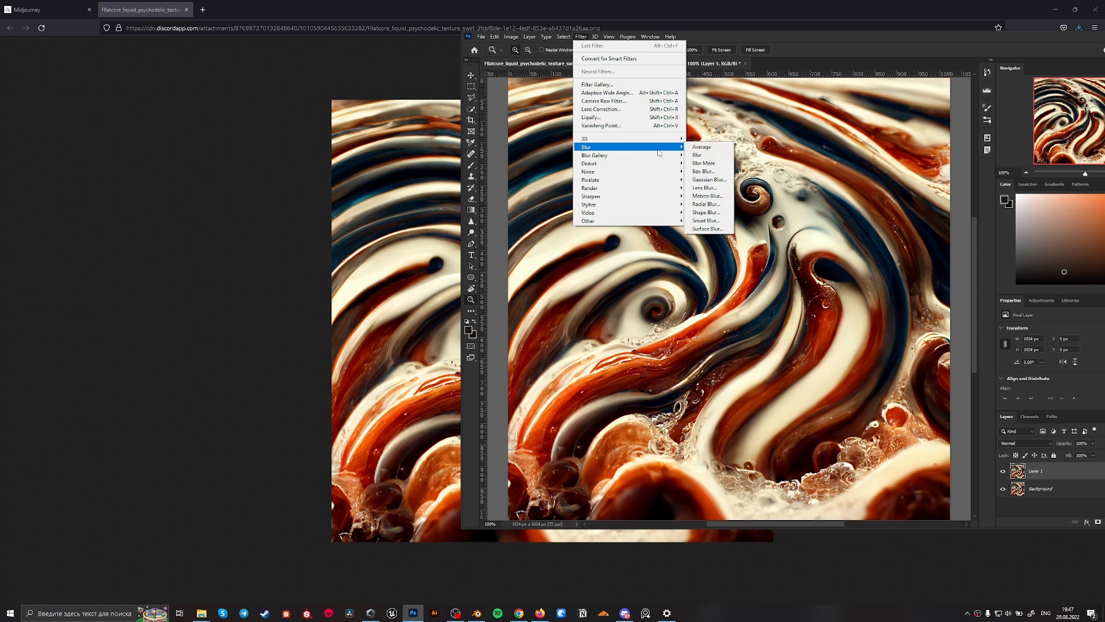
left_click(708, 180)
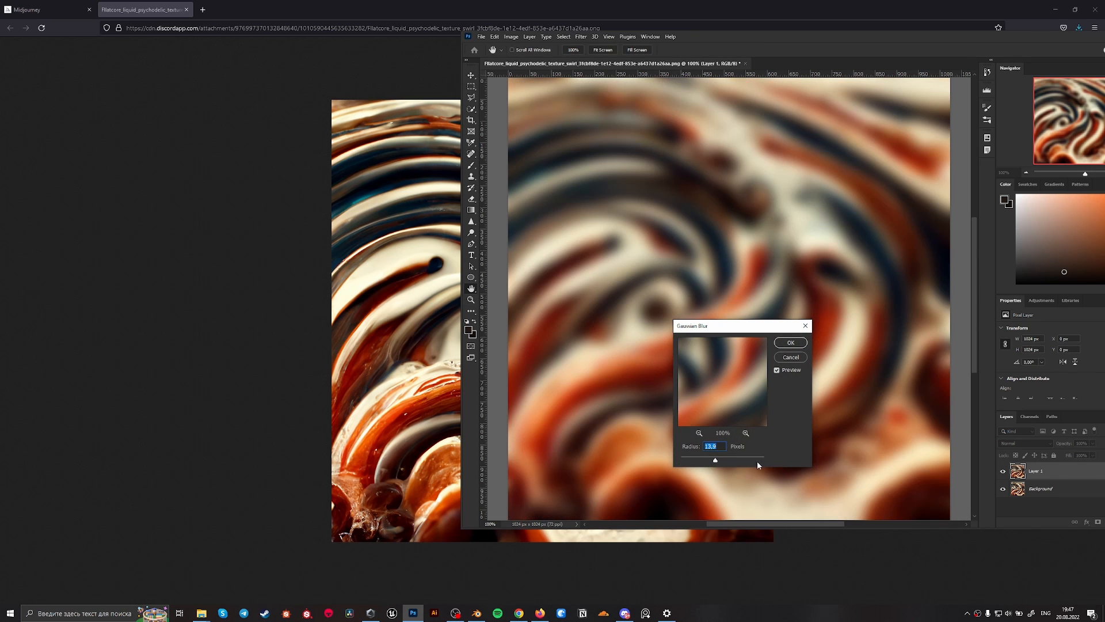
left_click_drag(715, 459, 714, 464)
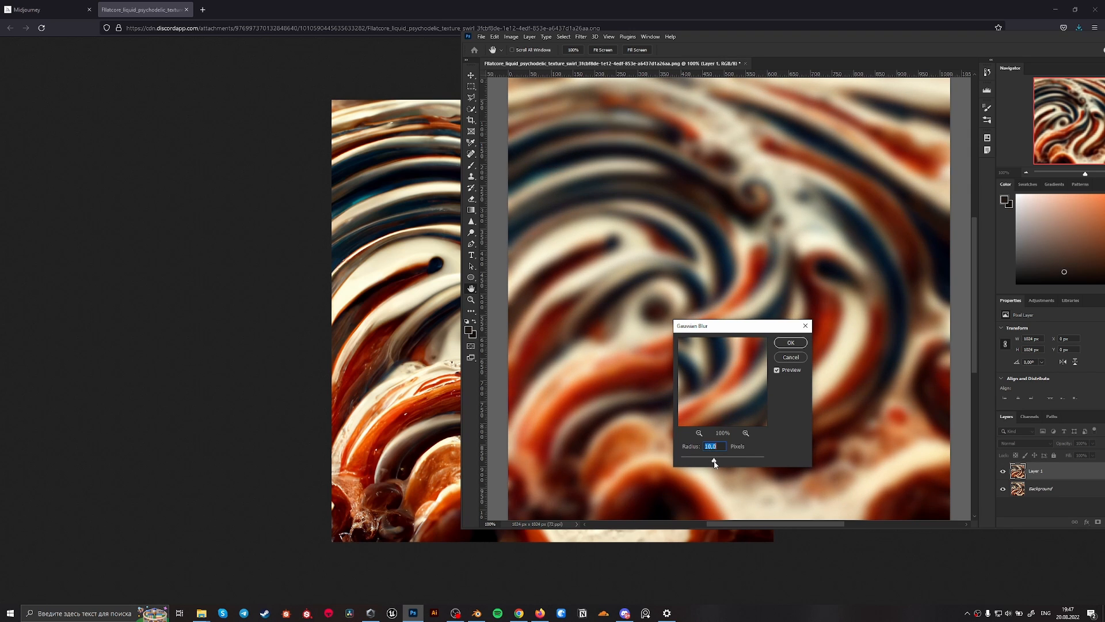
left_click(790, 343)
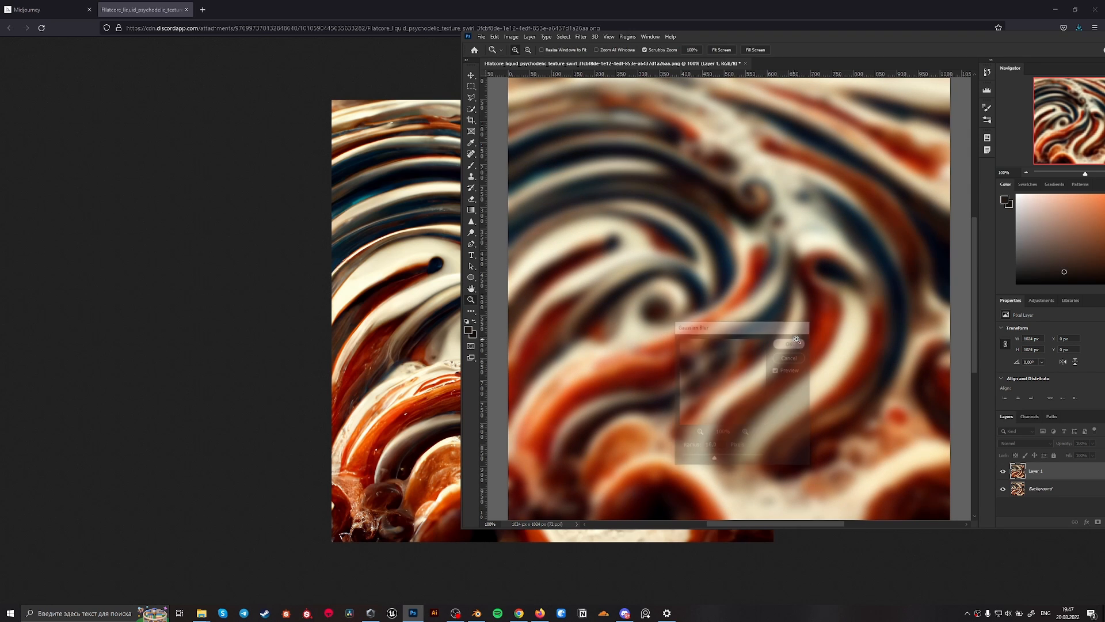
Save the blurred texture as a PSD in the folder "19.08.22 - Ai дисплейсмент на голове" with maximized compatibility
key("ctrl+shift+s")
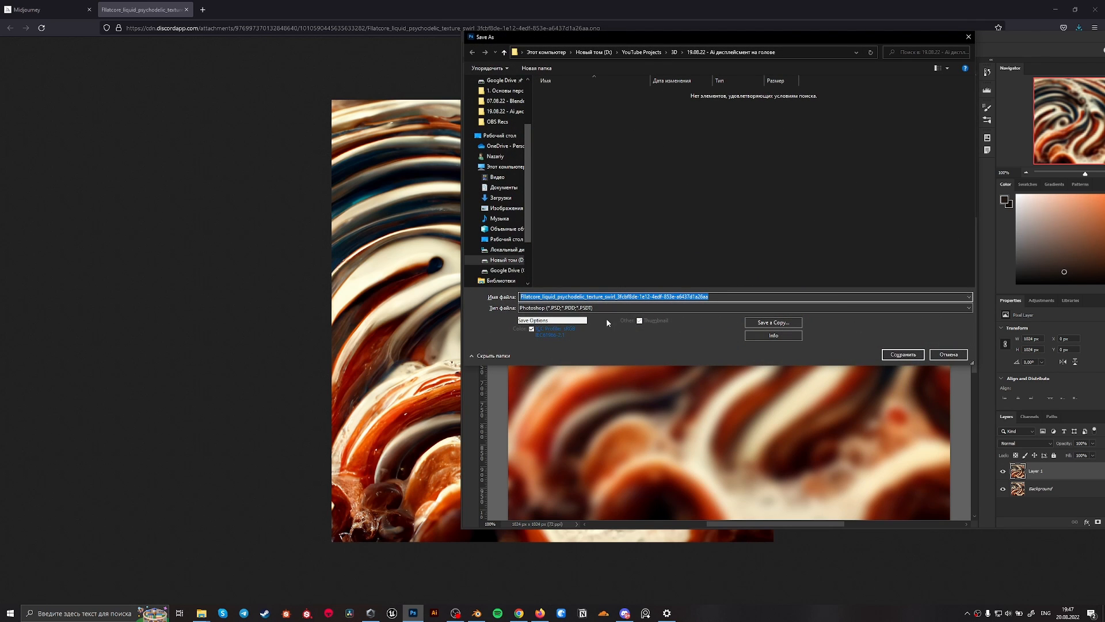
left_click(903, 355)
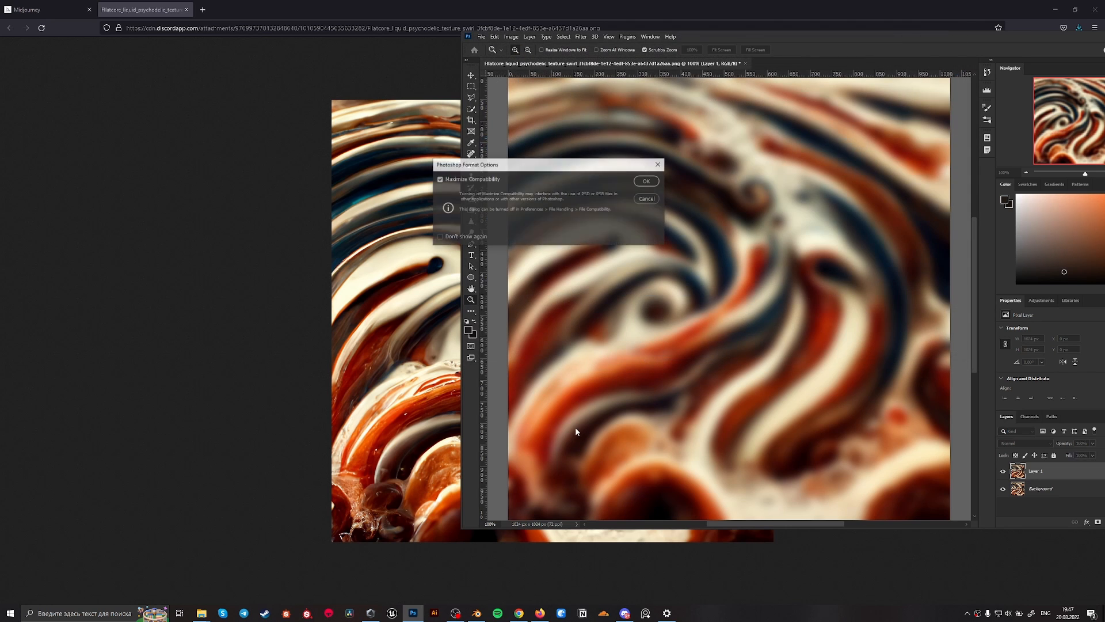
left_click(653, 182)
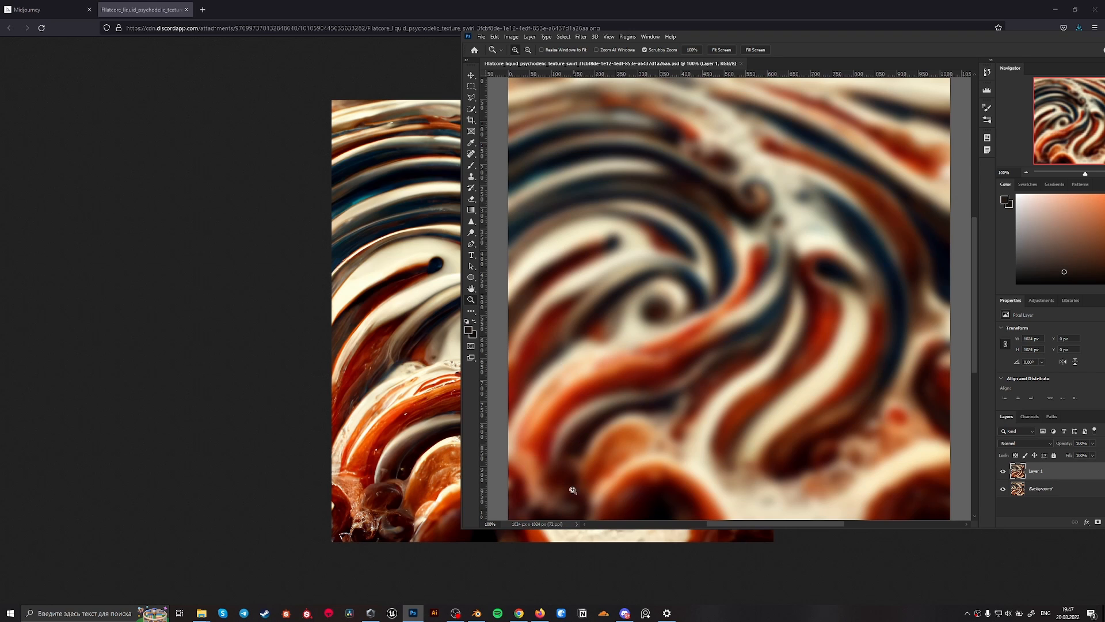
Switch to Blender and select the Principled BSDF node of the body's Default OBJ material, leaving free space before it
left_click(477, 612)
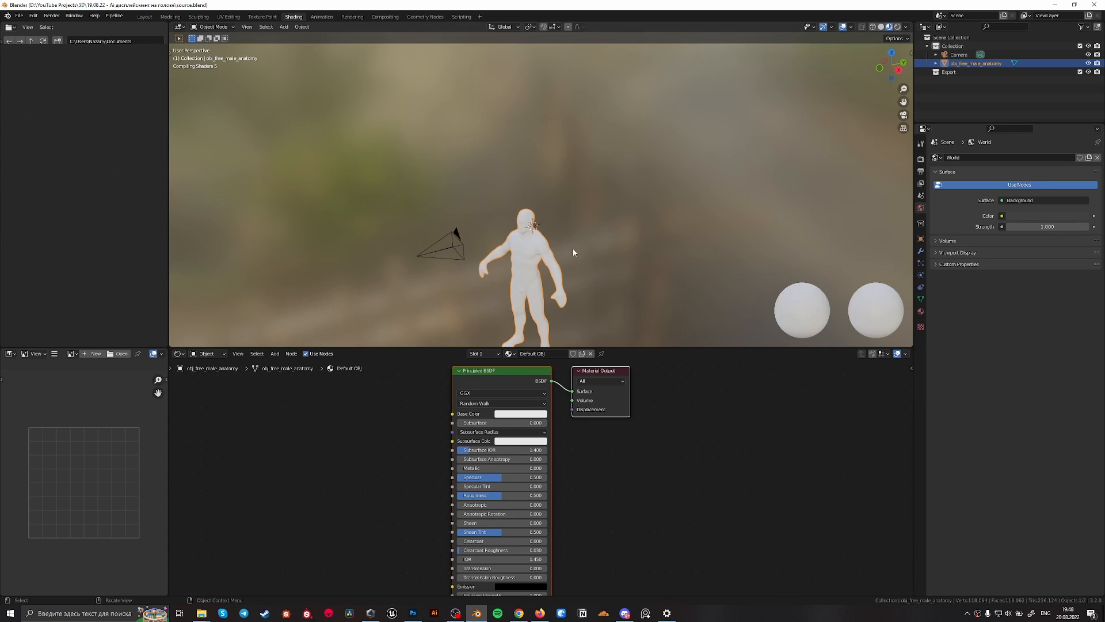
scroll(480, 409, "up", 2)
left_click(481, 406)
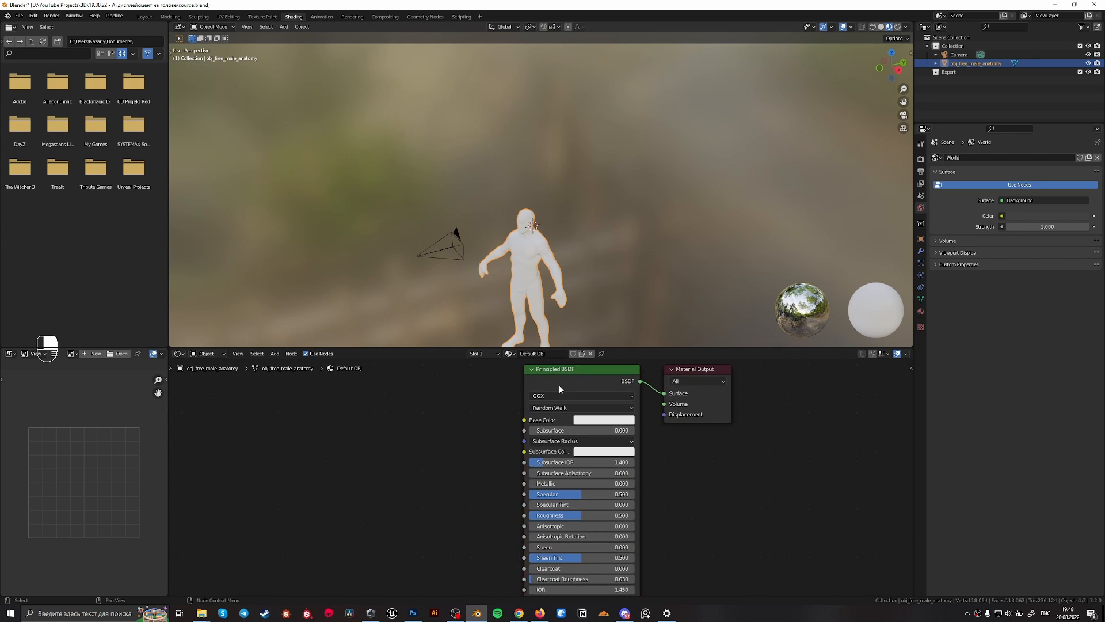
left_click(559, 385)
middle_click_drag(477, 417, 554, 457)
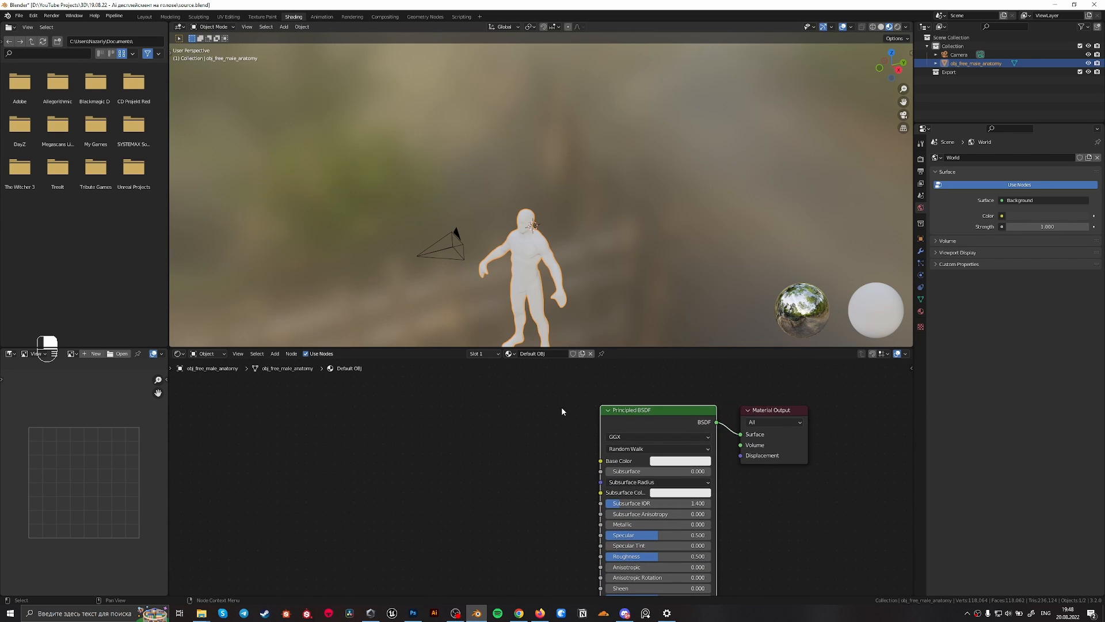
key("shift+a")
left_click(522, 427)
type("image")
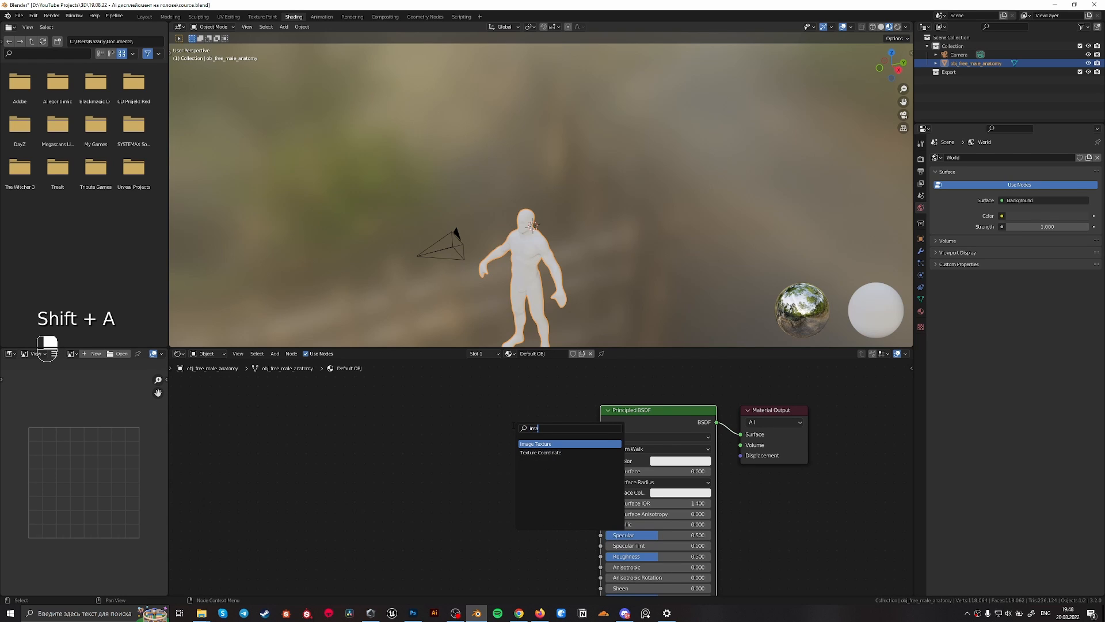
key("Return")
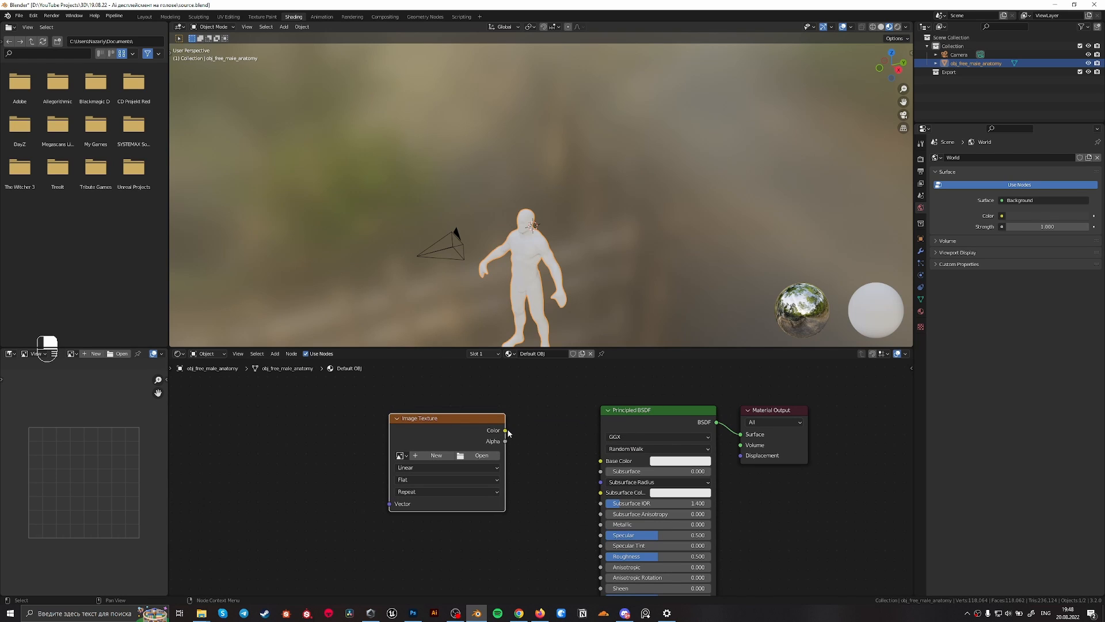
left_click(509, 433)
mouse_move(505, 431)
left_mouse_down()
mouse_move(598, 449)
mouse_move(602, 461)
left_mouse_up()
middle_click_drag(560, 454, 612, 465)
left_click_drag(511, 440, 560, 447)
left_click_drag(422, 571, 586, 436)
key("Delete")
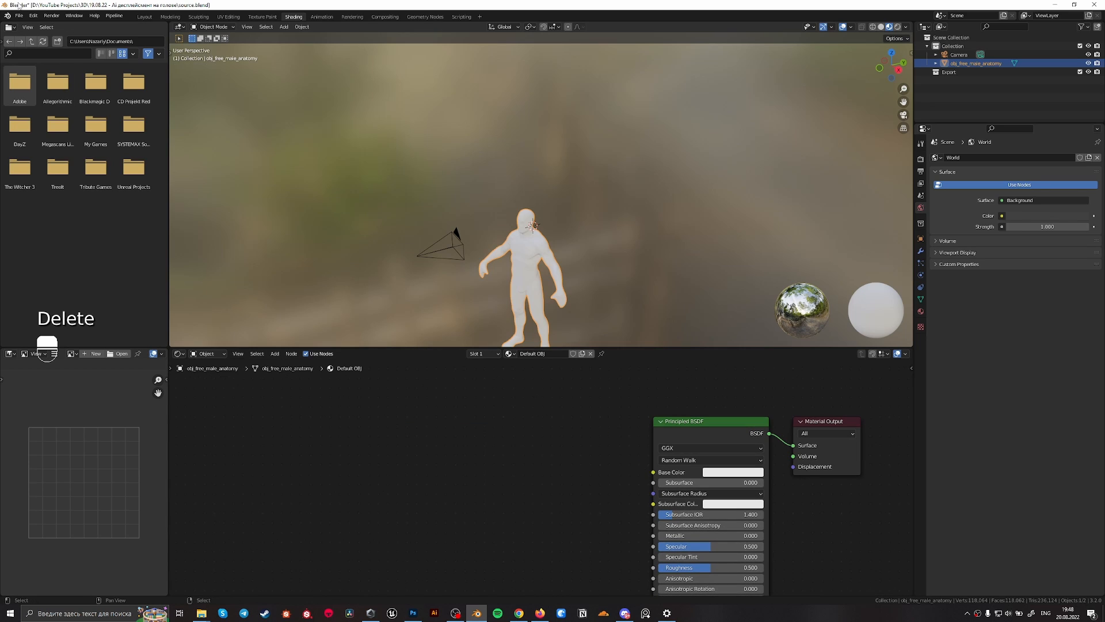
Search the add-on preferences for "node" and check whether Node Wrangler is enabled
left_click(34, 15)
left_click(92, 149)
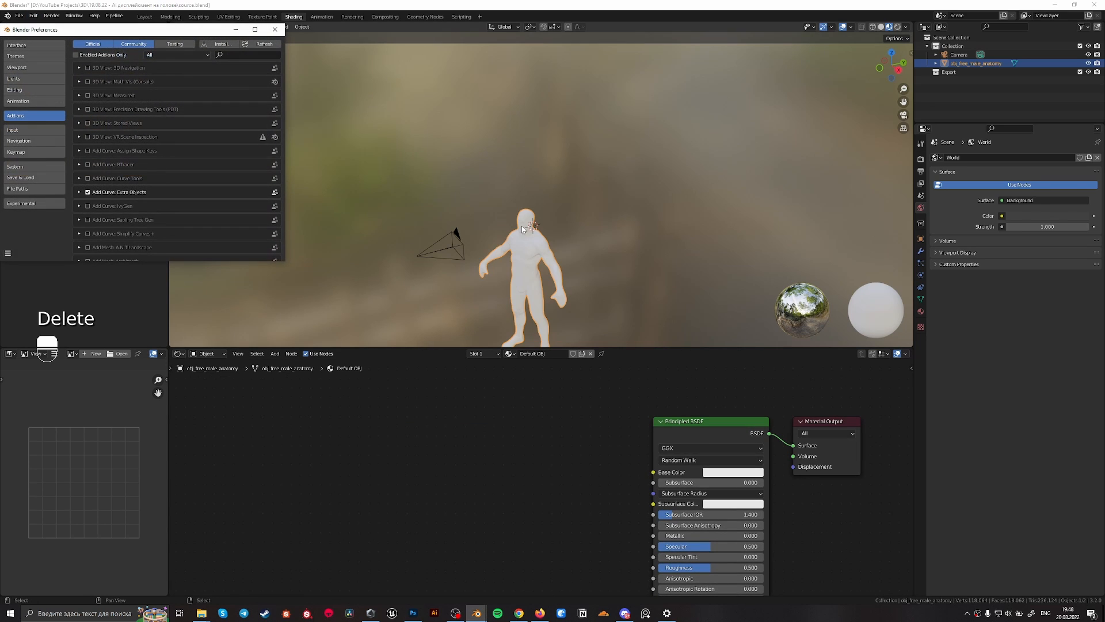
left_click_drag(154, 31, 331, 97)
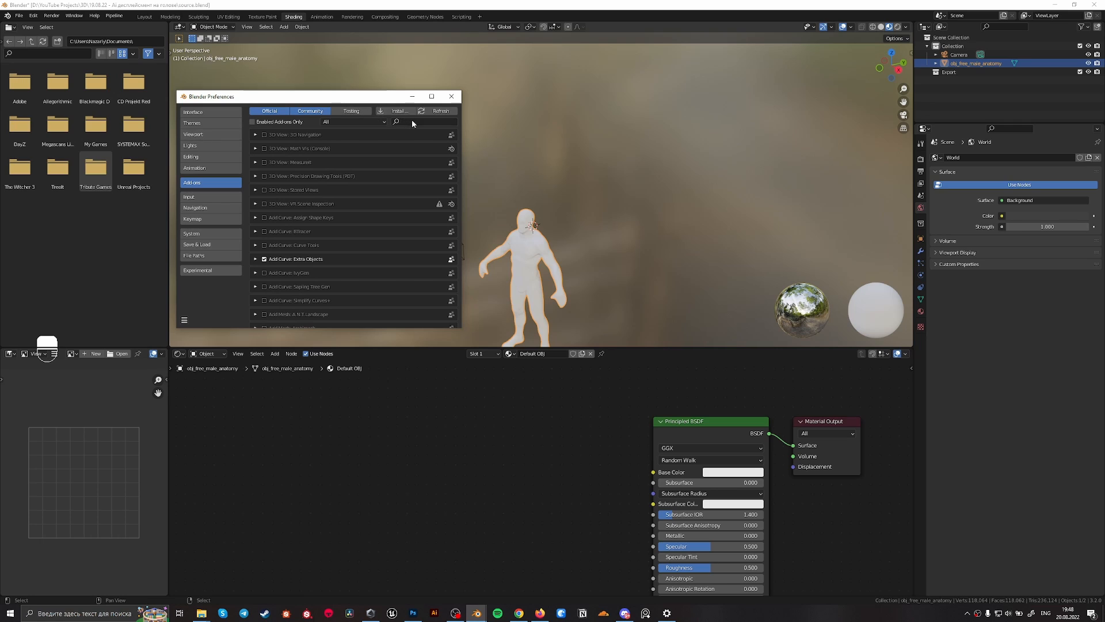
type("no")
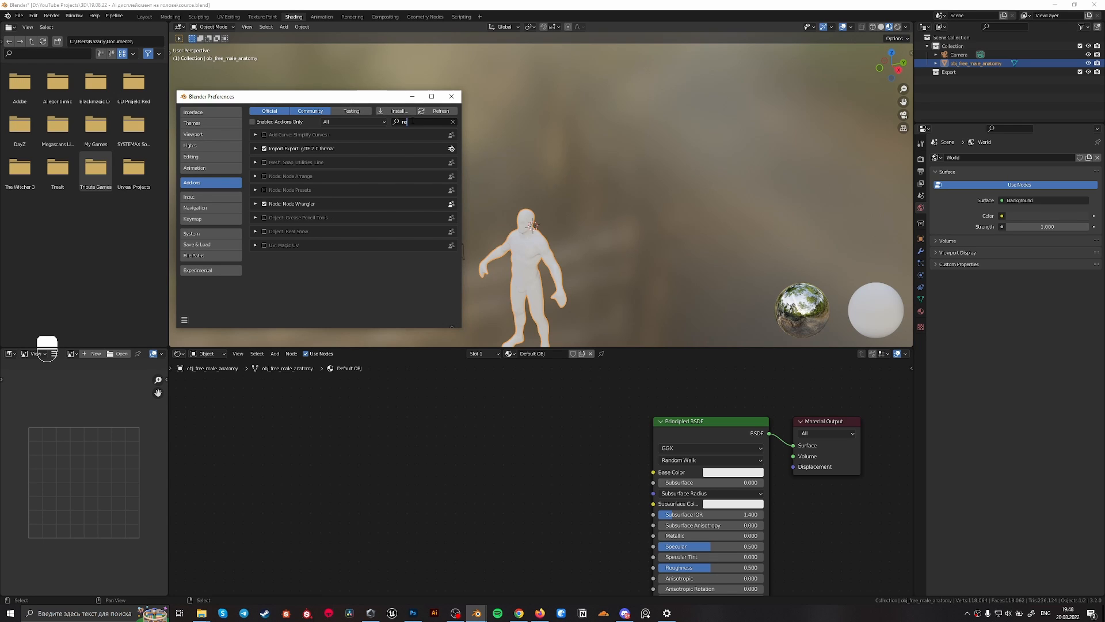
type("de")
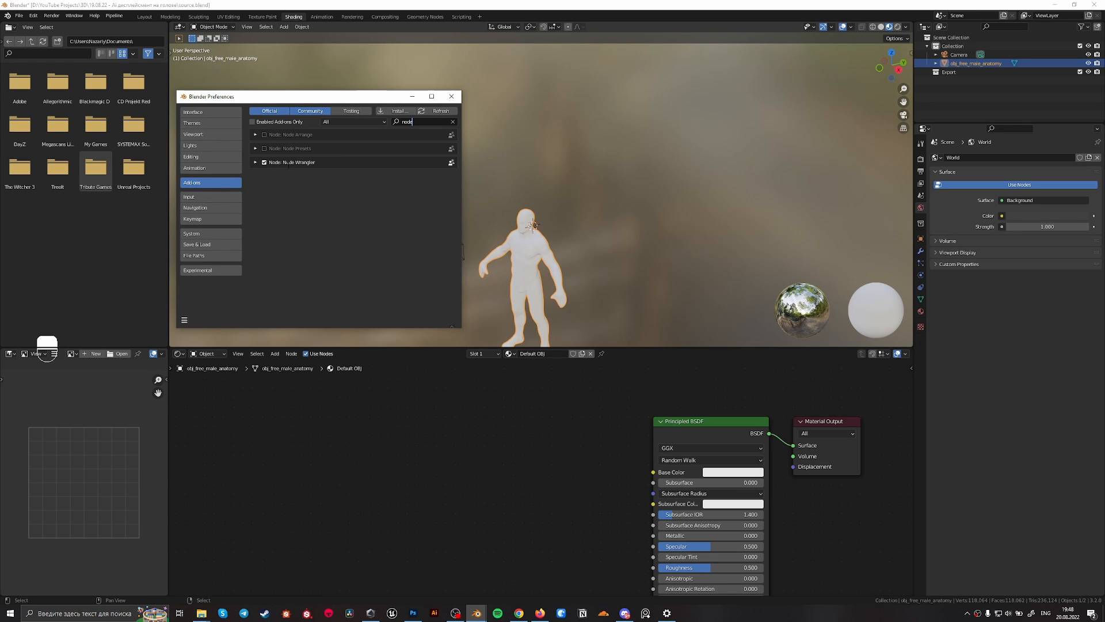
left_click(451, 96)
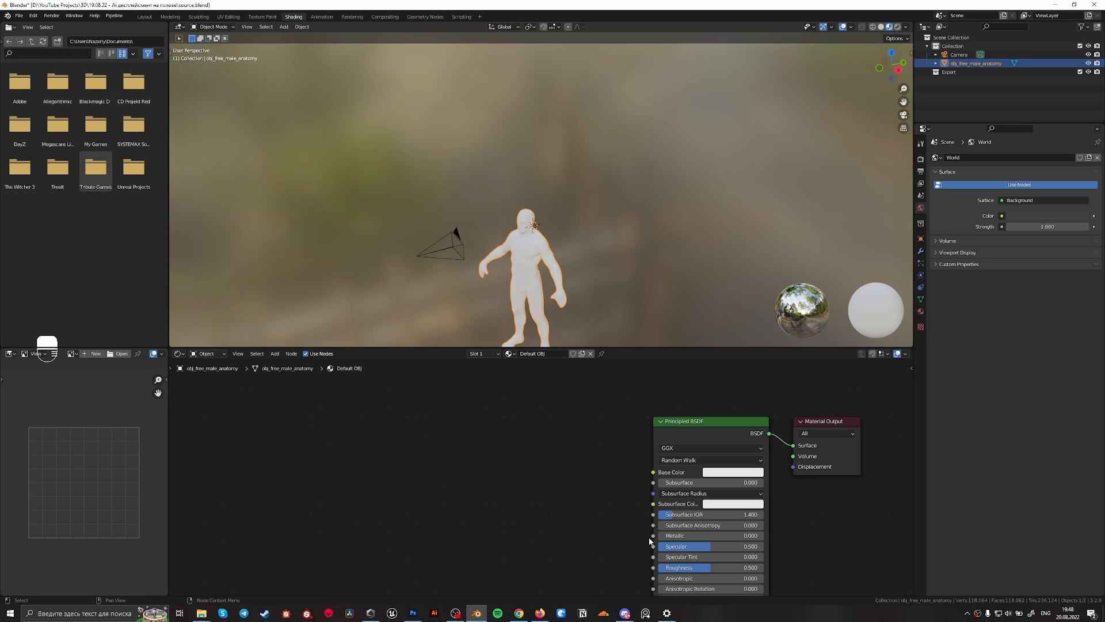
Add a Node Wrangler texture setup of Texture Coordinate, Mapping and Image Texture nodes to the Principled BSDF
left_click(706, 431)
middle_click_drag(771, 429, 707, 426)
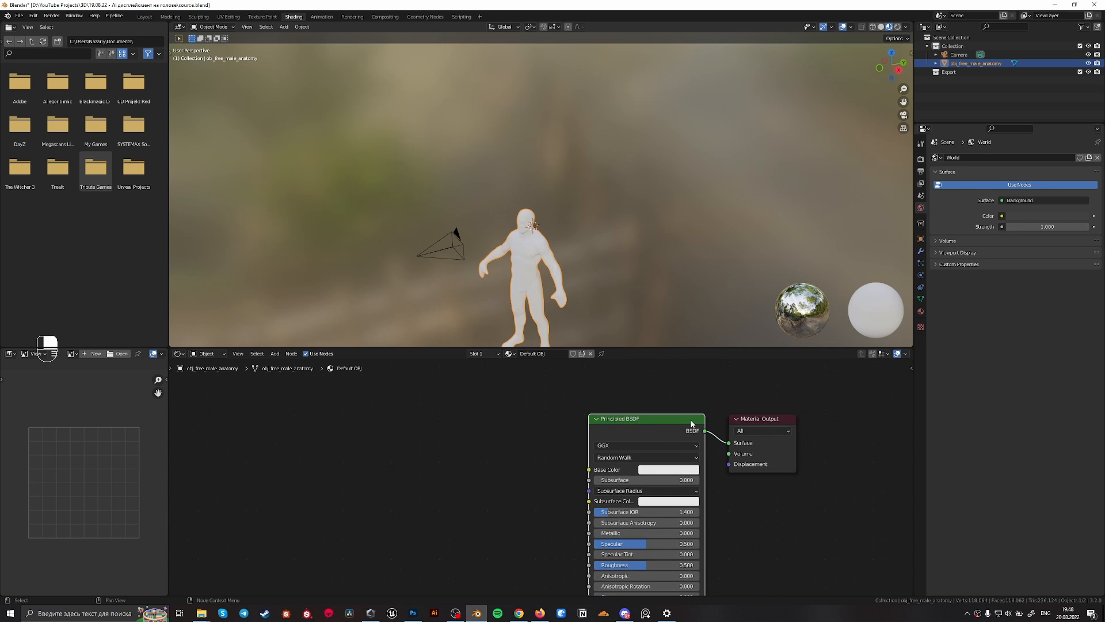
key("ctrl+t")
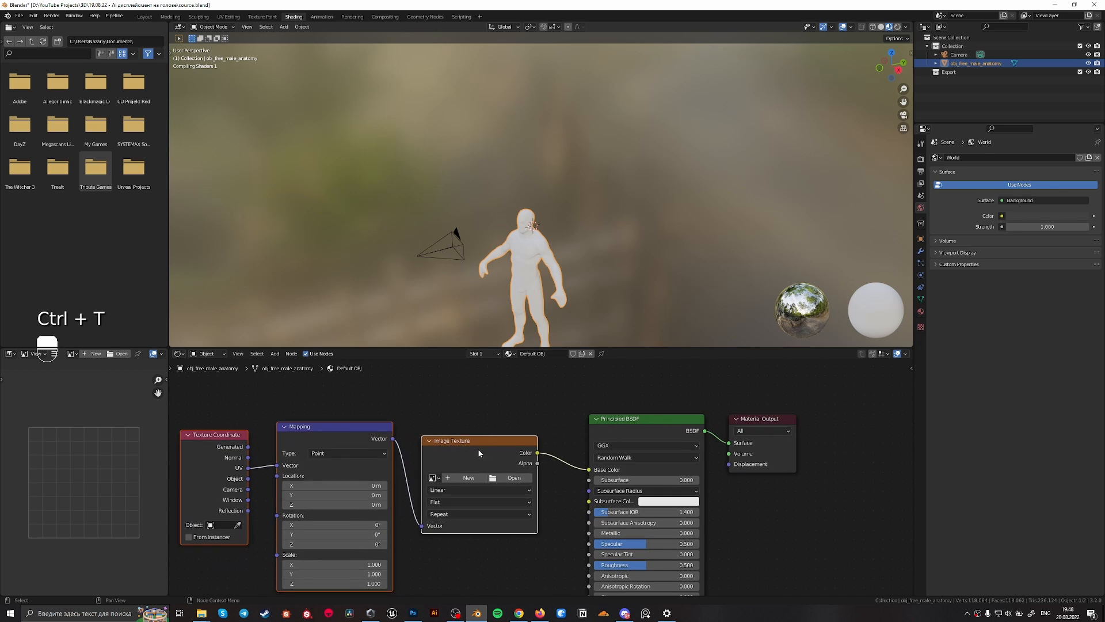
middle_click_drag(477, 452, 598, 437)
Apply all transforms to the male anatomy mesh
scroll(576, 253, "up", 3)
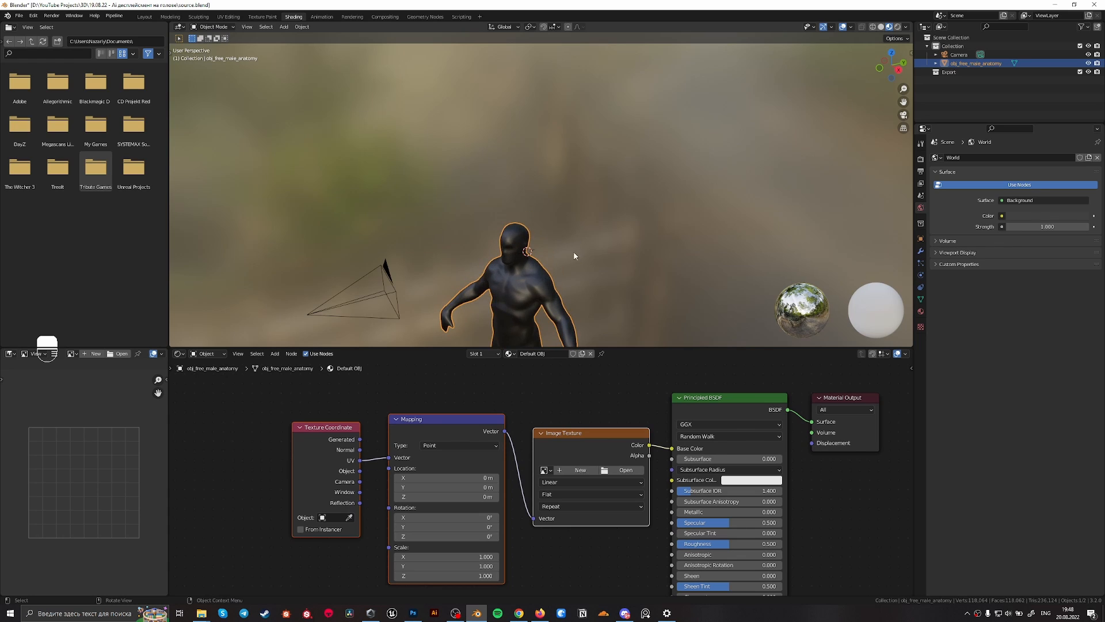
scroll(573, 257, "down", 2)
middle_click_drag(571, 261, 658, 139)
left_click(640, 187)
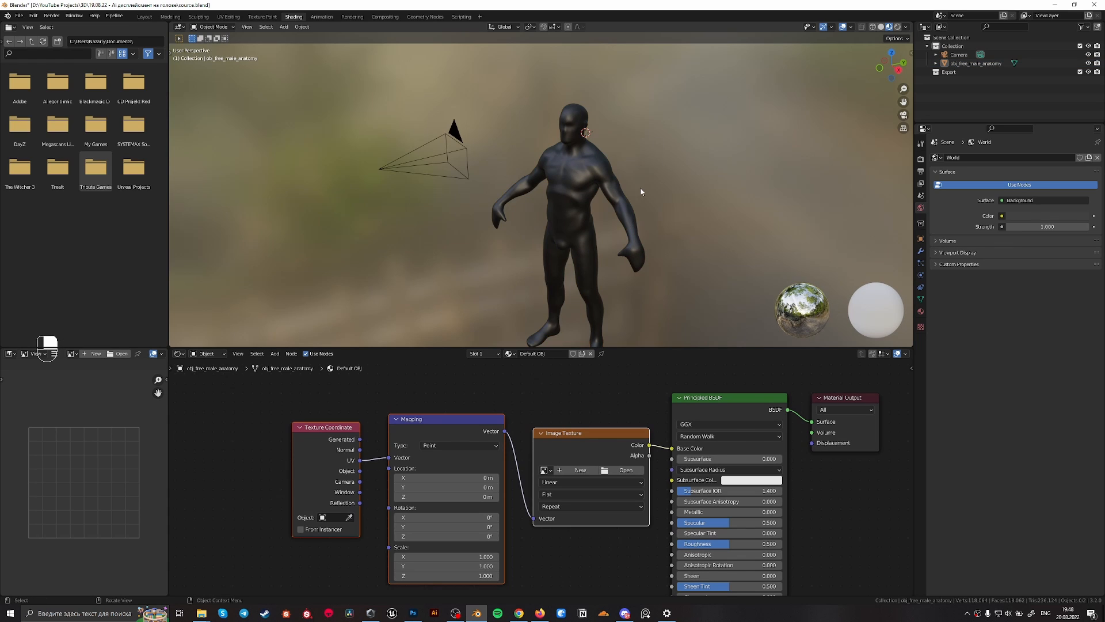
left_click(591, 177)
scroll(583, 155, "up", 2)
key("ctrl+a")
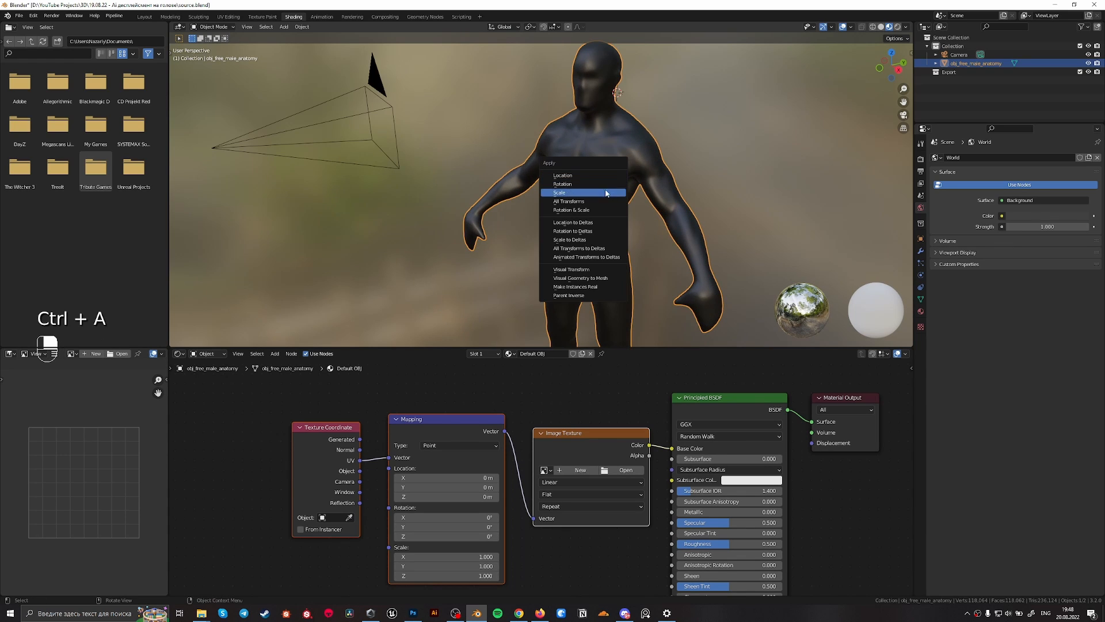
left_click(593, 201)
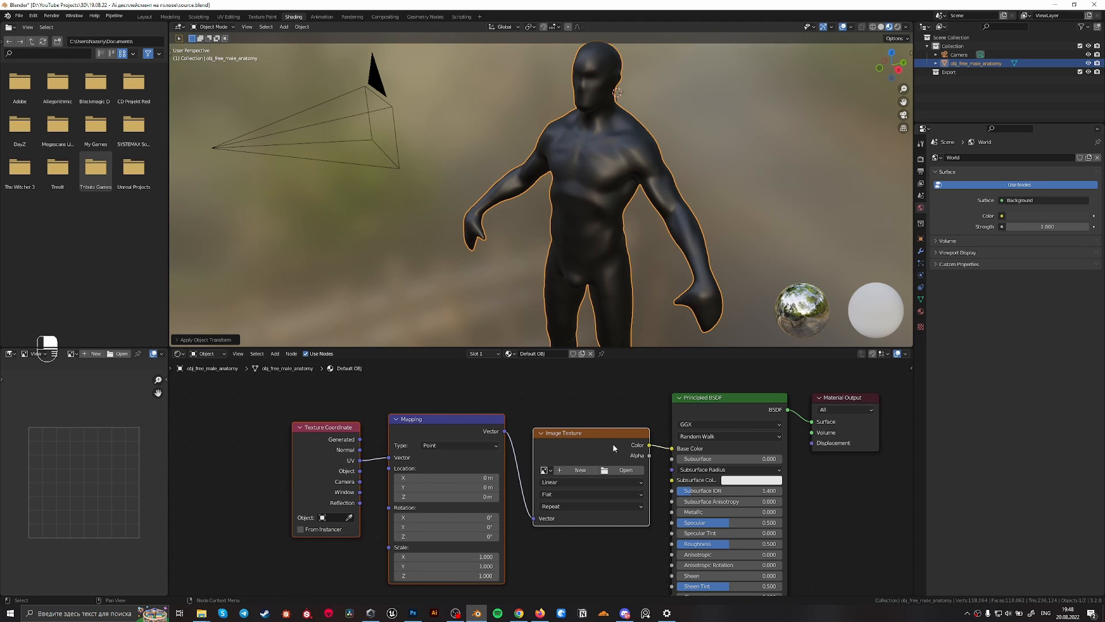
Shift the texture nodes away from the Principled BSDF and load the blurred swirl PSD into the Image Texture node
left_click_drag(612, 443, 581, 432)
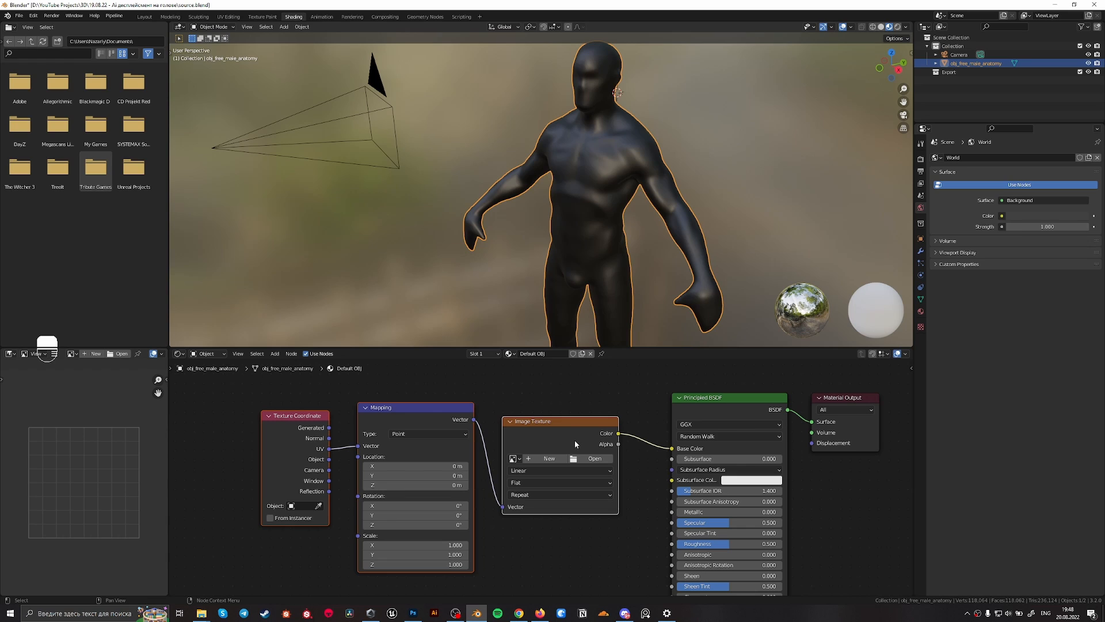
left_click(609, 460)
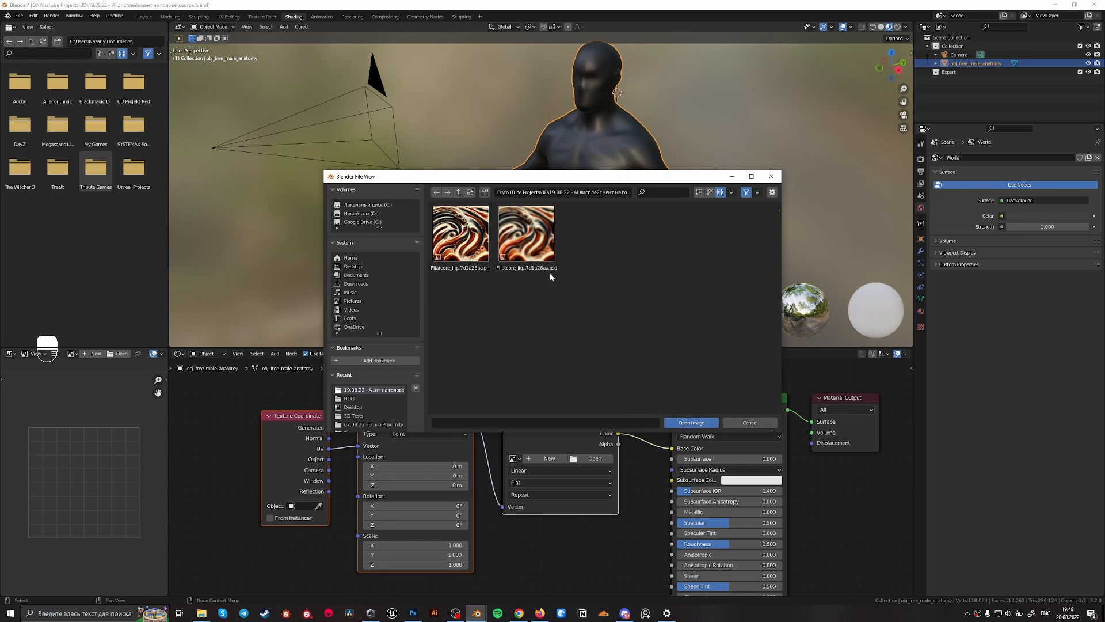
left_click(539, 256)
double_click(538, 256)
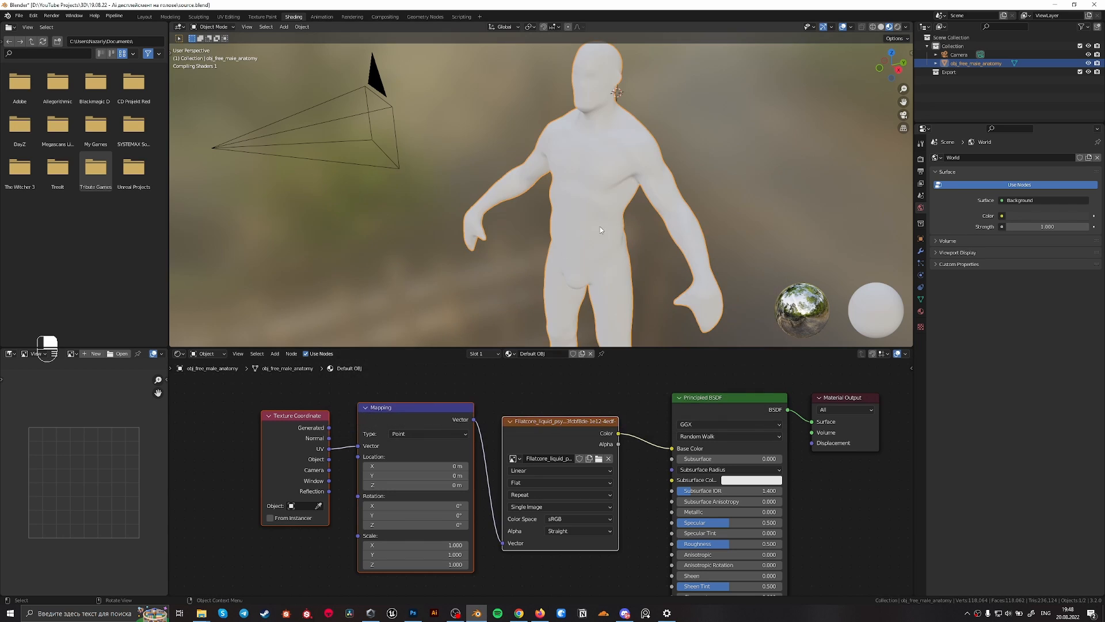
Connect the Texture Coordinate's Generated output to the Mapping node's Vector input and view the body through the camera
middle_click_drag(600, 227, 731, 199)
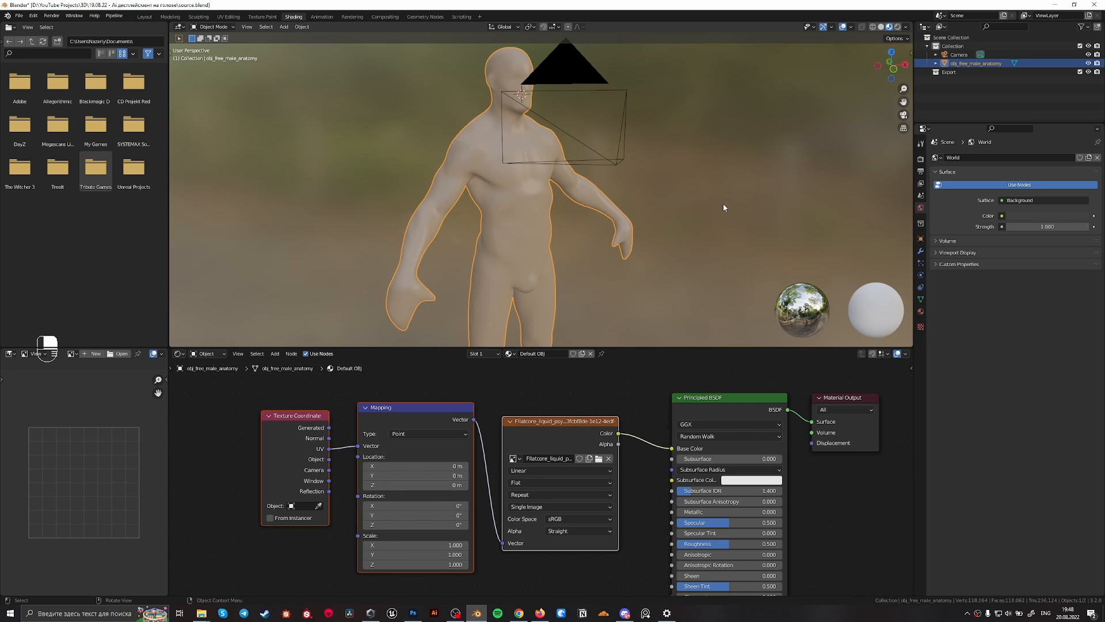
middle_click_drag(723, 202, 547, 225)
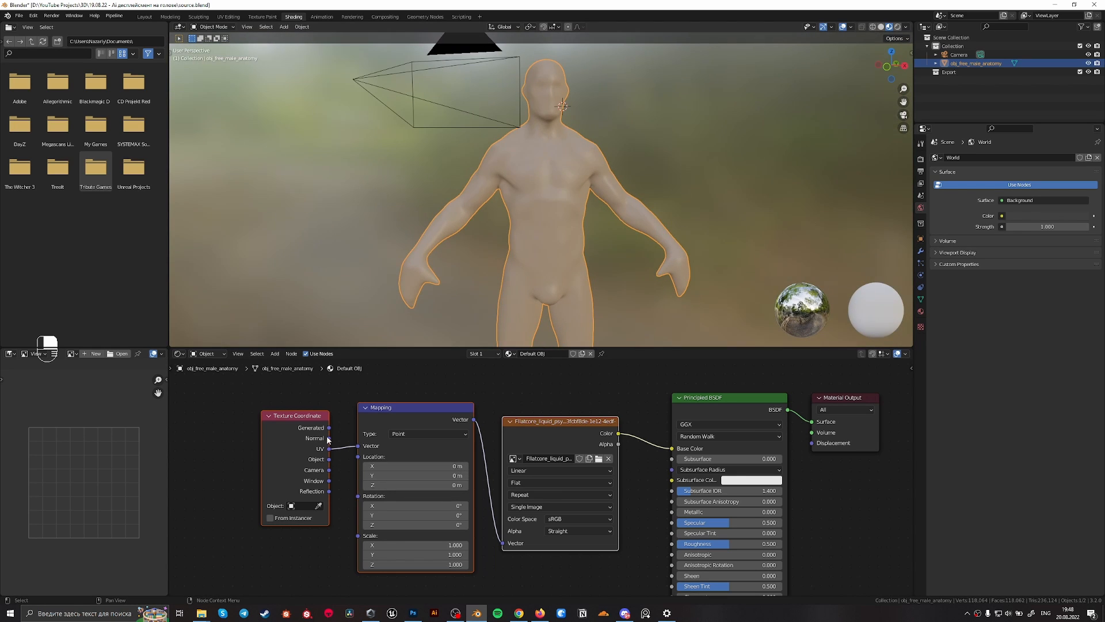
left_click_drag(329, 428, 357, 445)
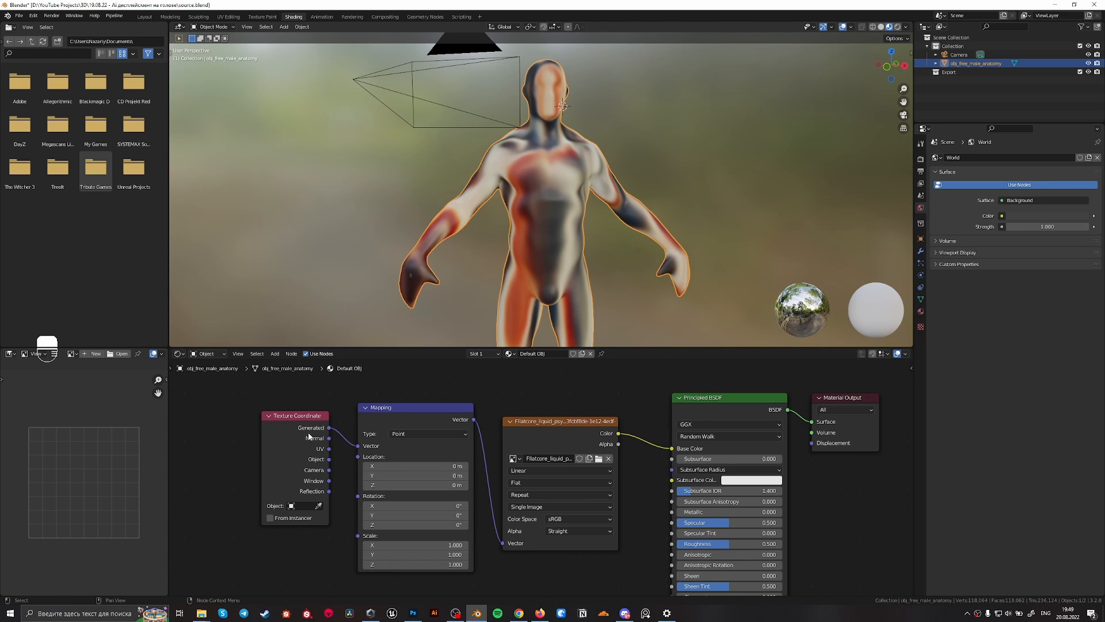
mouse_move(553, 231)
middle_mouse_down()
mouse_move(569, 219)
mouse_move(644, 223)
mouse_move(542, 206)
mouse_move(536, 220)
mouse_move(572, 221)
mouse_move(571, 203)
mouse_move(532, 199)
mouse_move(527, 208)
mouse_move(593, 224)
mouse_move(693, 229)
mouse_move(548, 233)
middle_mouse_up()
key("KP_0")
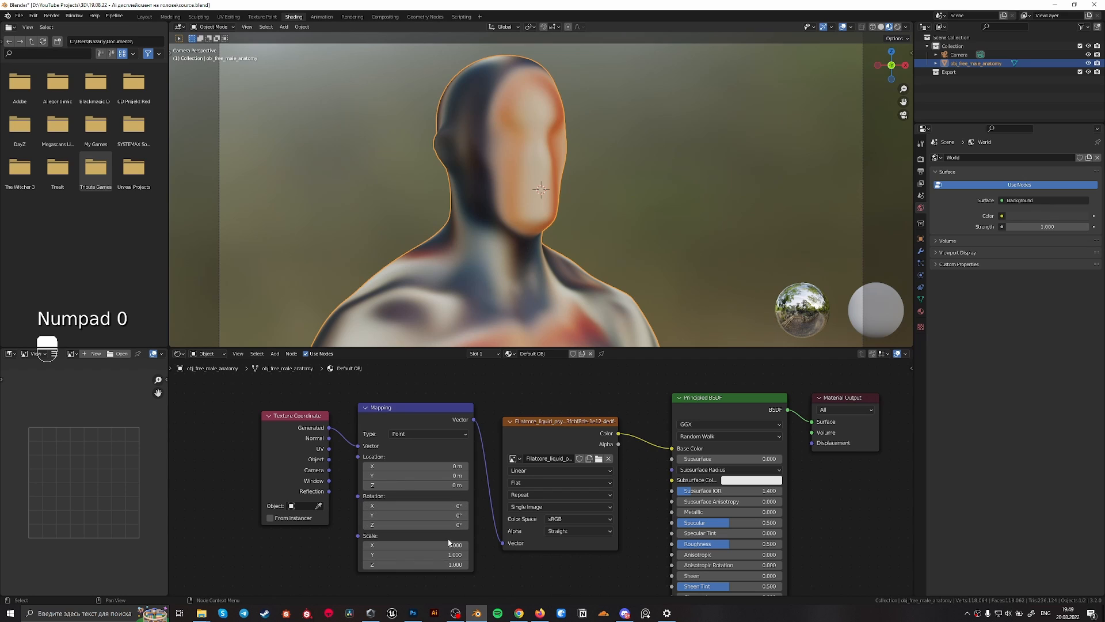
Set the Mapping node's X, Y and Z scale to 3
middle_click_drag(451, 545, 472, 511)
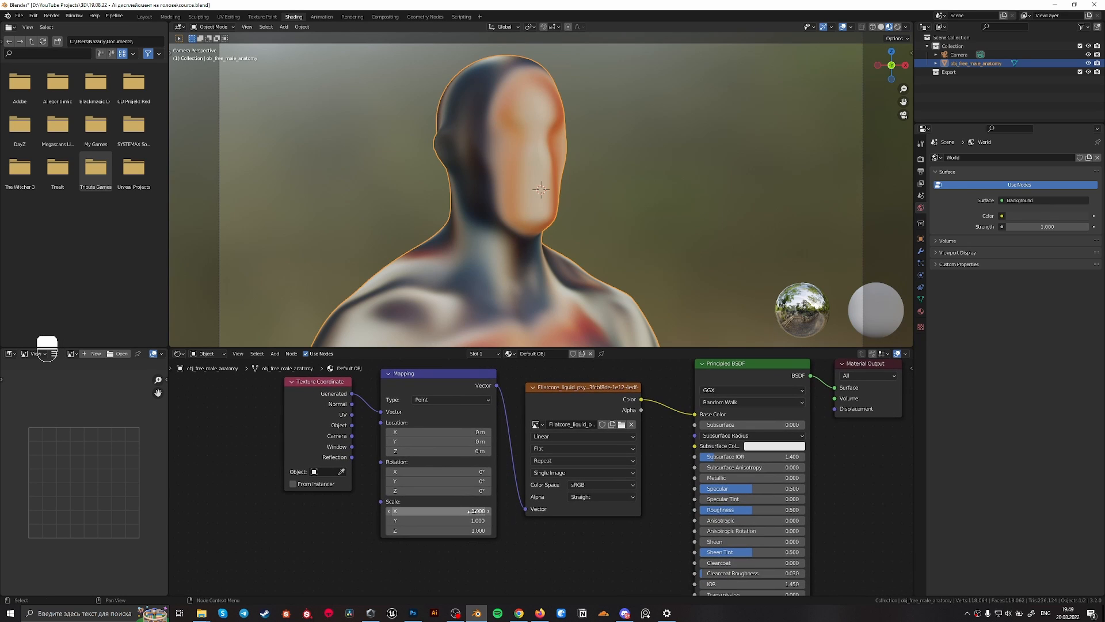
left_click(472, 511)
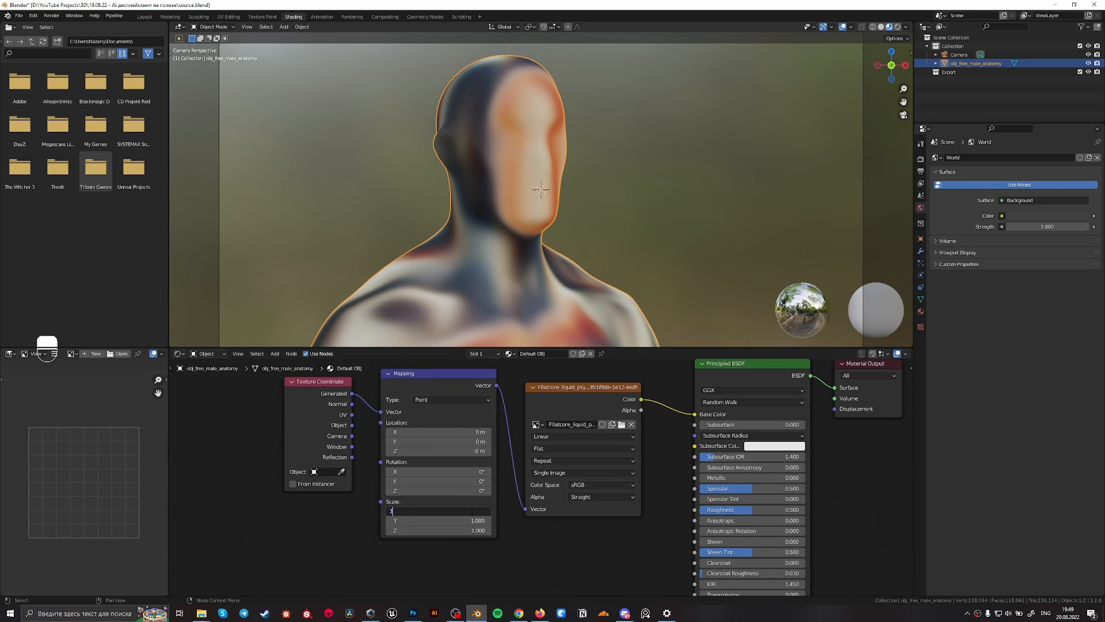
type("3")
key("Tab")
type("3")
key("Tab")
type("3")
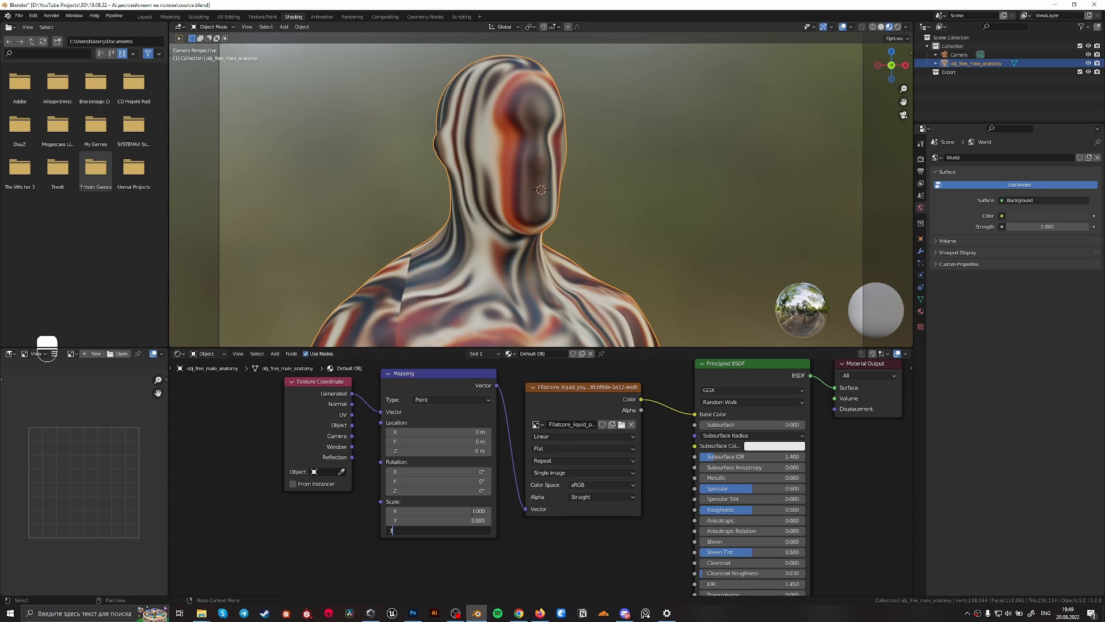
key("Tab")
key("Return")
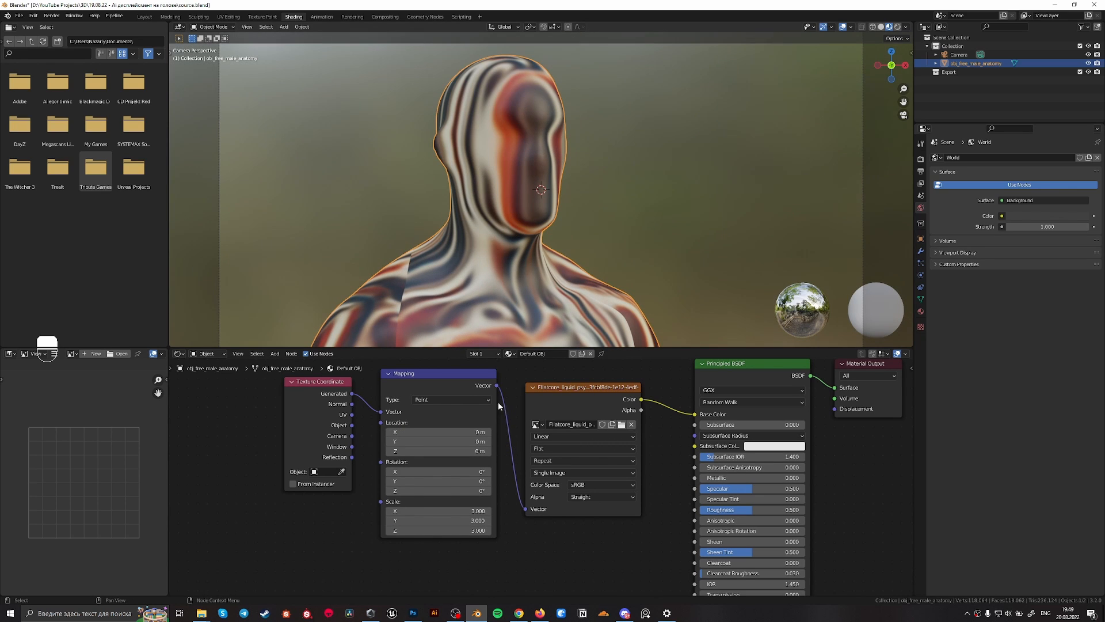
Rotate the texture in the Mapping node to about 35.6° on X, 33.1° on Y and -8.3° on Z
scroll(545, 278, "down", 8)
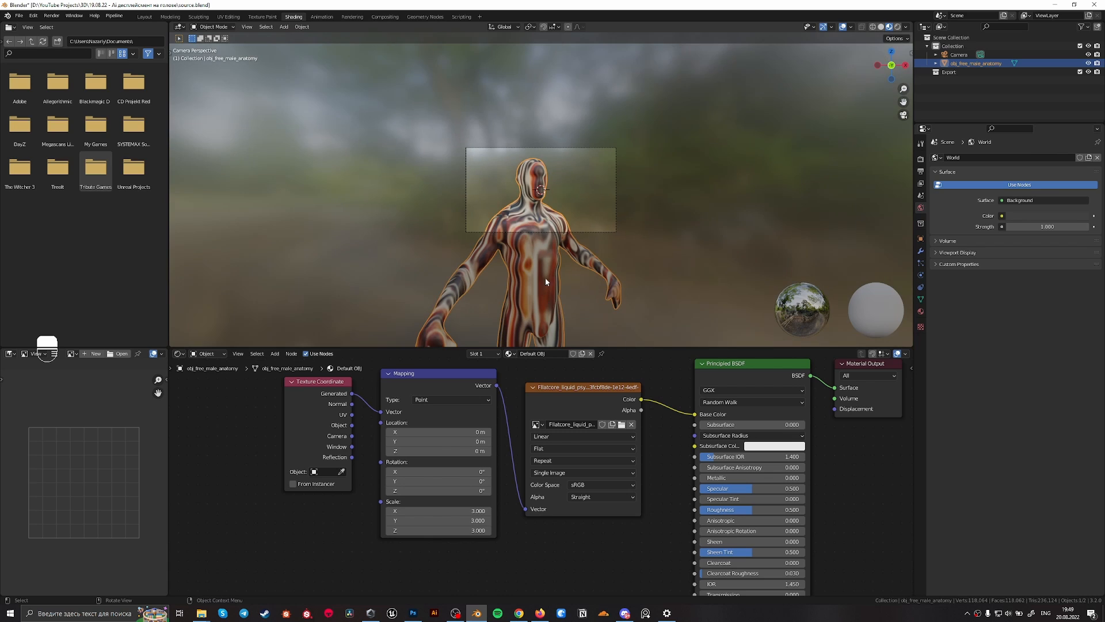
scroll(578, 213, "up", 4)
scroll(578, 213, "up", 3)
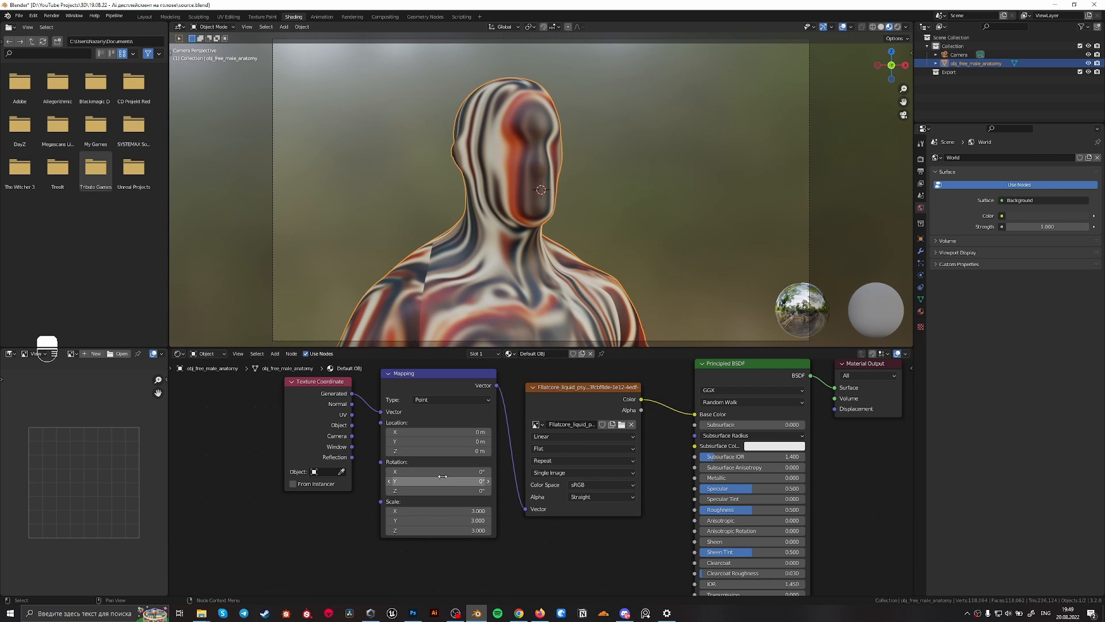
mouse_move(445, 473)
left_mouse_down()
mouse_move(466, 473)
mouse_move(416, 478)
mouse_move(475, 490)
mouse_move(429, 471)
left_mouse_up()
mouse_move(470, 481)
left_mouse_down()
mouse_move(458, 481)
mouse_move(486, 475)
mouse_move(429, 480)
mouse_move(488, 481)
mouse_move(451, 490)
left_mouse_up()
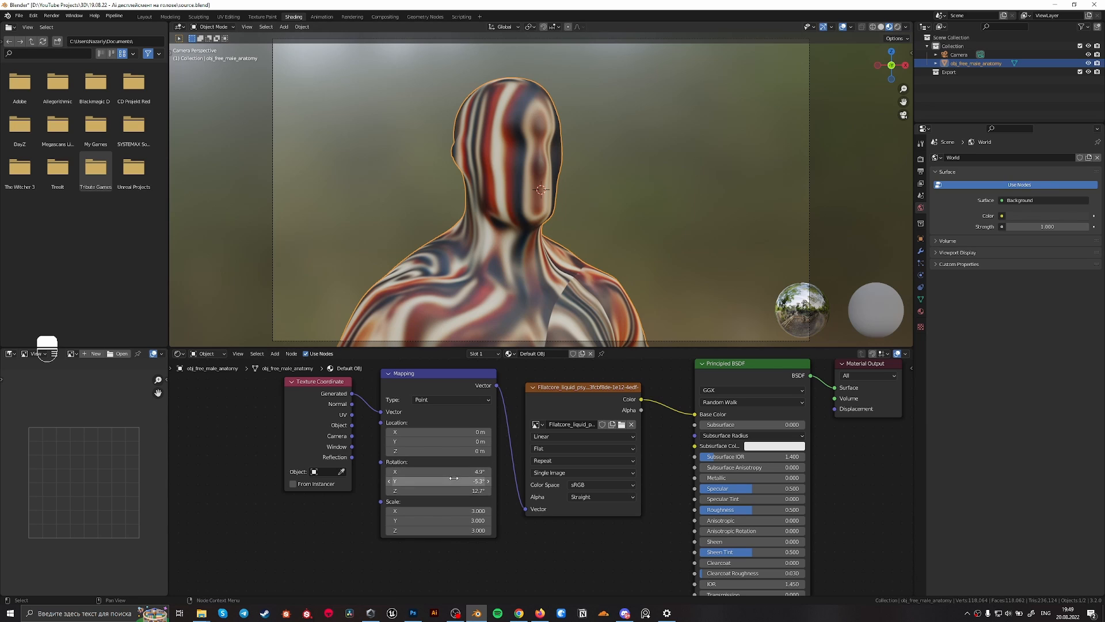
mouse_move(455, 481)
left_mouse_down()
mouse_move(493, 481)
mouse_move(469, 471)
mouse_move(492, 472)
mouse_move(434, 493)
mouse_move(475, 481)
mouse_move(464, 481)
left_mouse_up()
scroll(689, 230, "down", 3)
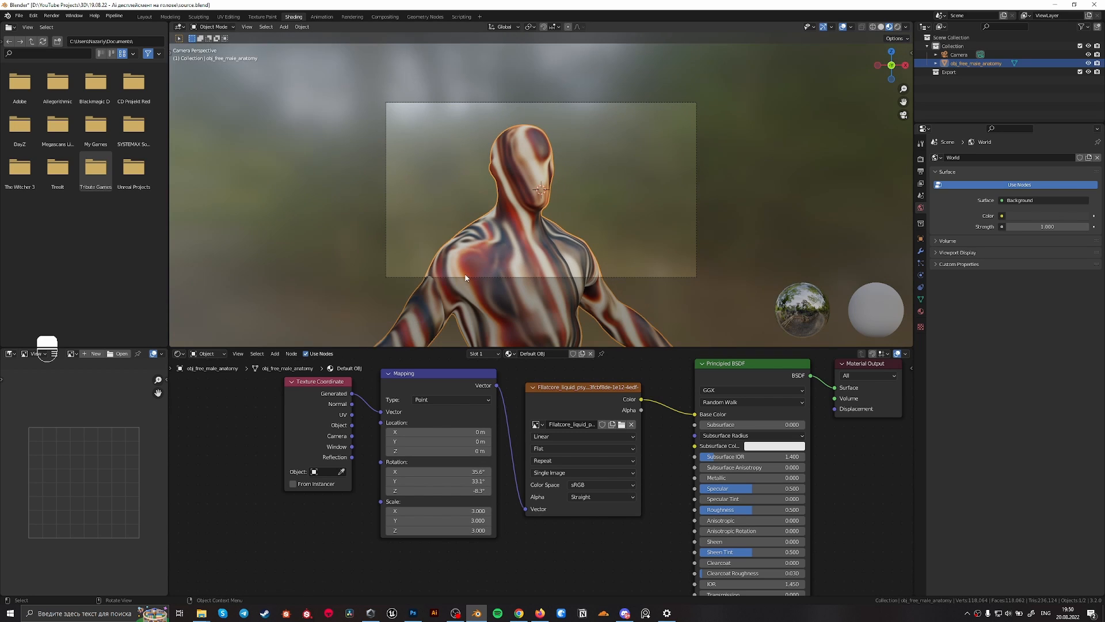
scroll(533, 306, "down", 2)
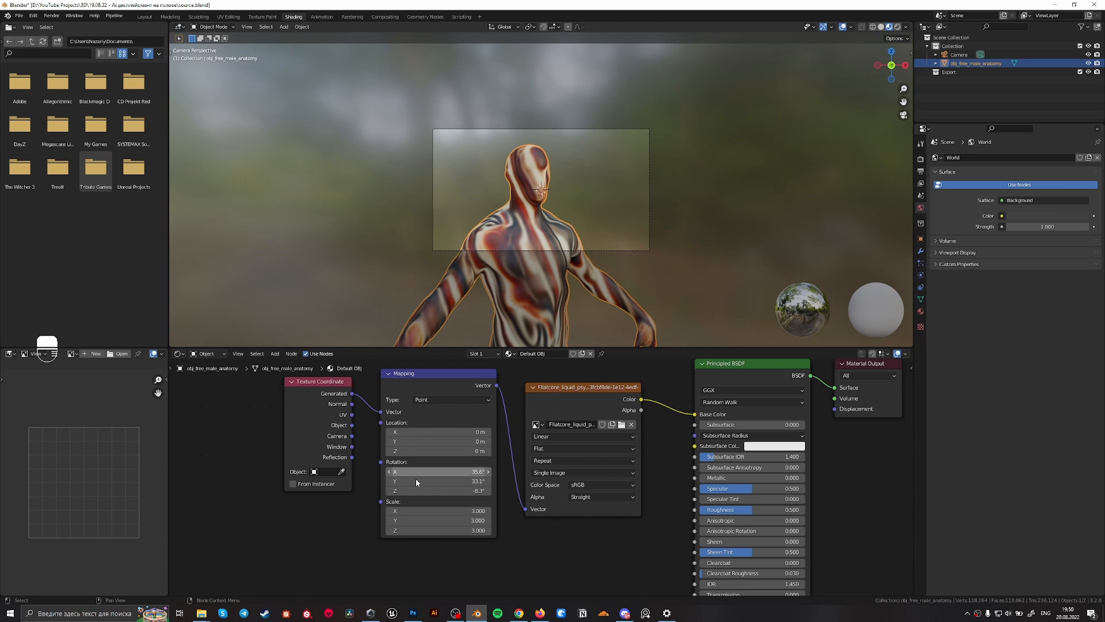
Move the Texture Coordinate and Mapping nodes farther away from the Image Texture node
scroll(394, 479, "down", 1)
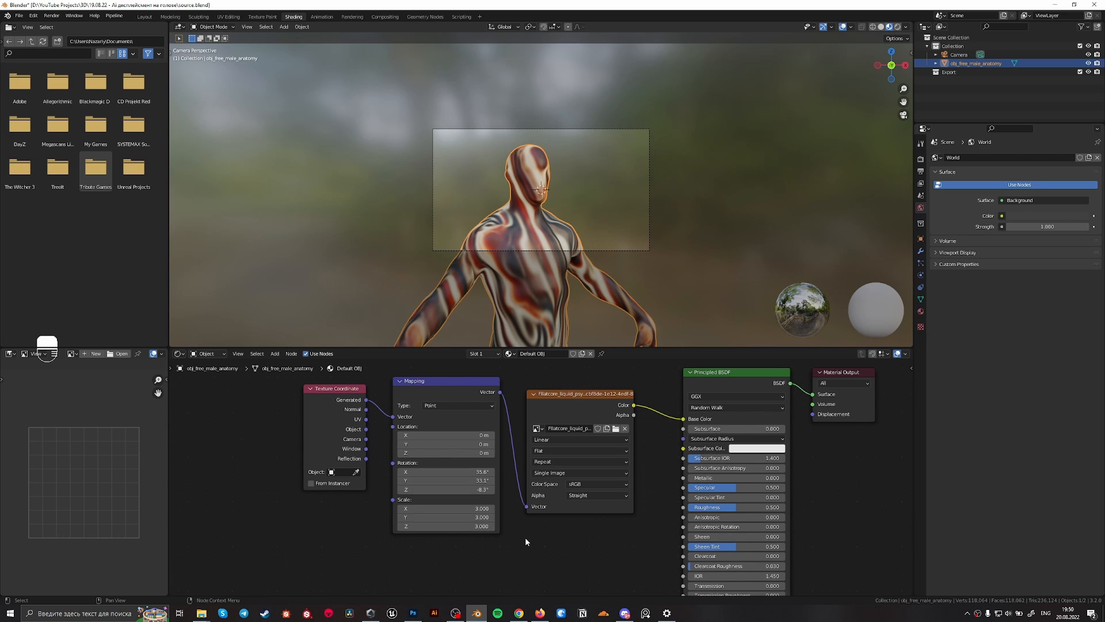
scroll(525, 541, "down", 2)
left_click_drag(368, 517, 472, 406)
key("g")
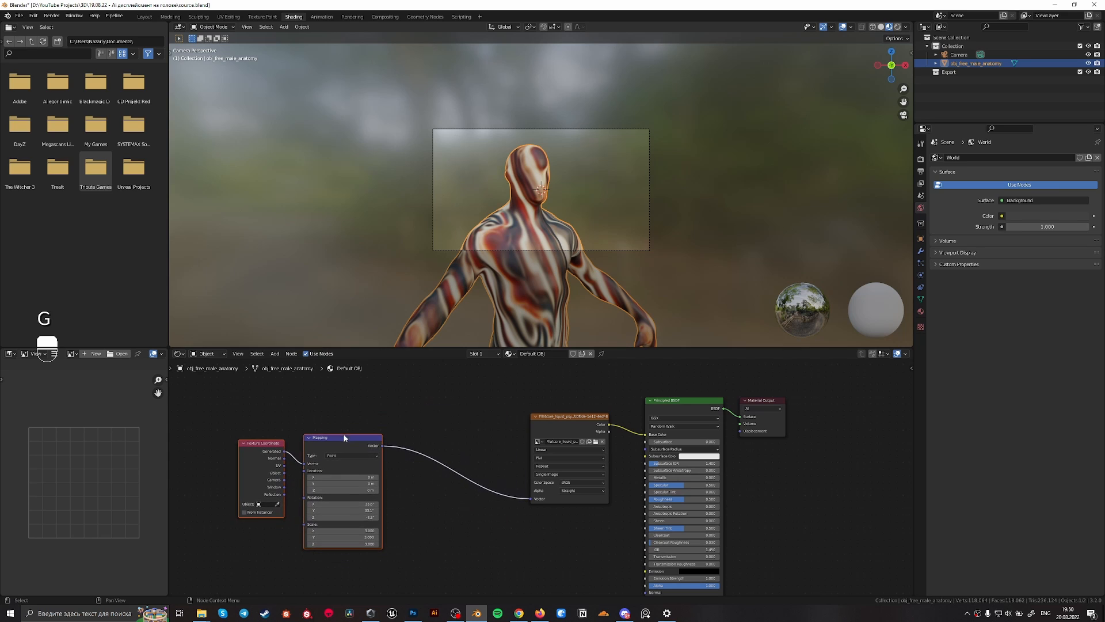
Duplicate the Image Texture node below the original and set its color space to Non-Color
left_click(562, 419)
key("shift+d")
left_click(540, 546)
middle_click_drag(572, 543, 567, 434)
scroll(561, 484, "up", 3)
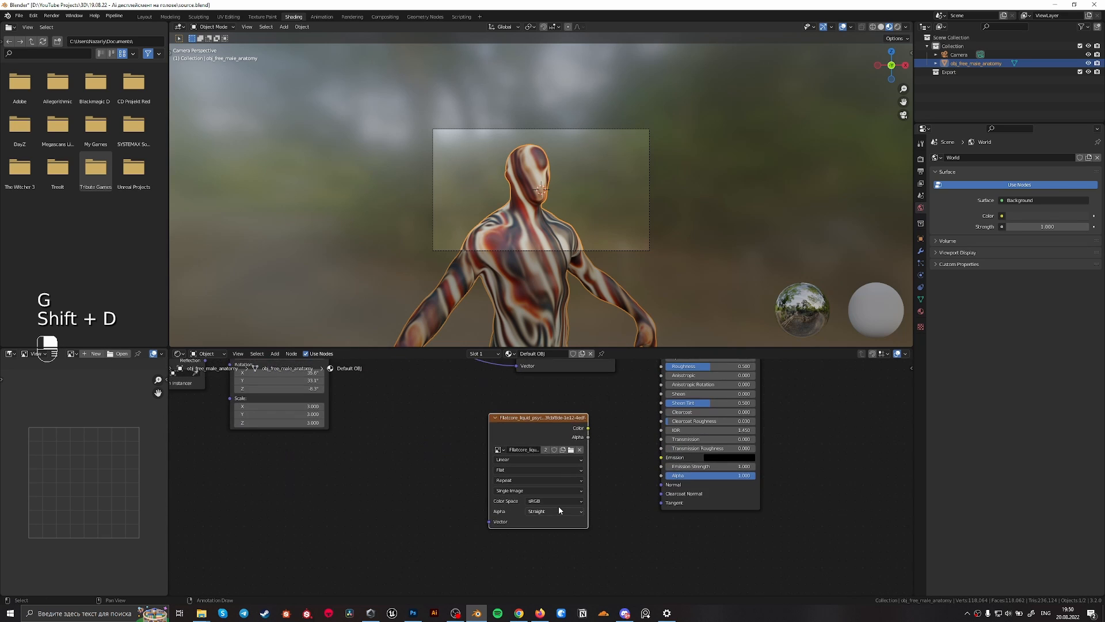
scroll(558, 508, "up", 1)
left_click(555, 504)
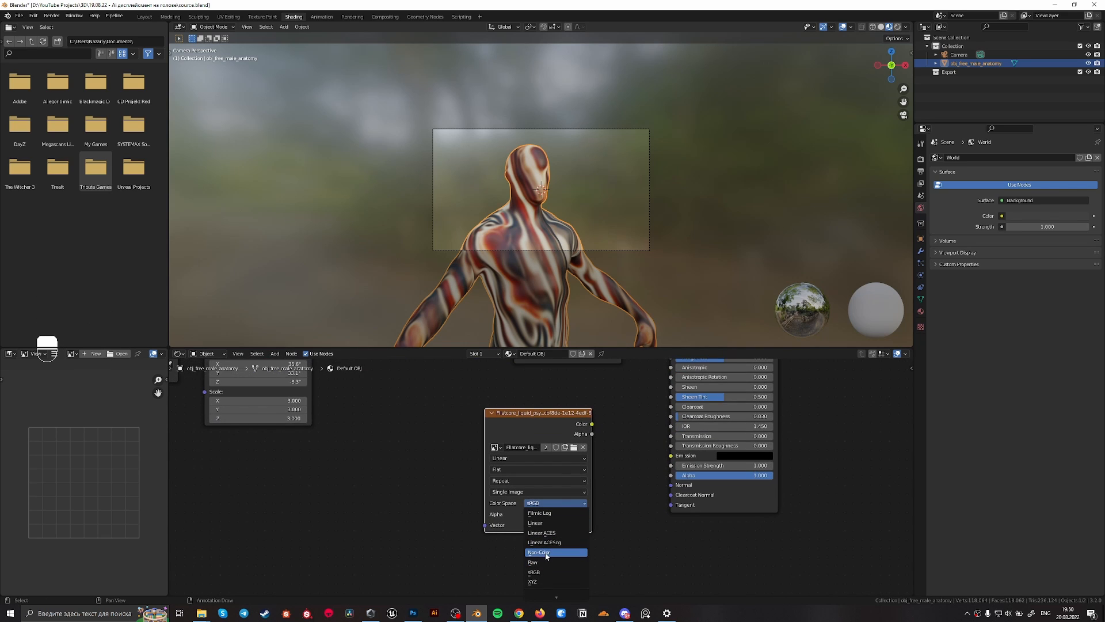
left_click(545, 554)
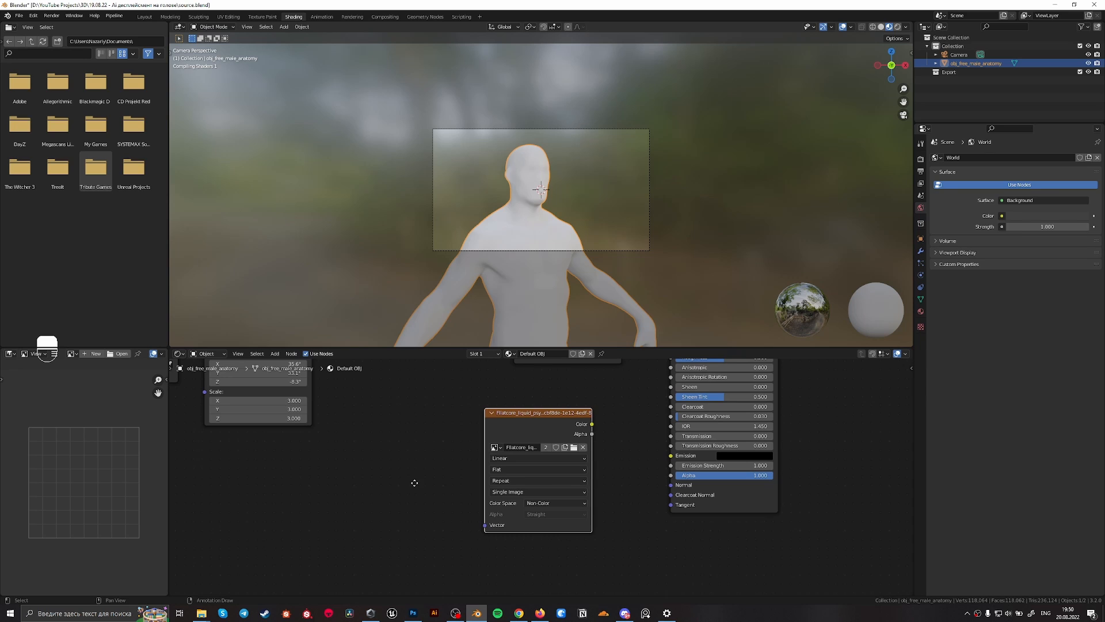
Connect the Mapping node's Vector output to the duplicated Image Texture's Vector input and save the file
scroll(372, 424, "down", 3)
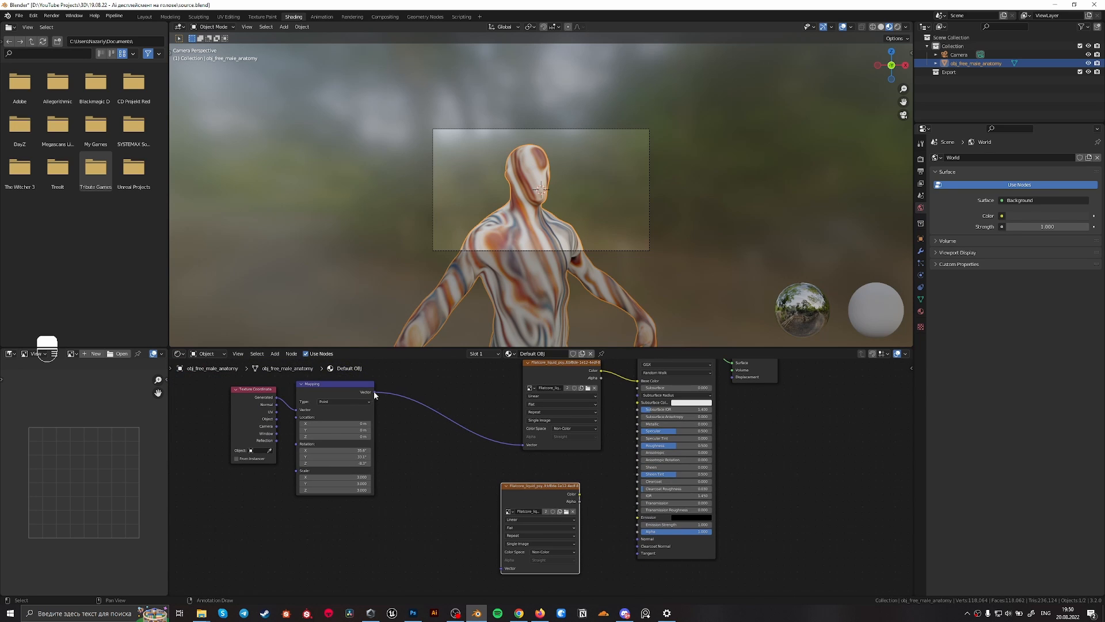
left_click_drag(374, 391, 501, 568)
key("ctrl+s")
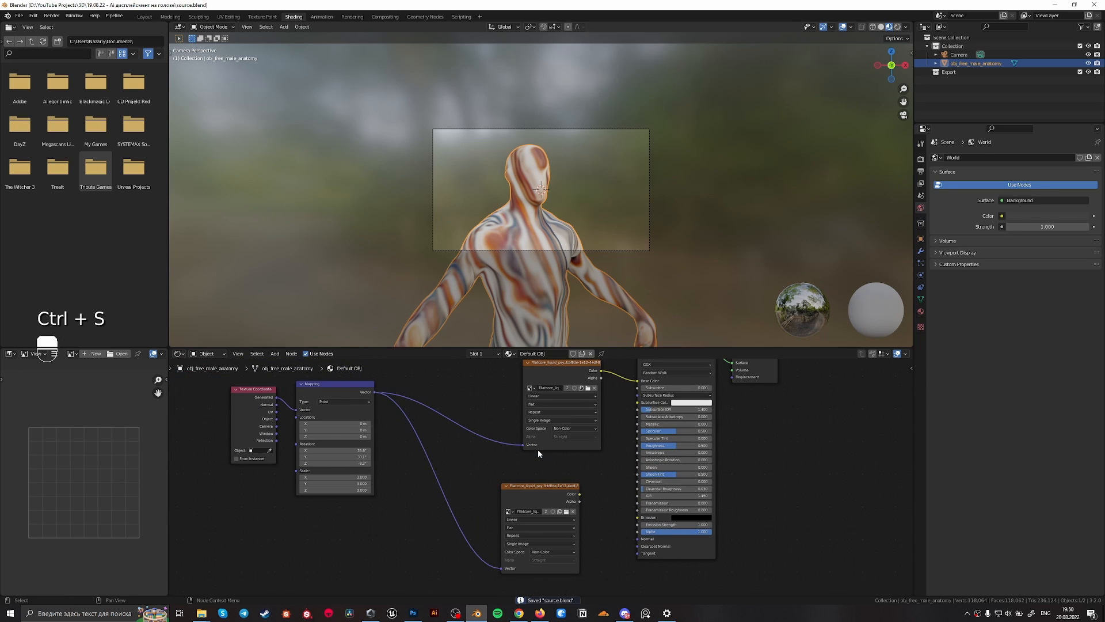
Shift the Material Output away from the Principled BSDF, add a Displacement node and connect it to the output's Displacement input
middle_click_drag(537, 449, 352, 535)
left_click_drag(571, 433, 717, 430)
key("shift+a")
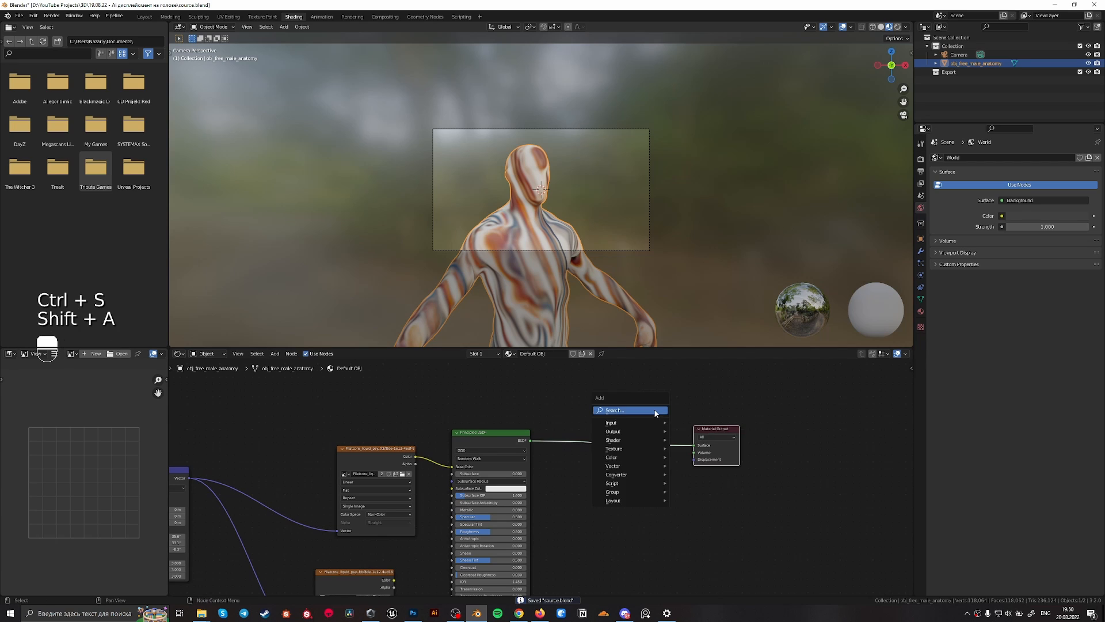
left_click(655, 411)
type("dis")
key("Return")
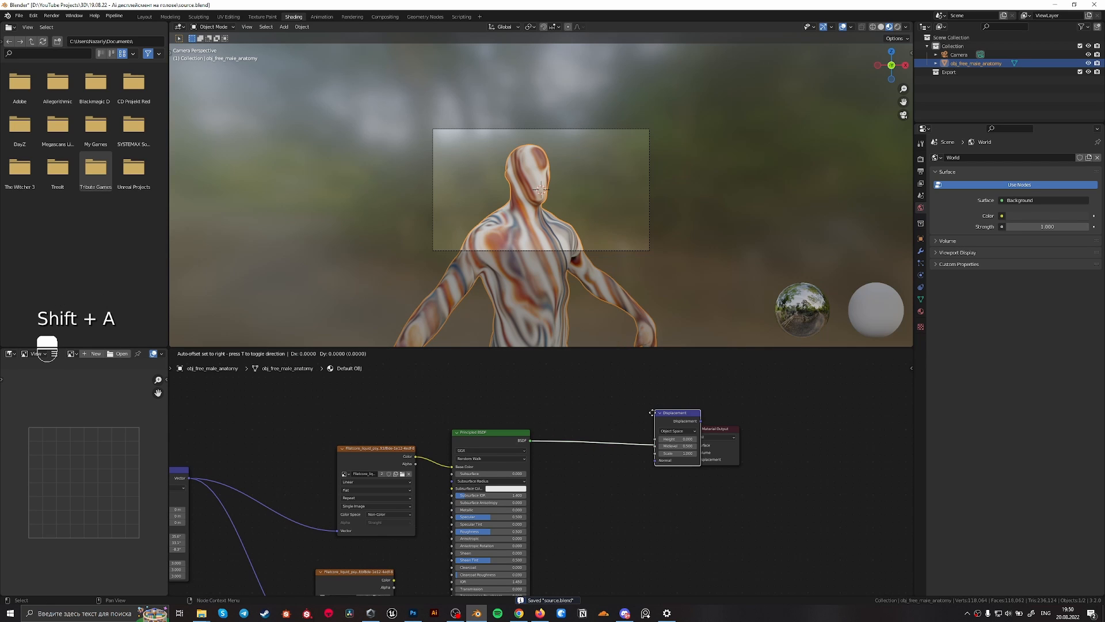
left_click(632, 503)
left_click_drag(640, 502, 702, 459)
Connect the duplicated Image Texture's Color output to the Displacement node's Height input
middle_click_drag(722, 508, 673, 474)
scroll(332, 547, "up", 3)
left_click_drag(299, 534, 548, 461)
scroll(546, 463, "up", 2)
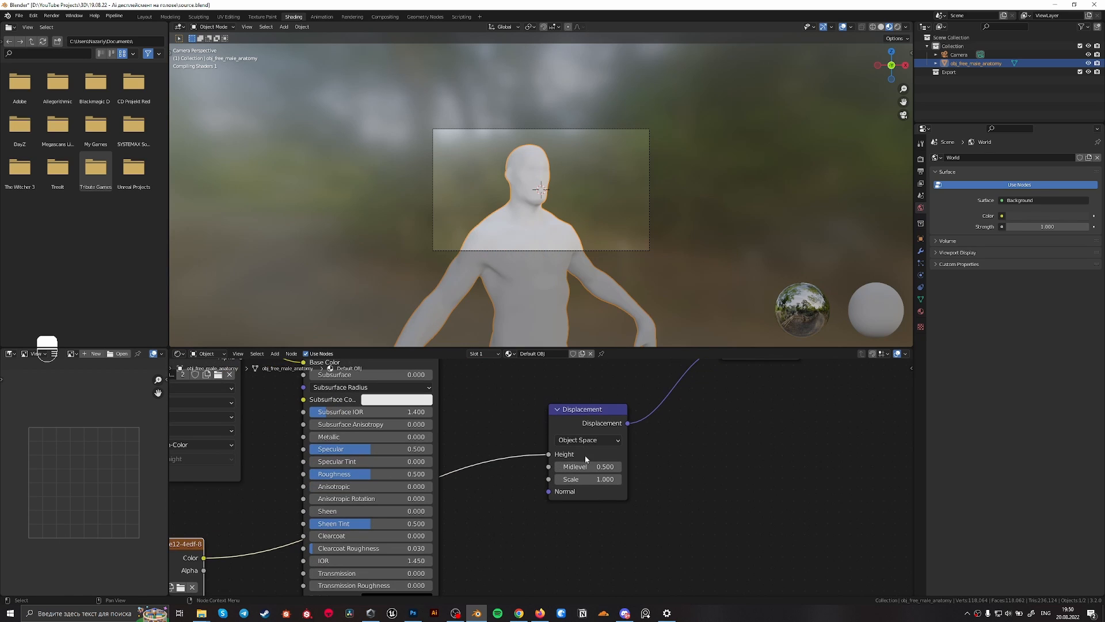
scroll(528, 147, "up", 5)
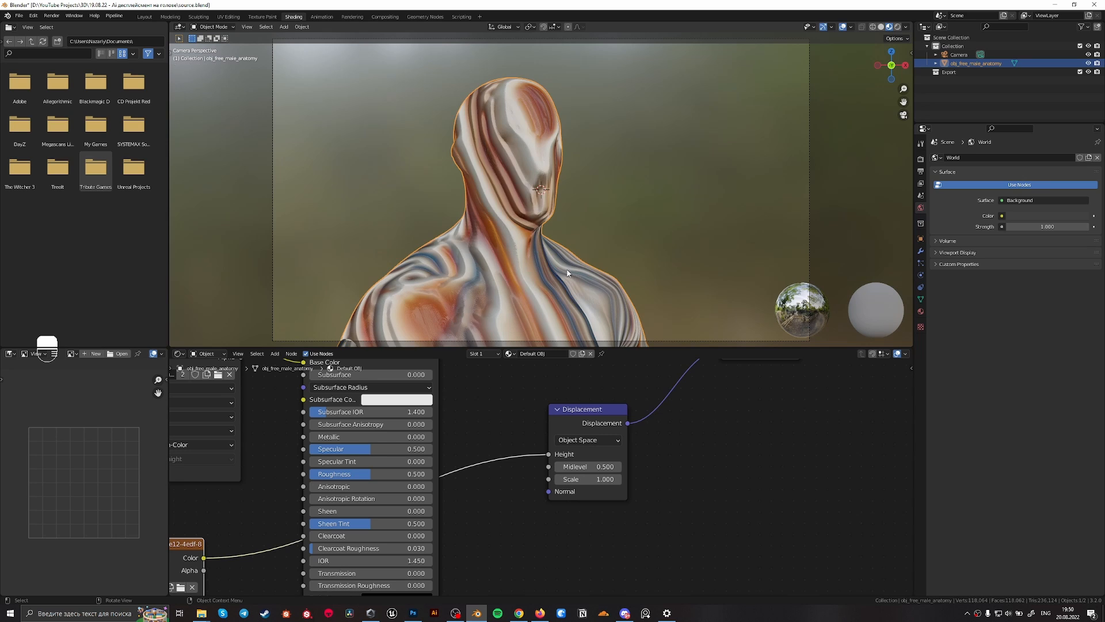
middle_click_drag(529, 205, 677, 371)
key("KP_0")
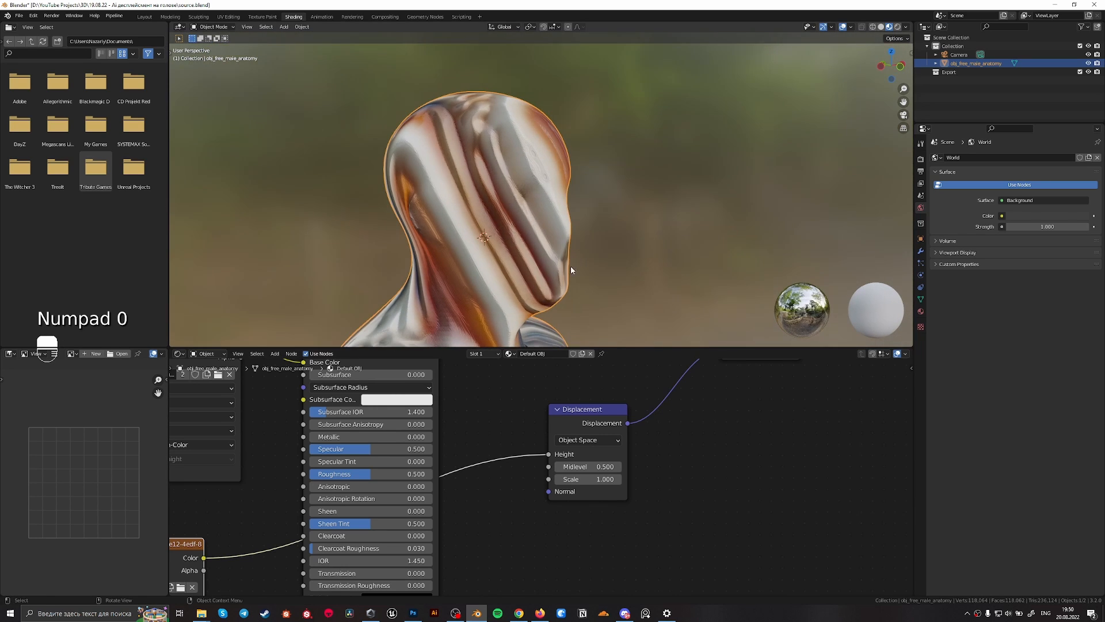
key("KP_0")
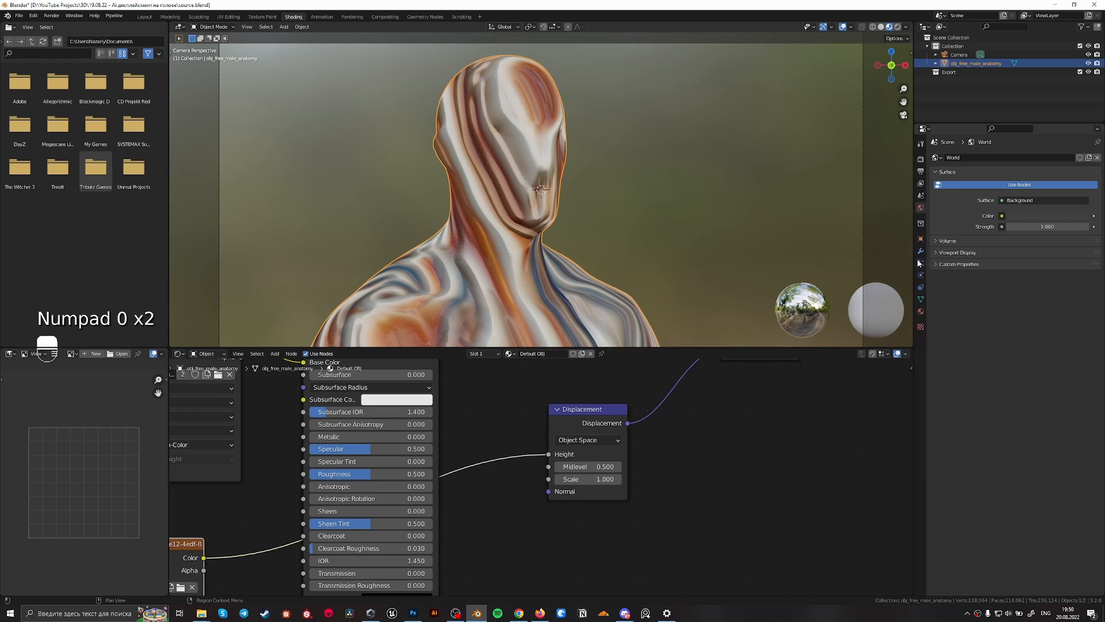
Switch the render engine to Cycles and set the device to GPU Compute
left_click(921, 312)
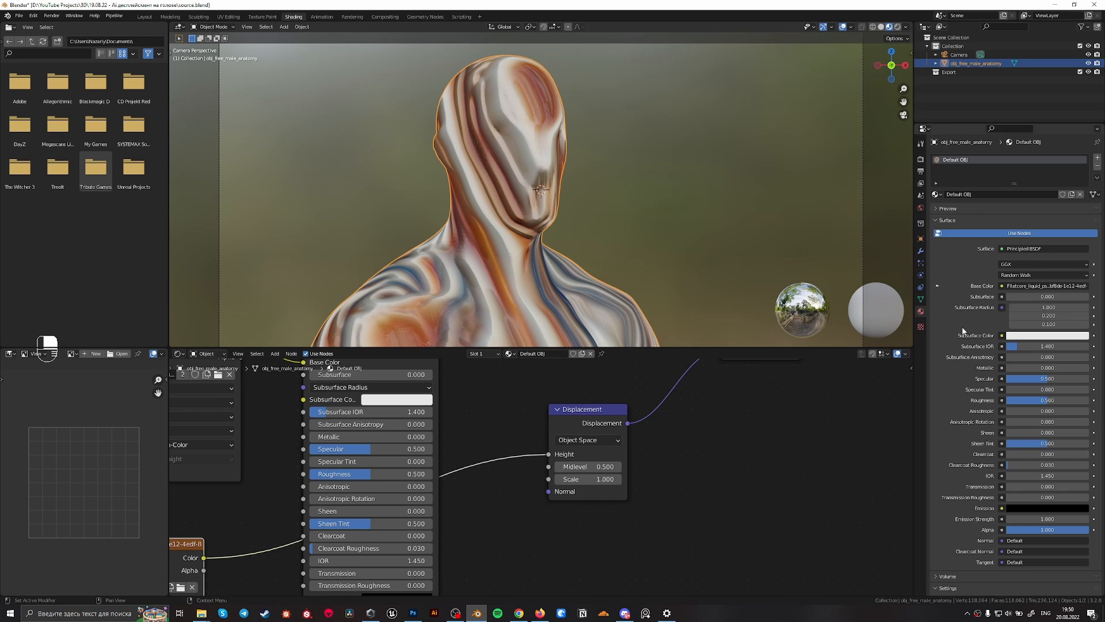
scroll(958, 492, "down", 8)
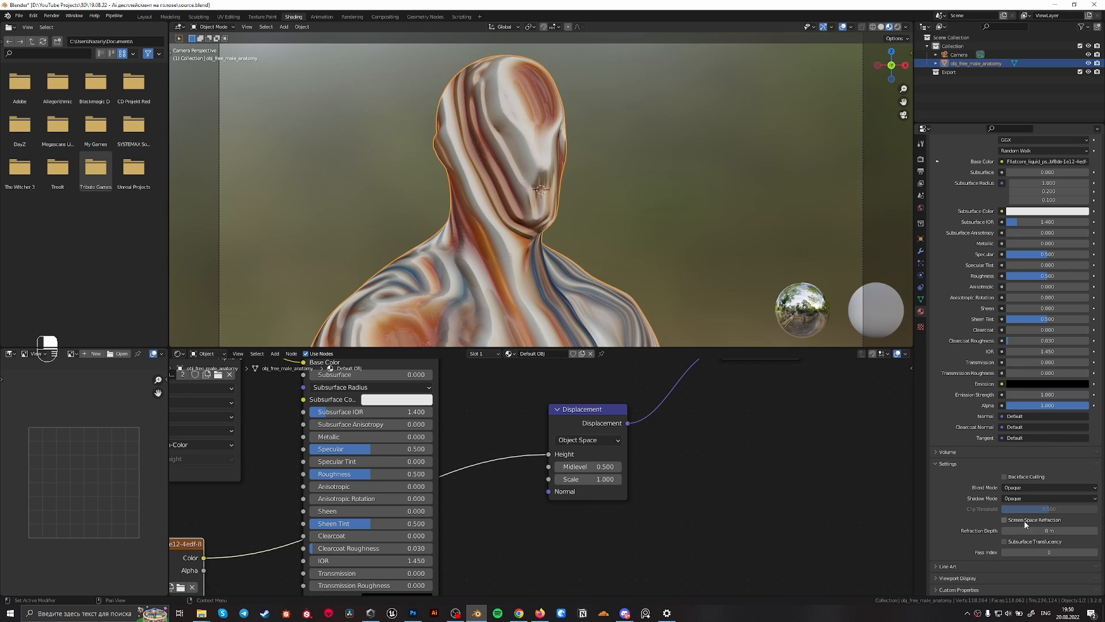
left_click(921, 159)
left_click(1036, 157)
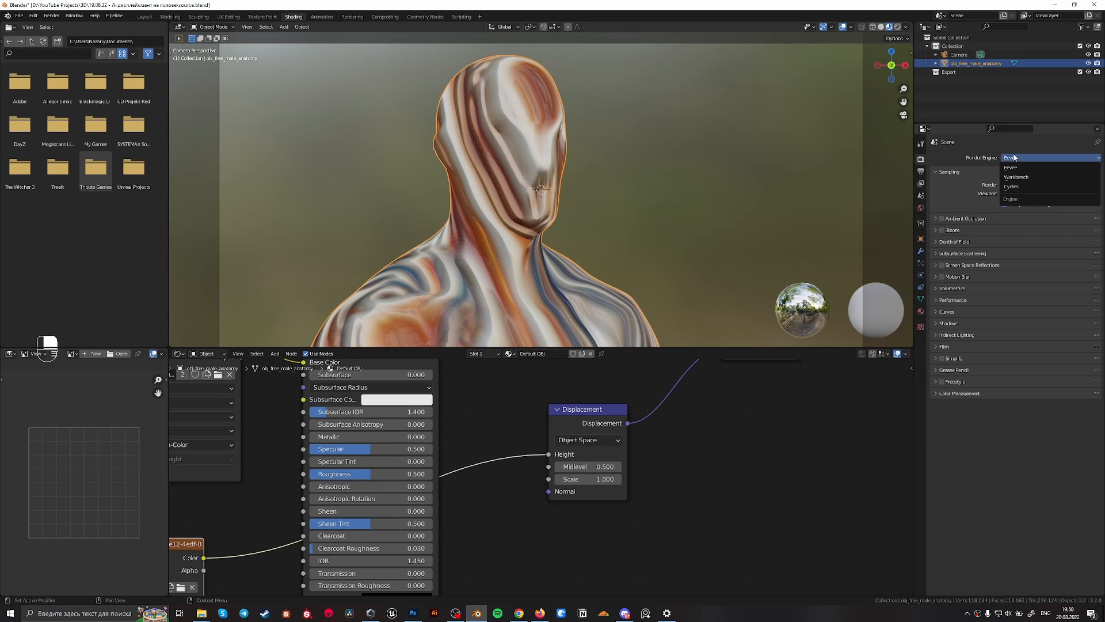
left_click(1019, 188)
left_click(1018, 179)
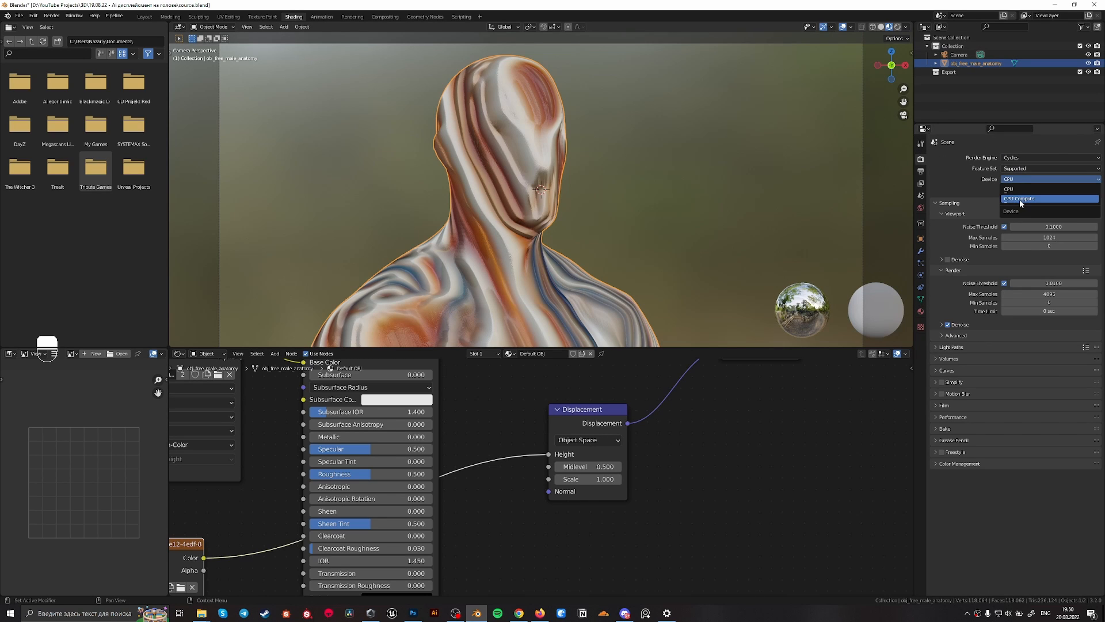
left_click(1019, 198)
Set the body material's surface displacement method to Displacement Only
left_click(921, 310)
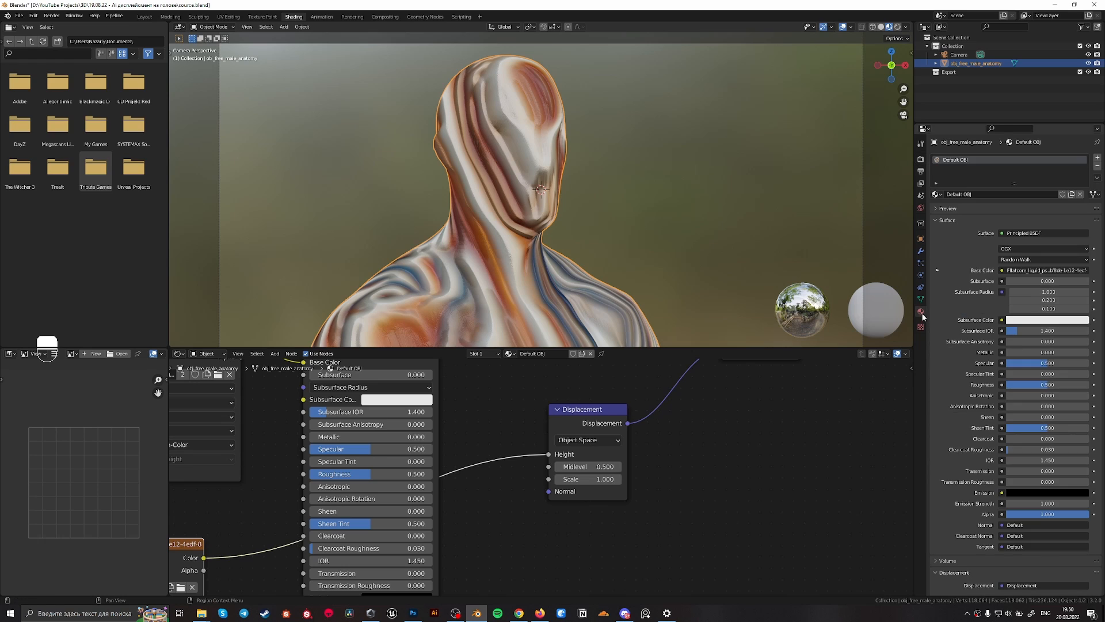
scroll(990, 531, "down", 6)
left_click(1000, 554)
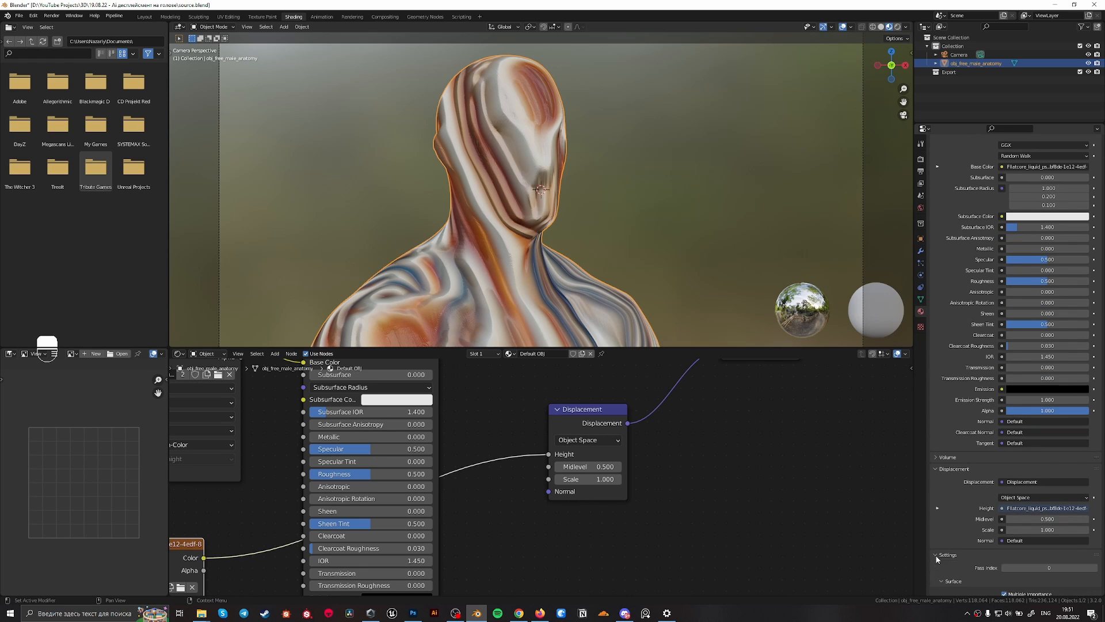
scroll(1000, 552, "down", 4)
left_click(1020, 509)
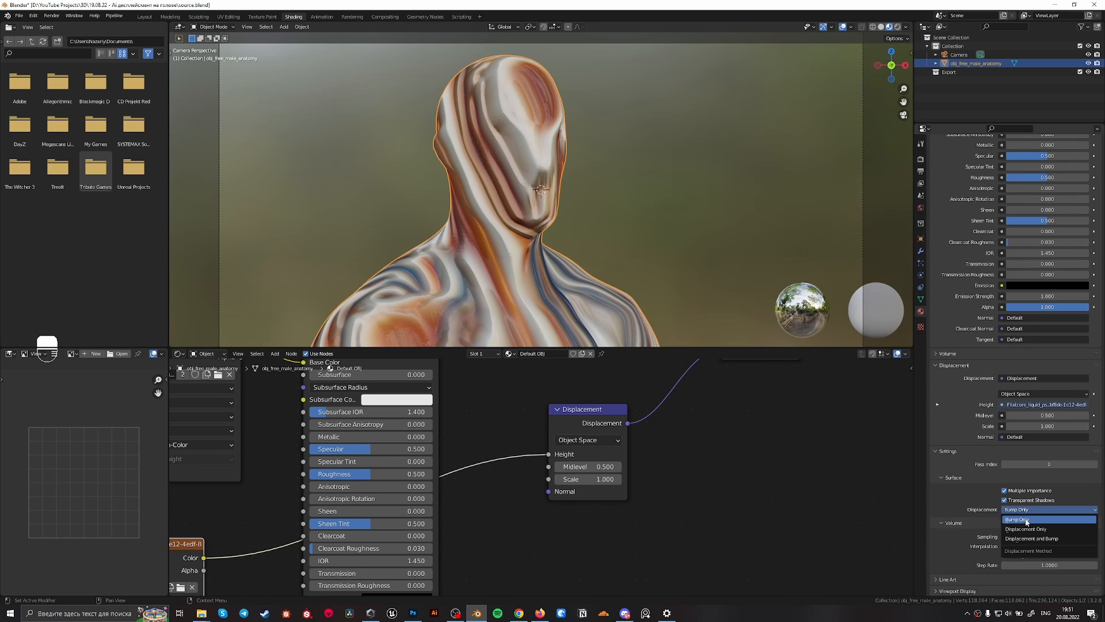
left_click(1039, 529)
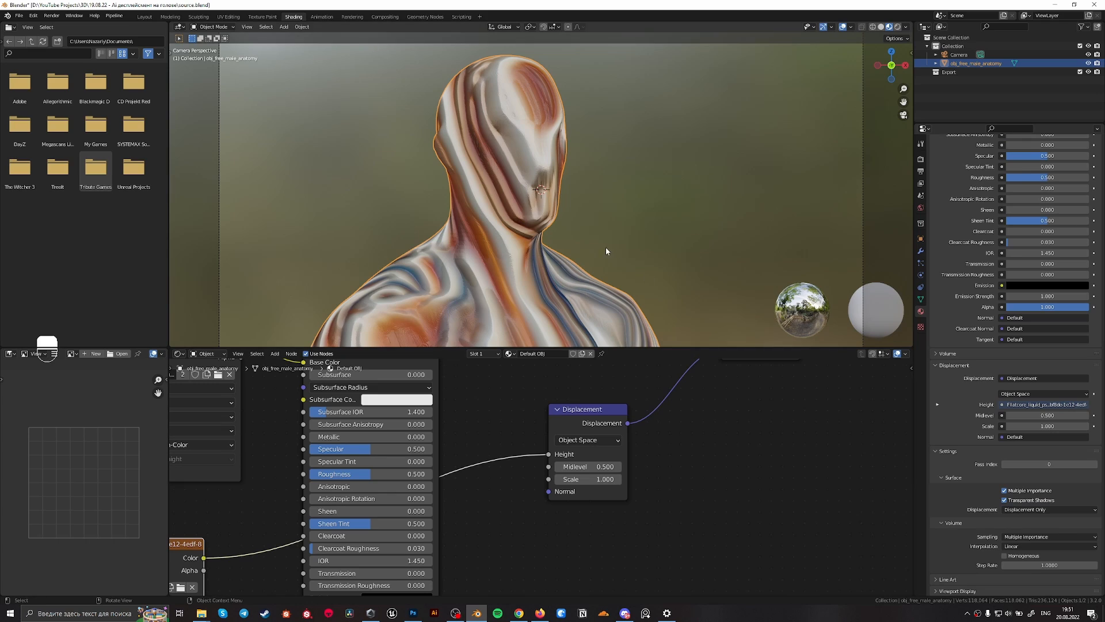
Display the displaced figure in rendered shading through the camera
key("z")
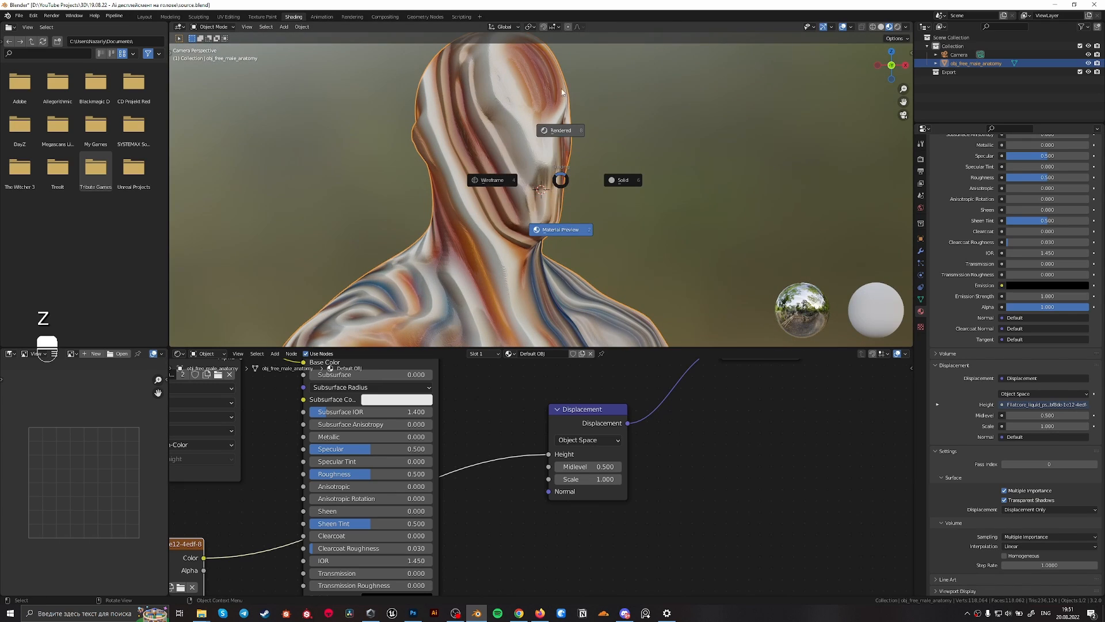
left_click(571, 230)
middle_click_drag(581, 215, 605, 209)
key("KP_0")
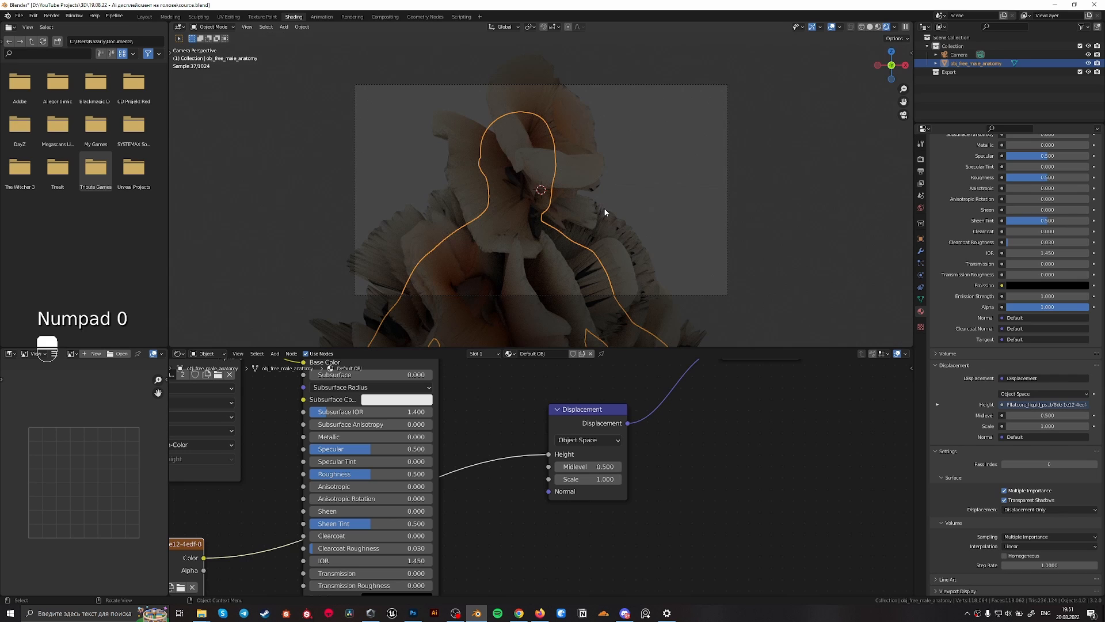
Add a point light and place it above and to the right of the figure's head in the camera view
key("shift+a")
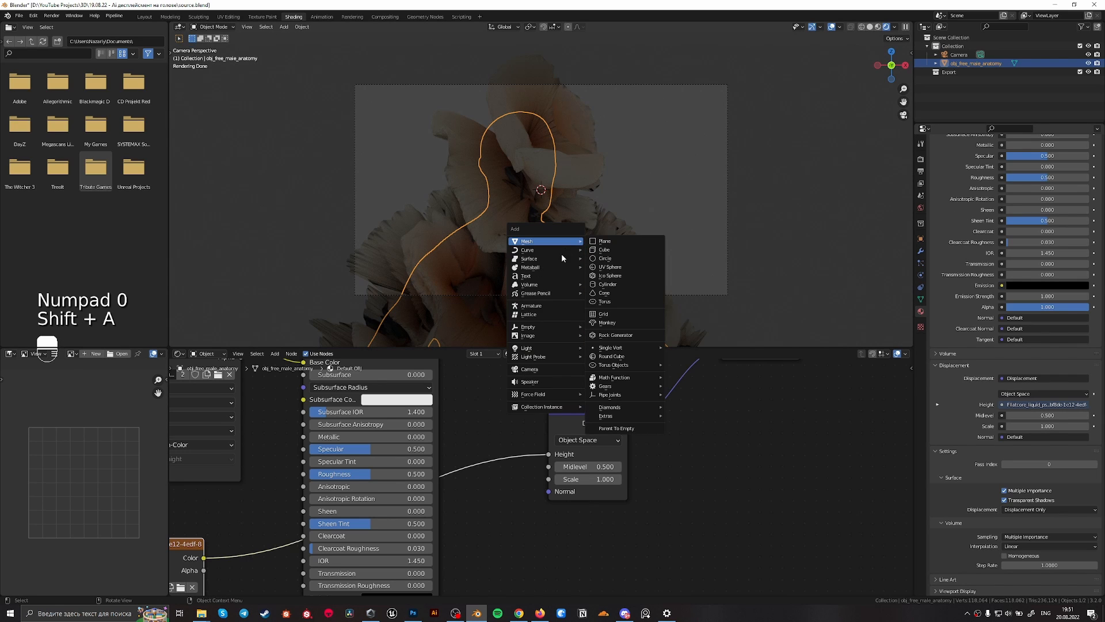
mouse_move(540, 348)
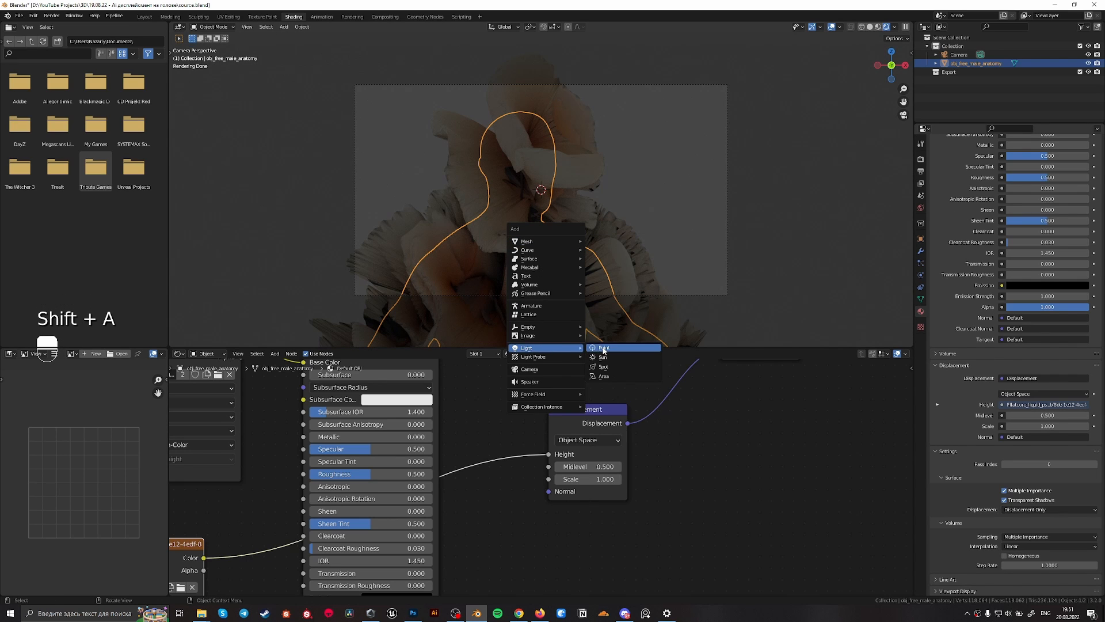
left_click(604, 348)
key("g")
left_click(718, 167)
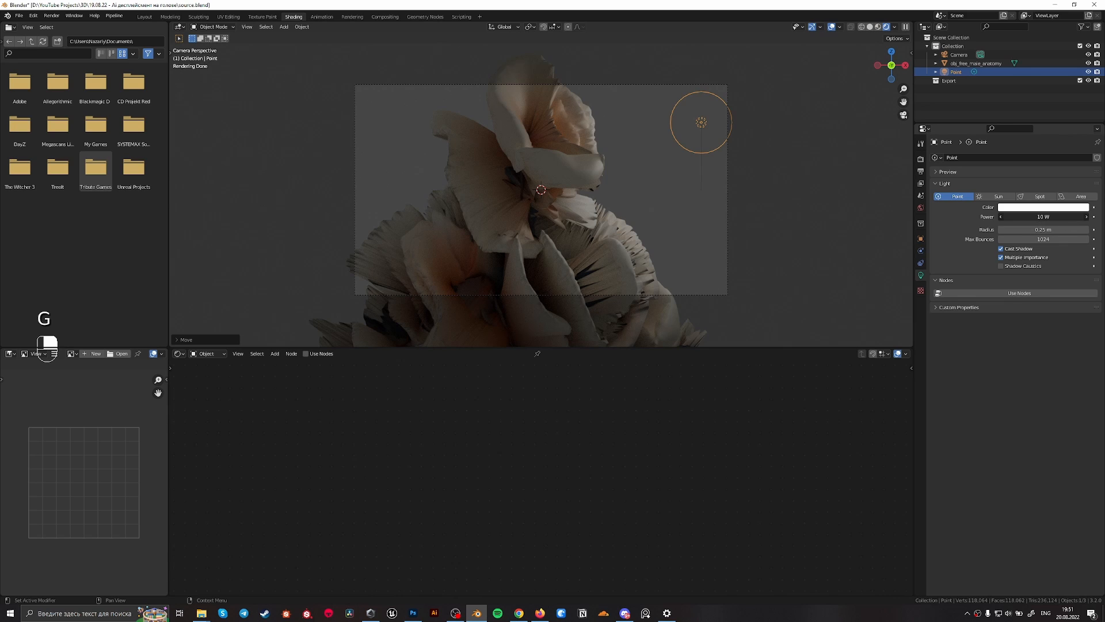
Raise the point light's power to 79.5 W and deselect it
left_click_drag(1043, 216, 1070, 216)
left_click(565, 221)
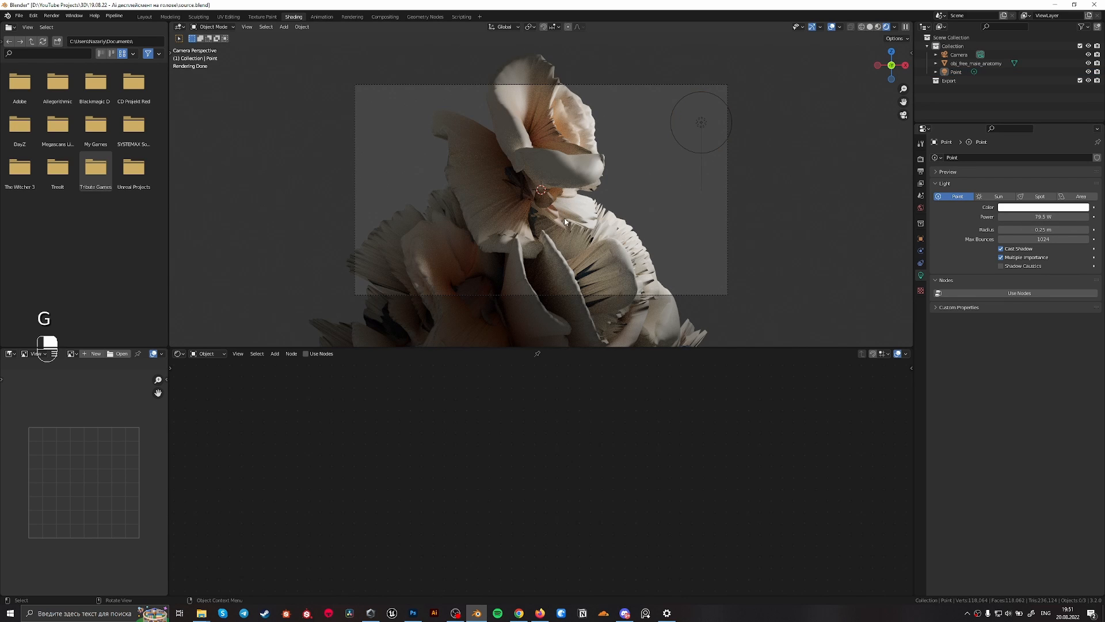
Set the body material's Displacement node to a midlevel of 0 and a scale of 0.08
left_click(529, 193)
left_click_drag(595, 480, 589, 480, "shift")
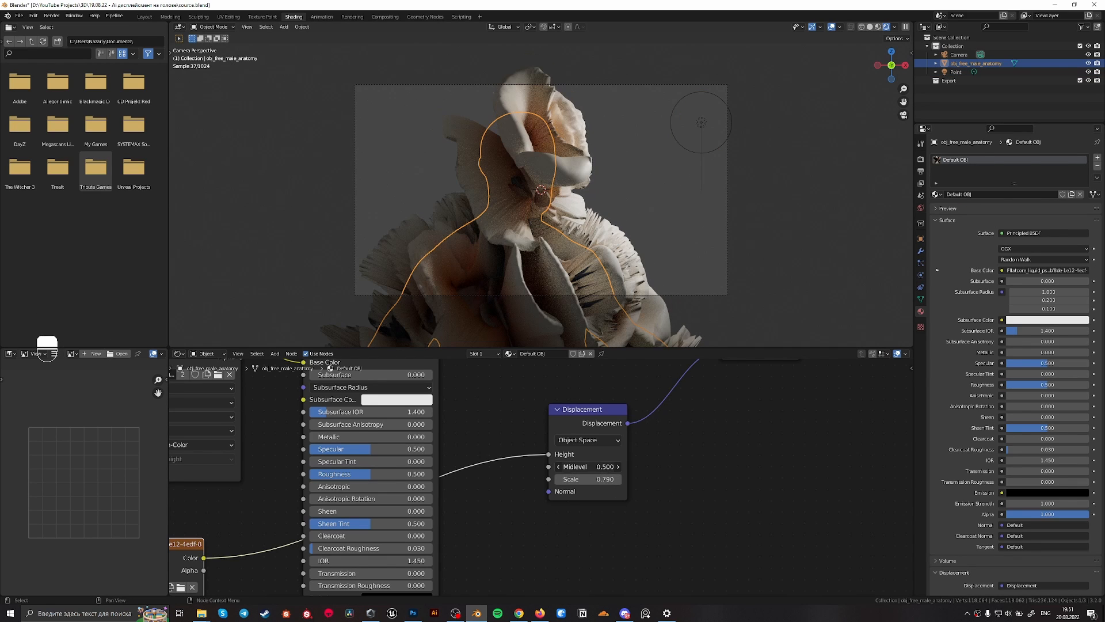
left_click(590, 468)
type("0")
key("Return")
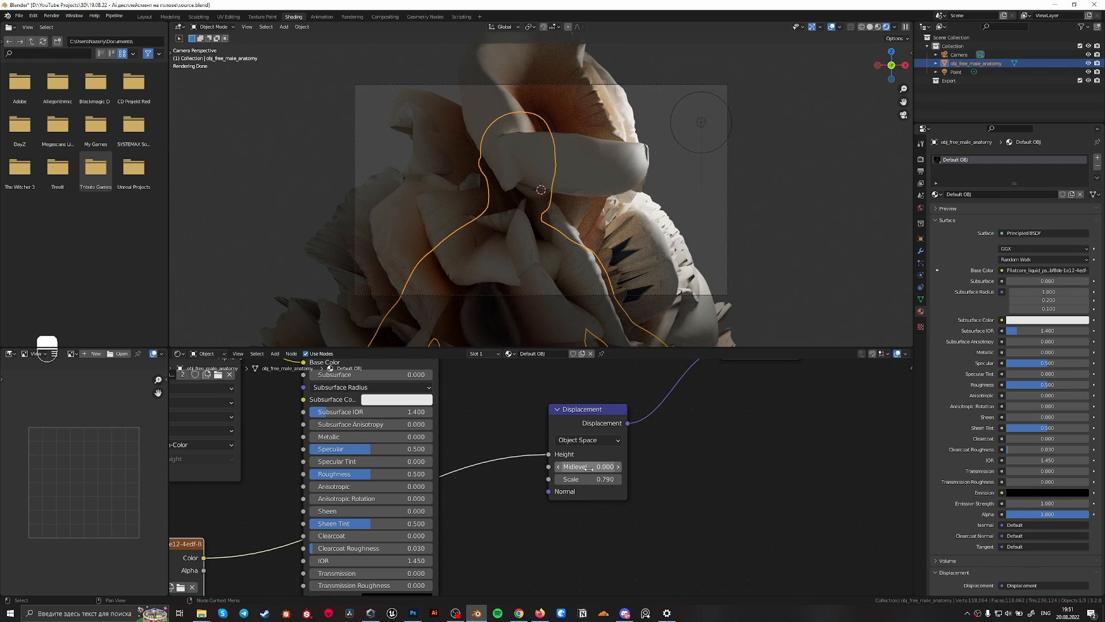
mouse_move(588, 479)
left_mouse_down()
mouse_move(542, 479)
mouse_move(596, 479)
left_mouse_up()
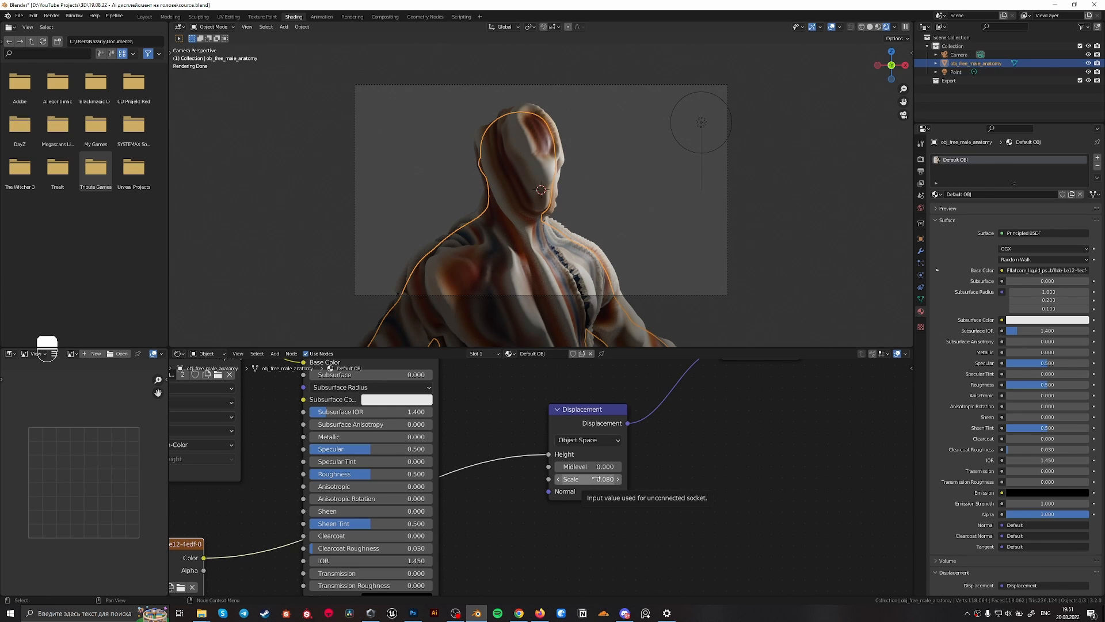
Switch to solid shading and add a Subdivision Surface modifier of type Simple to the body
middle_click_drag(521, 411, 511, 439)
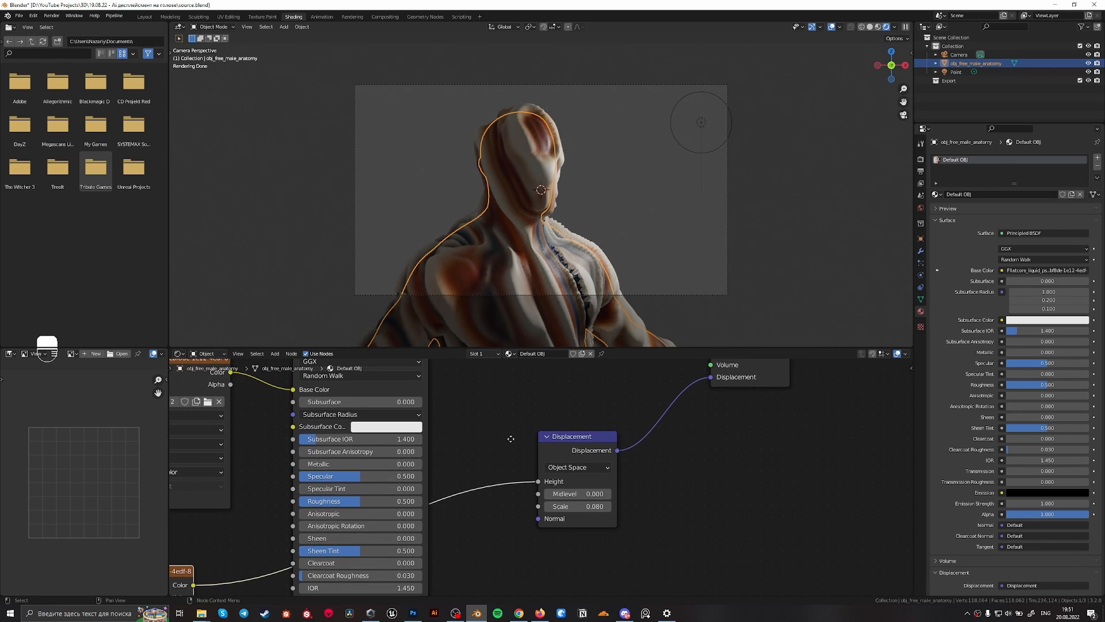
middle_click_drag(583, 242, 498, 262)
scroll(743, 244, "up", 3)
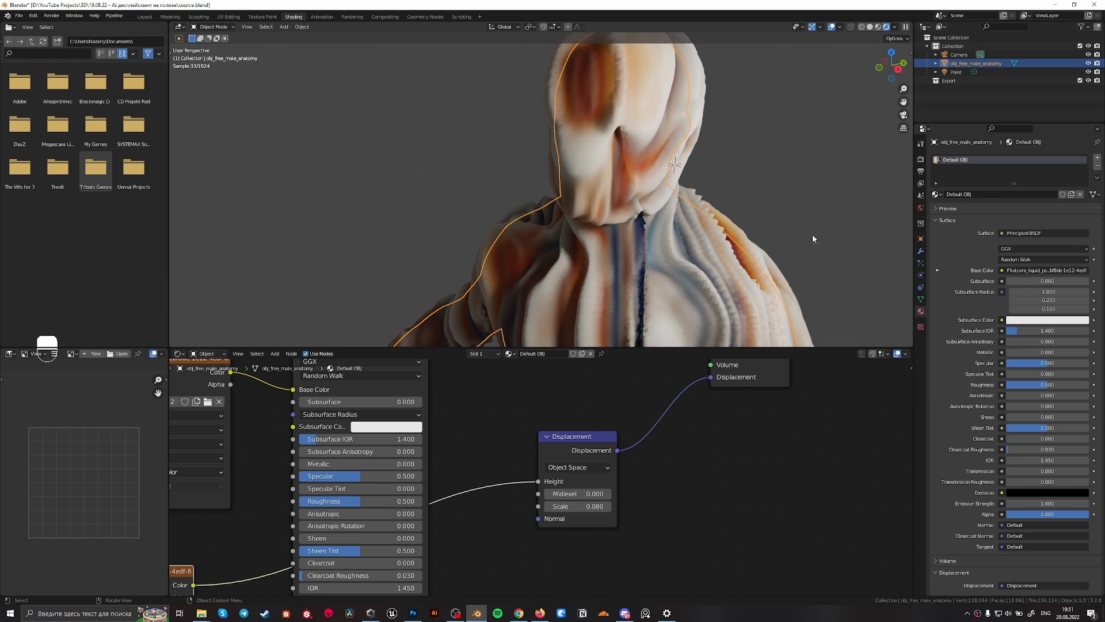
left_click(920, 251)
left_click(957, 157)
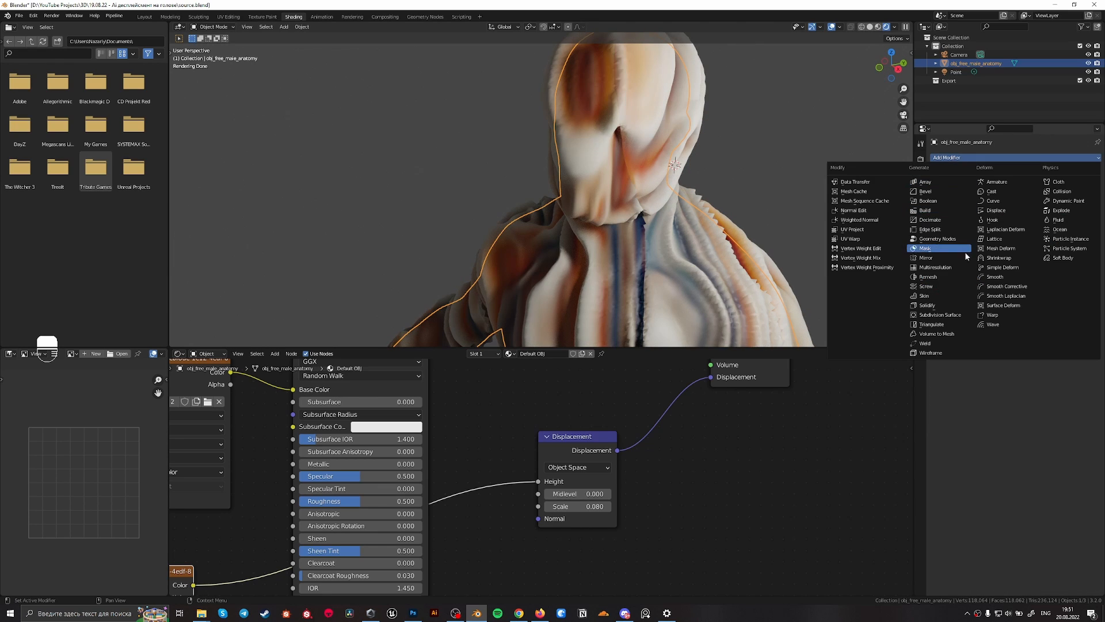
key("z")
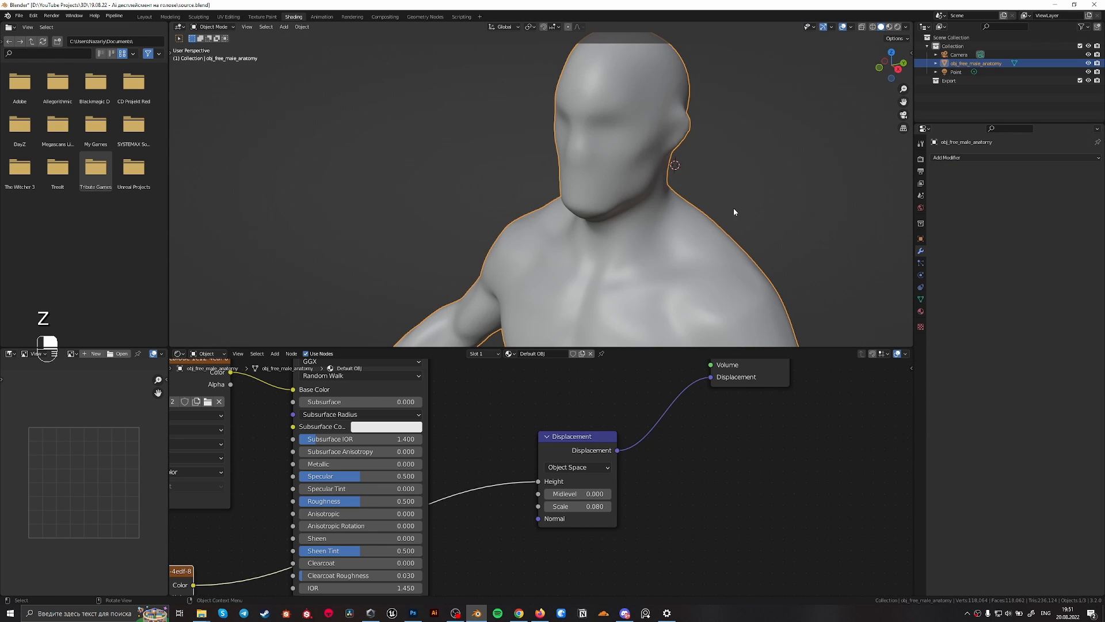
left_click(957, 157)
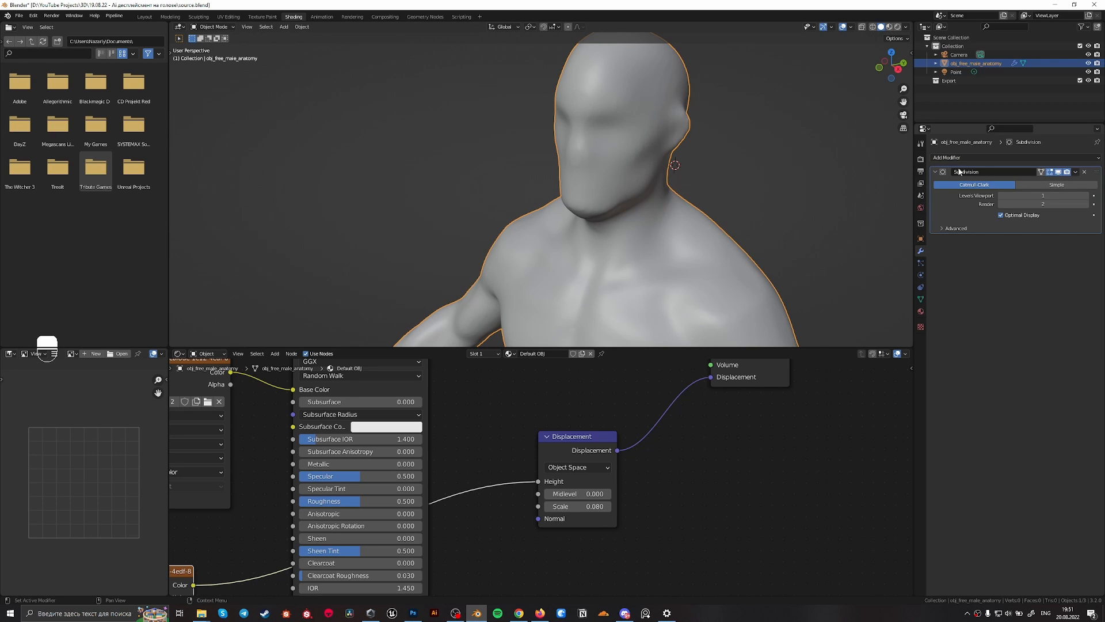
left_click(1054, 185)
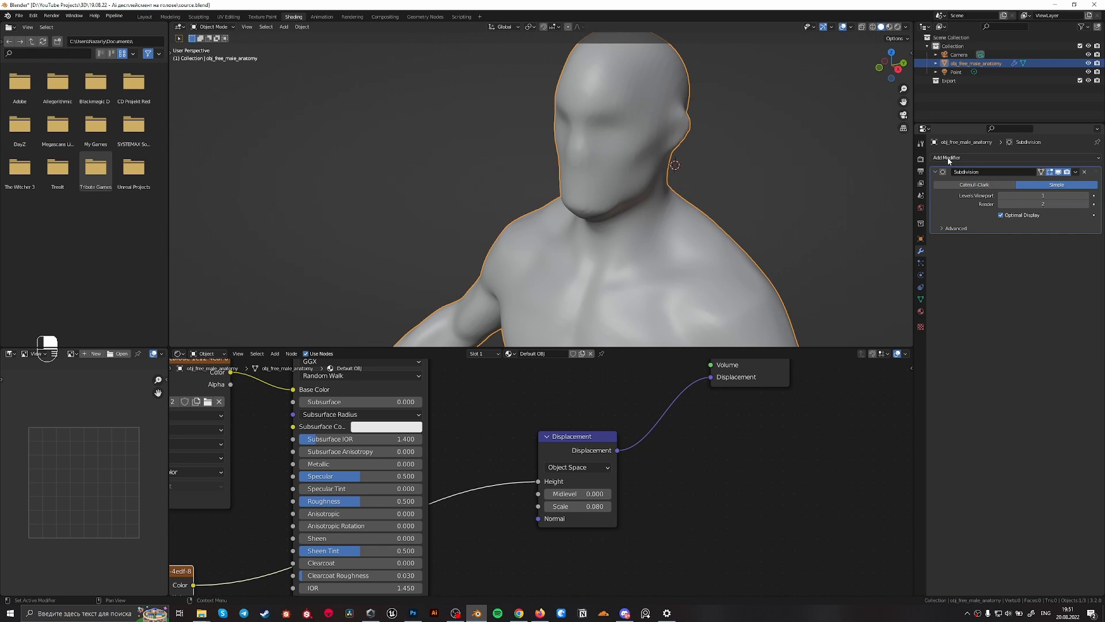
Set the Cycles feature set to Experimental
left_click(921, 159)
left_click(1014, 169)
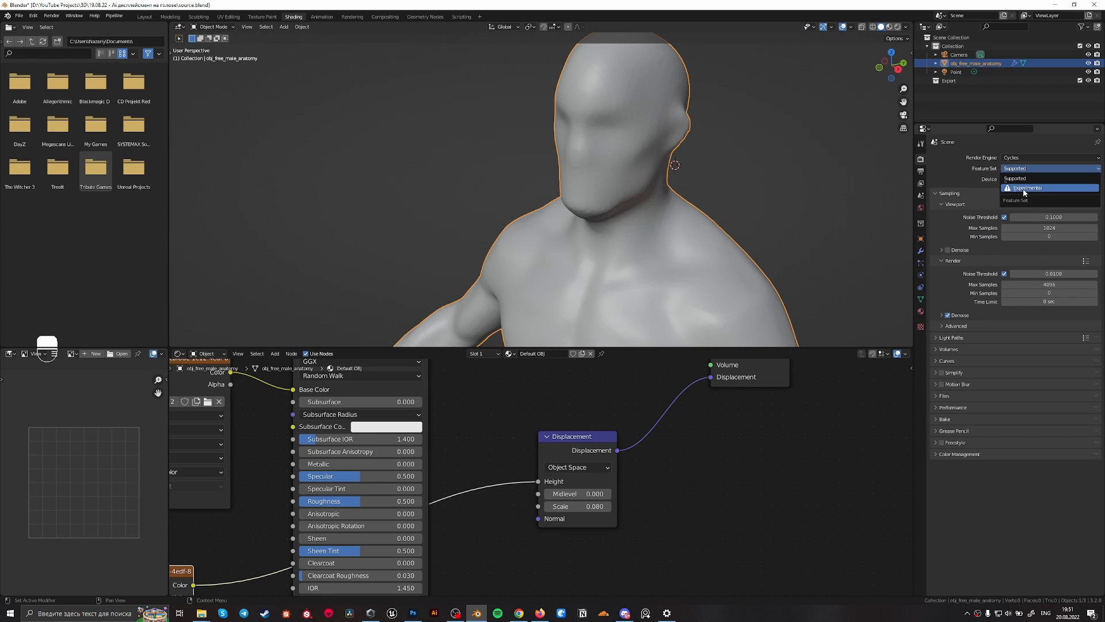
left_click(1029, 188)
left_click(1013, 169)
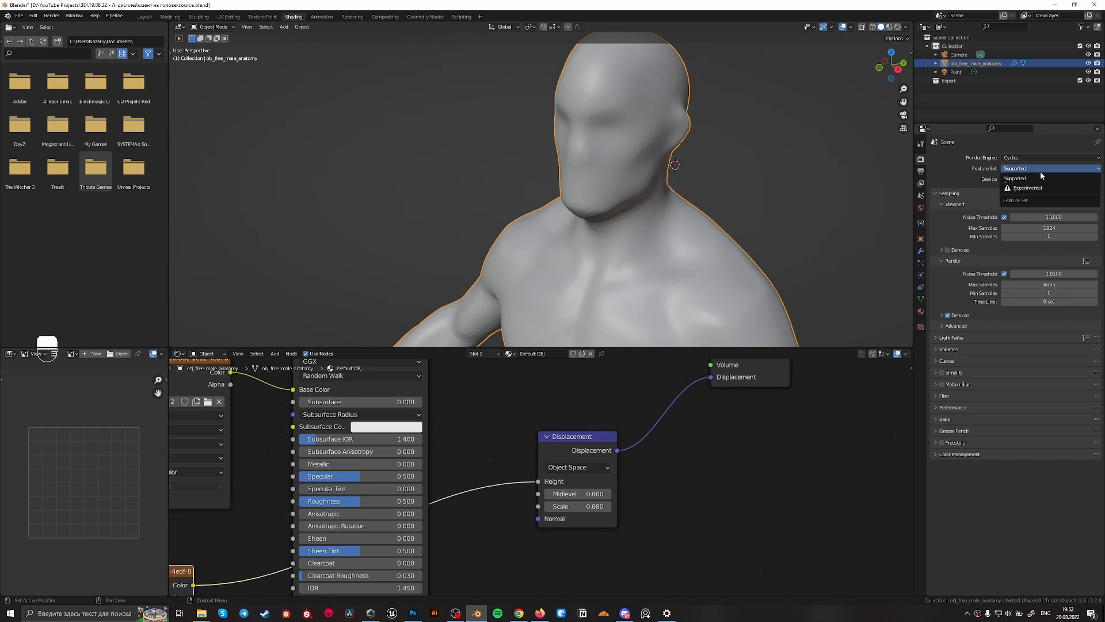
left_click(1030, 185)
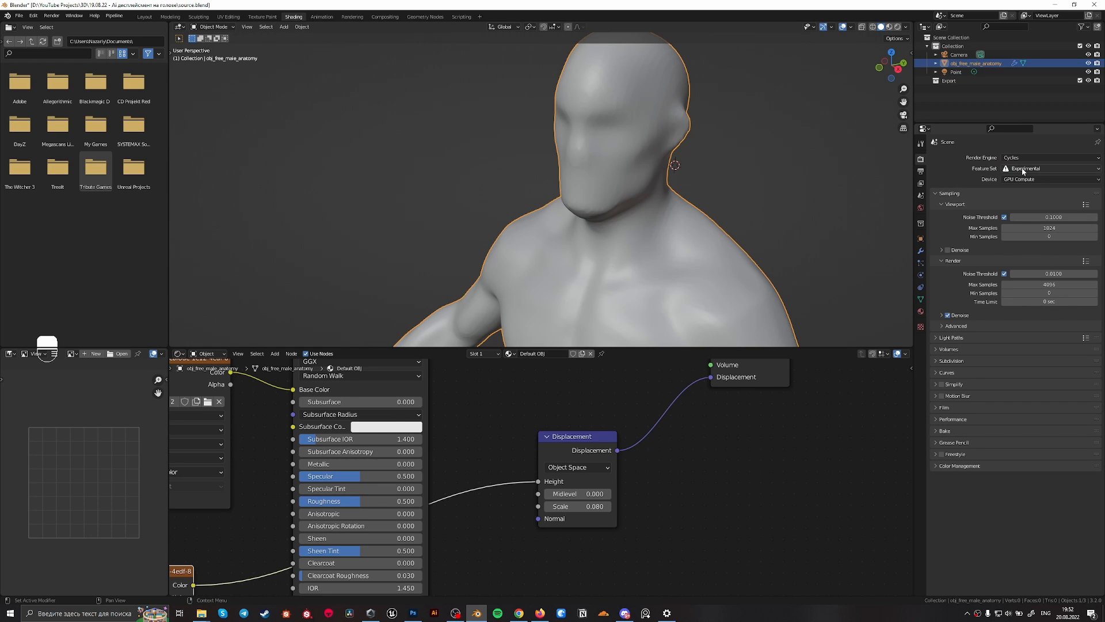
Set the color management look to High Contrast
left_click(937, 466)
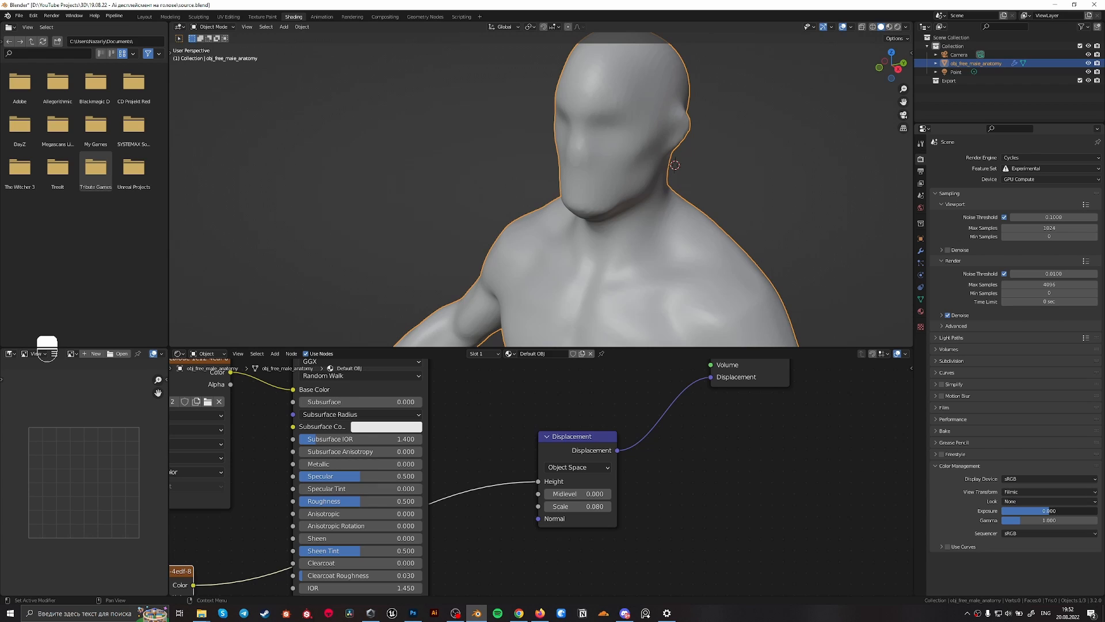
left_click(1013, 502)
left_click(1025, 531)
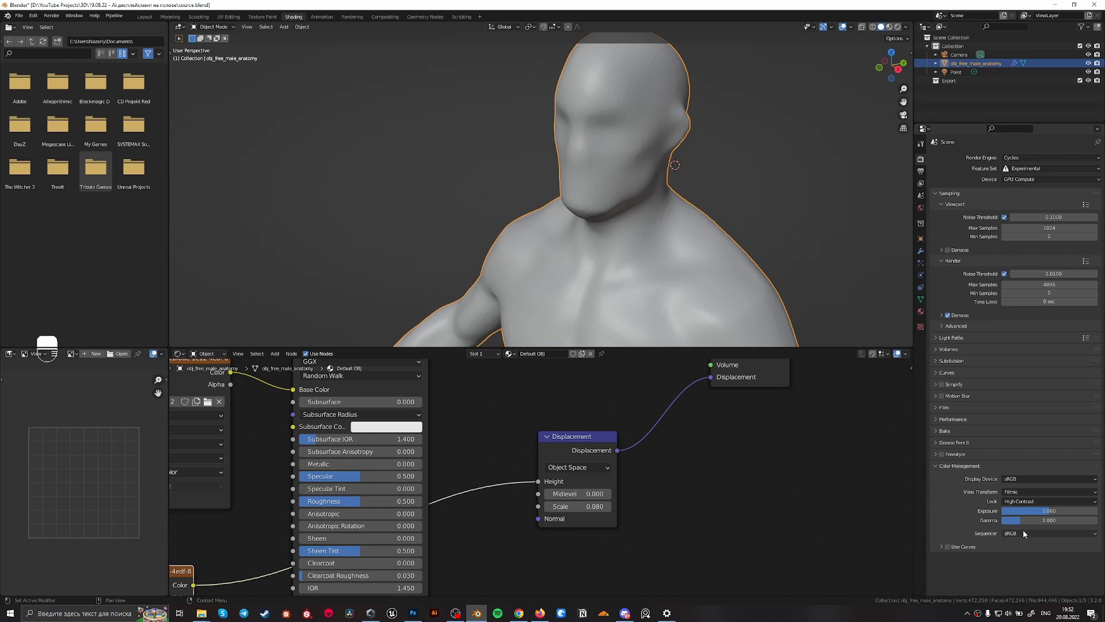
Enable Adaptive Subdivision on the body's modifier and check the displaced figure in rendered shading from the camera and the side
left_click(921, 250)
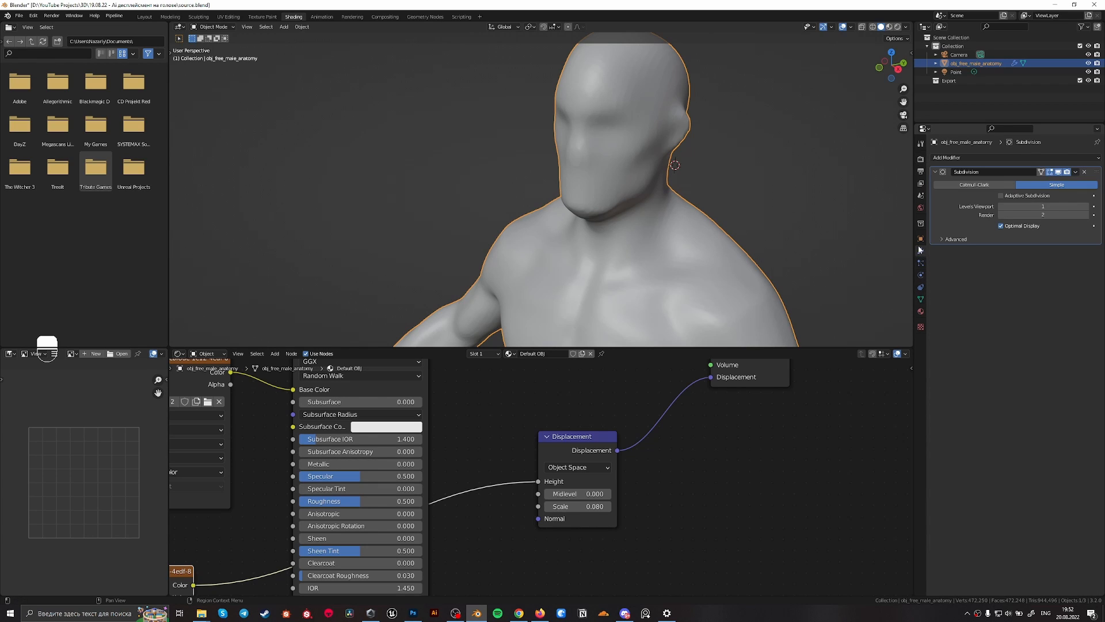
left_click(1001, 196)
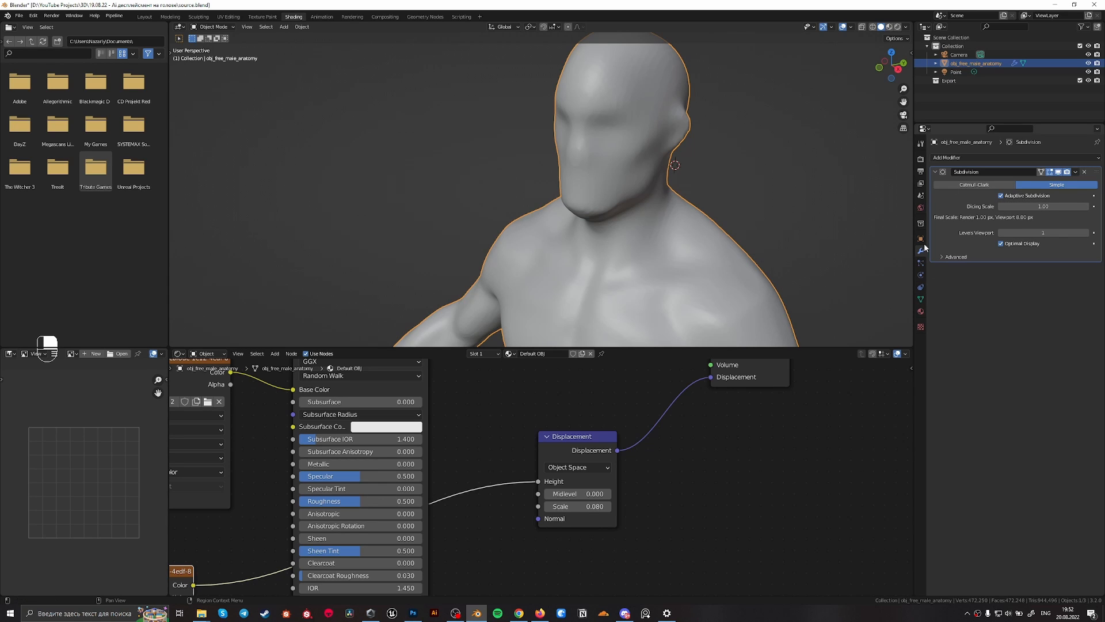
key("KP_0")
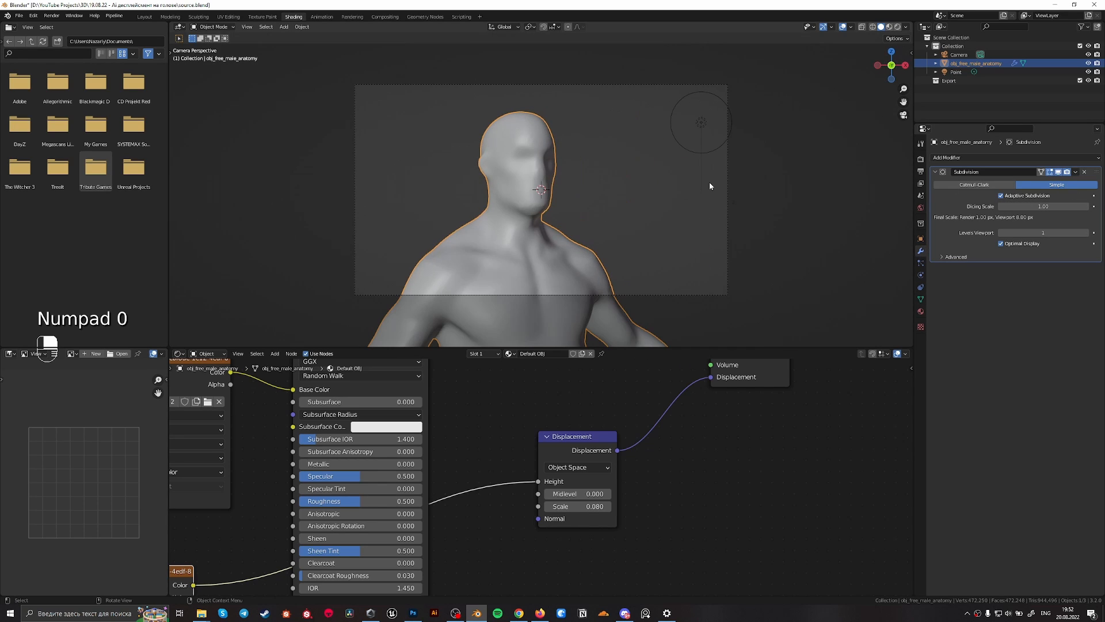
key("z")
left_click(728, 49)
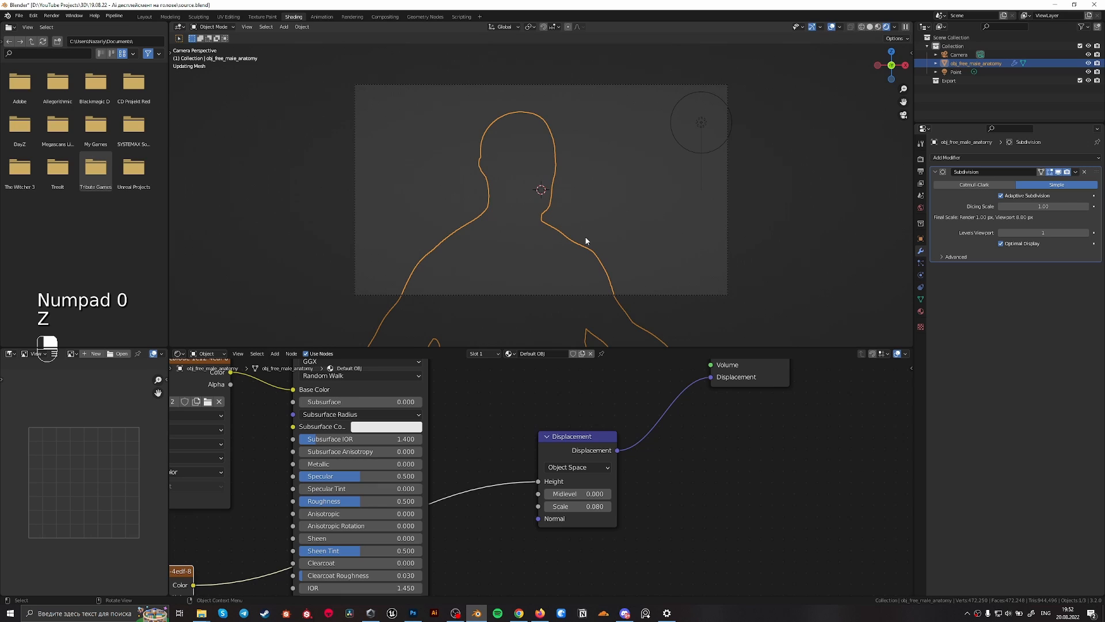
scroll(585, 236, "up", 1)
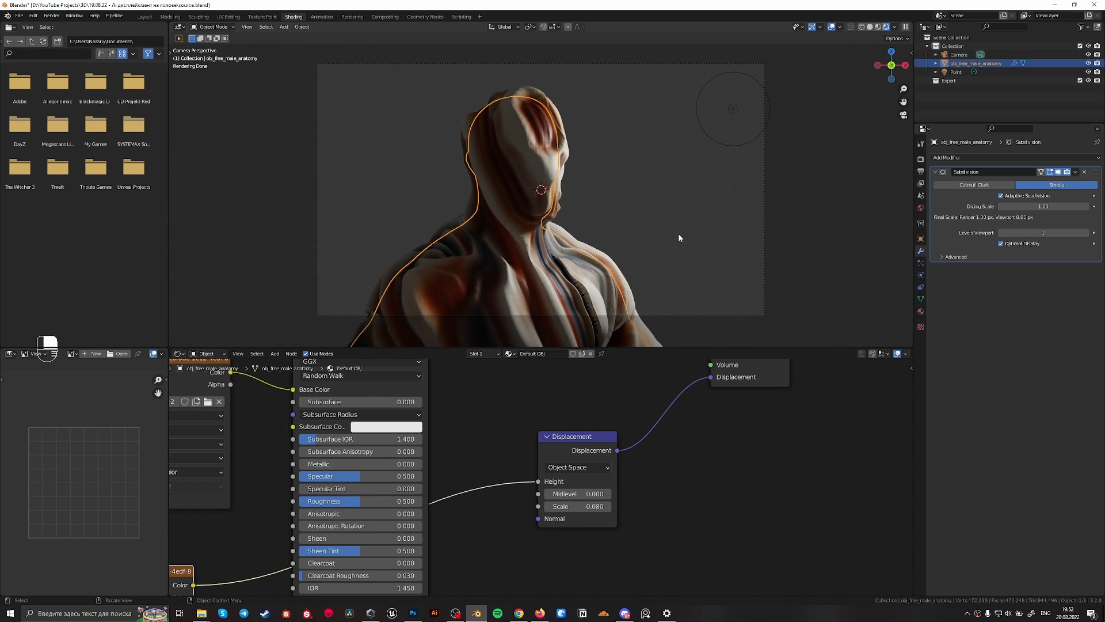
left_click(662, 208)
middle_click_drag(704, 198, 610, 225)
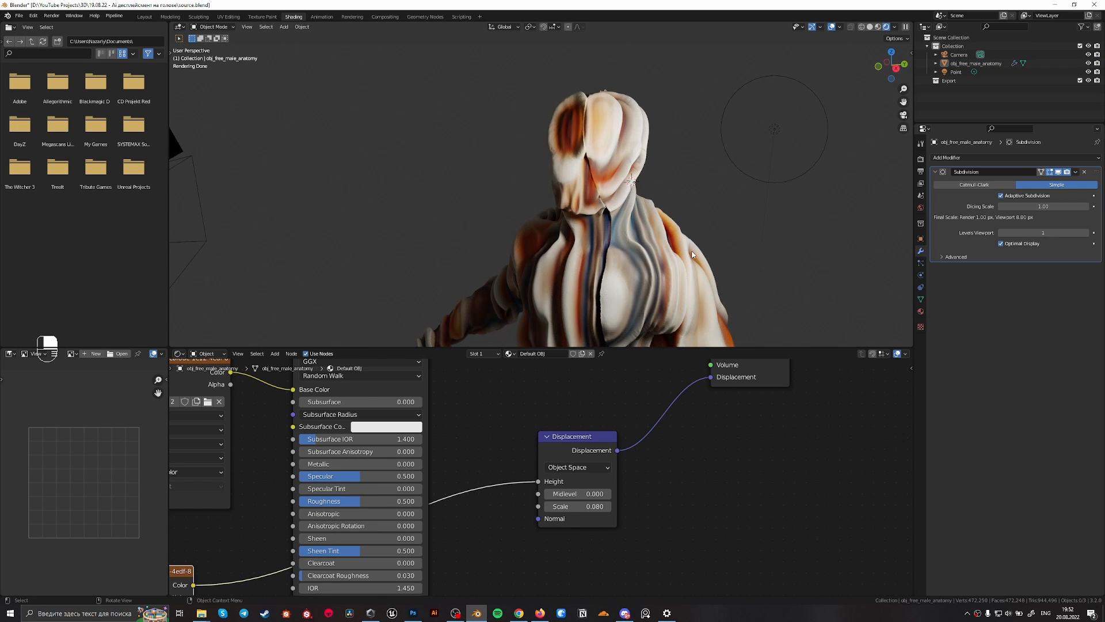
scroll(671, 245, "up", 2)
middle_click_drag(670, 245, 613, 236)
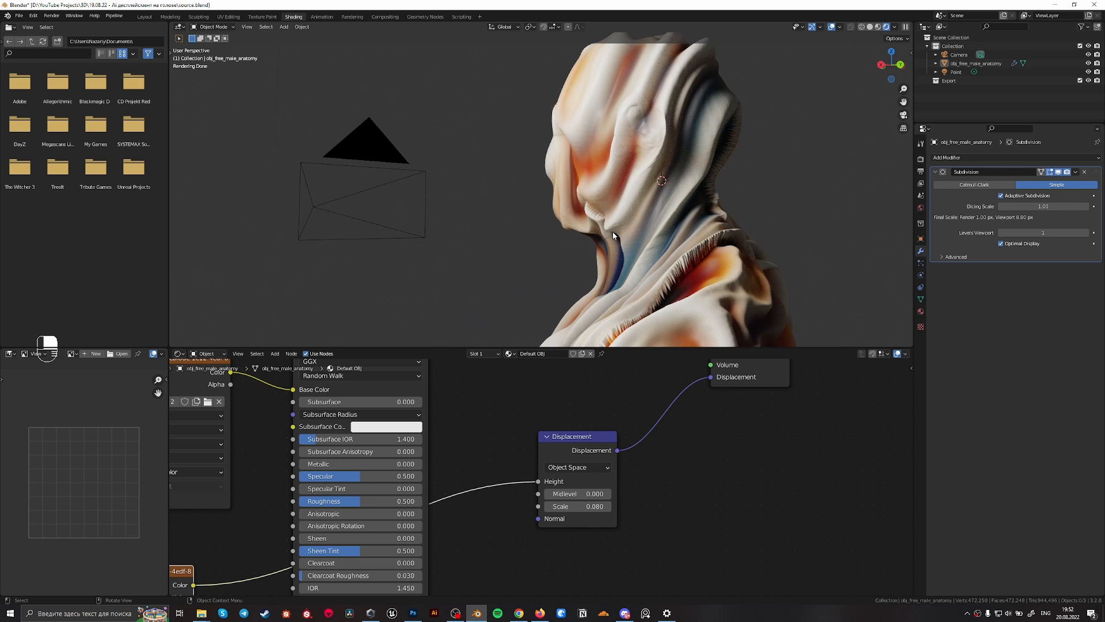
key("KP_0")
left_click(747, 110)
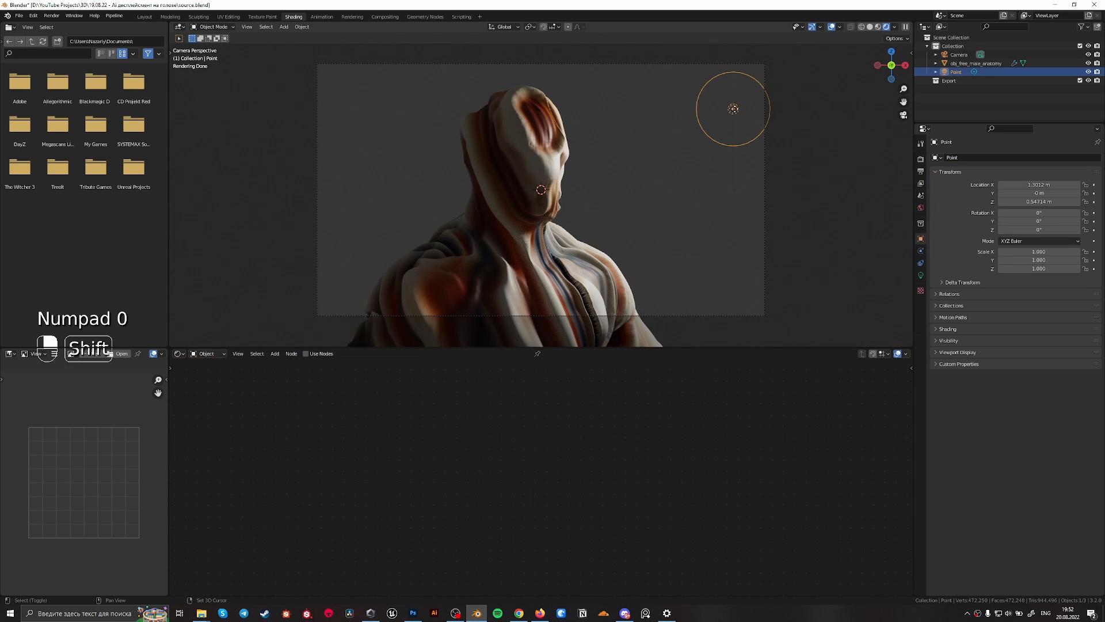
key("shift+d")
left_click(745, 145)
key("Delete")
Delete the point light and add an area light to the scene instead
left_click(734, 111)
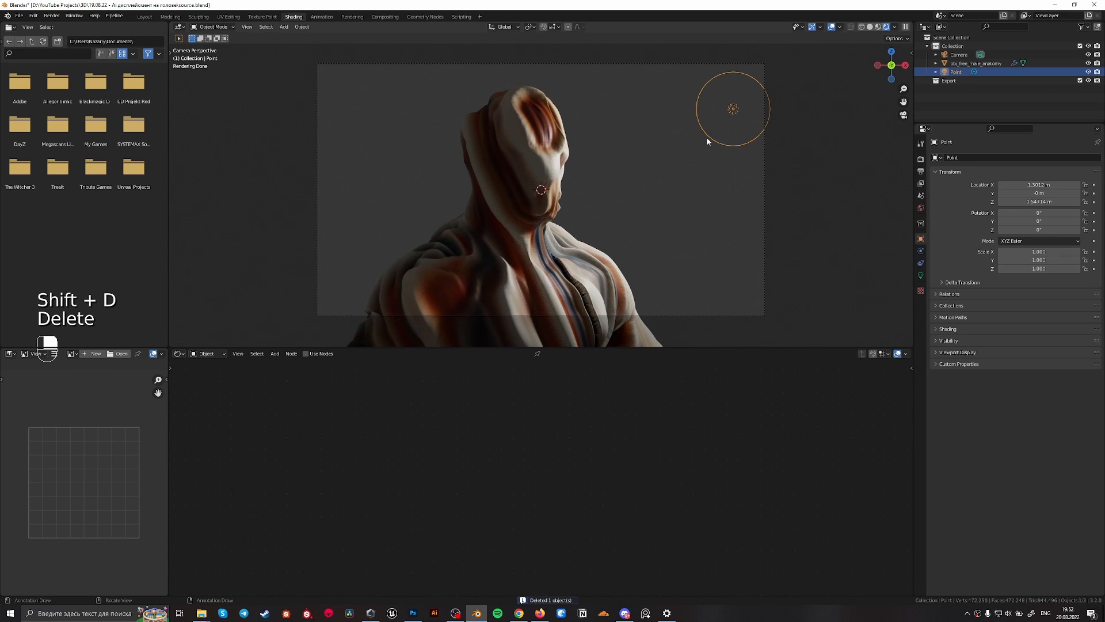
key("Delete")
key("shift+a")
mouse_move(599, 255)
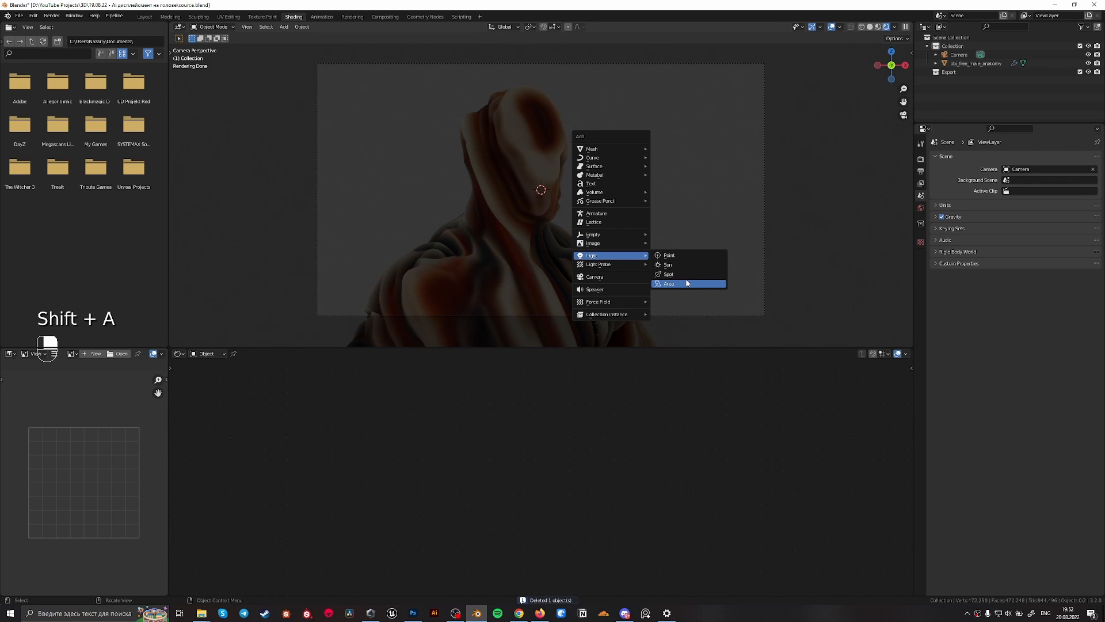
left_click(682, 283)
Enlarge the area light to a scale of about 1.81 and place it above the figure's head
key("r")
left_click(662, 263)
key("g")
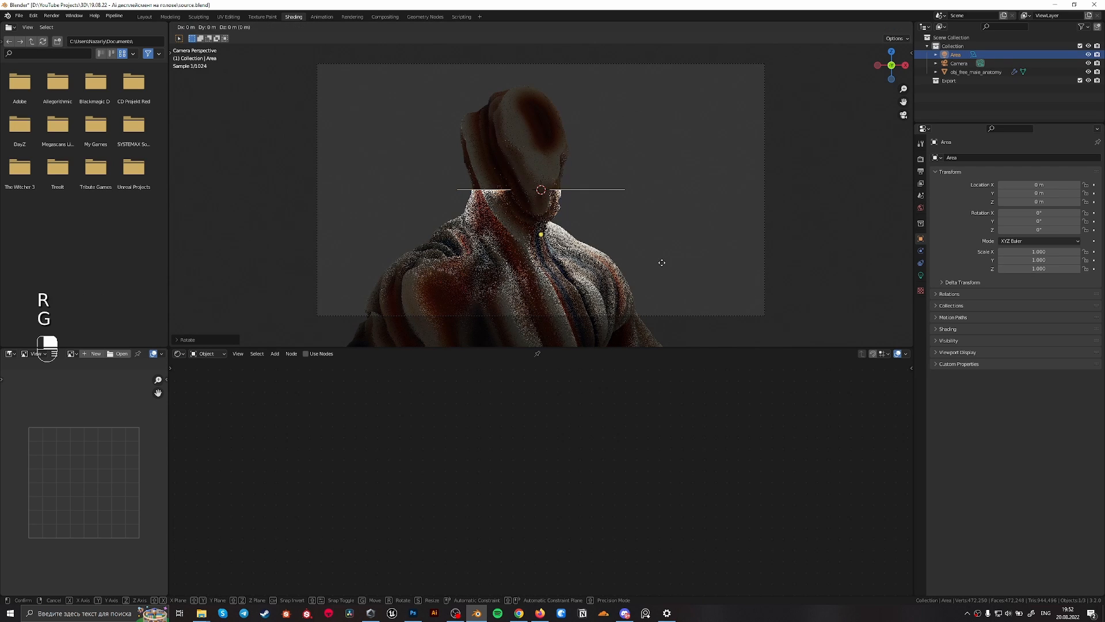
key("s")
key("g")
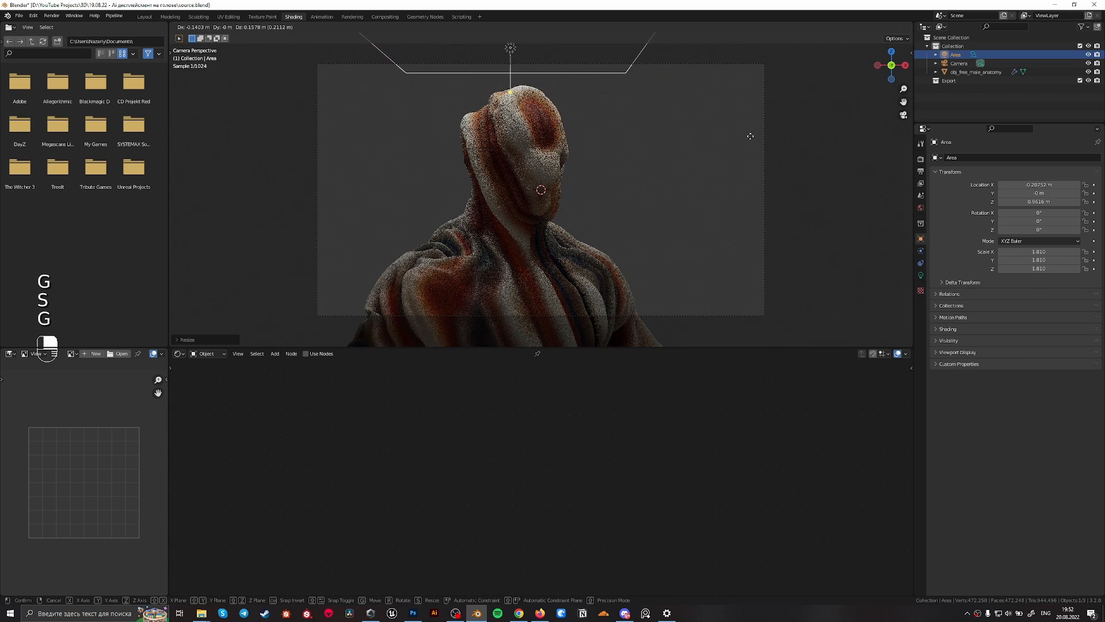
left_click(856, 151)
Set the overhead area light's power to 15 W
left_click(921, 275)
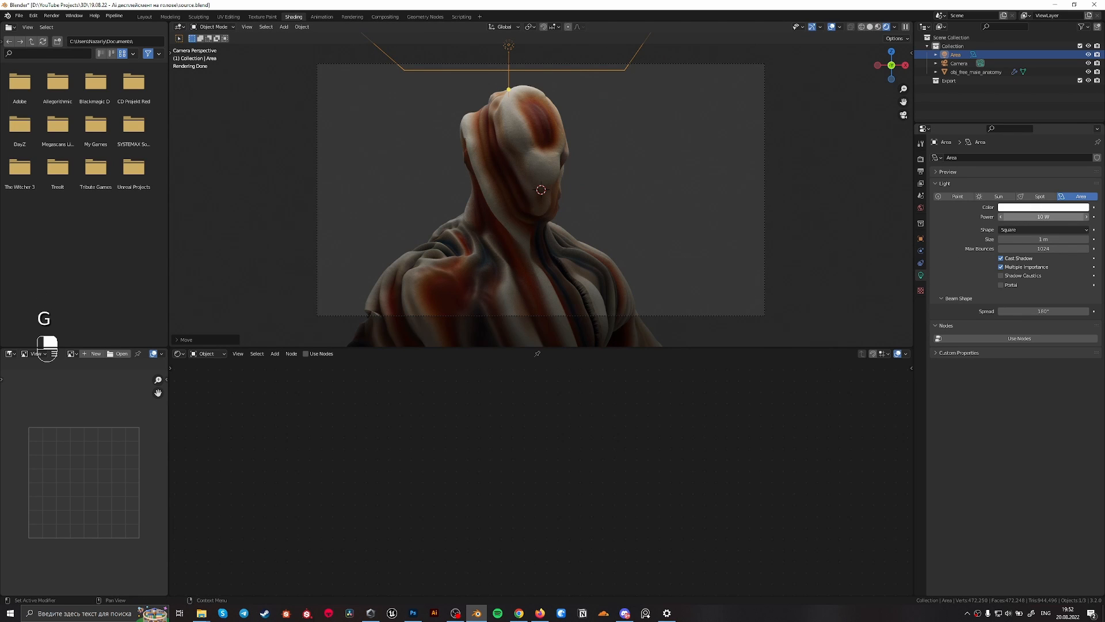
left_click(1038, 215)
type("15")
key("Return")
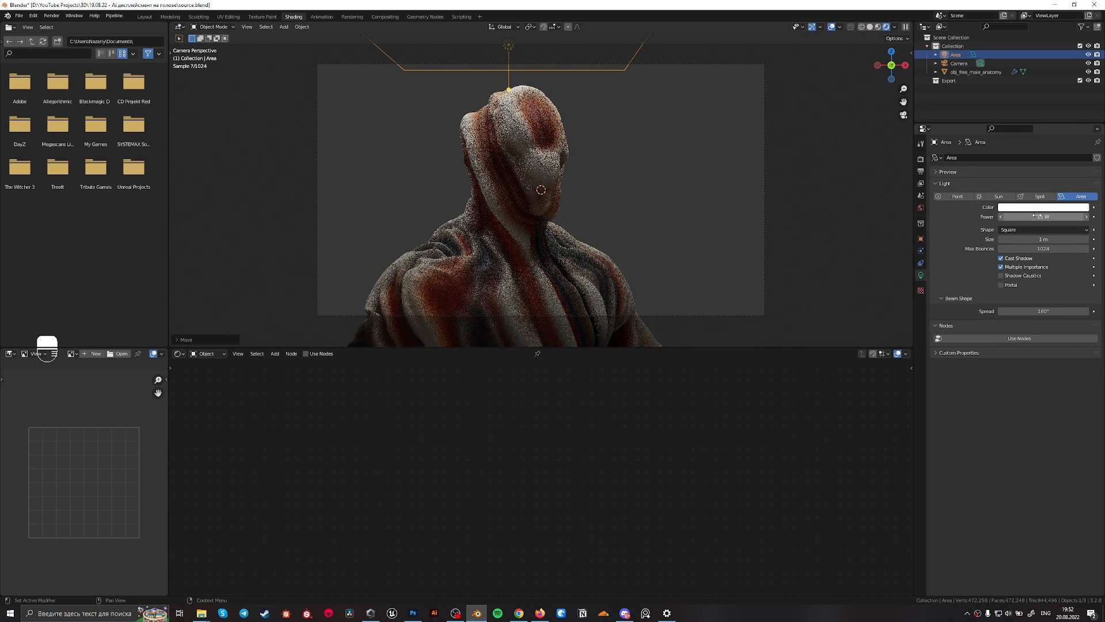
Duplicate the area light to the right of the figure and rotate the copy 90° about the Y axis
key("shift+d")
left_click(840, 197)
type("r")
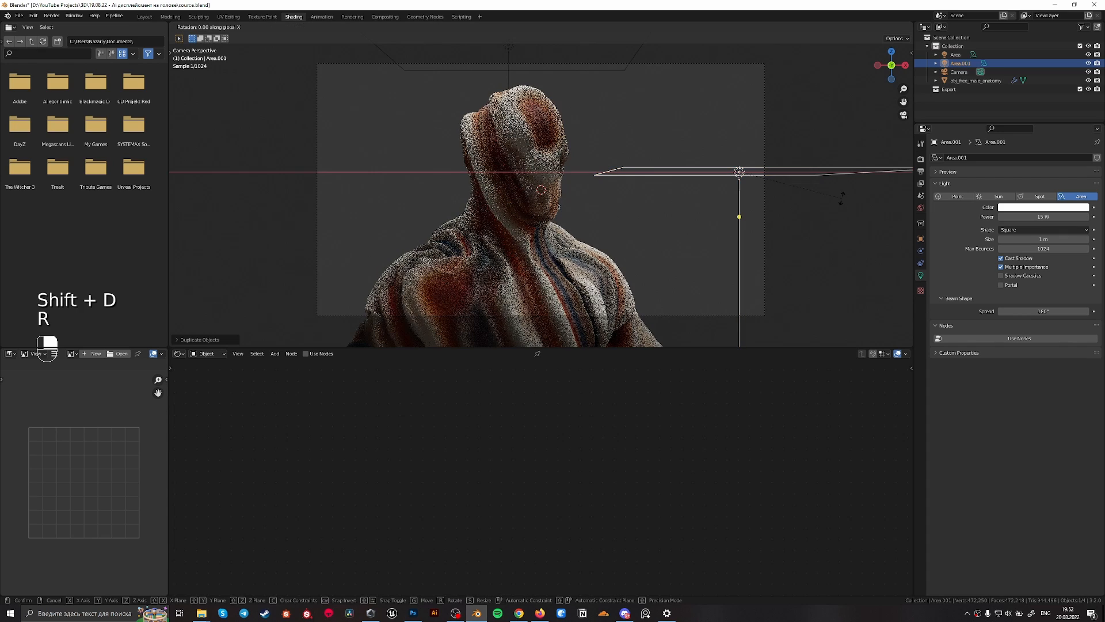
type("y90")
left_click(841, 197)
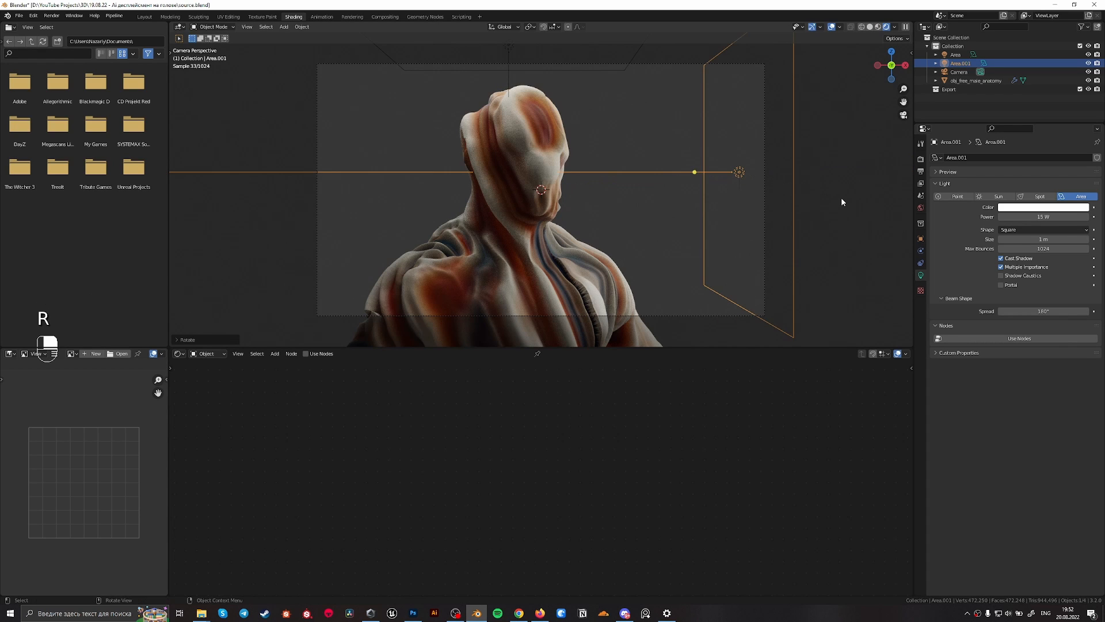
Move the duplicated area light farther back along the Y axis and turn it about the Z axis
key("g")
key("y")
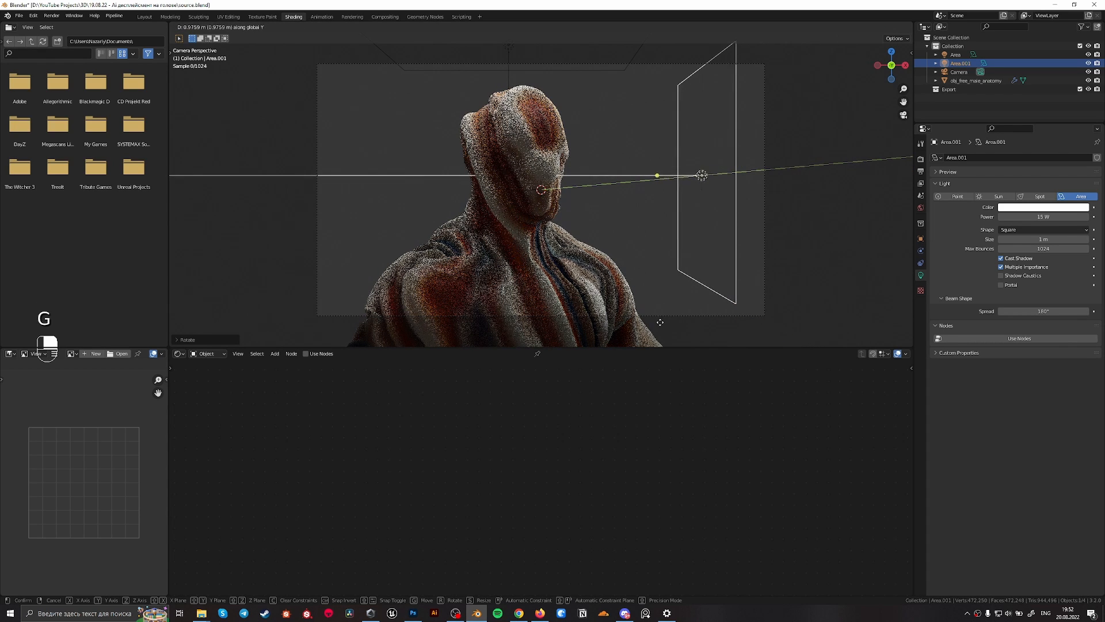
left_click(735, 203)
key("r")
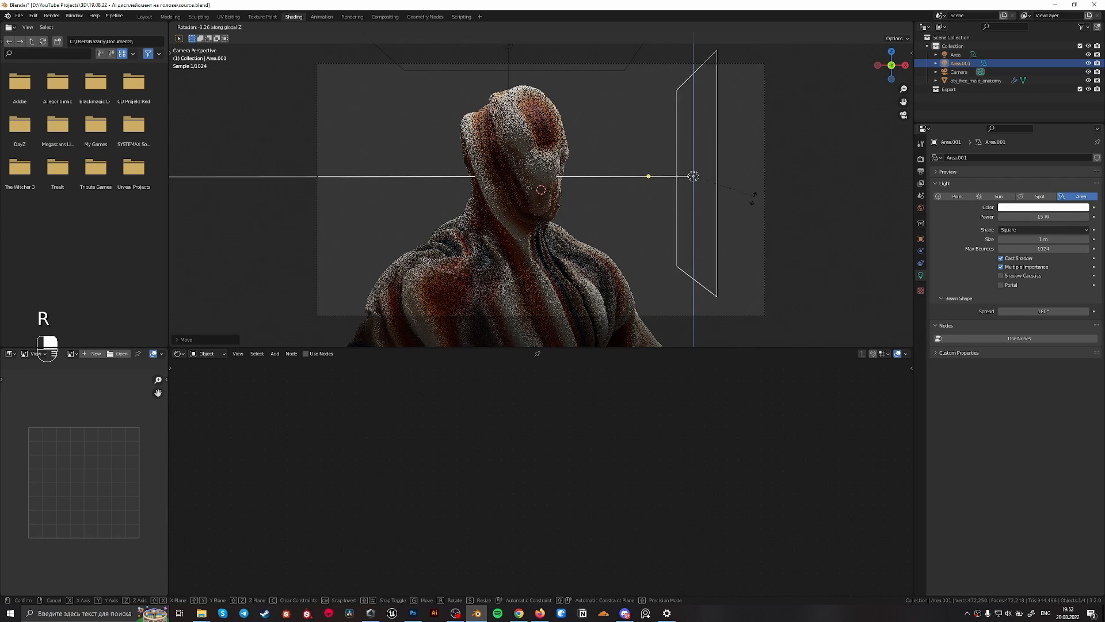
left_click(730, 220)
Shrink the duplicated area light and position it beside the figure, slightly lower and closer to the neck
key("s")
left_click(747, 205)
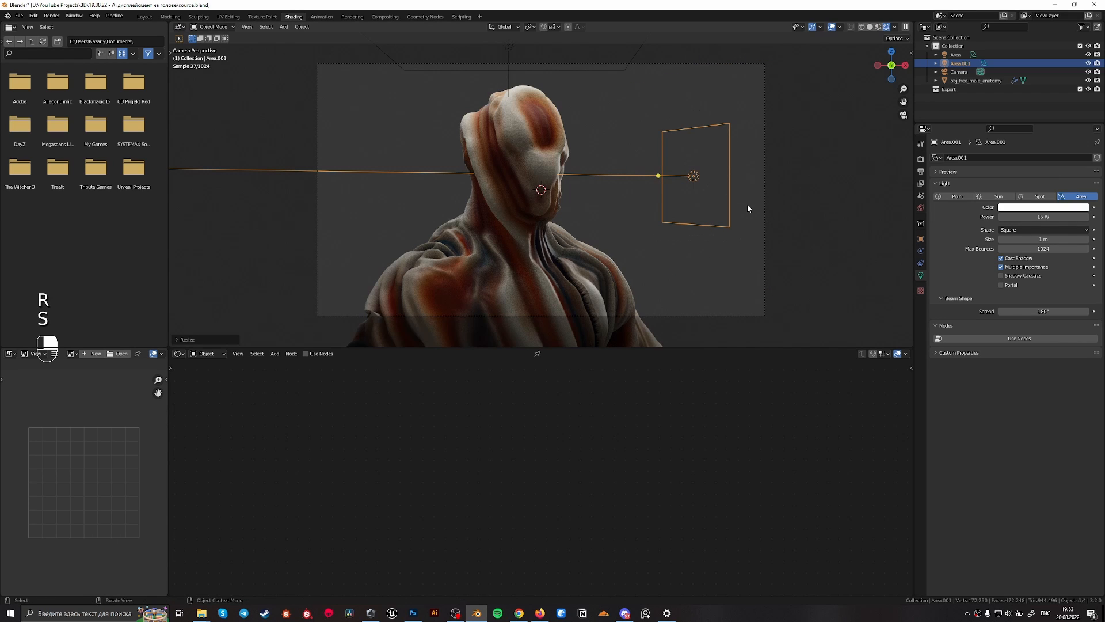
key("g")
left_click(733, 237)
Set the power of the area light to the right of the figure to 20 W
left_click(1043, 217)
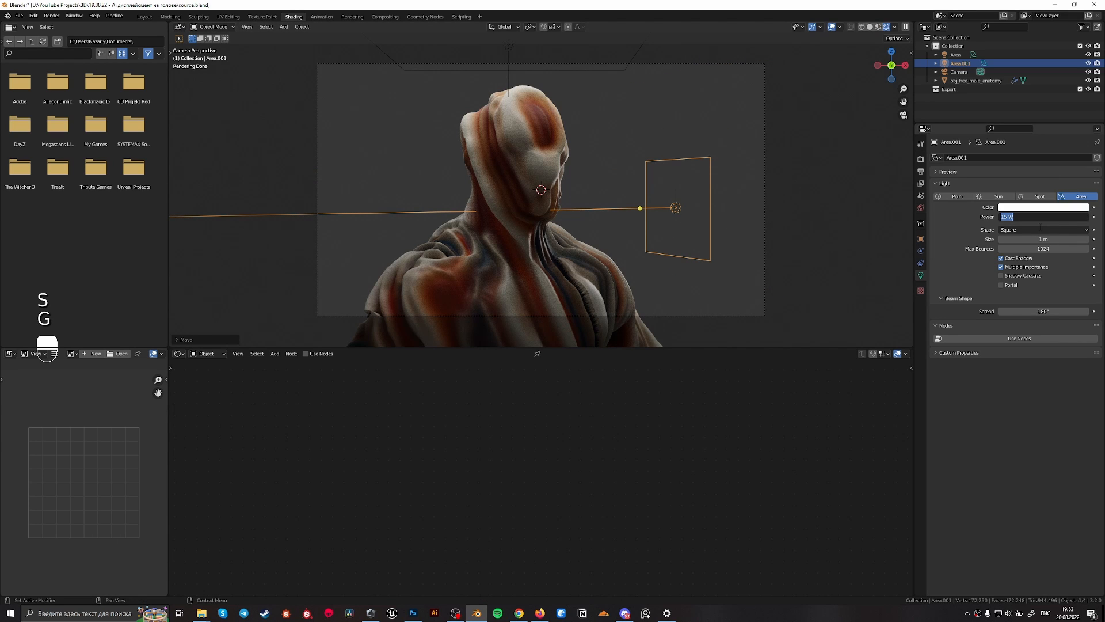
type("20")
key("Return")
Duplicate the area light to the left of the figure and rotate the copy 180° about the Z axis
key("shift+d")
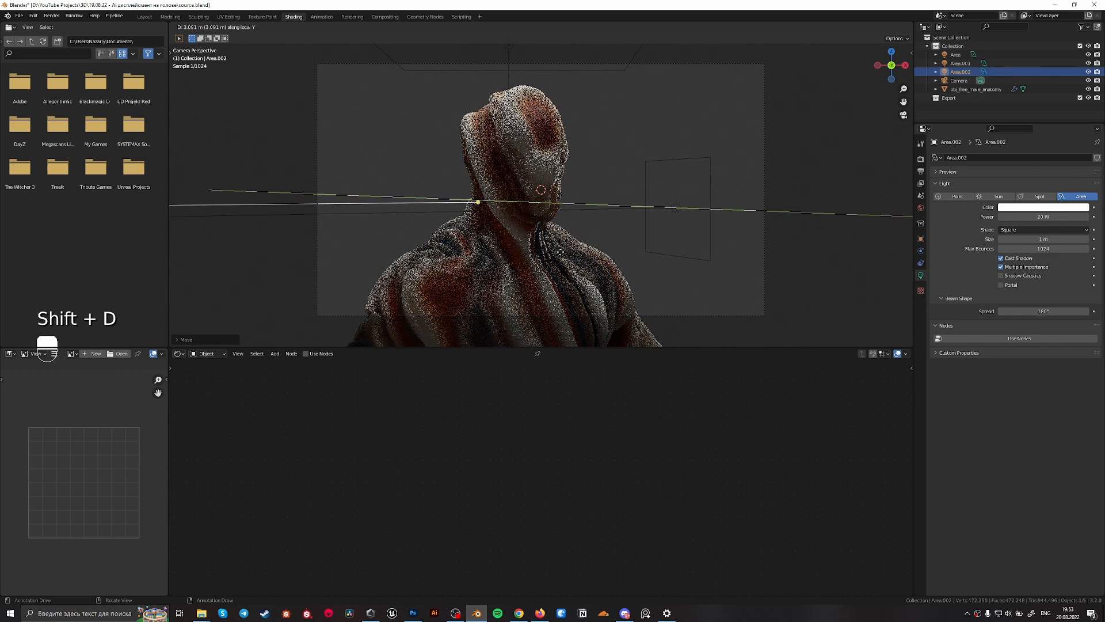
left_click(382, 257)
type("rz180")
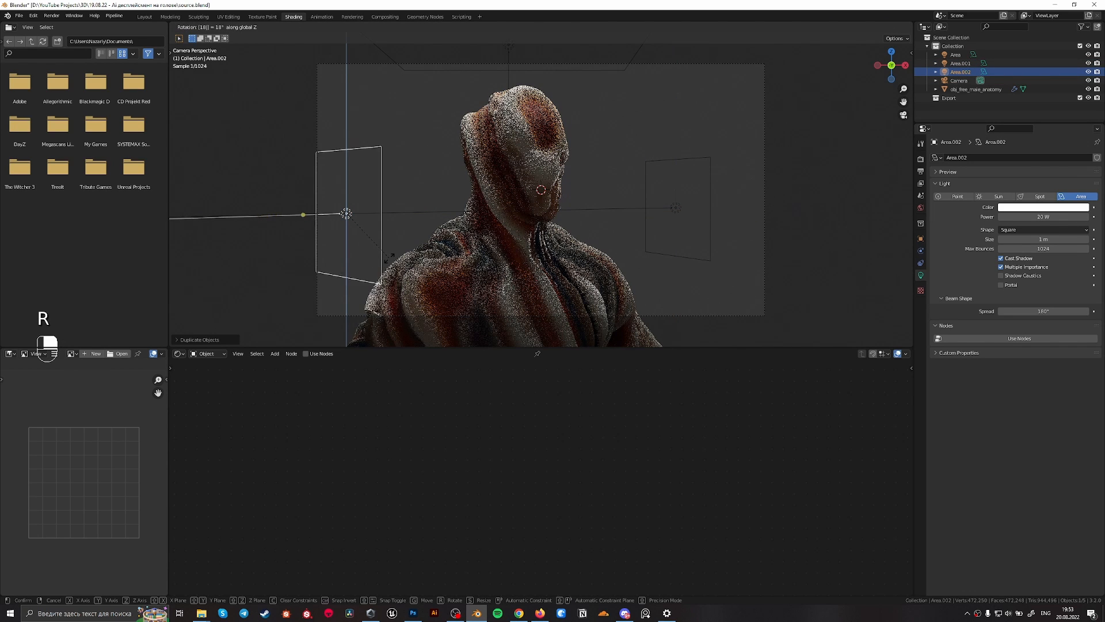
key("Return")
Enlarge the new area light and shift it slightly farther out to the left of the figure
key("s")
key("g")
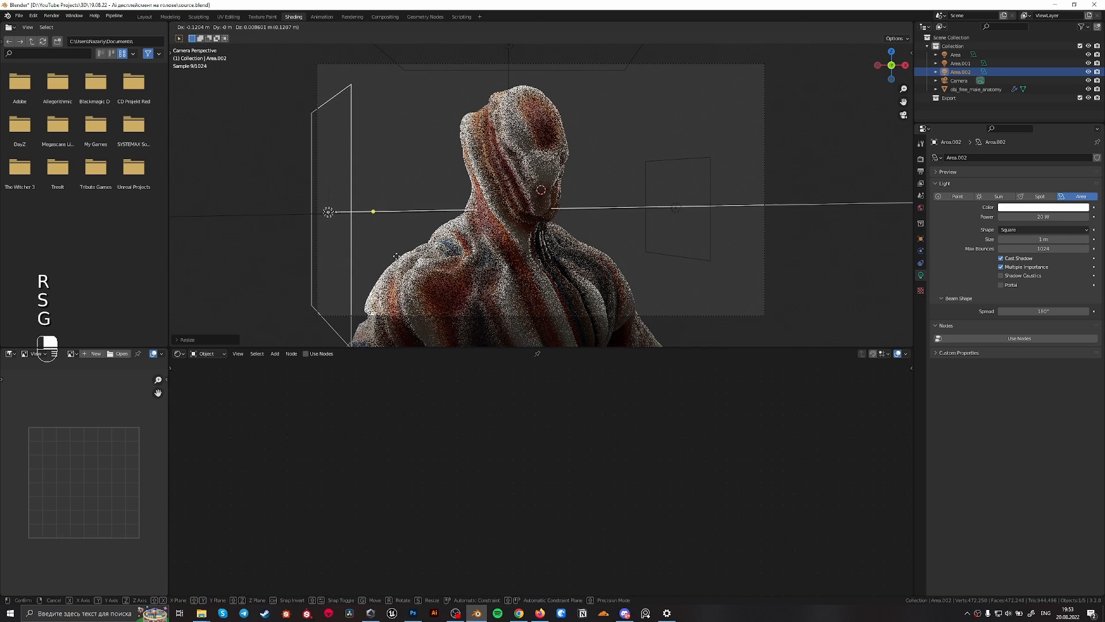
key("s")
left_click(428, 259)
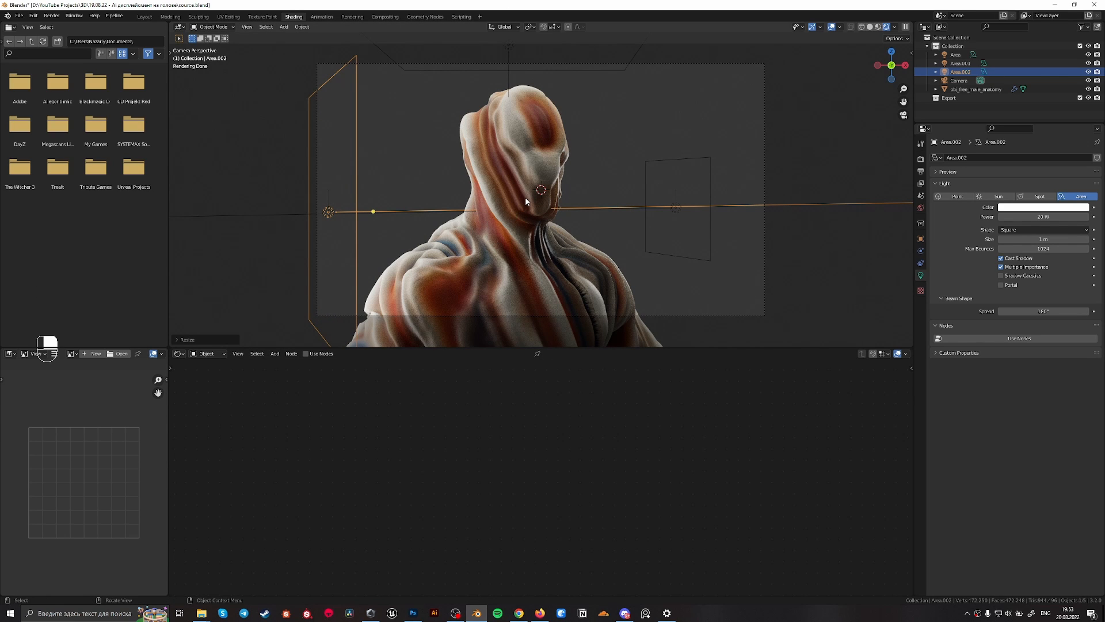
Shape the color management curve into an S-curve with points at about (0.31, 0.21) and (0.64, 0.67)
left_click(920, 159)
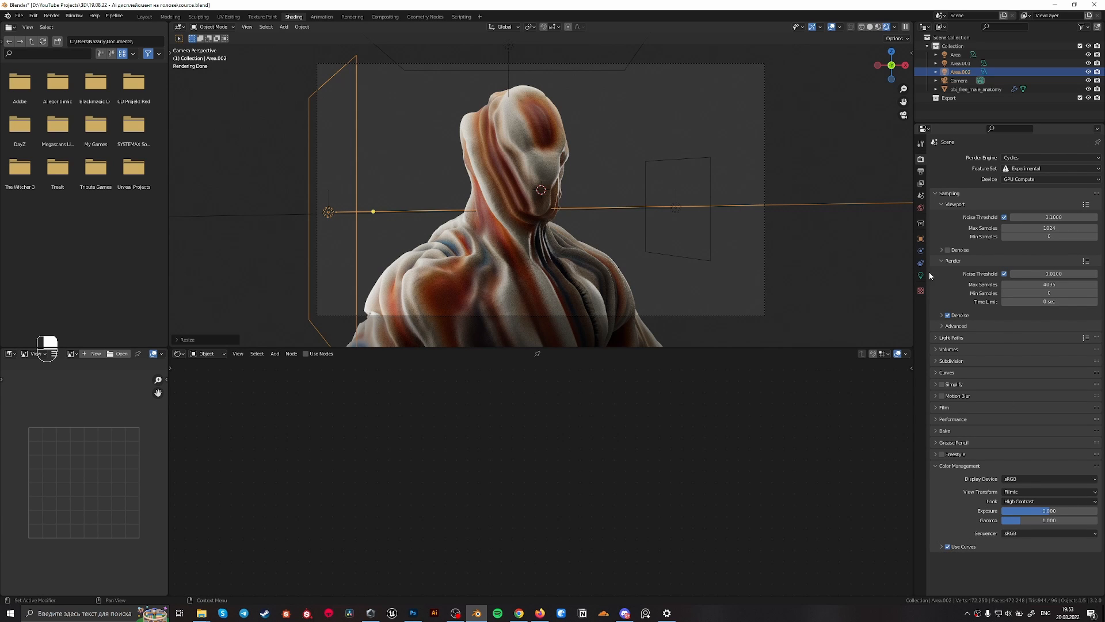
left_click(943, 547)
scroll(968, 511, "down", 4)
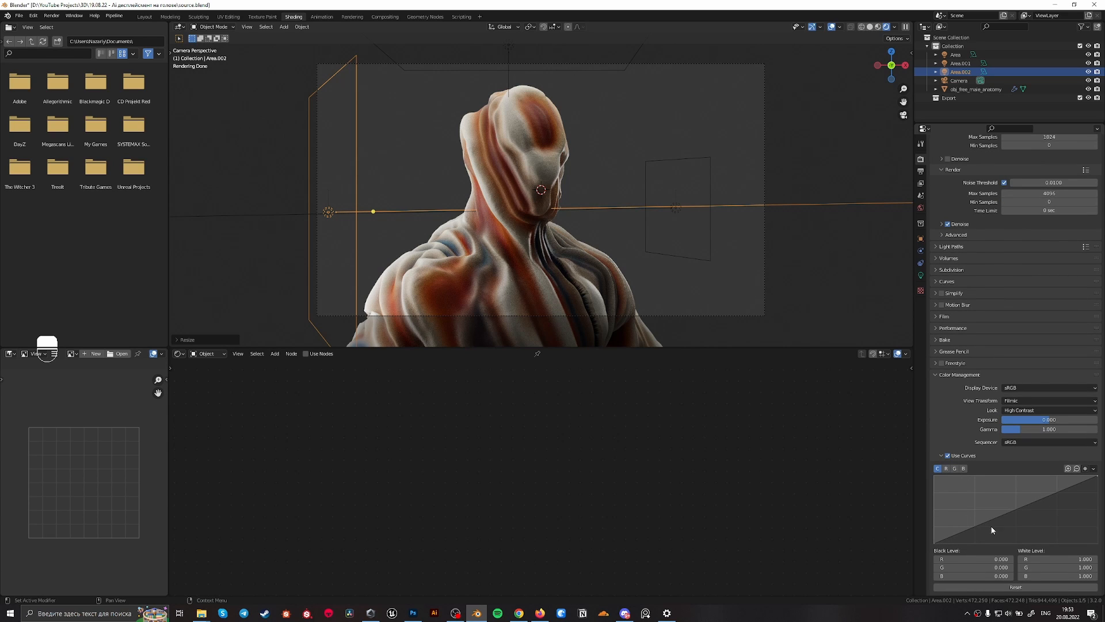
mouse_move(992, 529)
left_mouse_down()
mouse_move(1037, 505)
mouse_move(987, 530)
left_mouse_up()
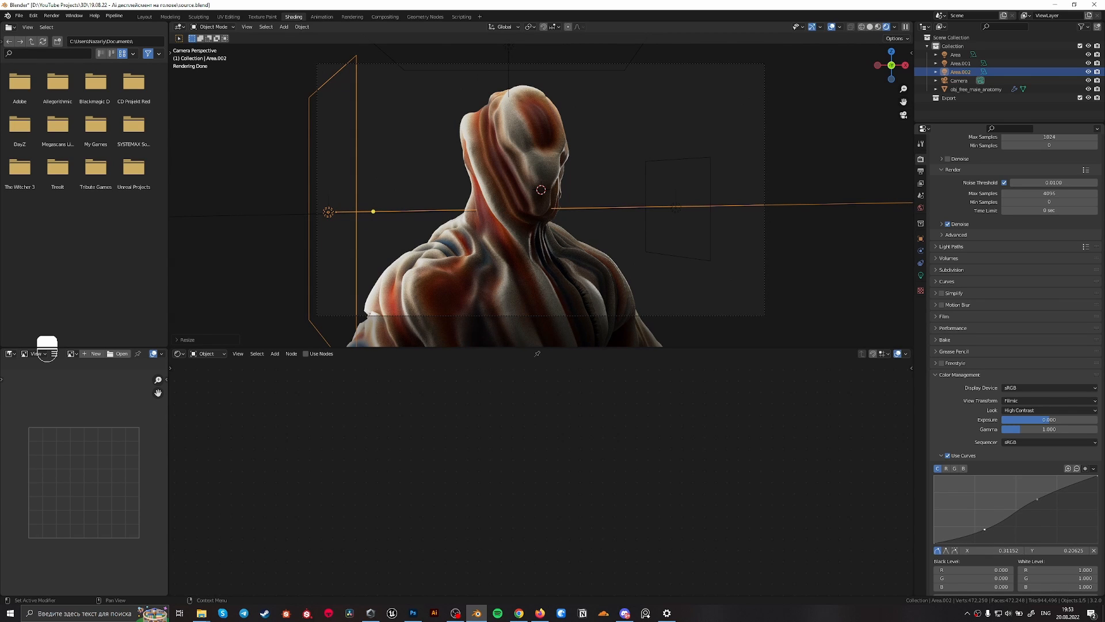
Move the area light to the right of the figure forward along the Y axis, closer to the camera
left_click(671, 198)
left_click(677, 202)
key("g")
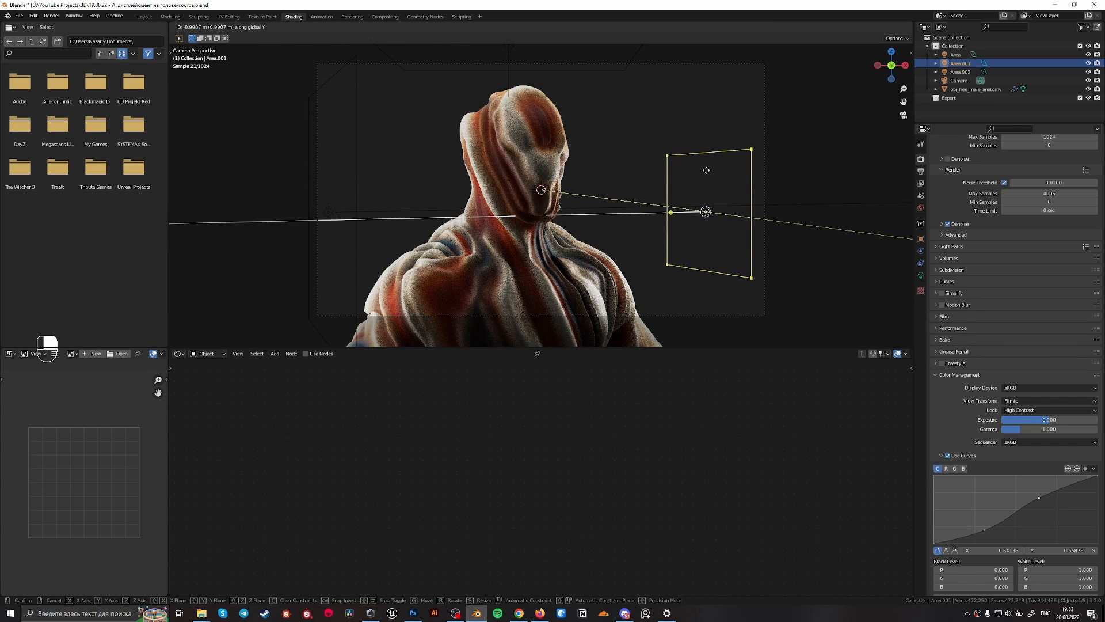
left_click(703, 179)
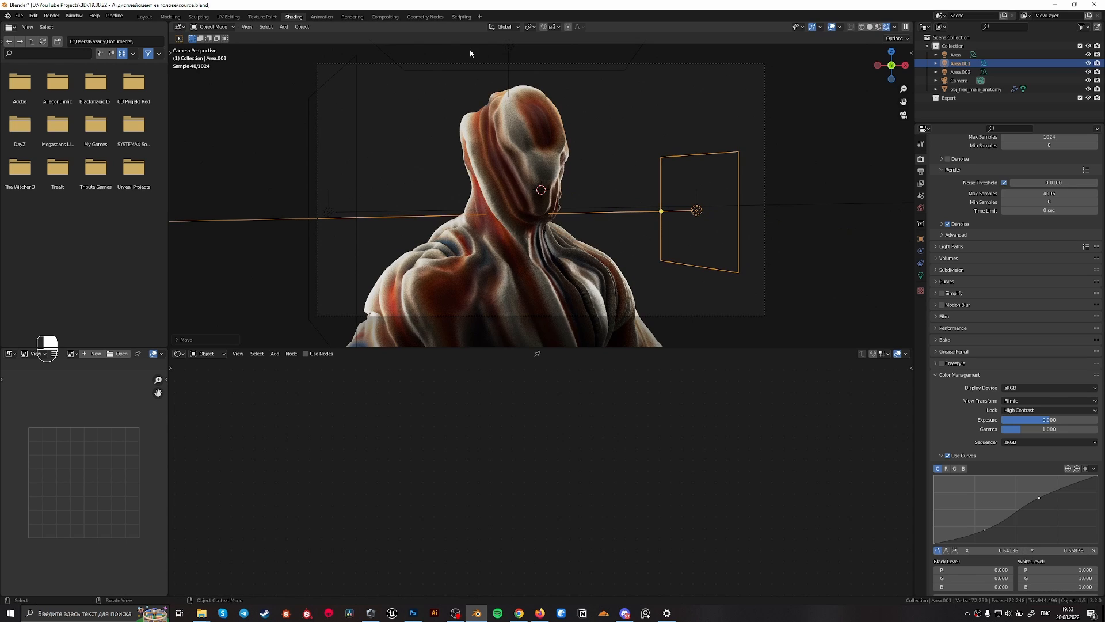
Move the overhead area light slightly forward along the Y axis and save the file
left_click(522, 70)
left_click(525, 70)
key("g")
key("y")
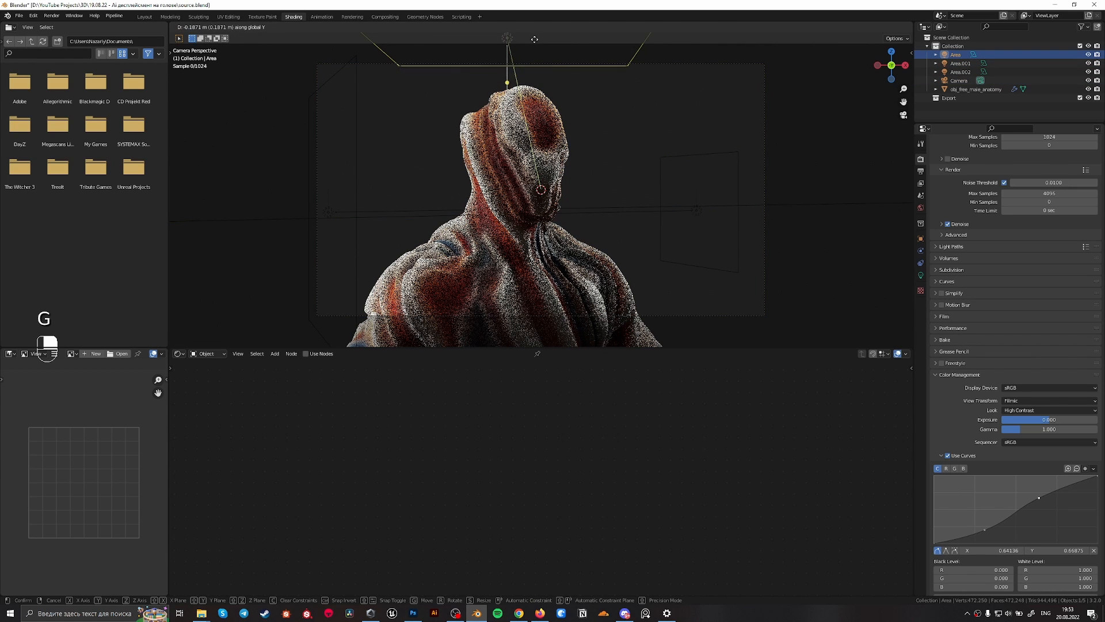
left_click(536, 339)
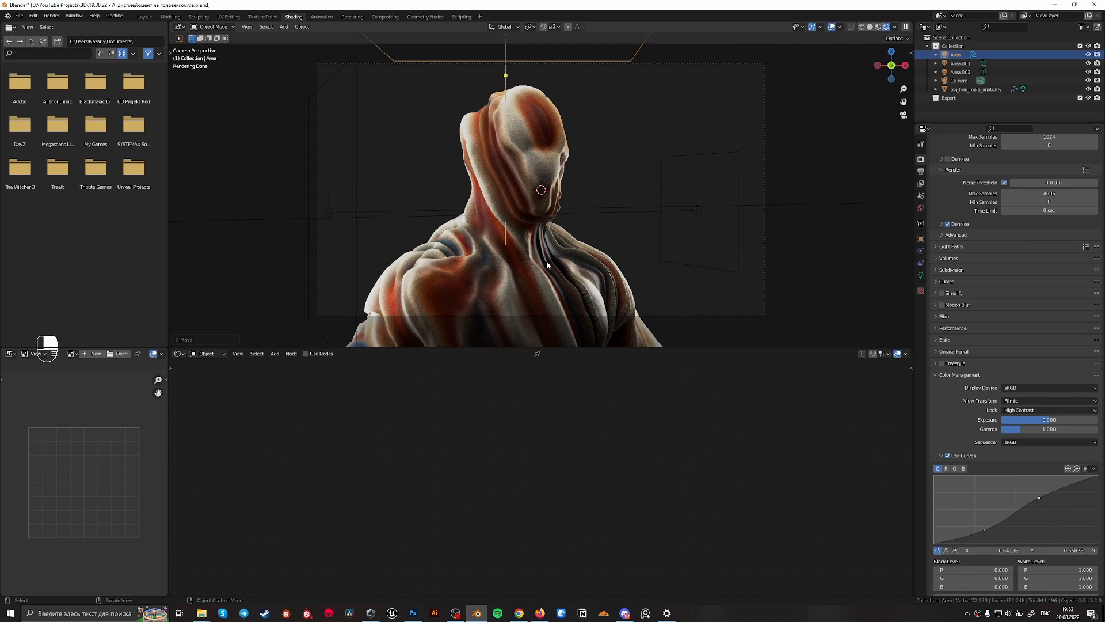
key("ctrl+s")
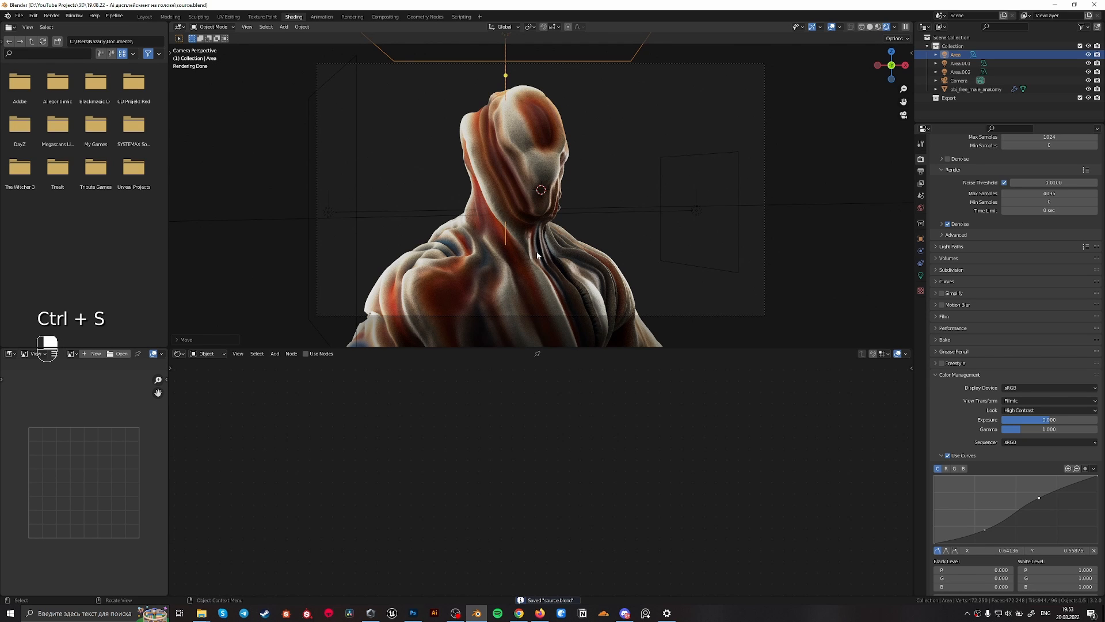
Select the figure, set the X scale of its material's Mapping node to 1, and save the file
left_click(537, 256)
middle_click_drag(183, 515, 792, 449)
middle_click_drag(491, 402, 612, 516)
middle_click_drag(548, 469, 497, 505)
scroll(549, 473, "down", 5)
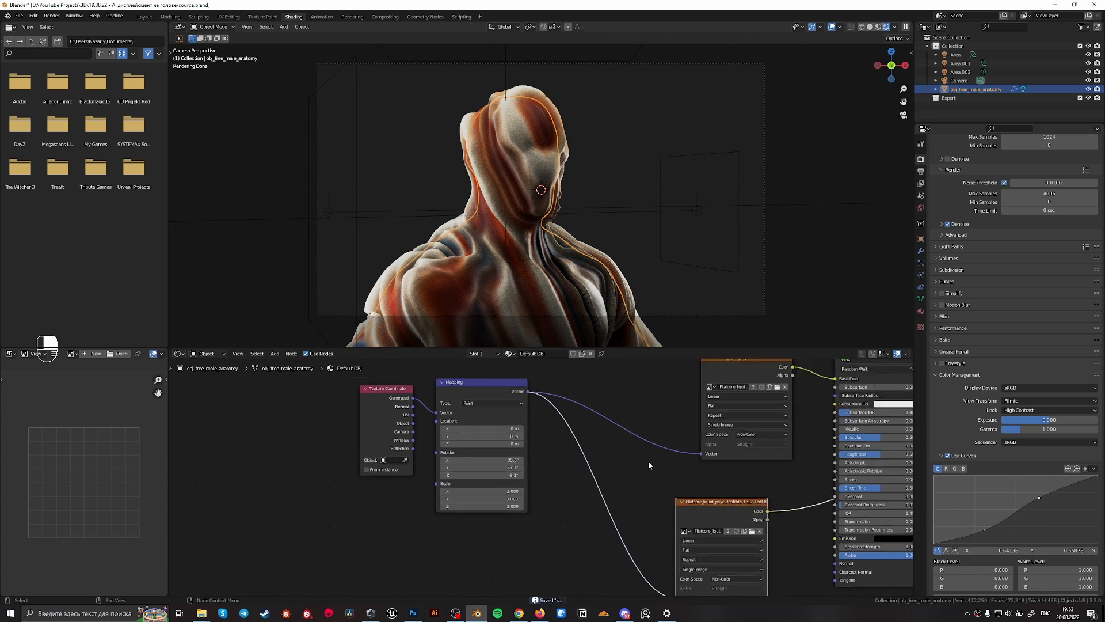
scroll(649, 465, "down", 3)
middle_click_drag(571, 488, 487, 480)
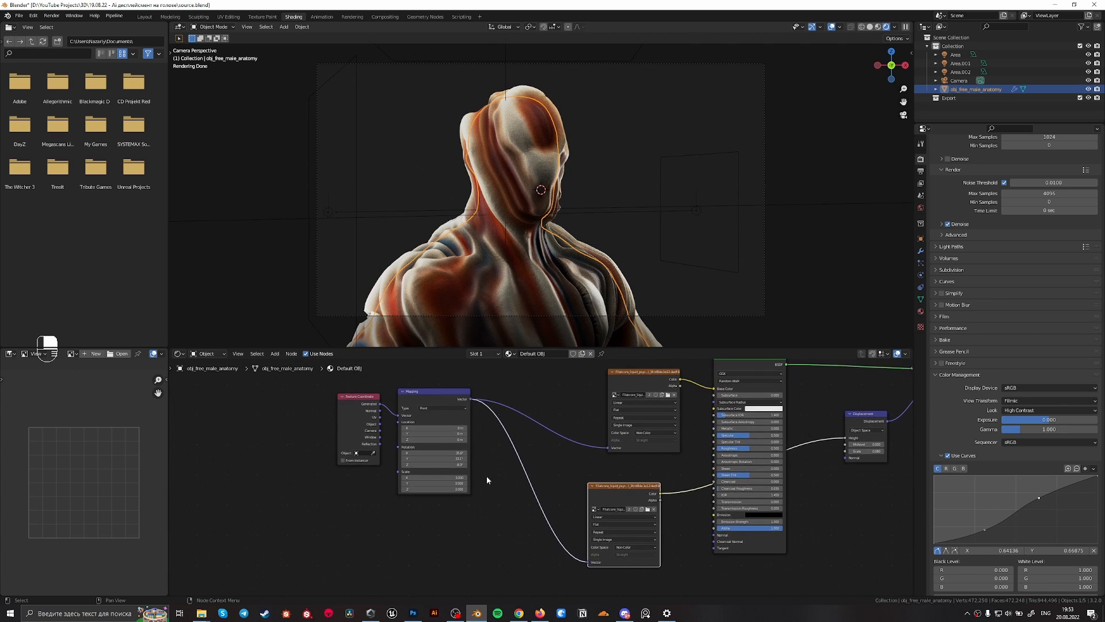
scroll(487, 480, "up", 5)
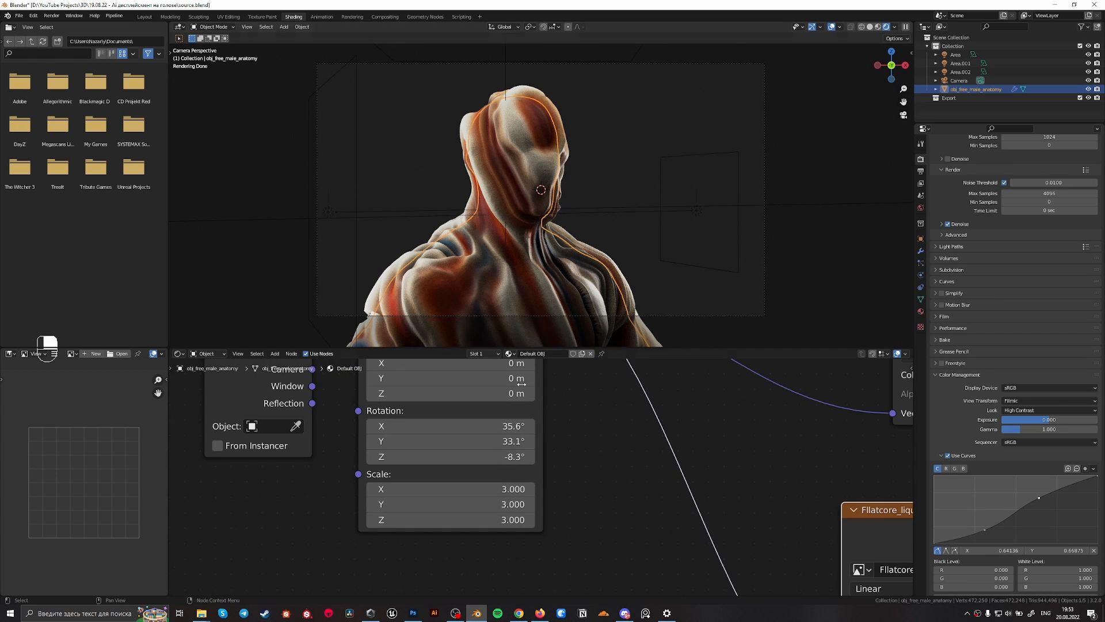
key("shift")
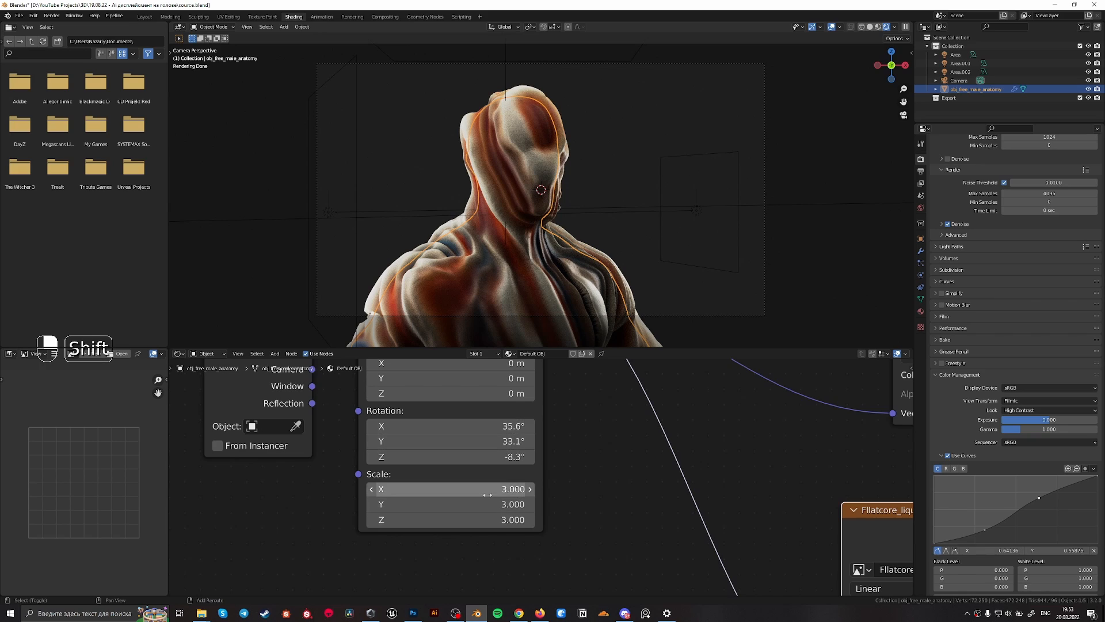
left_click(487, 488)
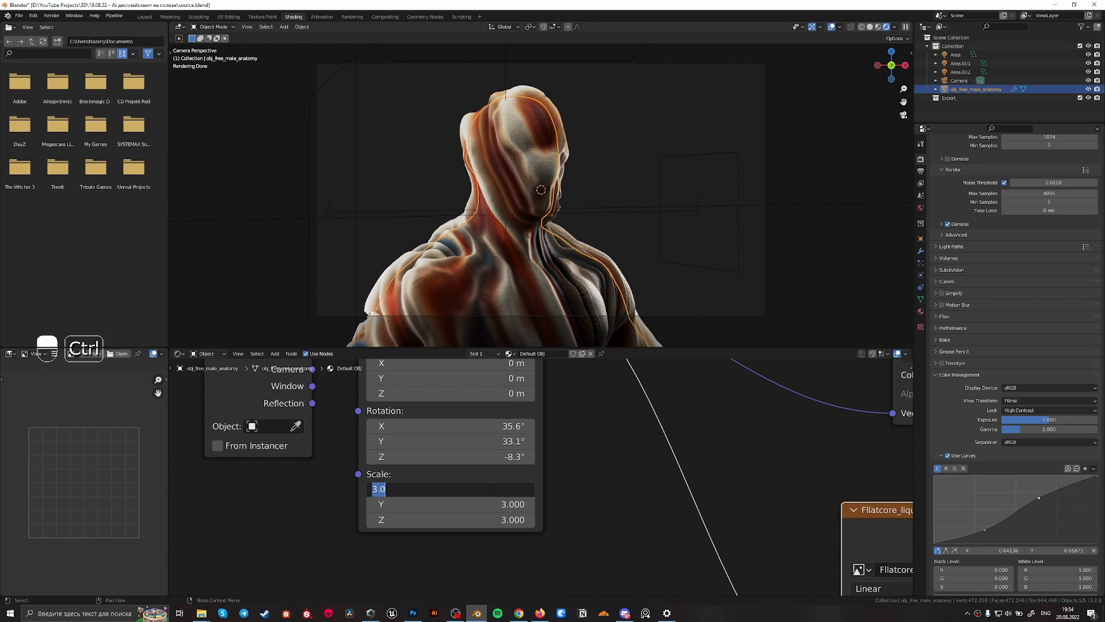
type("1")
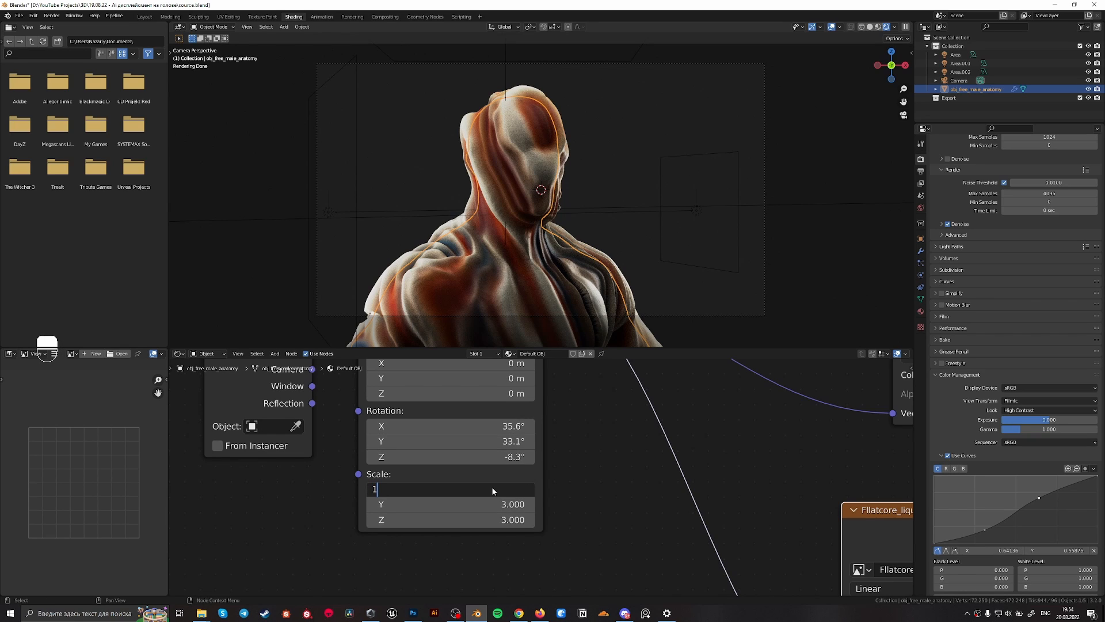
key("Return")
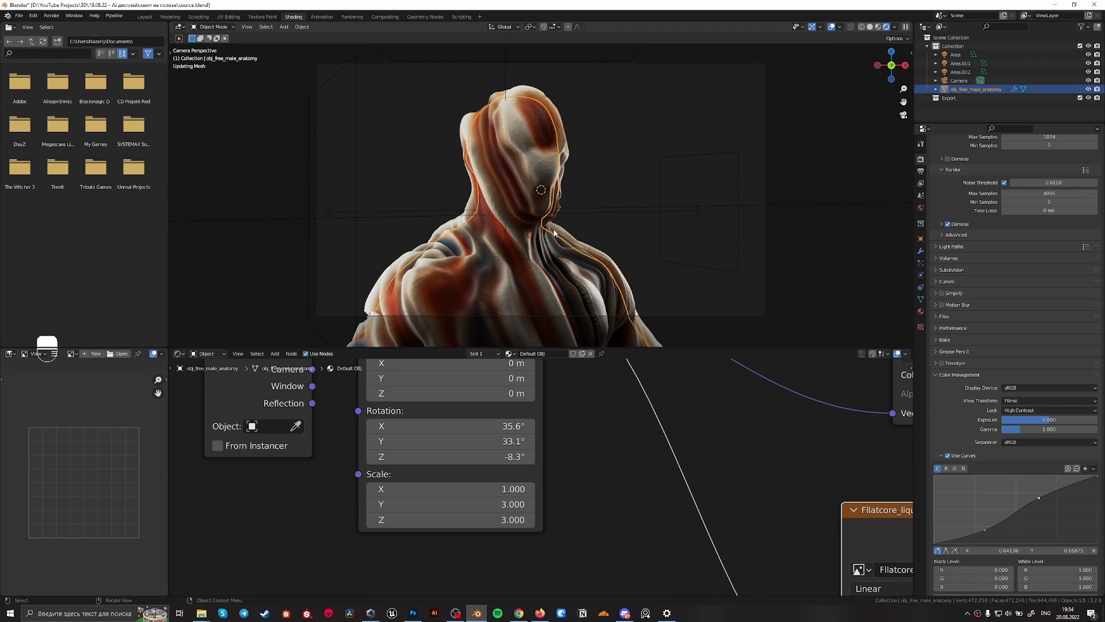
key("ctrl")
key("ctrl+s")
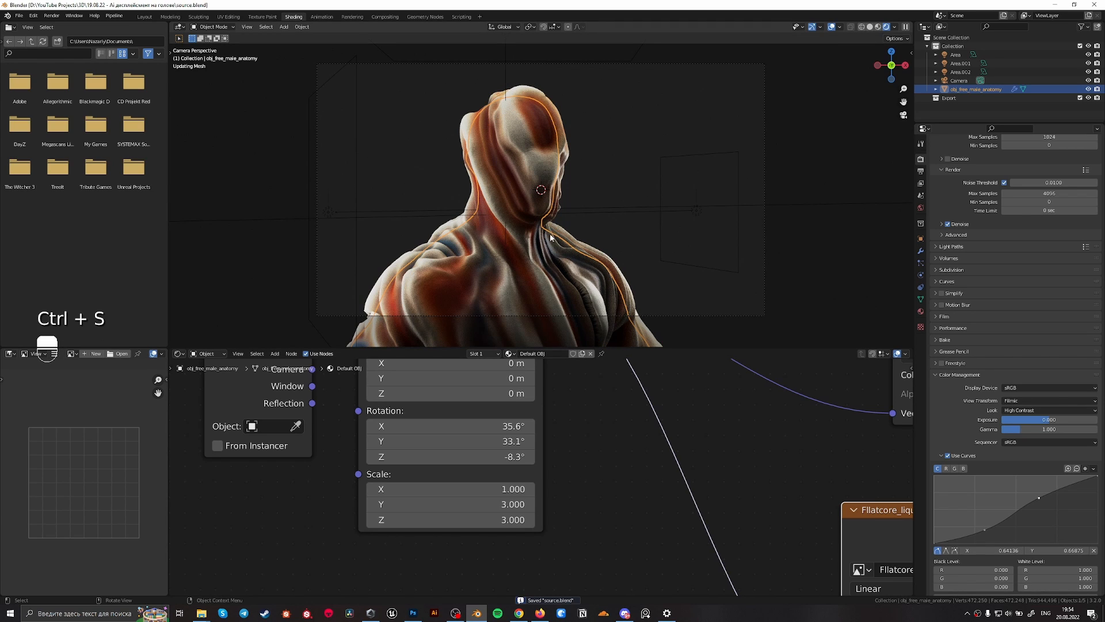
Set the scale of the figure's Mapping node to 3 on X and 2 on Y
left_click(597, 210)
left_click(582, 202)
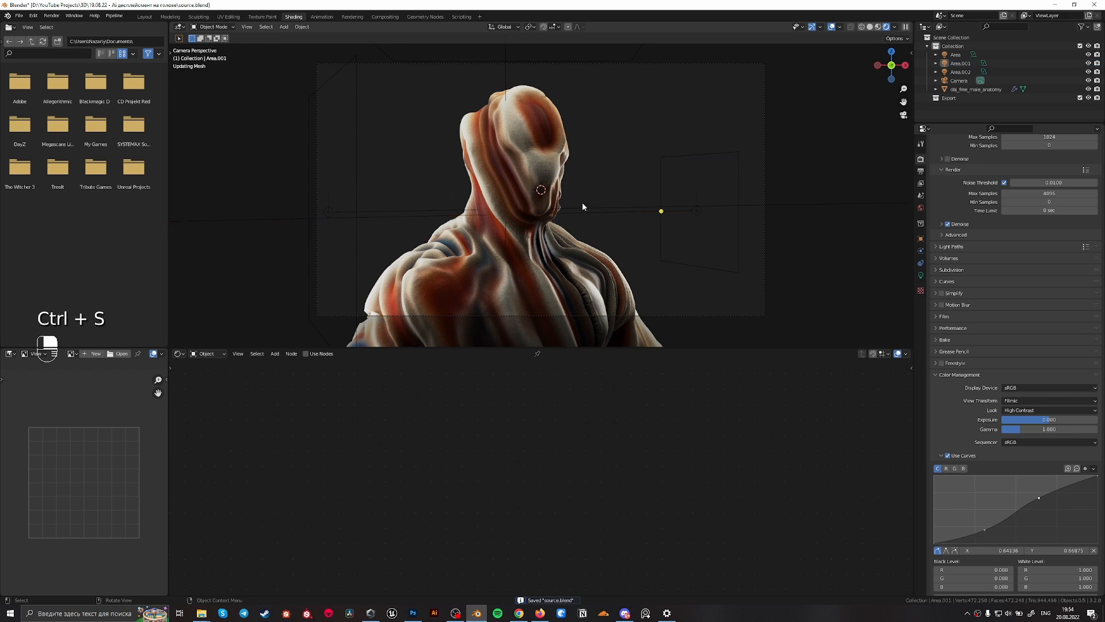
left_click(556, 273)
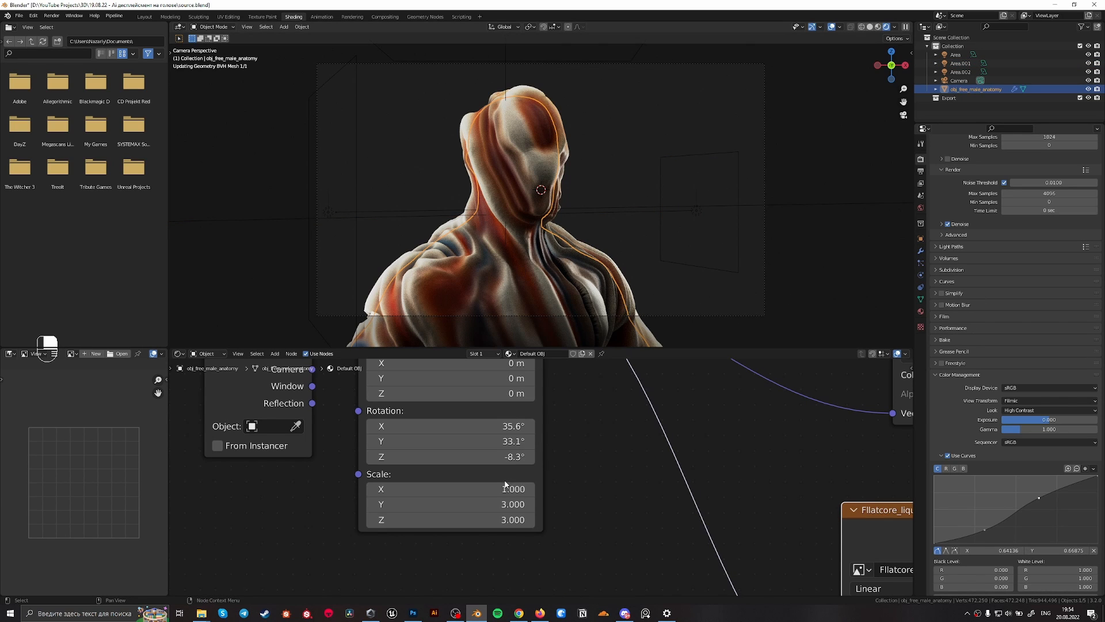
left_click(506, 505)
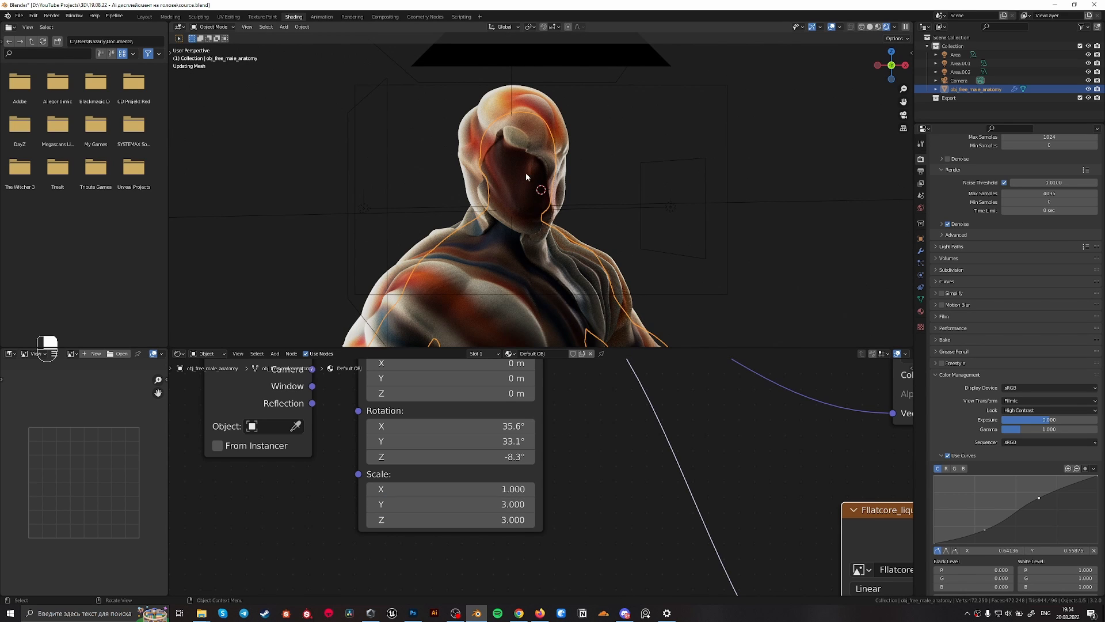
key("KP_0")
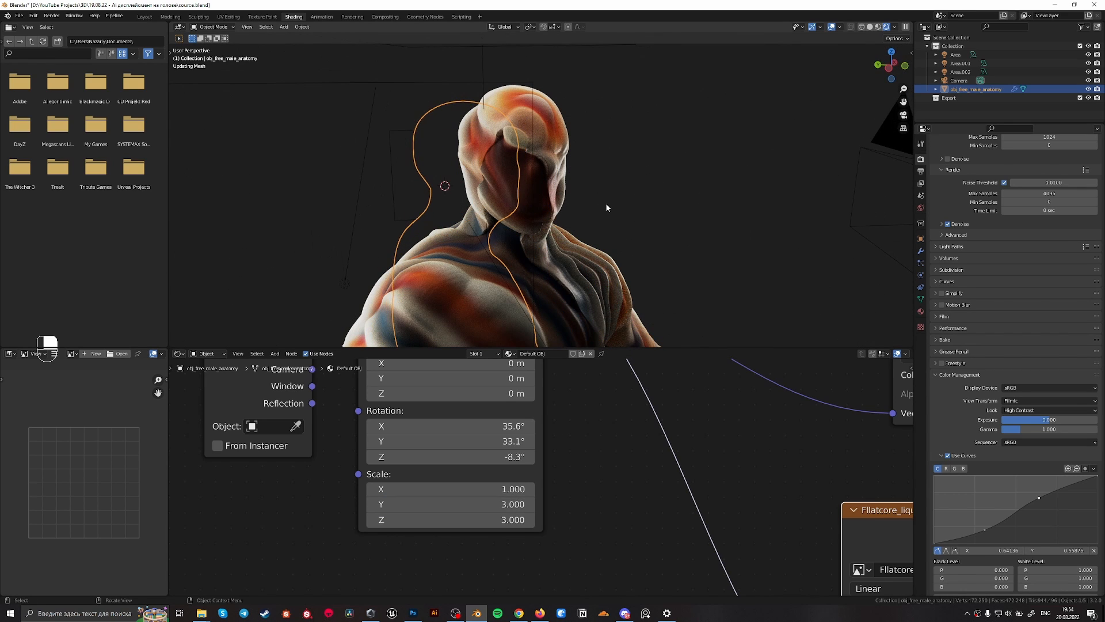
left_click(466, 488)
key("BackSpace")
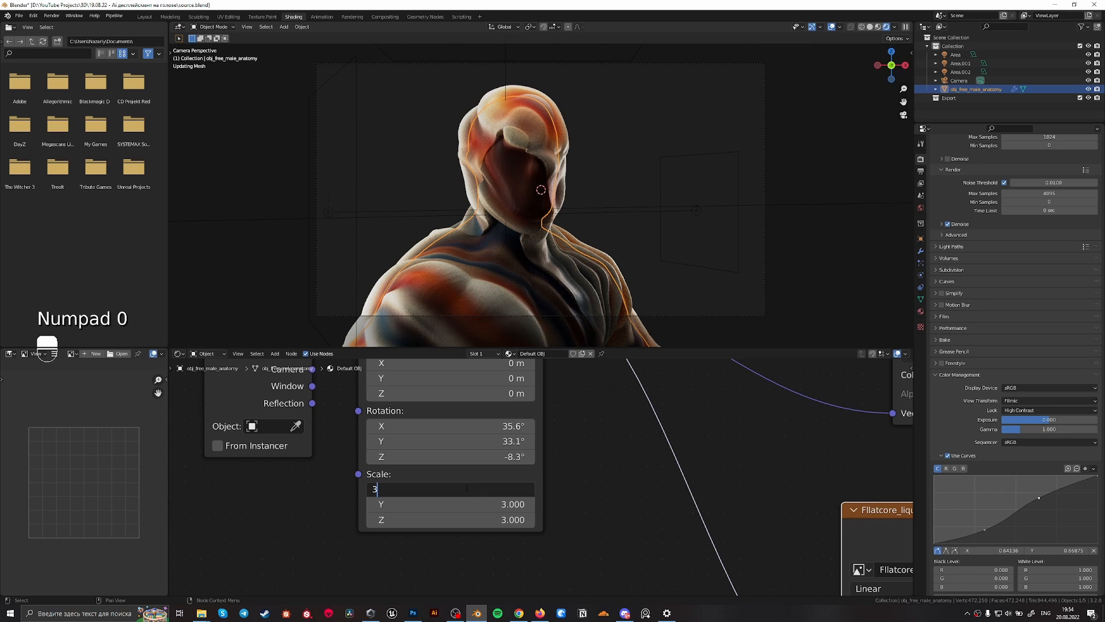
type("3")
key("Return")
left_click(466, 503)
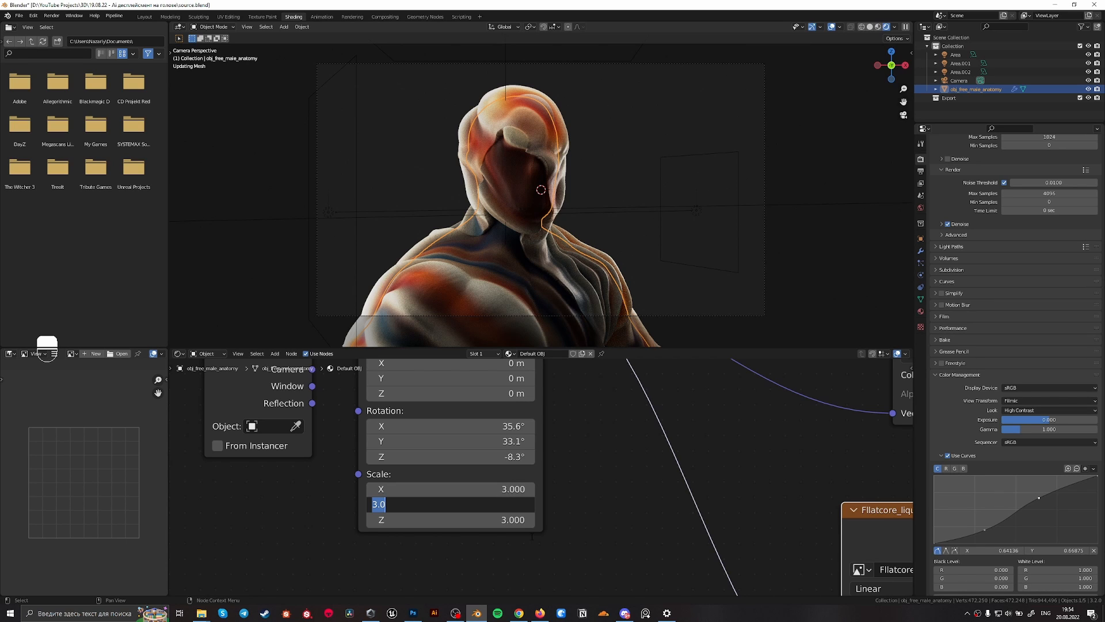
key("Return")
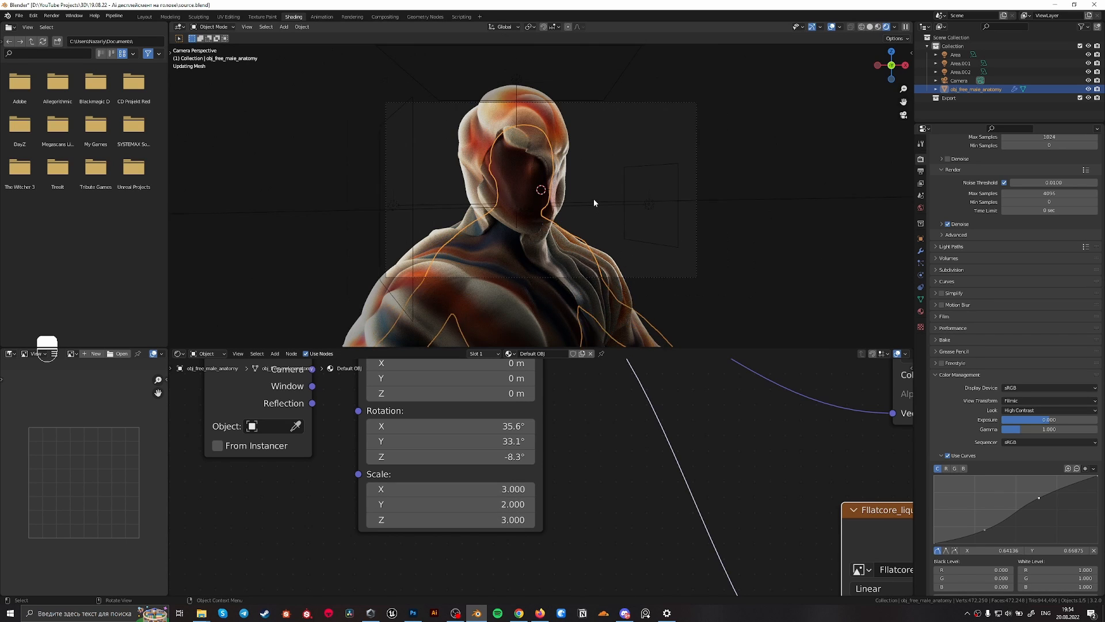
Turn off the viewport display of the figure's Subdivision modifier and return to the camera view
left_click(921, 251)
left_click(1058, 175)
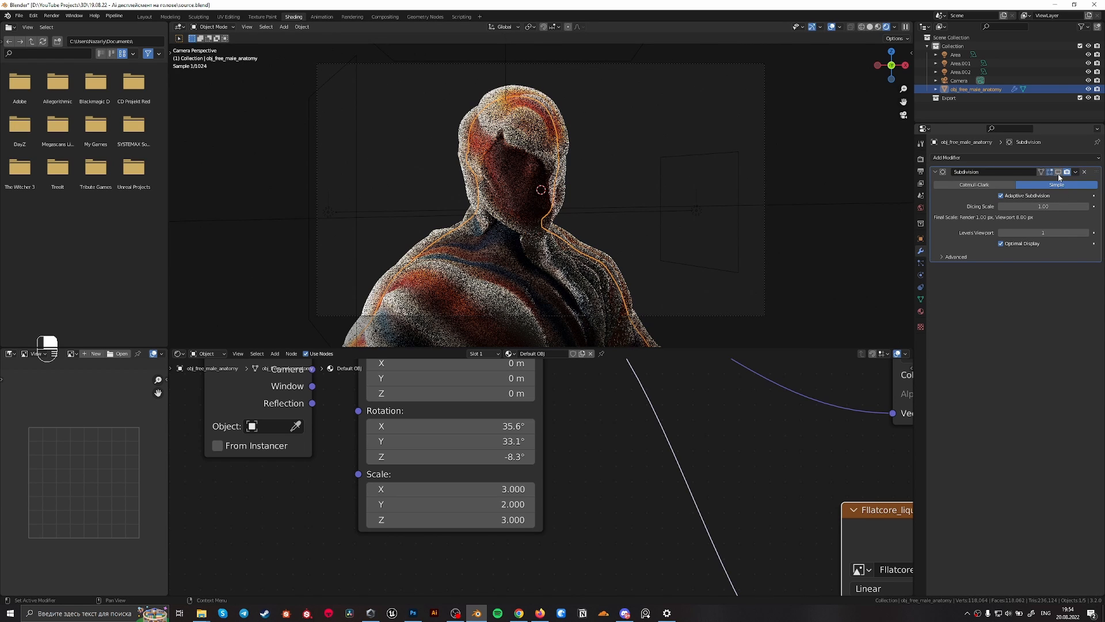
key("KP_0")
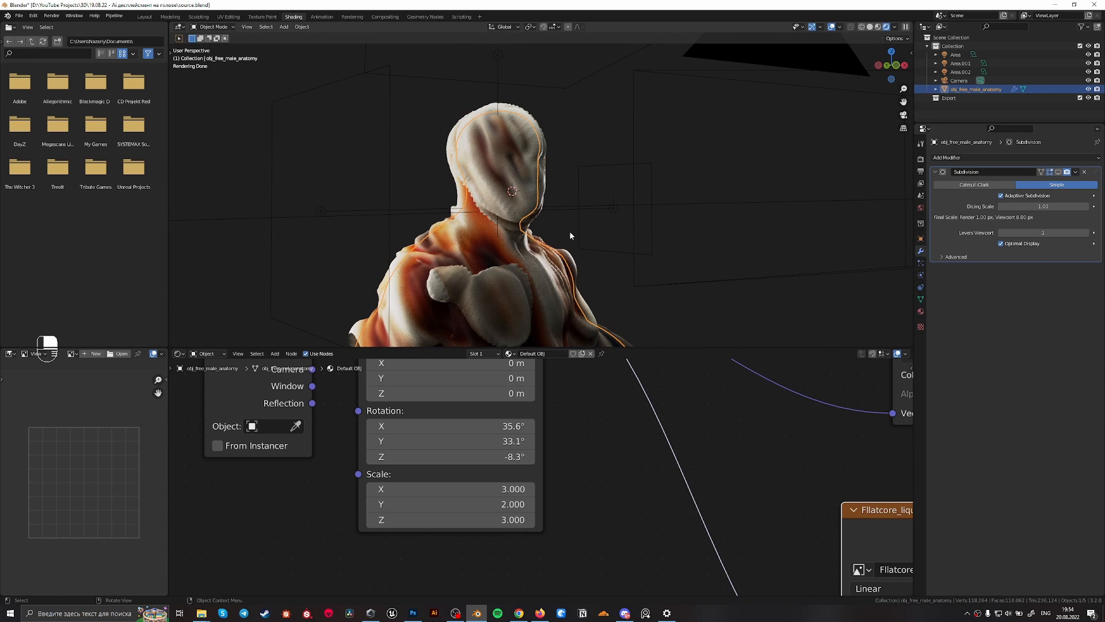
Adjust the Mapping node's scale to 5.22 on X and 0.89 on Y to stretch the texture
left_click(469, 504)
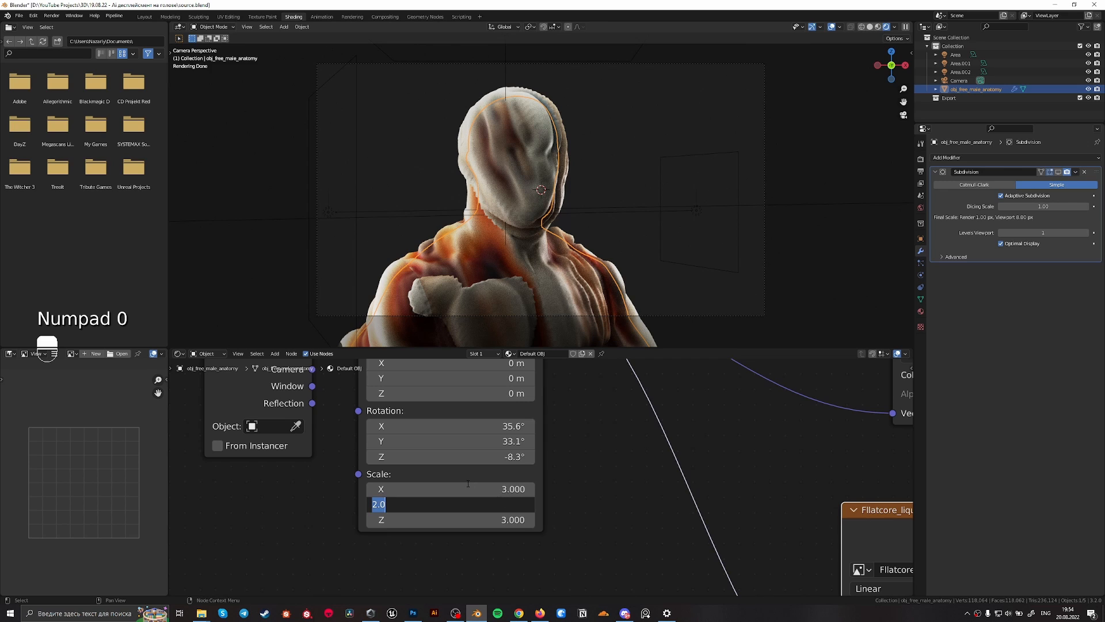
type("1")
key("Return")
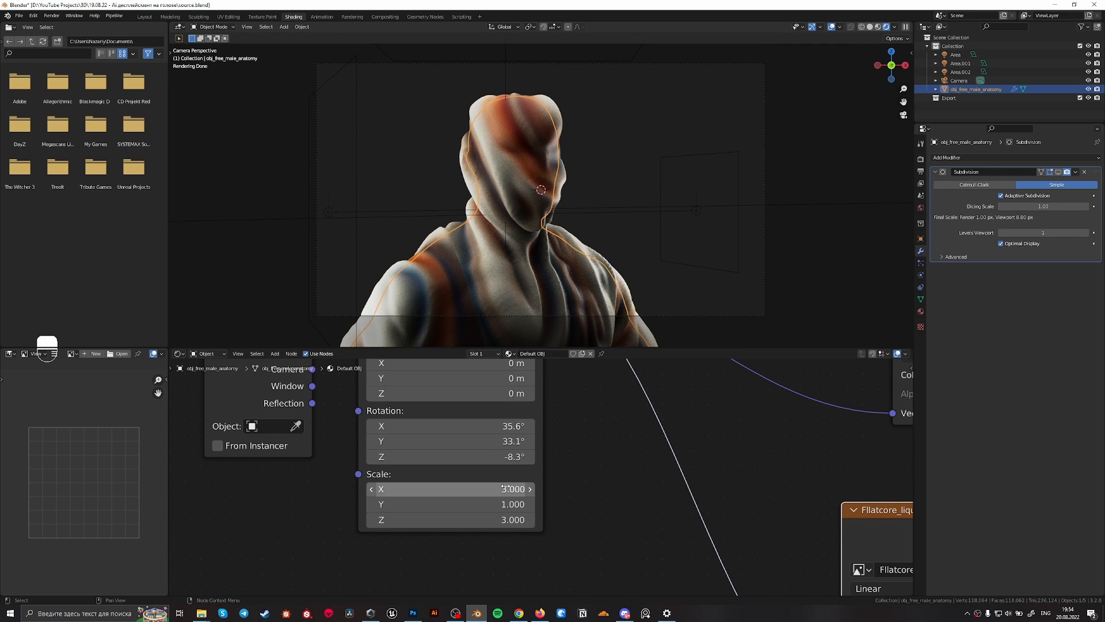
mouse_move(505, 488)
left_mouse_down("shift")
mouse_move(576, 488)
mouse_move(512, 504)
left_mouse_up("shift")
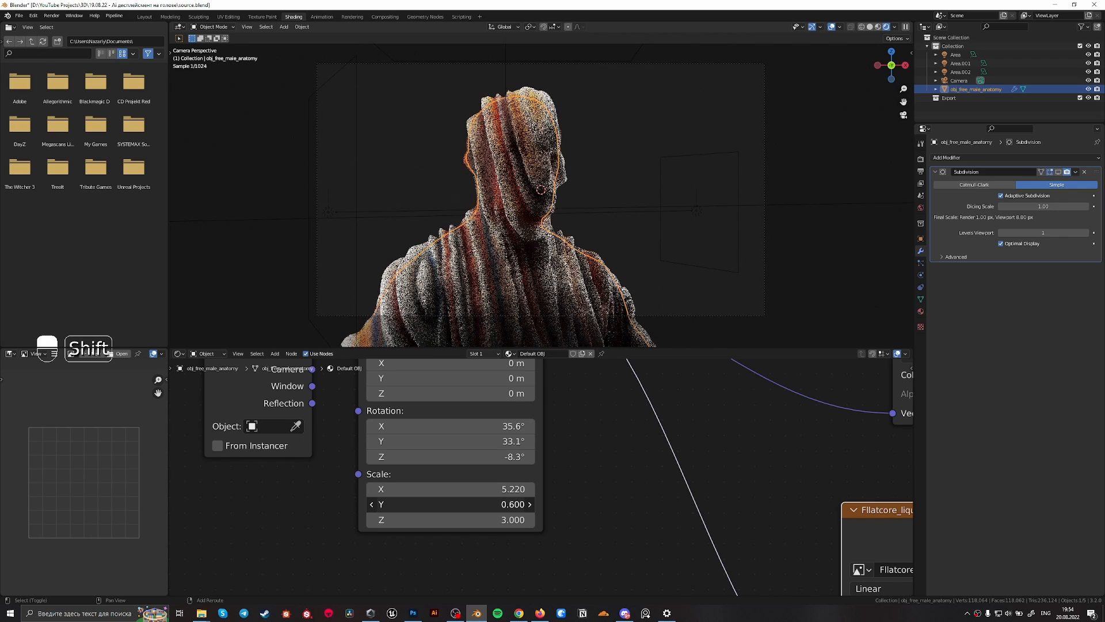
left_click_drag(511, 503, 514, 504, "shift")
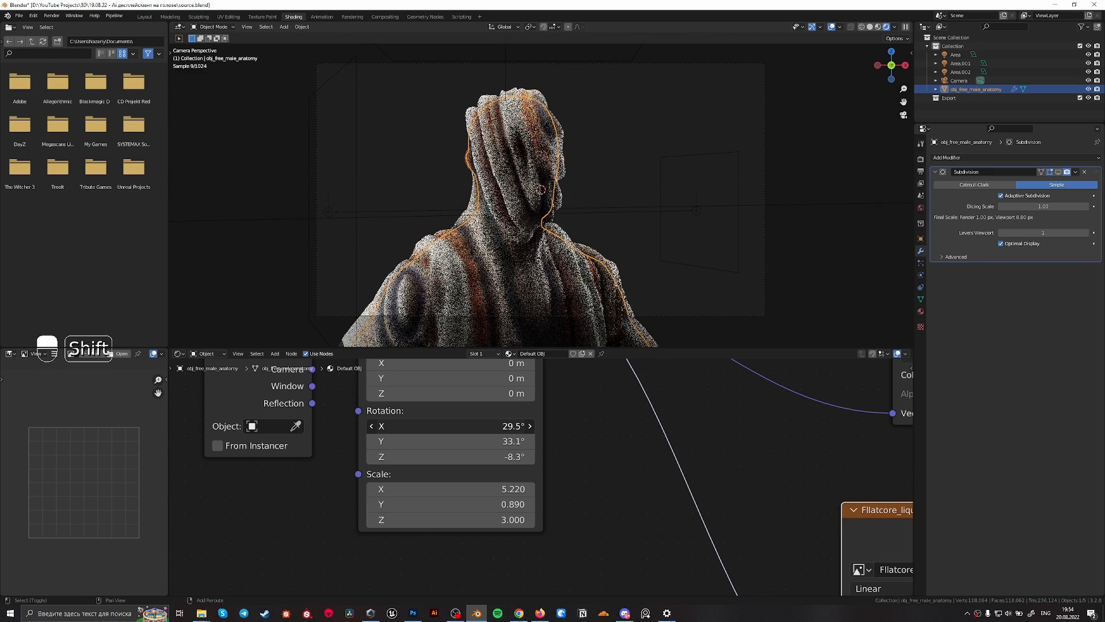
Try a different X rotation on the Mapping node and undo it
left_click_drag(513, 426, 518, 426, "shift")
key("ctrl+z")
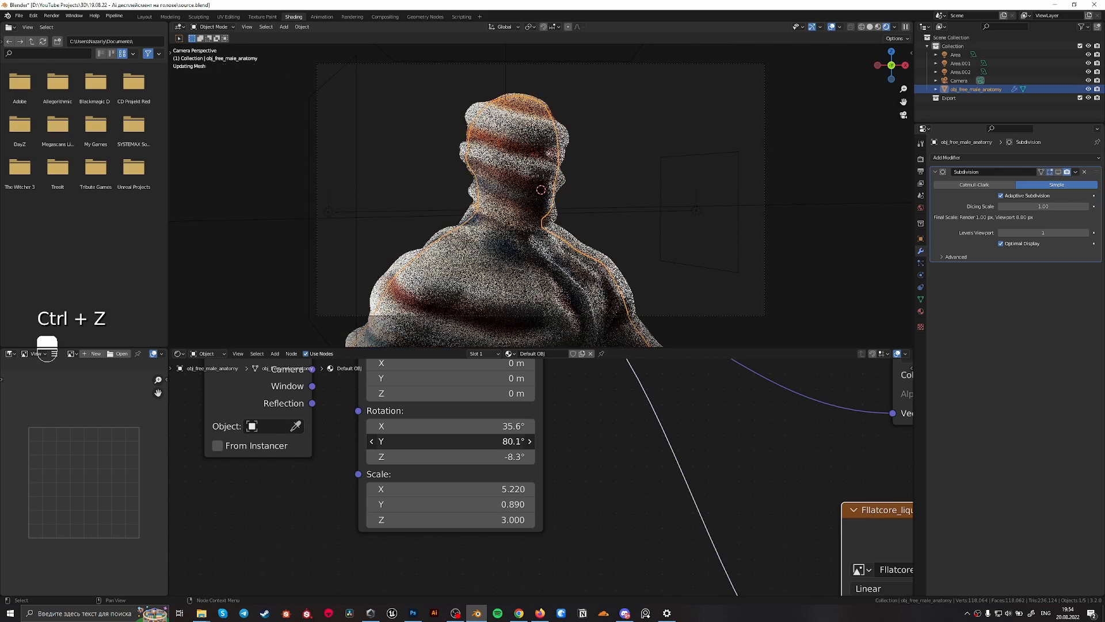
Set the Mapping node's rotation to about 11.5° on X and 57.7° on Y, undoing a trial Z rotation
left_click_drag(512, 441, 509, 440)
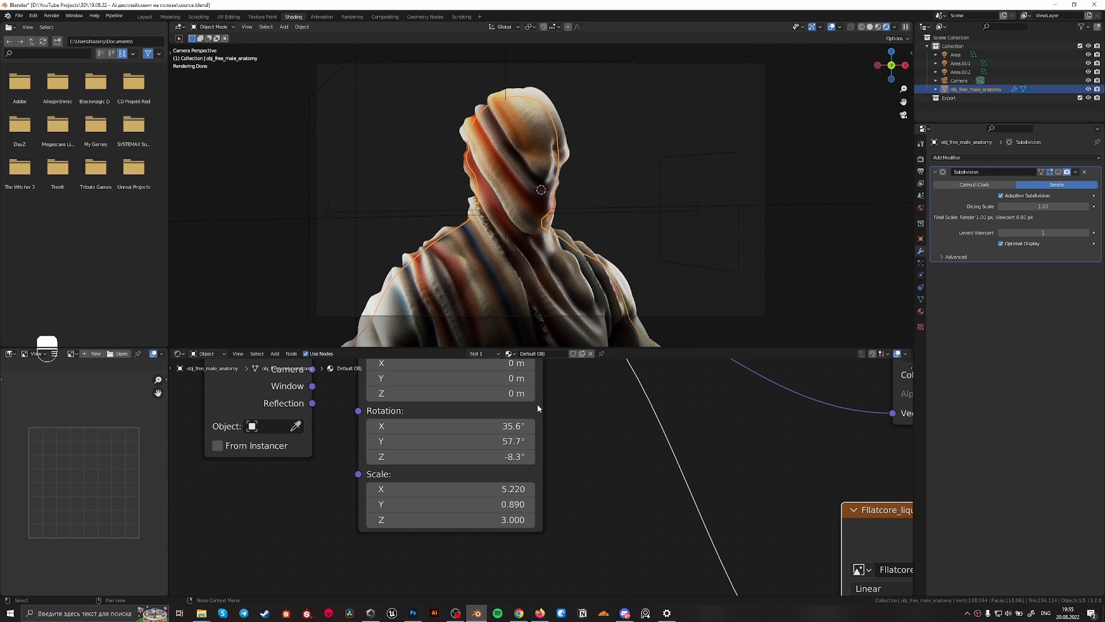
left_click_drag(512, 457, 528, 456)
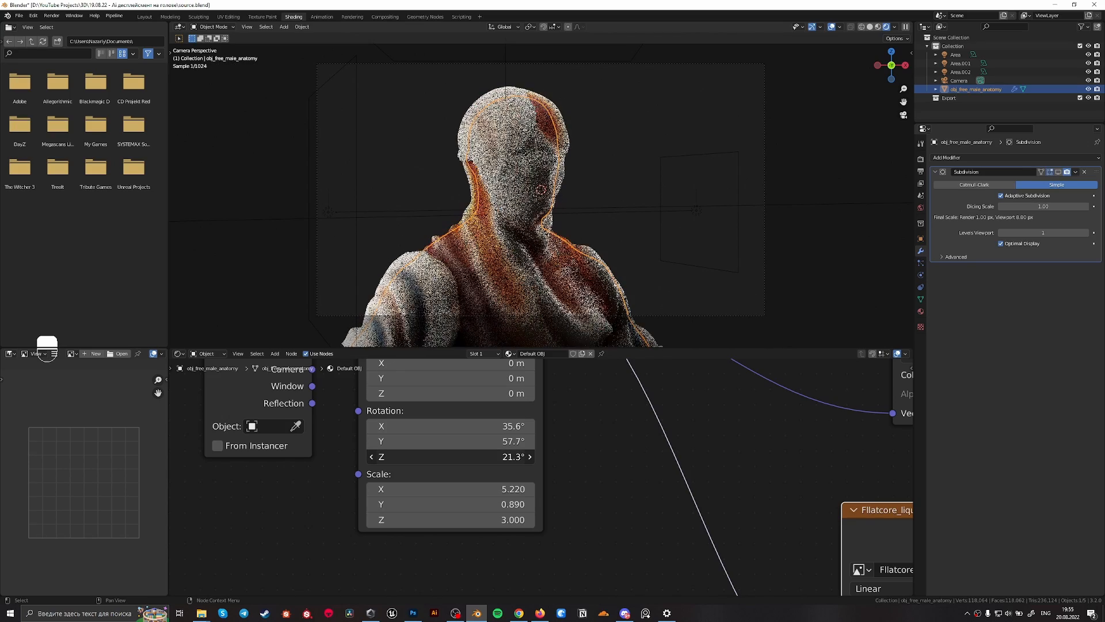
left_click_drag(527, 457, 503, 426)
key("ctrl+z")
key("ctrl+z")
Set the Mapping node's scale to 3 on X and 2 on Y
left_click(496, 485)
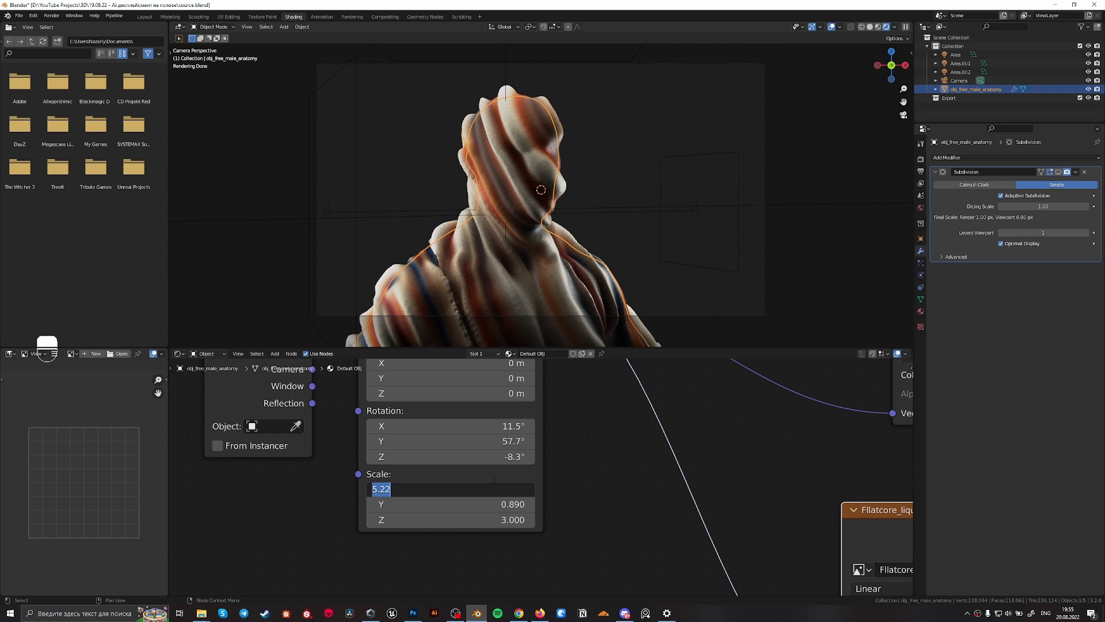
type("3")
key("Return")
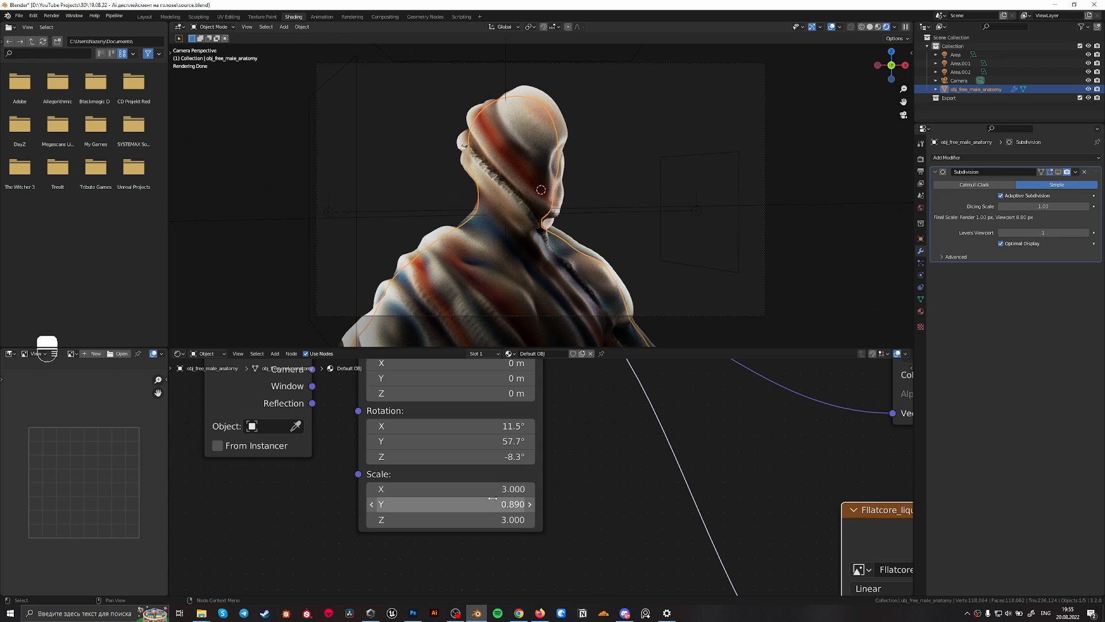
left_click(492, 501)
type("2")
key("Return")
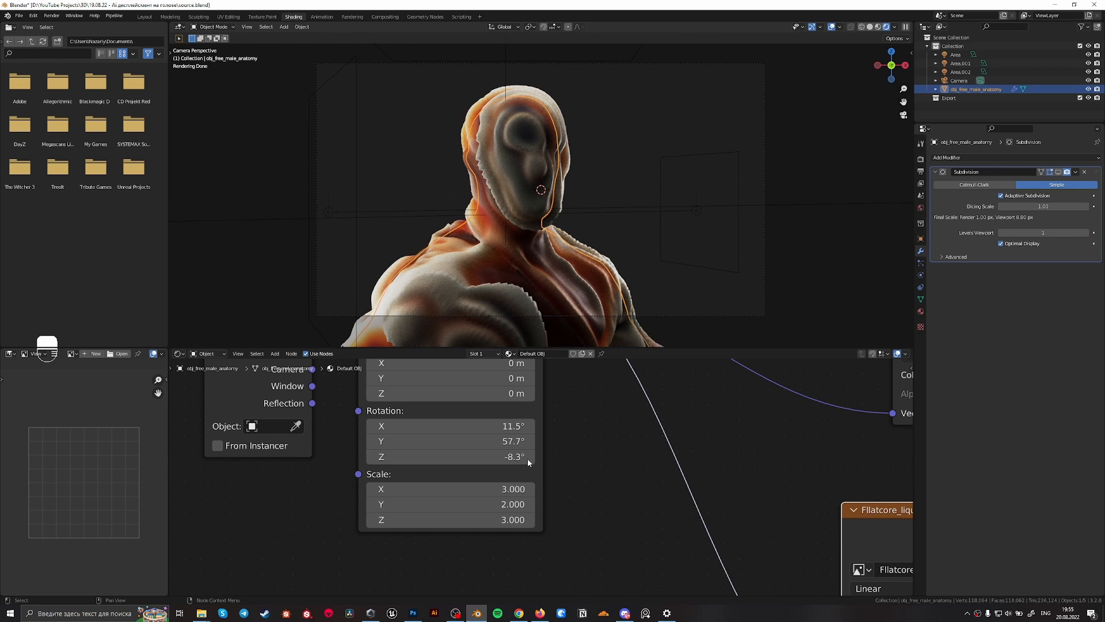
Try Z scale values of 5.4 and 1 on the Mapping node
left_click_drag(507, 520, 541, 519)
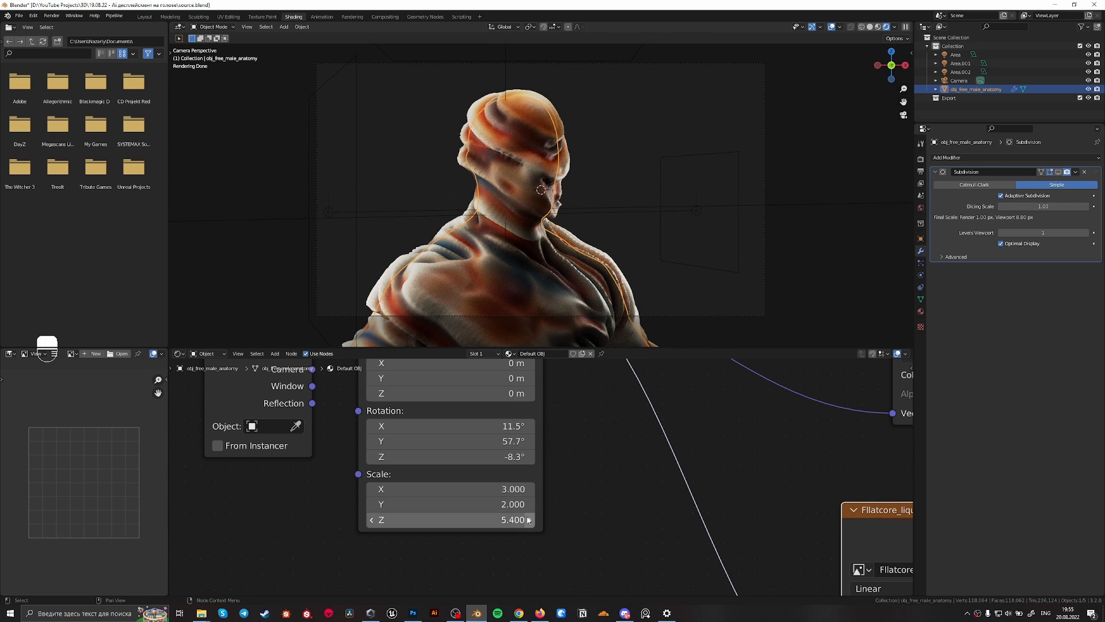
left_click(611, 225)
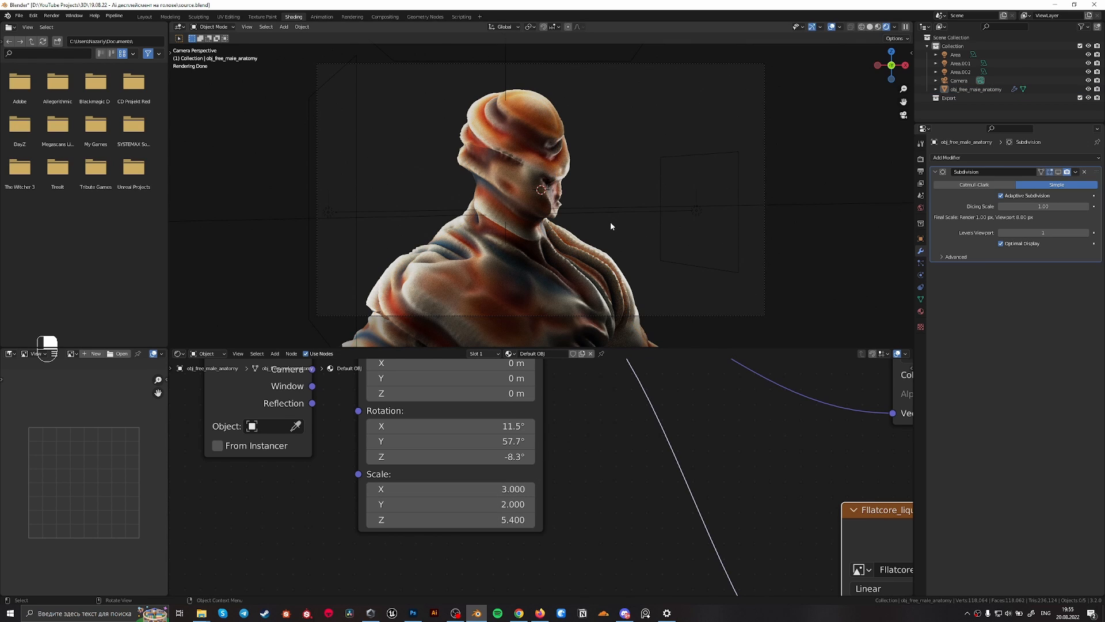
double_click(510, 520)
type("1")
key("Return")
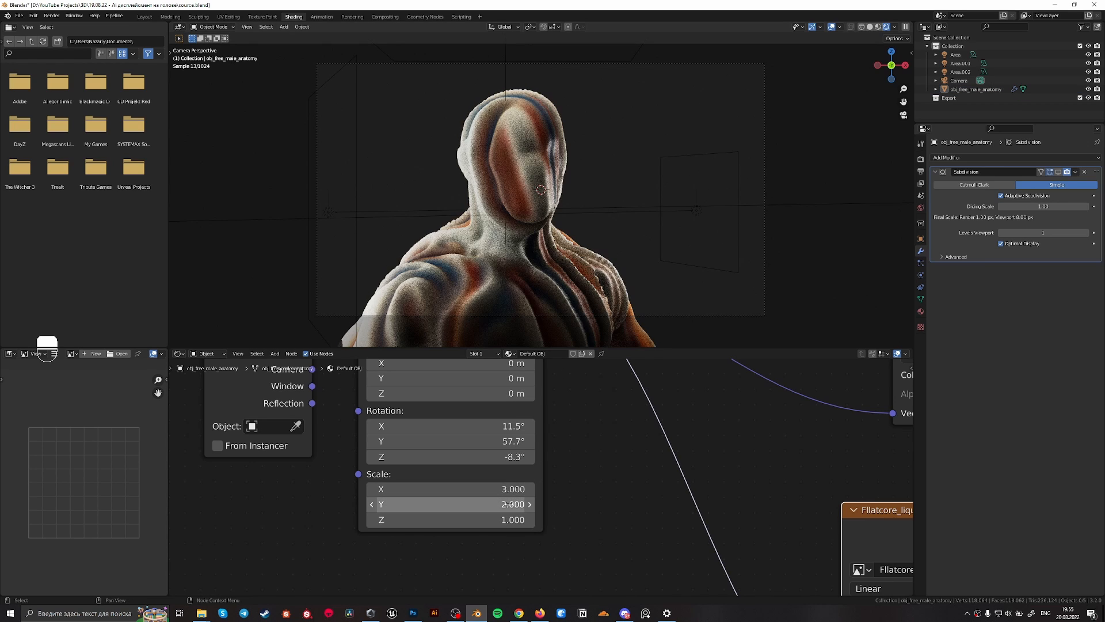
Compare Z scale values of 2, 3 and 4 on the Mapping node
double_click(499, 523)
key("Return")
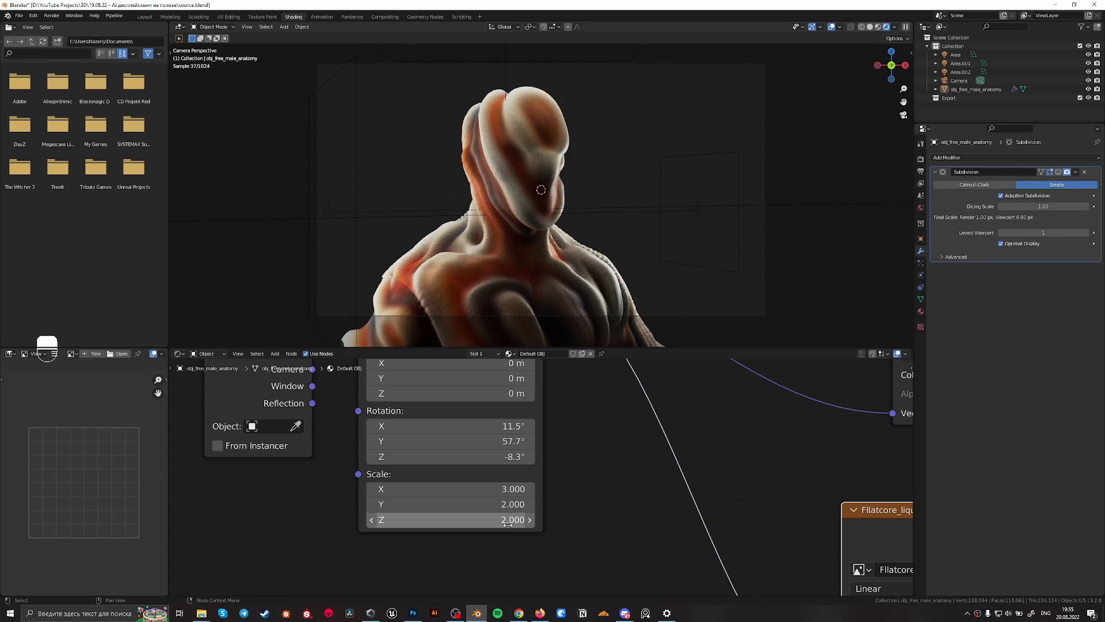
double_click(507, 515)
type("3")
key("Return")
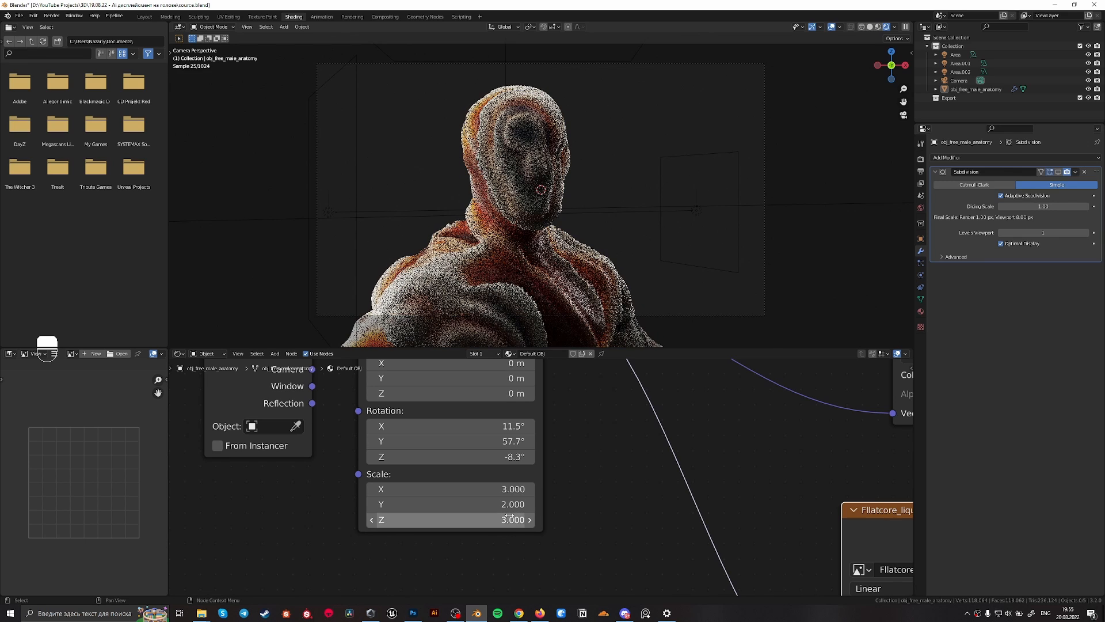
double_click(509, 516)
type("4")
key("Return")
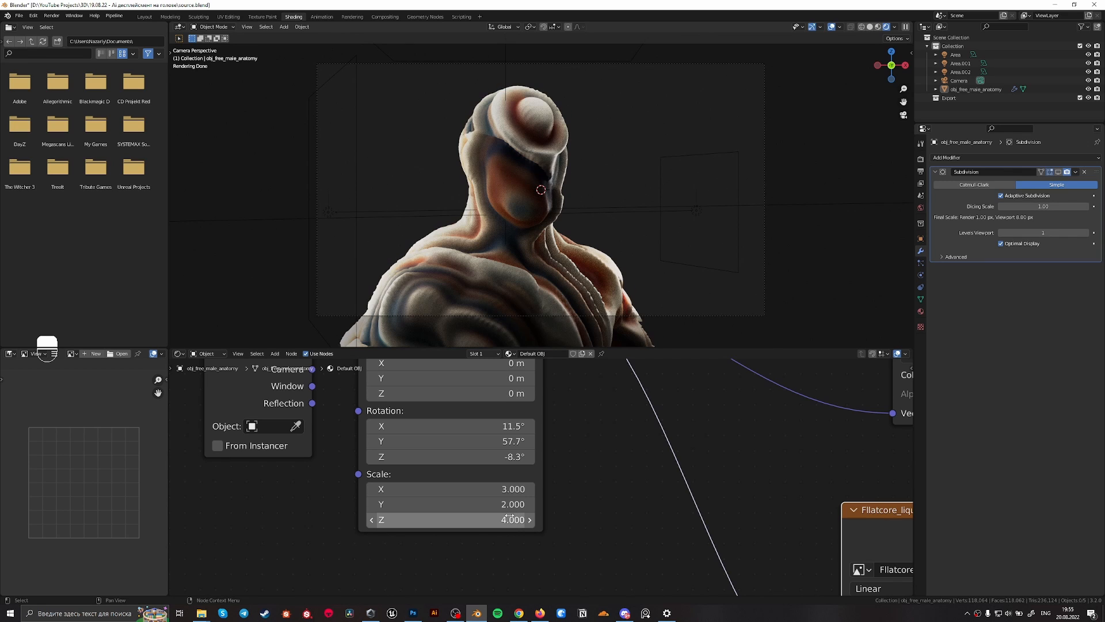
Set the Mapping node's scale to 1.7 on Y and 4.4 on Z and try new rotations, including 18.6° on X and 88.9° on Y
mouse_move(506, 515)
left_mouse_down()
mouse_move(528, 504)
mouse_move(492, 505)
mouse_move(506, 504)
left_mouse_up()
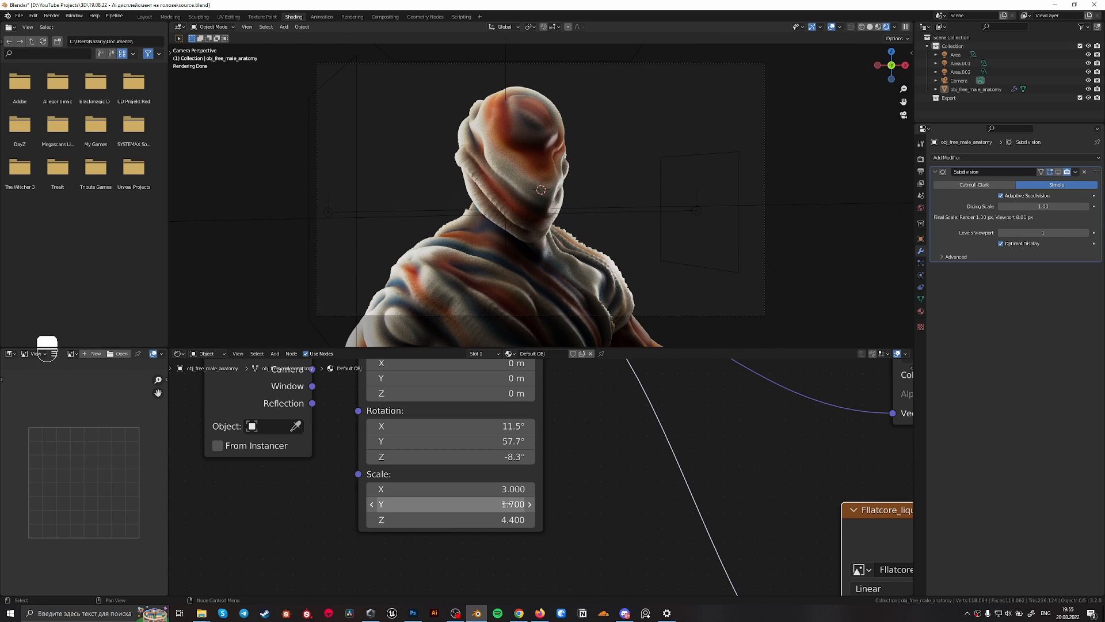
left_click_drag(507, 426, 525, 426)
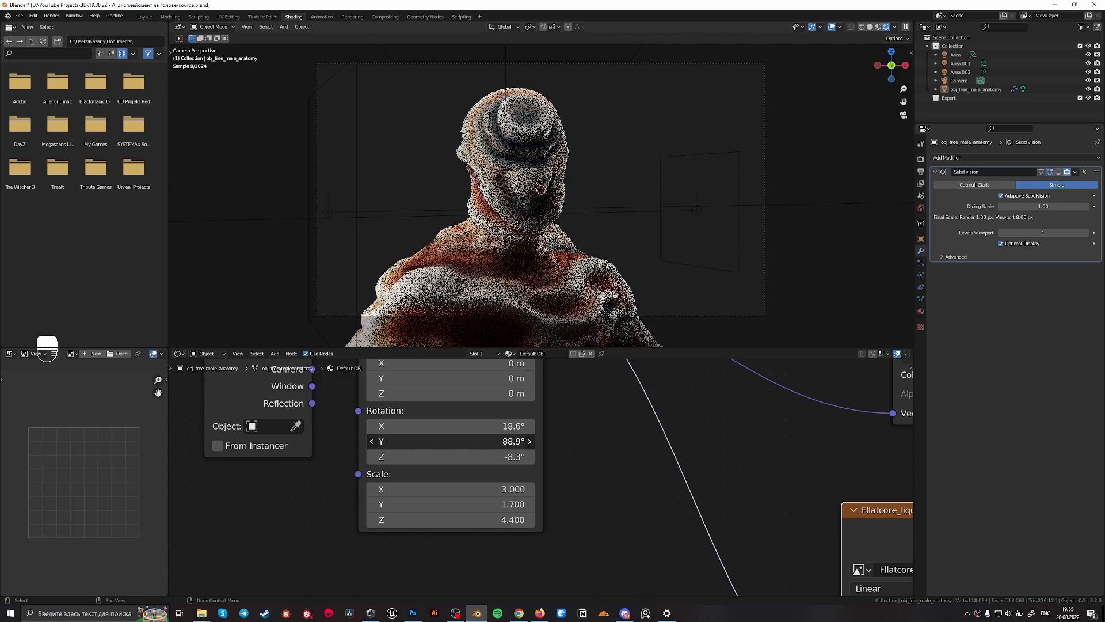
left_click_drag(501, 441, 522, 457)
left_click_drag(500, 442, 471, 442)
Undo the trial scale change on the Mapping node and set its Z scale to 3
left_click_drag(499, 489, 495, 519)
key("ctrl+z")
key("ctrl+z")
left_click(500, 520)
type("3")
key("Return")
Adjust the Mapping node's rotation to about -18.3° on X and 111° on Y, with the X scale at 3
left_click_drag(500, 426, 488, 426)
left_click_drag(500, 442, 514, 442)
mouse_move(461, 489)
left_mouse_down()
mouse_move(480, 490)
mouse_move(467, 504)
mouse_move(477, 505)
left_mouse_up()
key("ctrl+z")
left_click(461, 489)
type("3")
key("Return")
mouse_move(461, 441)
left_mouse_down()
mouse_move(446, 441)
mouse_move(458, 426)
left_mouse_up()
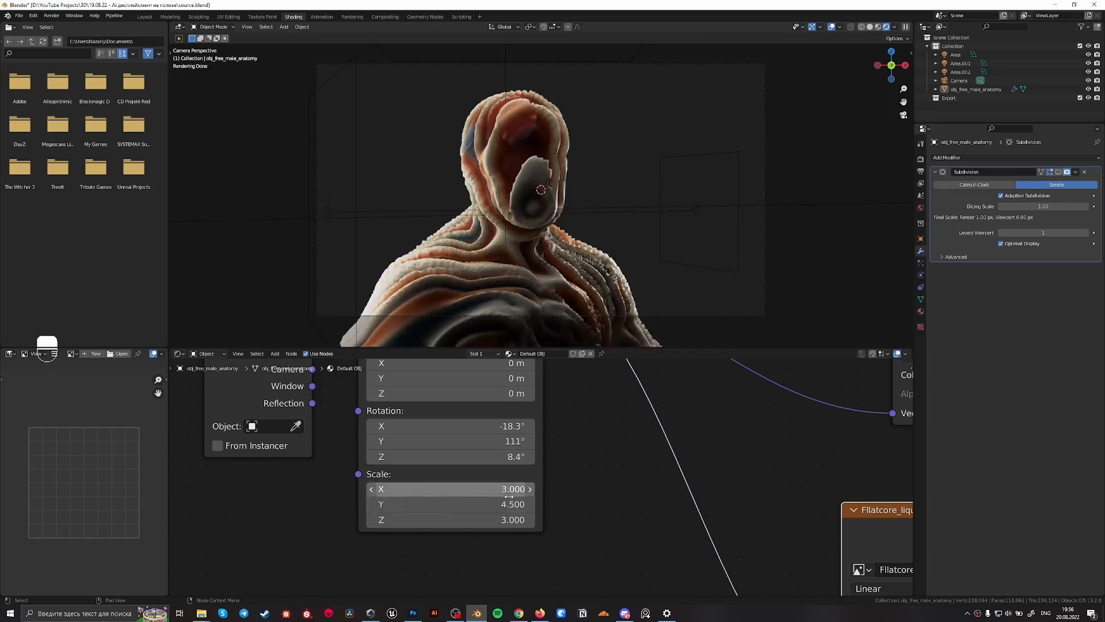
Set the Mapping node's scale to 3 on Y and -0.5 on Z, and reset its X and Y rotation to 0°
left_click_drag(460, 504, 452, 504)
mouse_move(460, 520)
left_mouse_down()
mouse_move(477, 520)
mouse_move(440, 520)
left_mouse_up()
left_click_drag(461, 442, 432, 426)
left_click(460, 426)
type("0")
key("Tab")
type("0")
key("Tab")
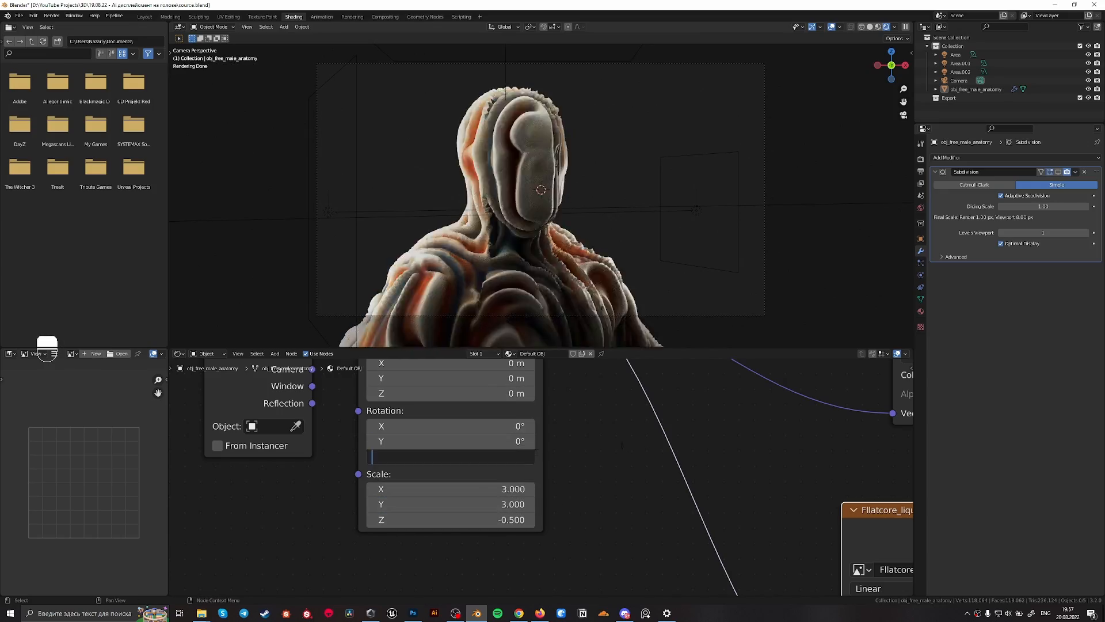
Try different X and Y scales on the Mapping node together with new rotations of about 34.3° on X and 42.4° on Z
left_click_drag(460, 489, 467, 489)
left_click_drag(461, 426, 419, 441)
left_click_drag(461, 457, 480, 457)
mouse_move(461, 504)
left_mouse_down()
mouse_move(518, 504)
mouse_move(472, 504)
left_mouse_up()
left_click_drag(460, 441, 474, 441)
left_click_drag(460, 426, 464, 426)
mouse_move(460, 456)
left_mouse_down()
mouse_move(475, 427)
mouse_move(496, 441)
mouse_move(478, 426)
mouse_move(478, 457)
mouse_move(489, 457)
mouse_move(444, 426)
mouse_move(469, 441)
left_mouse_up()
key("BackSpace")
Set the Mapping node's scale to 4 on all axes and its Y rotation to about -29.8°
double_click(460, 520)
type("3")
key("Return")
mouse_move(461, 489)
left_mouse_down("shift")
mouse_move(449, 489)
mouse_move(484, 489)
mouse_move(472, 504)
left_mouse_up("shift")
left_click_drag(495, 441, 512, 442)
left_click_drag(506, 489, 507, 520)
type("4")
key("Return")
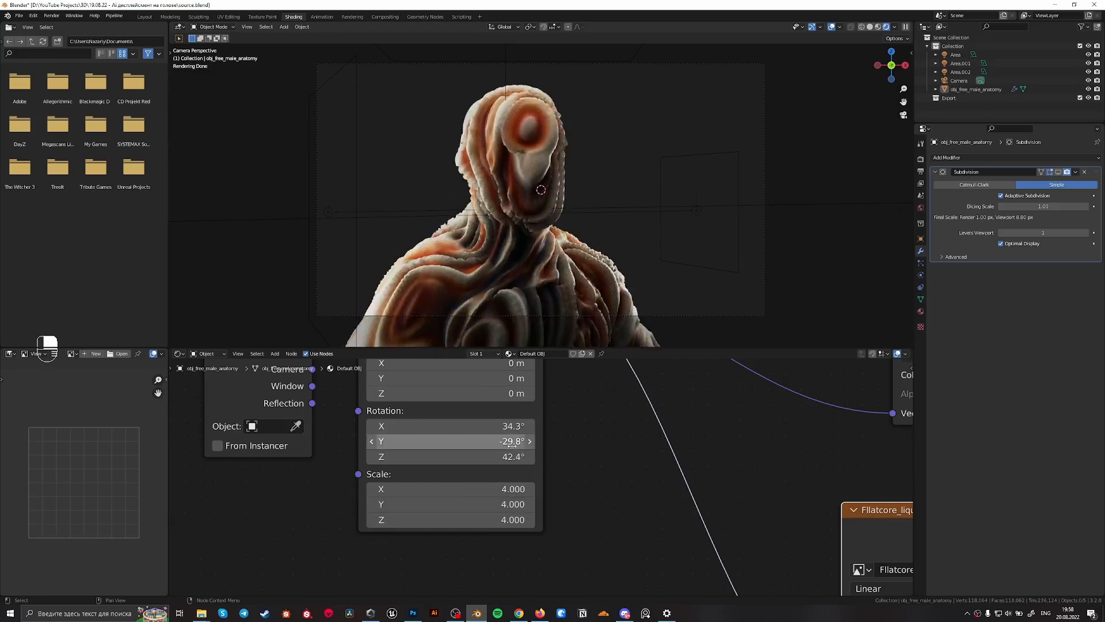
Set the Mapping node's X and Y scale to 3 and try further rotations on all three axes
left_click_drag(512, 445, 518, 445)
left_click_drag(512, 489, 511, 504)
type("3")
key("Return")
mouse_move(501, 442)
left_mouse_down()
mouse_move(518, 441)
mouse_move(498, 426)
left_mouse_up()
left_click_drag(506, 442, 524, 426)
left_click_drag(512, 456, 527, 456)
Set the Mapping node's scale to 3 on all axes, with Y location at -13.4 m and rotation about 10.7° on X and 8.7° on Y
middle_click_drag(555, 415, 551, 453)
left_click_drag(518, 416, 505, 417)
left_click_drag(516, 480, 489, 464)
left_click_drag(506, 528, 506, 558)
type("3")
key("Return")
Reset the Mapping node's Y location to 0 m and set its rotation to about 24.7° on X, 34.3° on Y and 0° on Z
left_click(501, 417)
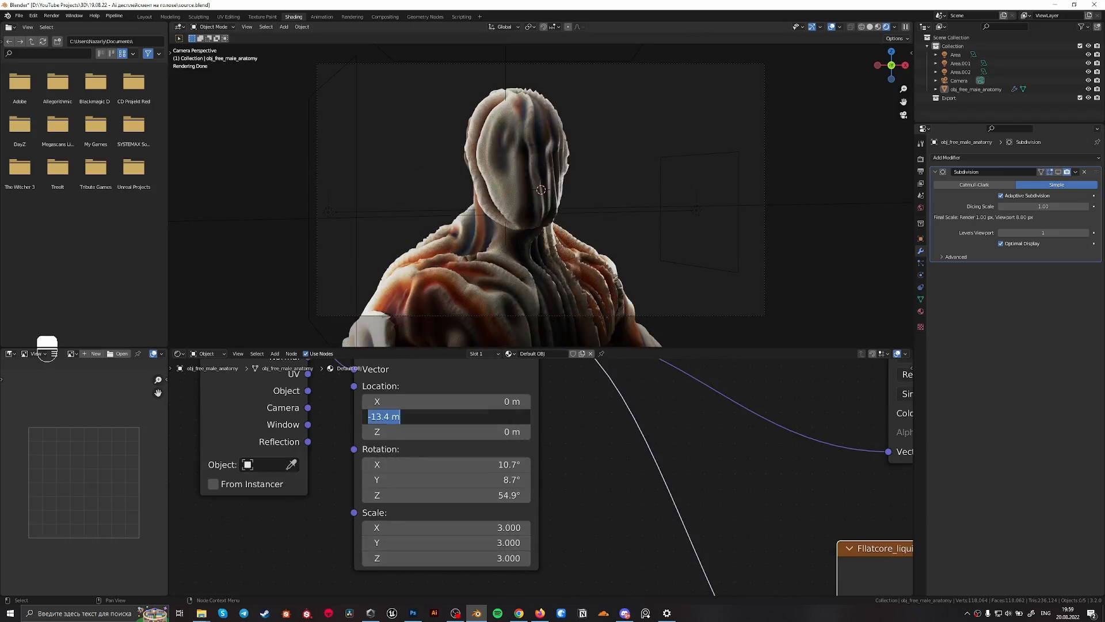
type("0")
key("Return")
left_click_drag(489, 495, 460, 465)
left_click_drag(489, 480, 460, 480)
left_click_drag(484, 495, 495, 495)
type("0")
key("Return")
Adjust the Mapping node's X scale to 2.86 and undo the trial changes to its rotation and Y location
left_click_drag(495, 465, 468, 465)
key("ctrl+z")
mouse_move(484, 542)
left_mouse_down()
mouse_move(400, 543)
mouse_move(552, 527)
mouse_move(481, 527)
left_mouse_up()
key("ctrl+z")
left_click_drag(489, 417, 501, 417, "shift")
key("ctrl+z")
left_click_drag(500, 480, 526, 465, "shift")
key("ctrl+z")
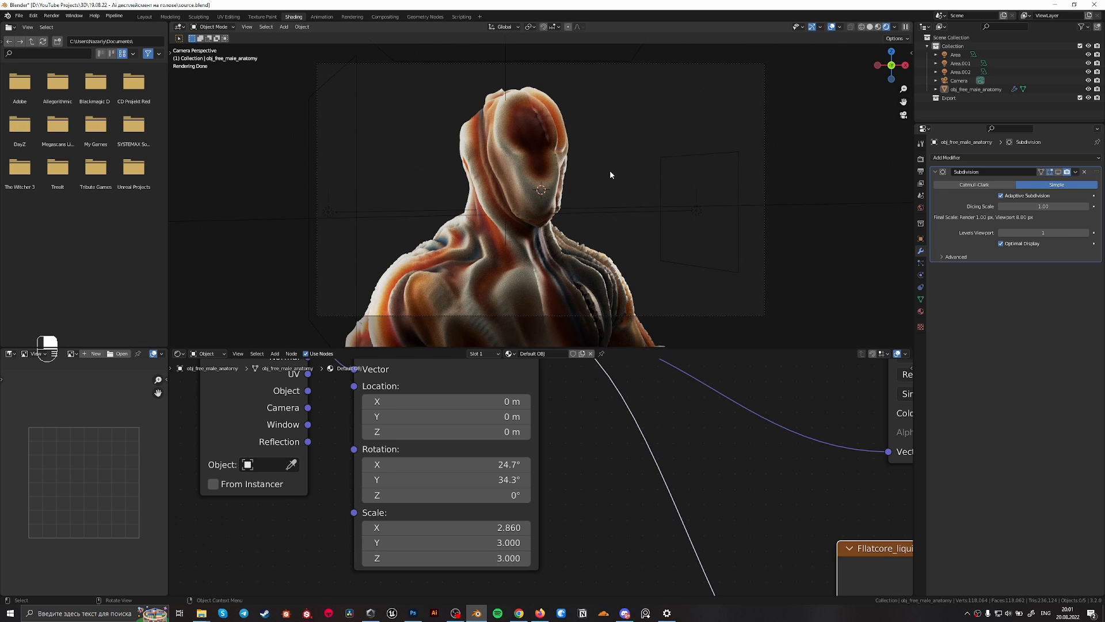
Inspect the displaced figure from another angle, return to the camera view and select the figure
middle_click_drag(489, 172, 581, 216)
key("KP_0")
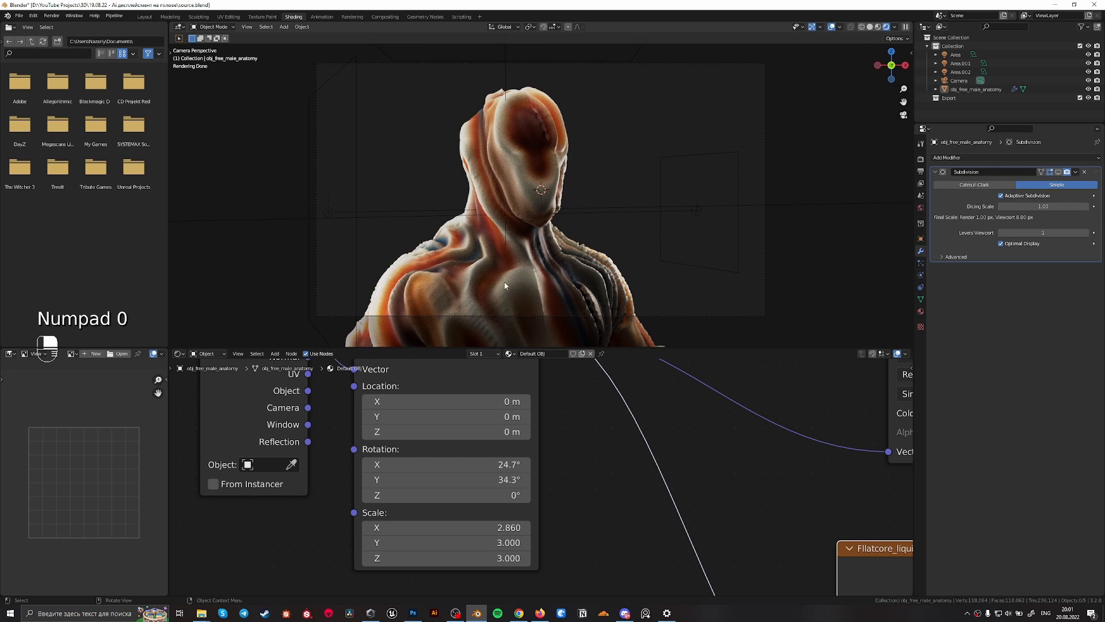
left_click(505, 286)
scroll(518, 283, "down", 3)
scroll(626, 277, "up", 2)
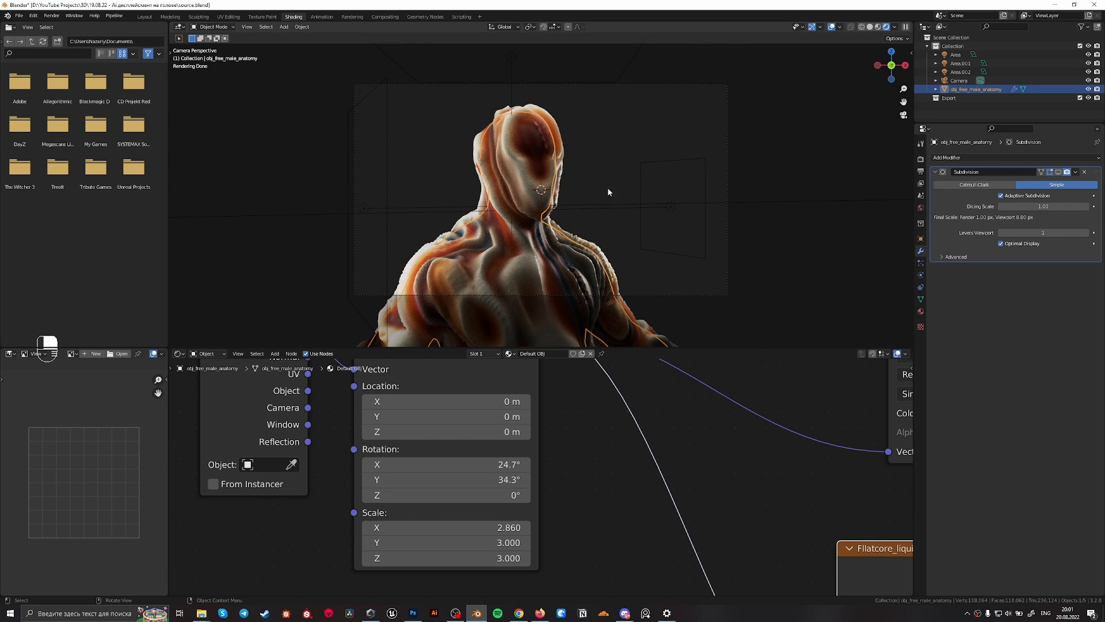
Examine the figure's material nodes from the Mapping node through the image textures and Principled shader to the Displacement node
scroll(523, 448, "down", 4)
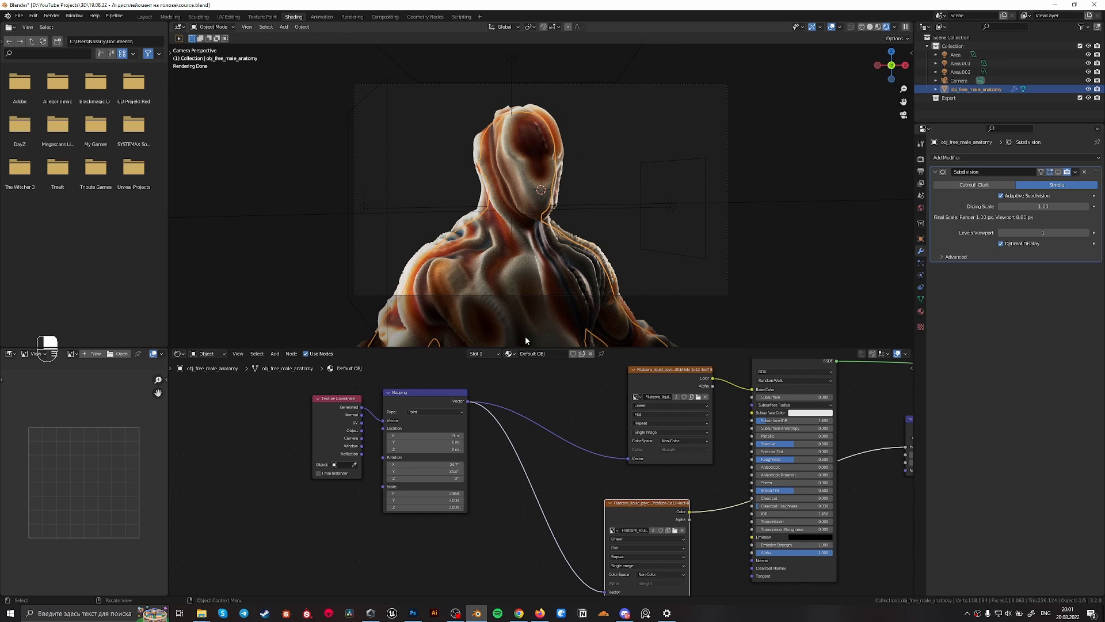
middle_click_drag(594, 421, 417, 428)
middle_click_drag(531, 459, 533, 430)
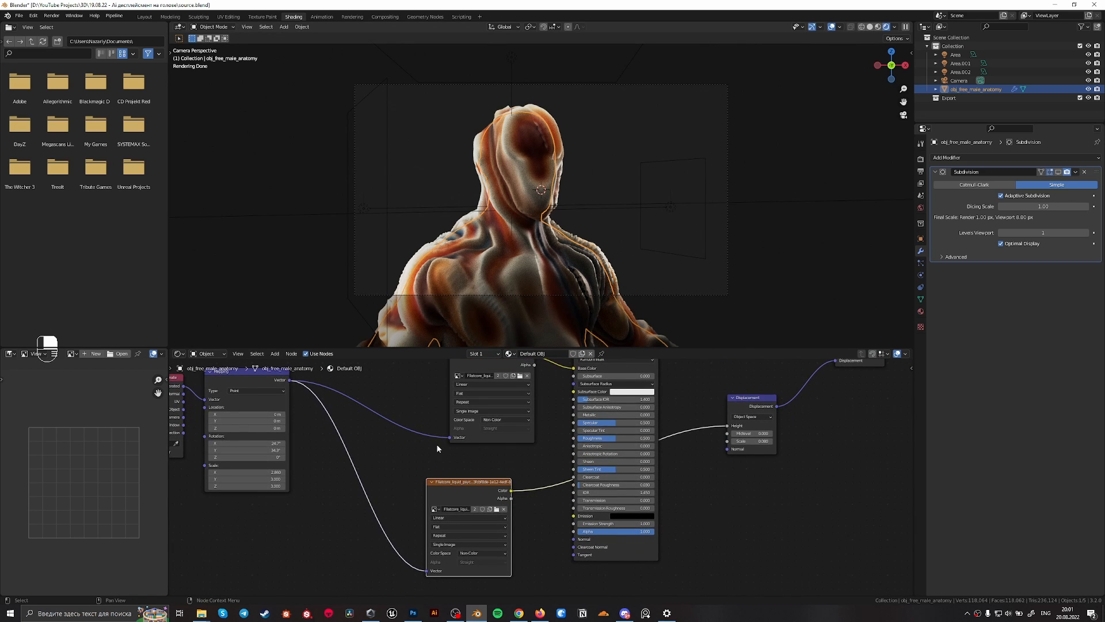
scroll(438, 448, "up", 3)
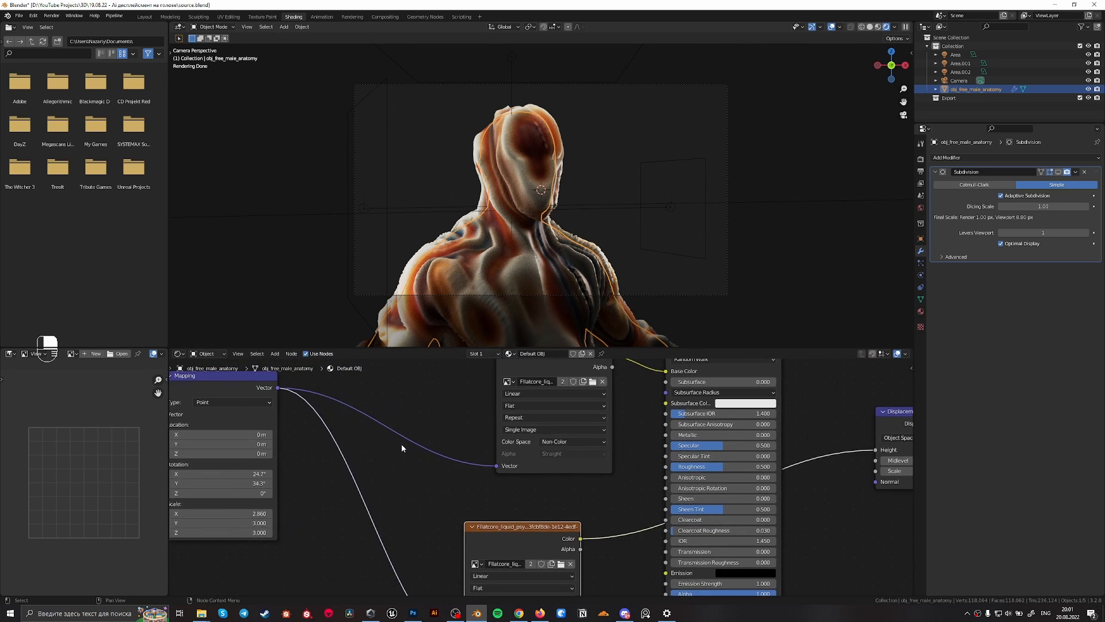
middle_click_drag(402, 448, 683, 415)
middle_click_drag(599, 429, 396, 439)
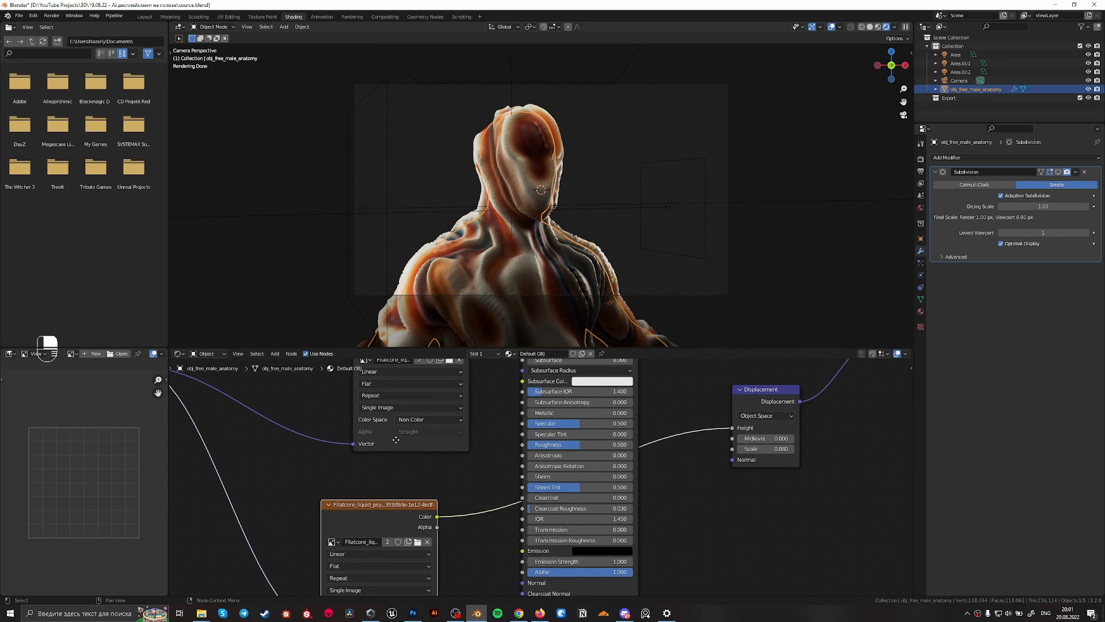
scroll(537, 441, "down", 1)
middle_click_drag(802, 404, 769, 434)
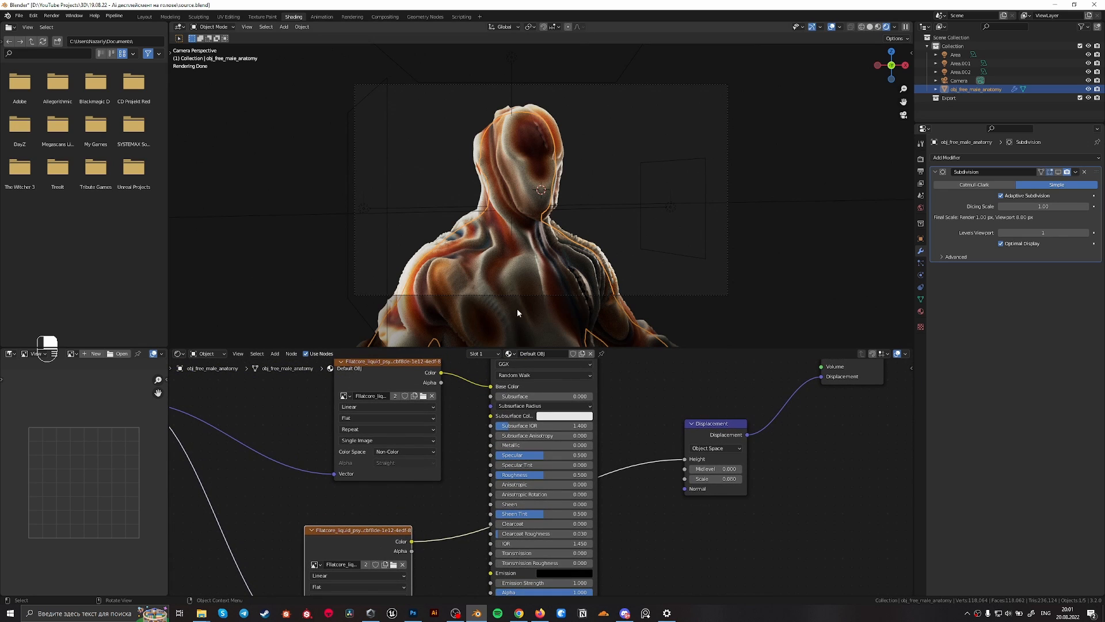
middle_click_drag(567, 439, 645, 405)
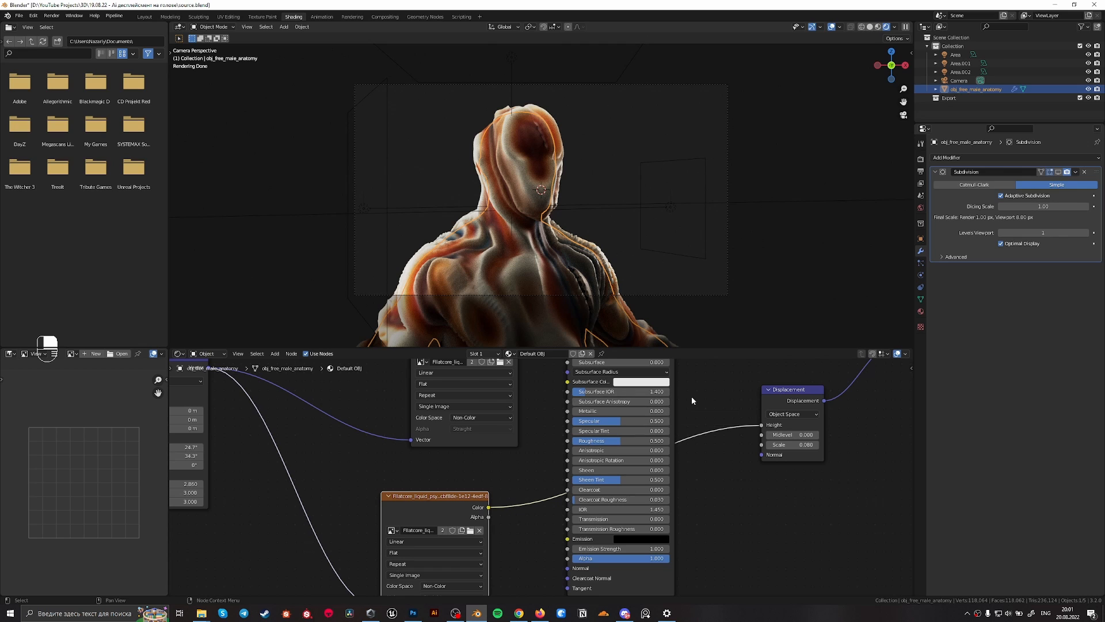
middle_click_drag(692, 396, 685, 461)
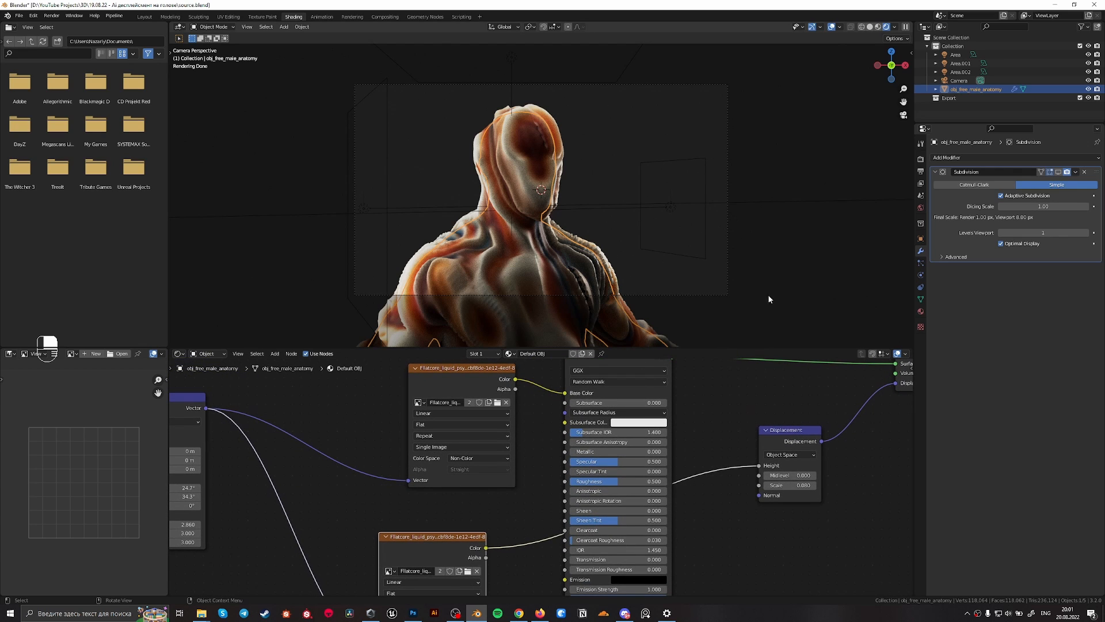
middle_click_drag(748, 511, 734, 468)
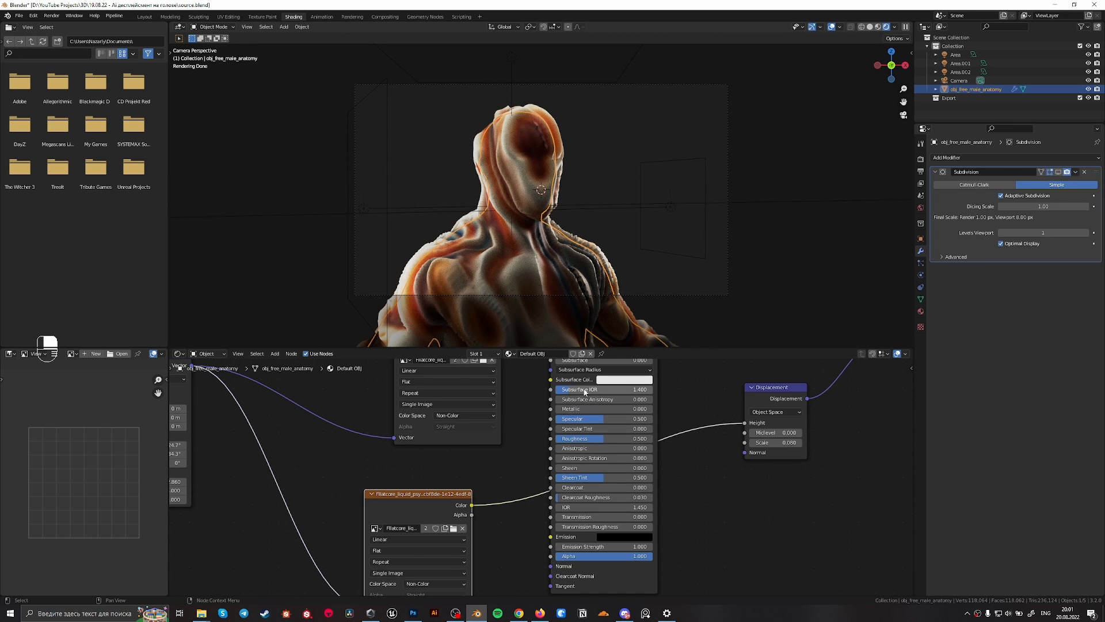
Raise the Principled shader's Subsurface to about 0.22 and set its Subsurface Color to light blue
left_click_drag(577, 362, 599, 363)
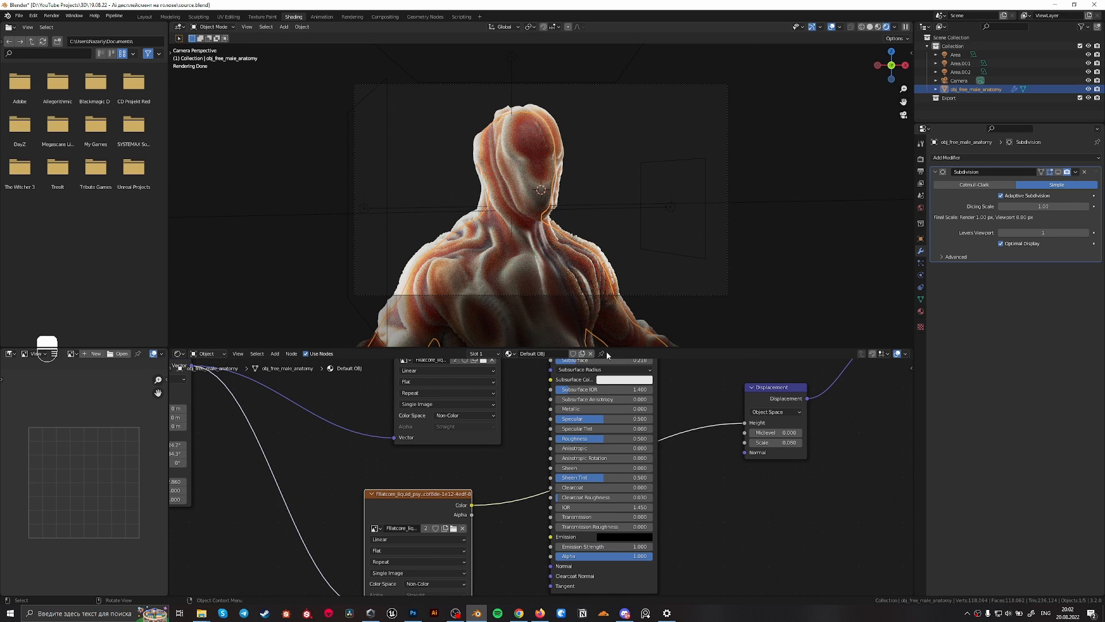
left_click(602, 380)
left_click(642, 271)
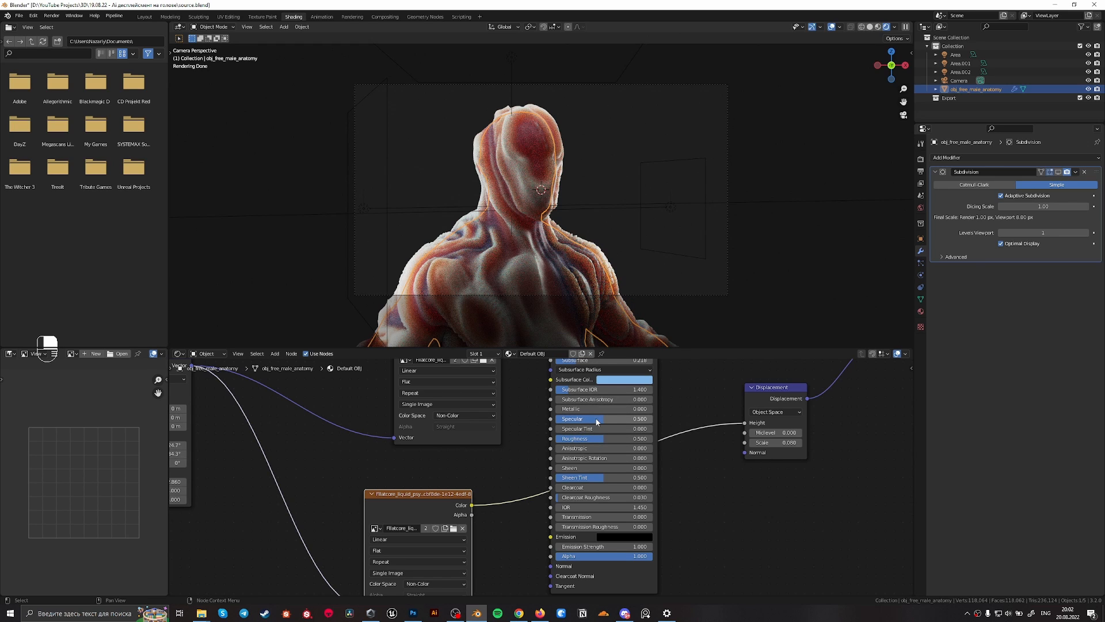
Try Roughness values of about 0.265 and 0.1 on the Principled shader
left_click_drag(592, 439, 565, 439)
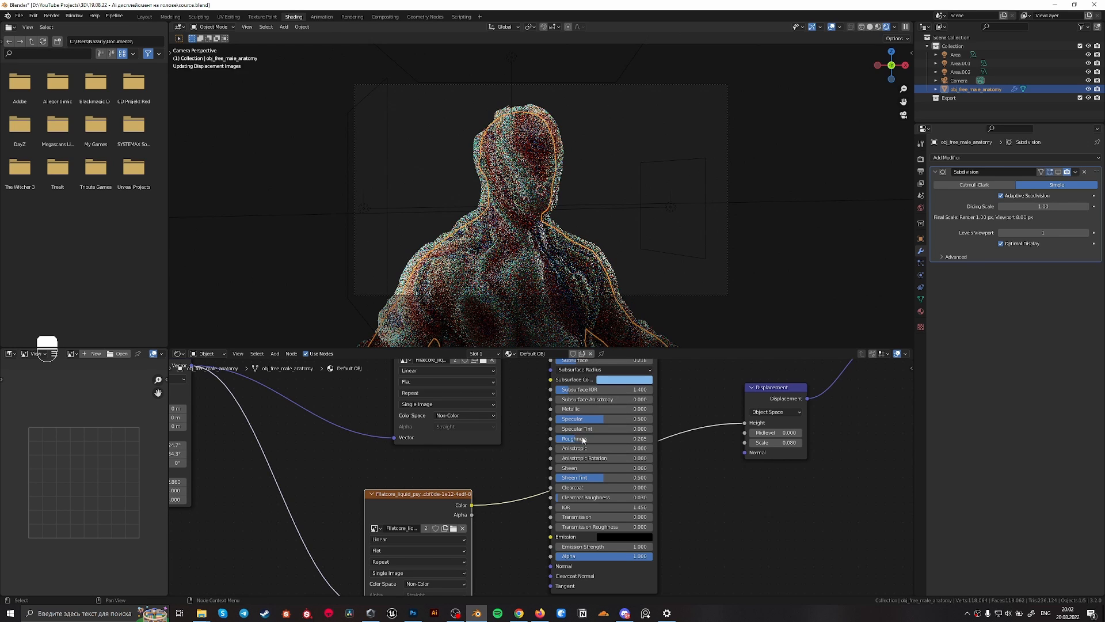
double_click(583, 438)
key("BackSpace")
key("BackSpace")
key("BackSpace")
key("BackSpace")
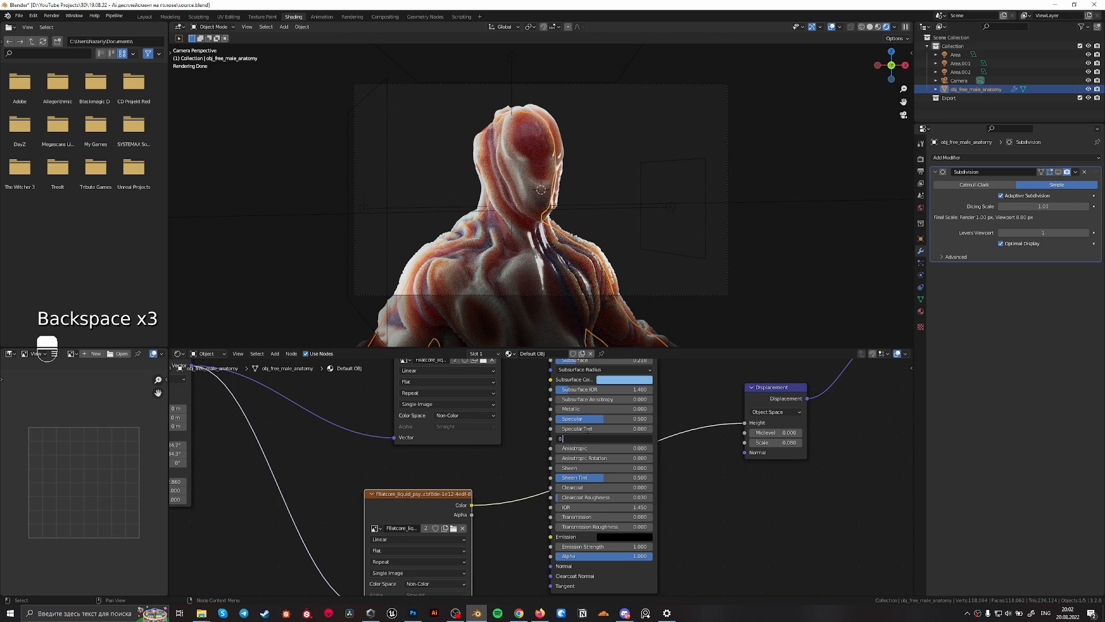
type("1")
key("Return")
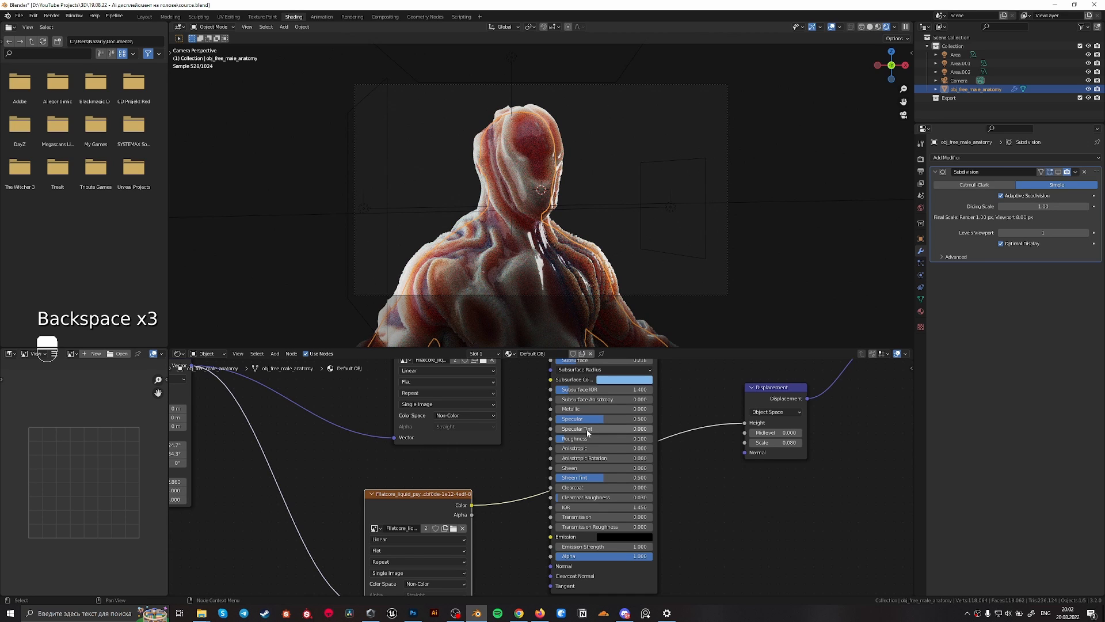
Set the Principled shader's Roughness to 0.2 and its Transmission to 1
double_click(601, 439)
key("Return")
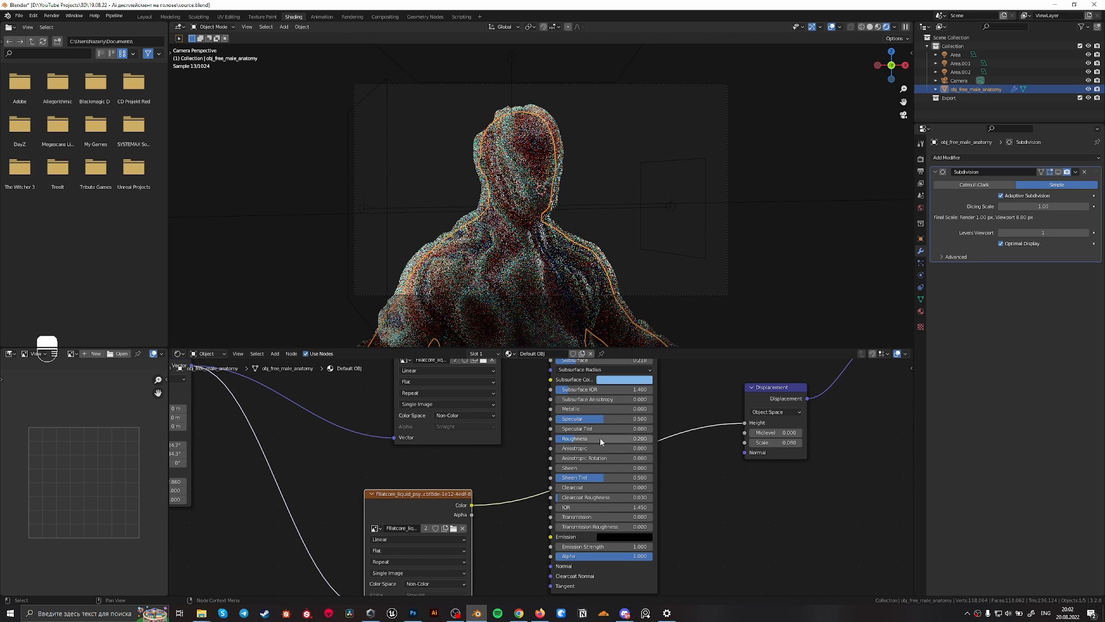
left_click_drag(576, 517, 654, 518)
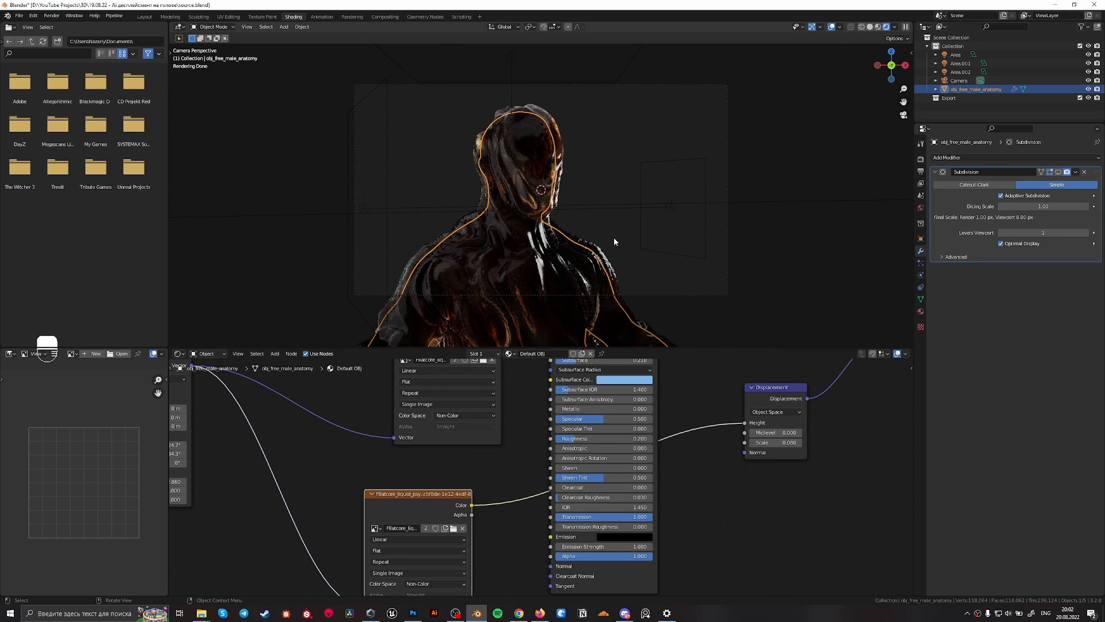
Add a Solidify modifier to the figure with a thickness of 0.03 m
left_click(968, 156)
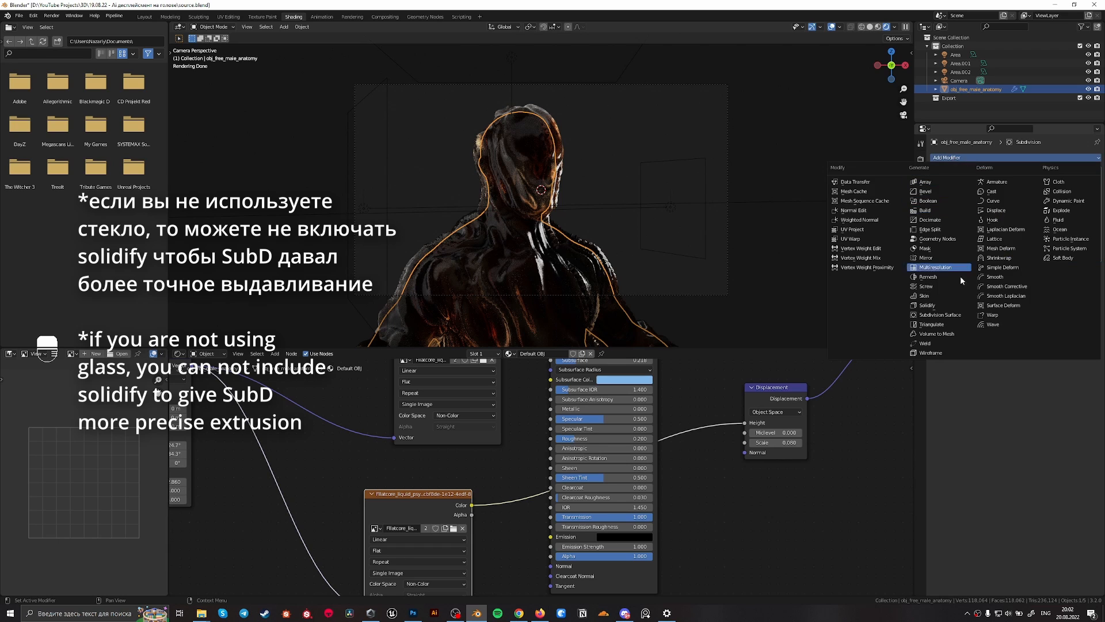
left_click(955, 306)
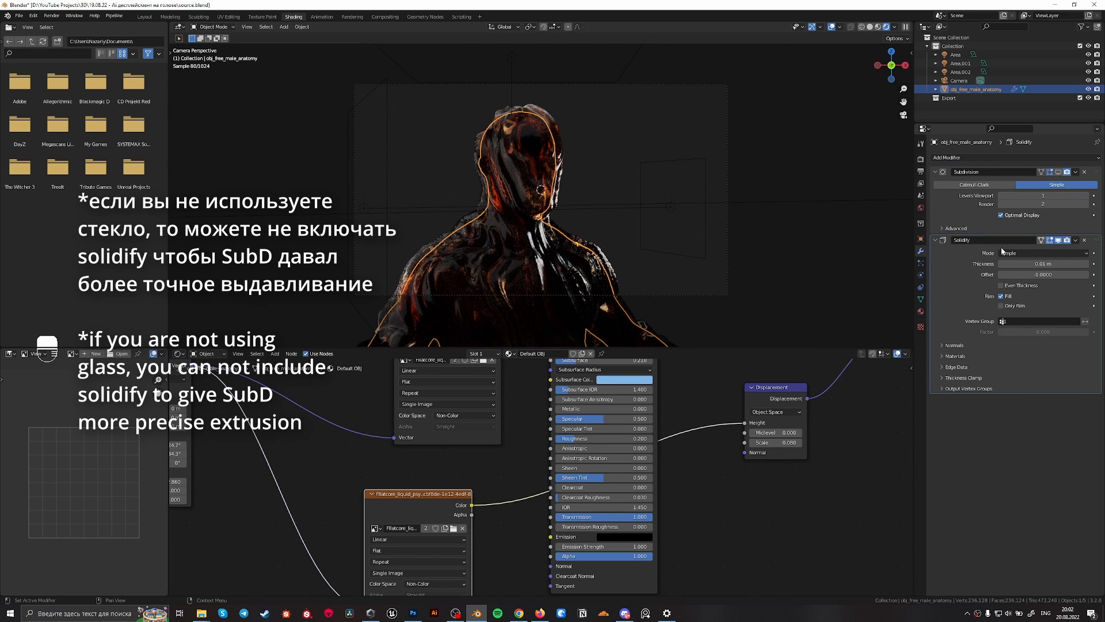
left_click_drag(1043, 263, 1062, 264, "shift")
Add another area light at the world origin and rotate it -90° about the global X axis
middle_click_drag(679, 253, 633, 250)
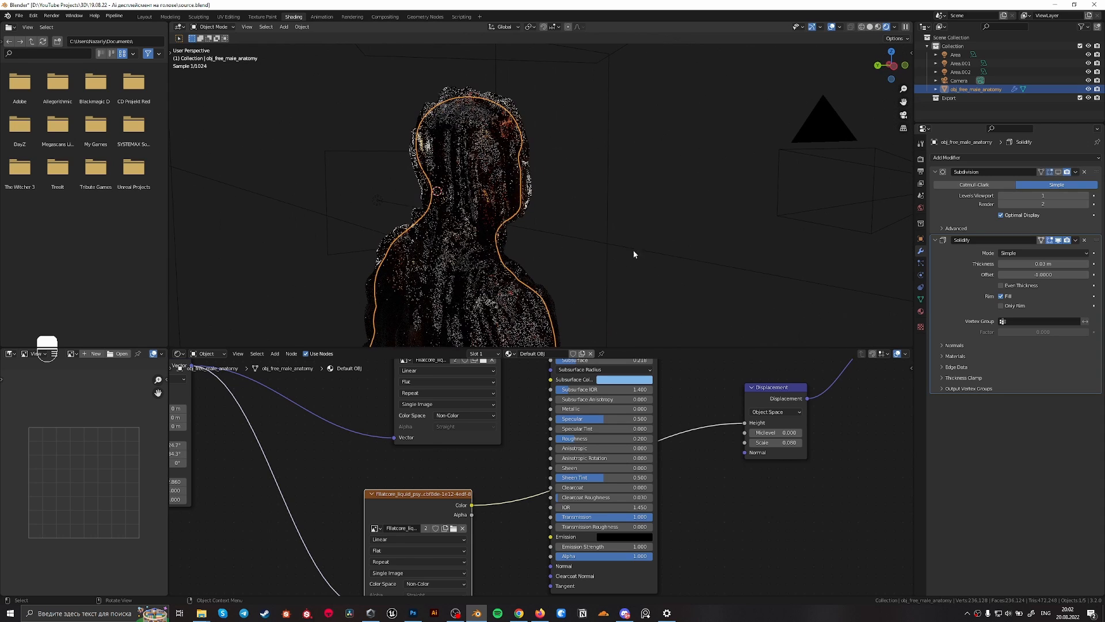
key("shift+a")
middle_click_drag(655, 191, 554, 214)
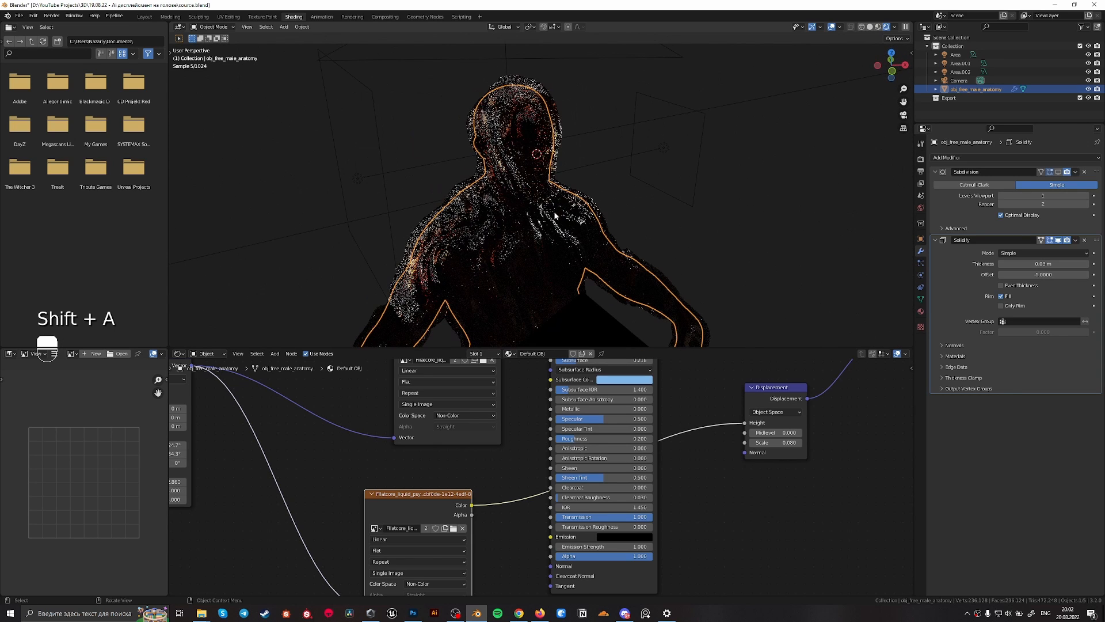
key("shift+a")
mouse_move(555, 216)
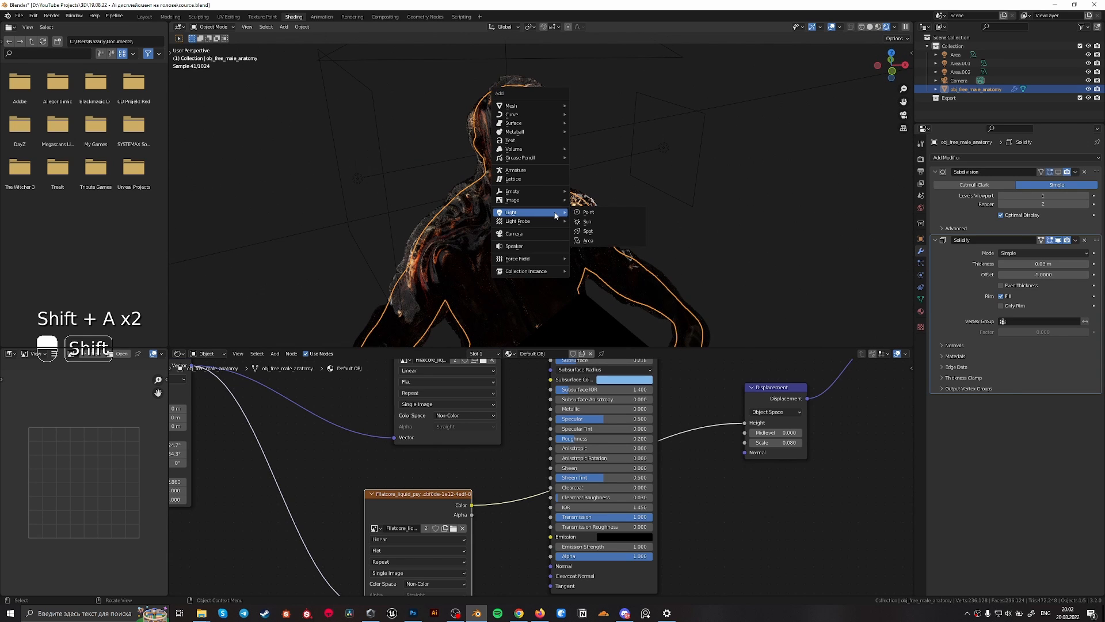
left_click(608, 242)
type("rx")
type("90")
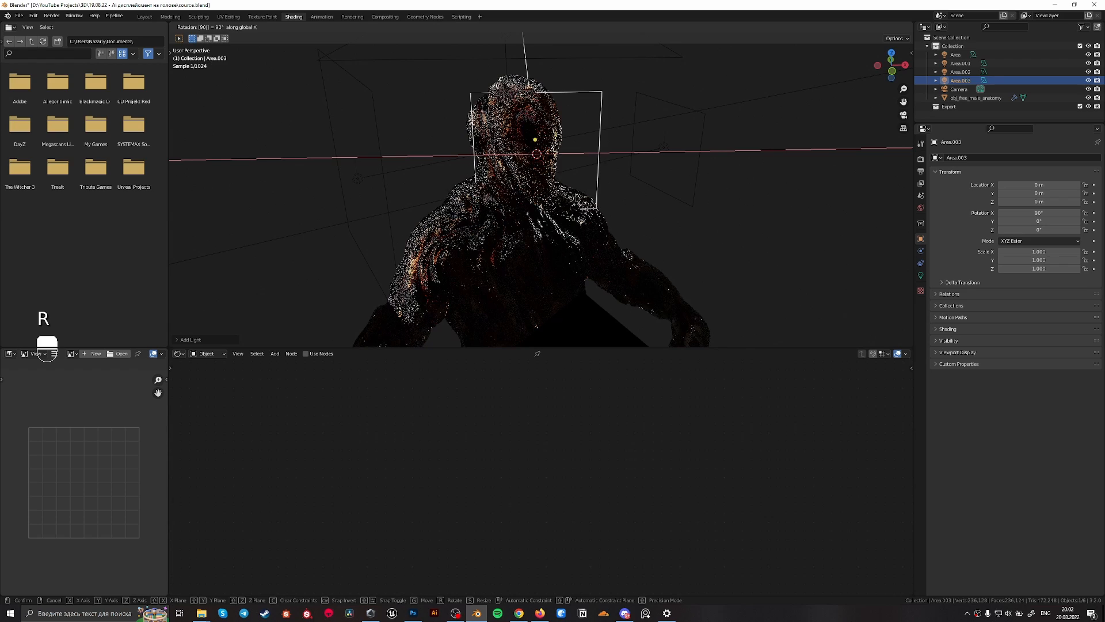
key("minus")
key("Return")
Scale the new area light to about 2.2 and move it along Y to about 0.47 m behind the figure
key("KP_0")
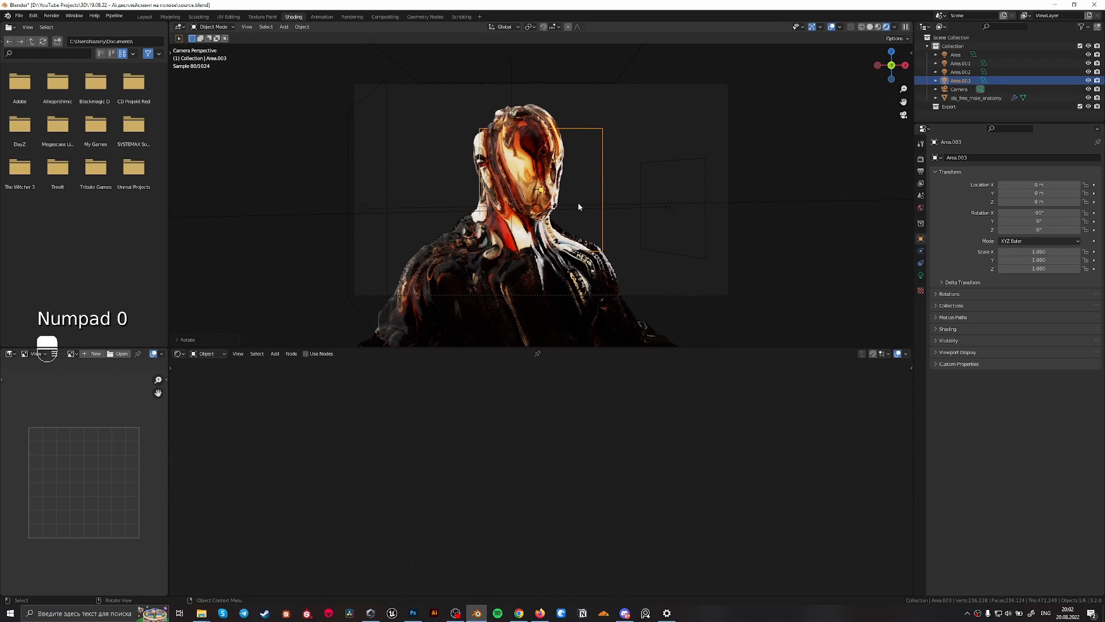
key("s")
left_click(641, 233)
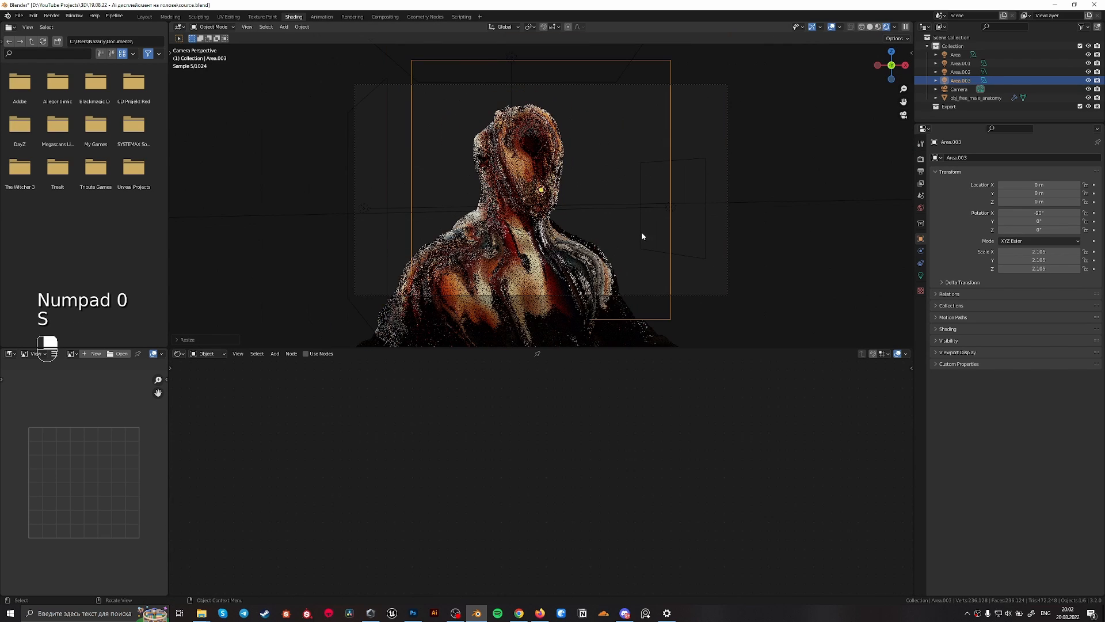
key("g")
key("y")
left_click(612, 290)
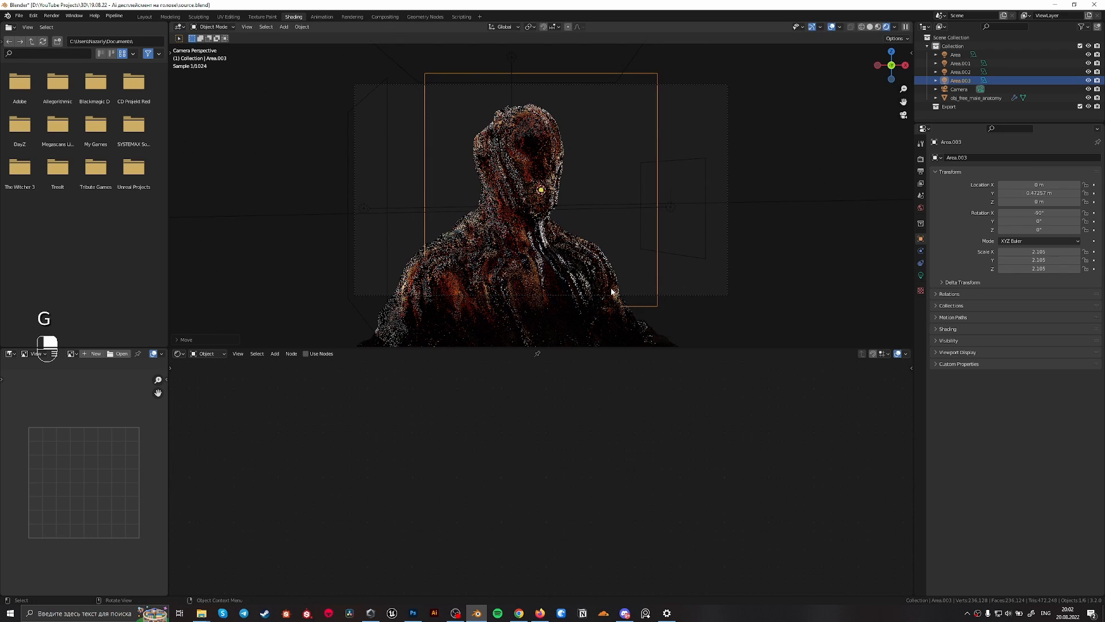
key("s")
left_click(677, 201)
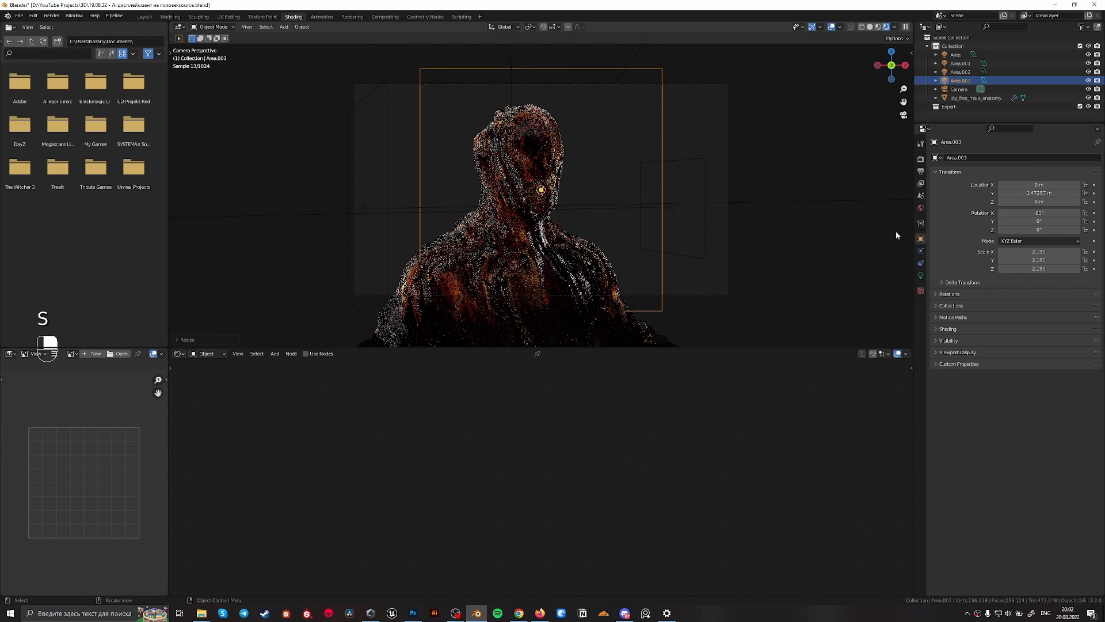
Raise the new area light's power and set the figure's Transmission Roughness to about 0.214
left_click(921, 275)
left_click_drag(1014, 218, 1071, 217, "shift")
left_click(606, 262)
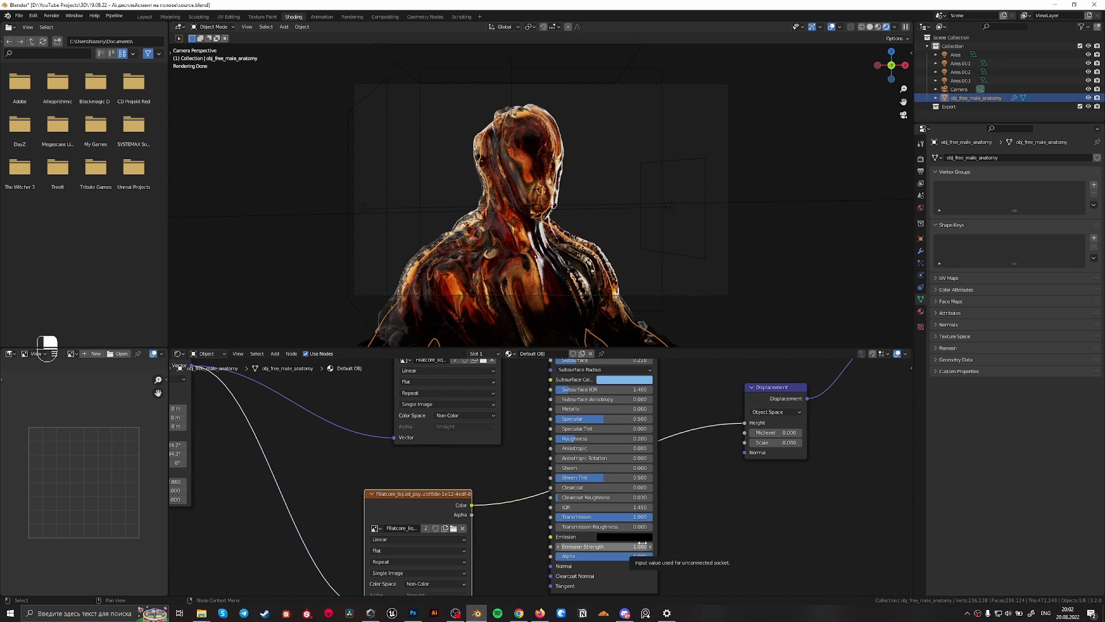
mouse_move(575, 526)
left_mouse_down()
mouse_move(606, 527)
mouse_move(597, 526)
left_mouse_up()
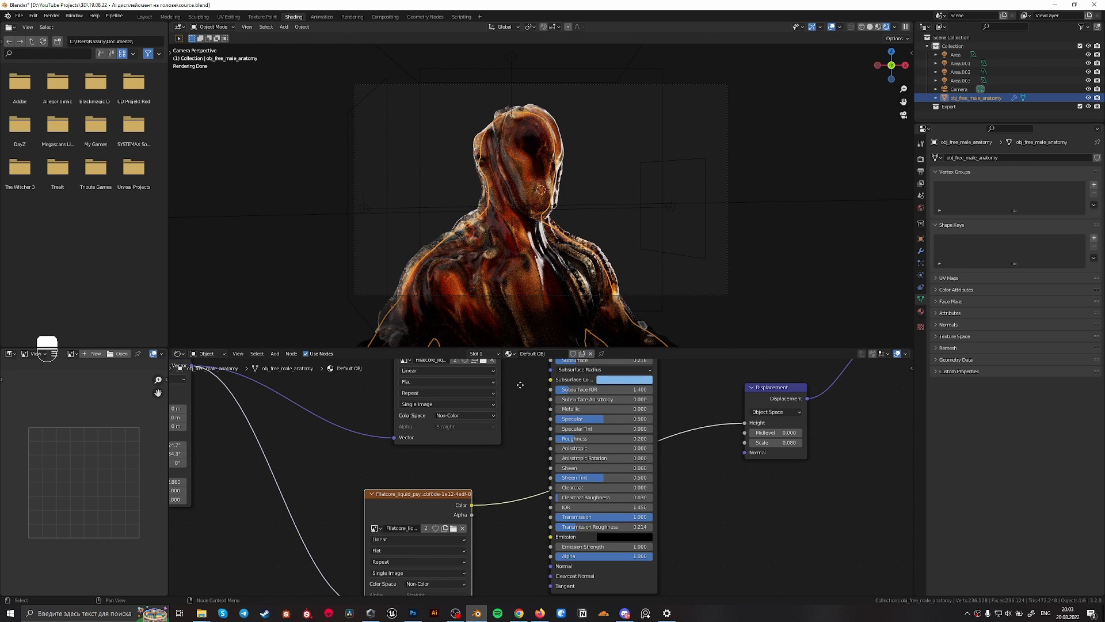
Insert a ColorRamp node between the liquid image texture and the Principled shader's Base Color
middle_click_drag(520, 385, 561, 483)
left_click_drag(518, 472, 473, 464)
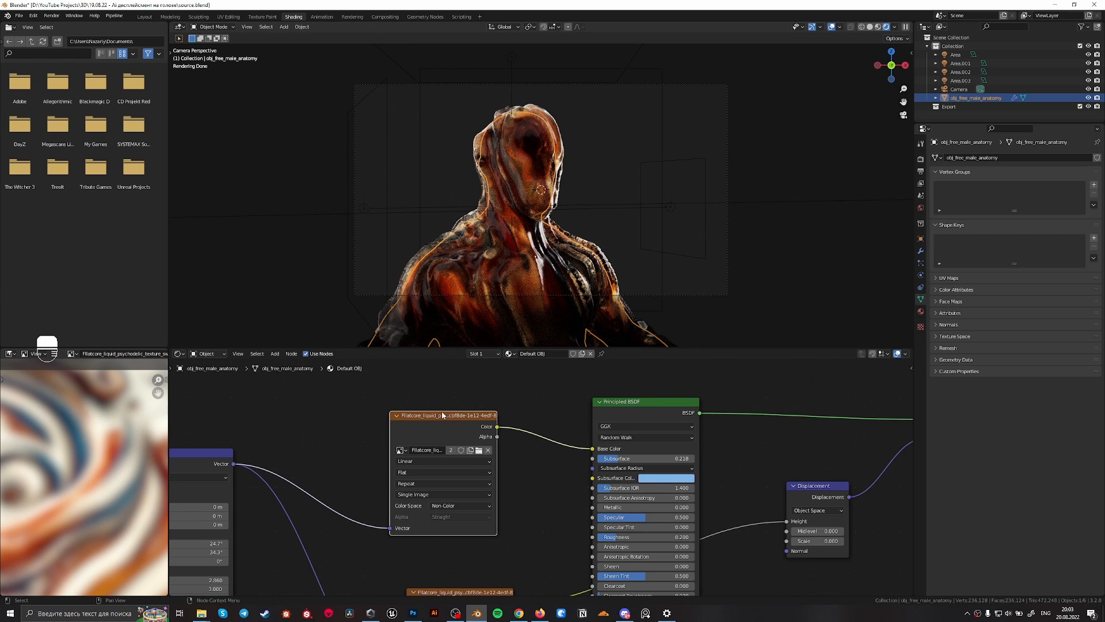
left_click_drag(442, 414, 392, 401)
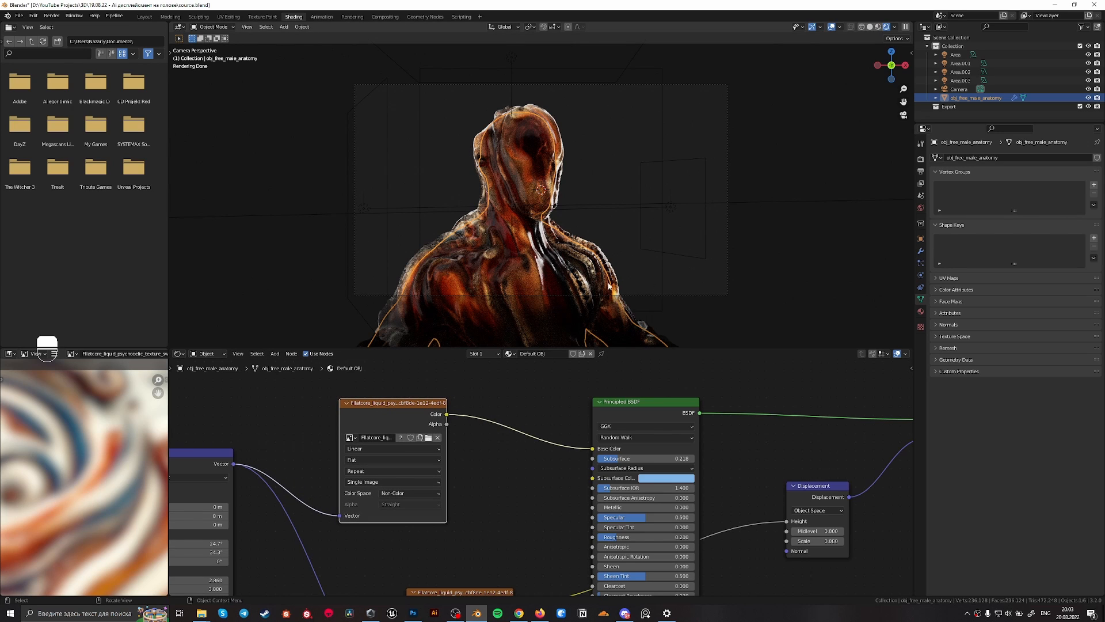
key("shift+a")
type("color")
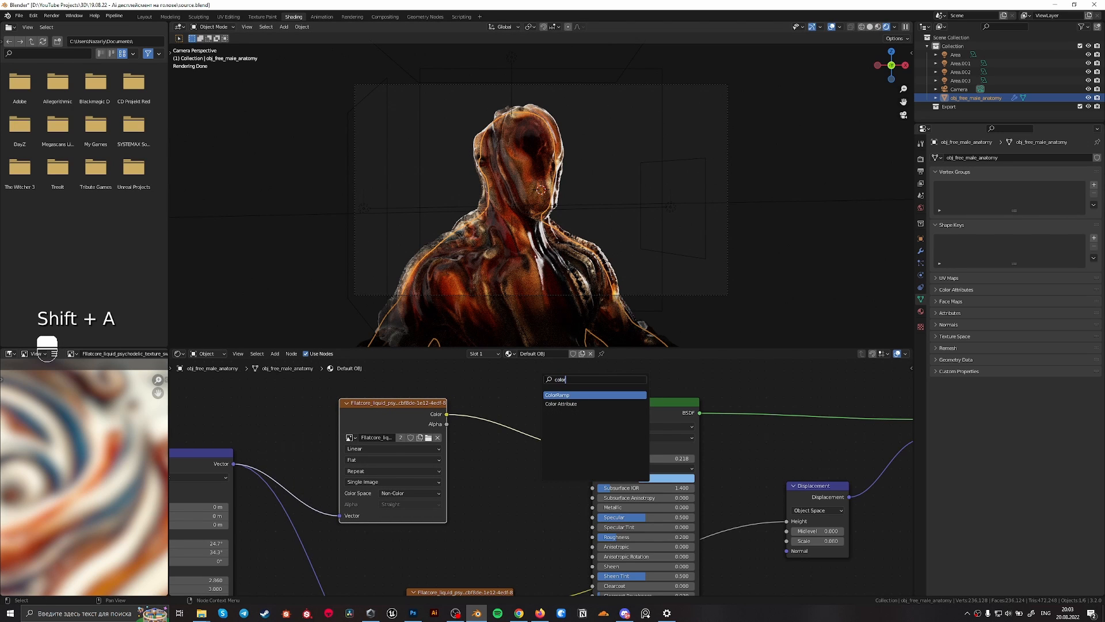
key("Return")
left_click(600, 424)
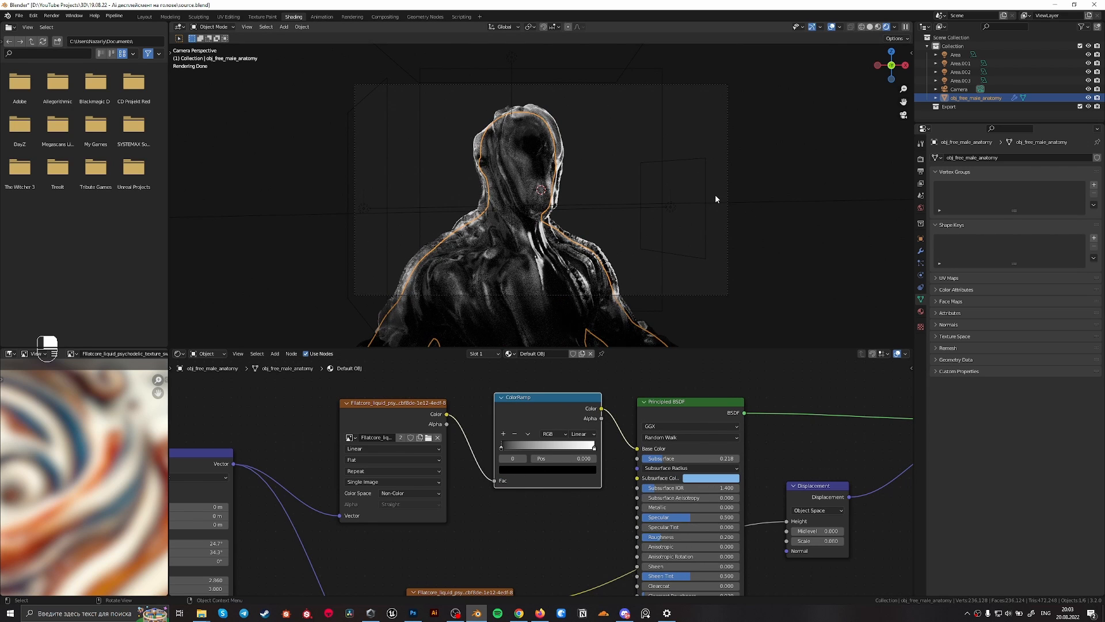
Raise the power of the two side area lights to about 47 W and 33.6 W, and the overhead one to about 27.9 W
left_click(674, 206)
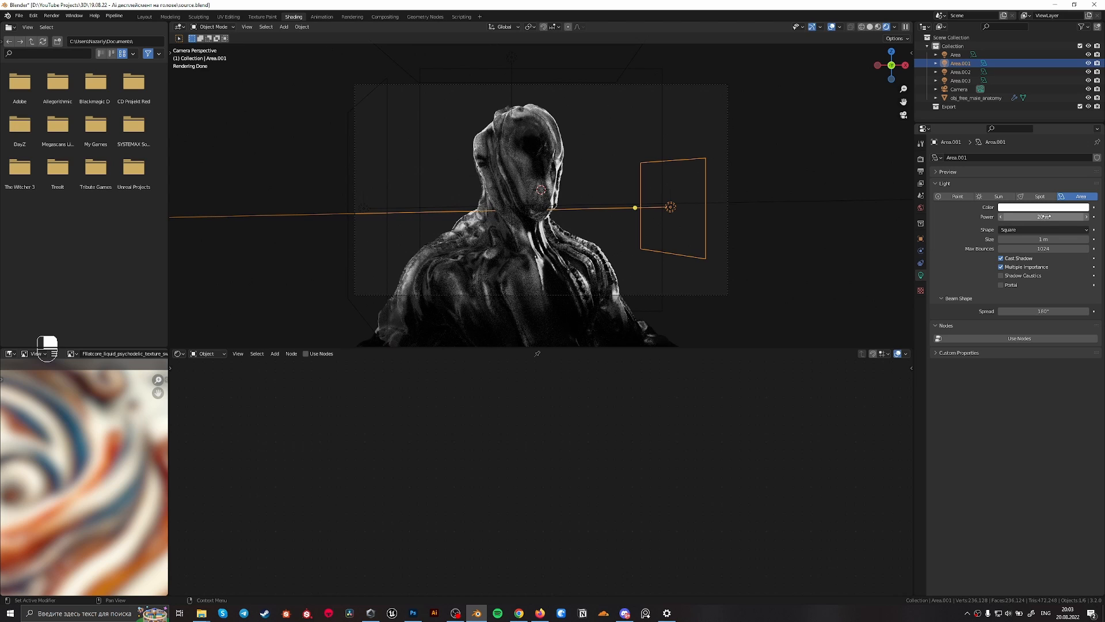
left_click_drag(1045, 217, 1082, 217, "shift")
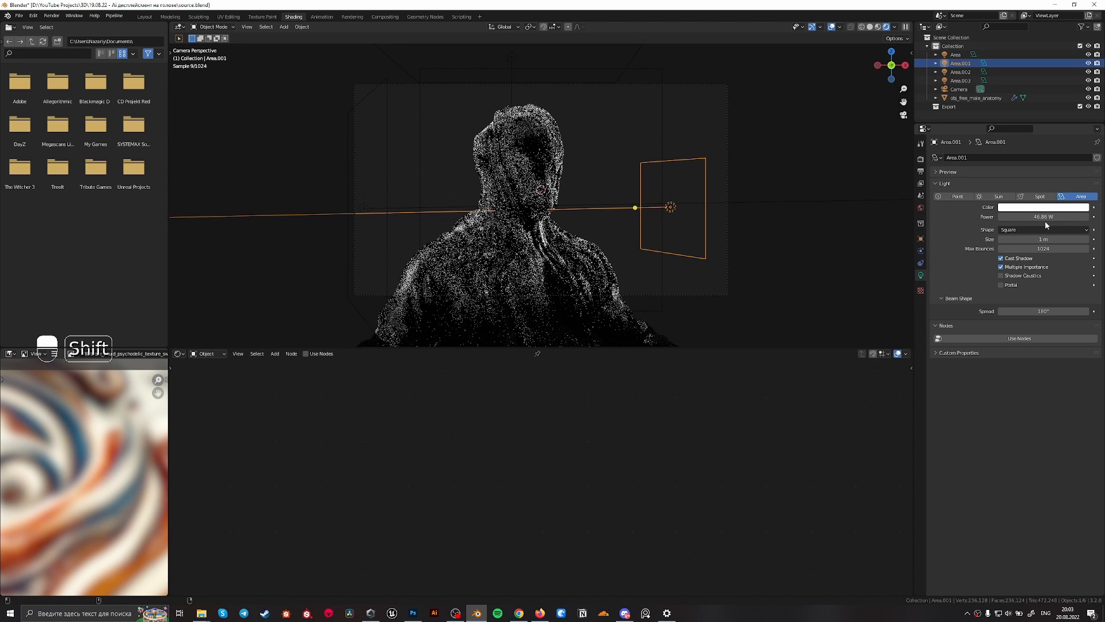
left_click(385, 220)
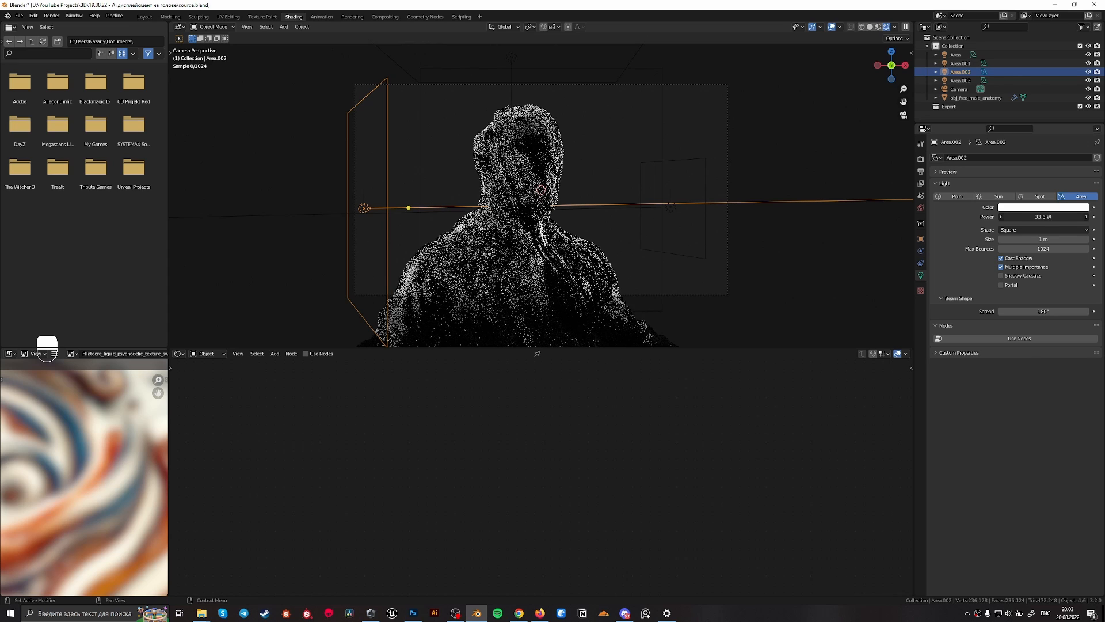
left_click(499, 66)
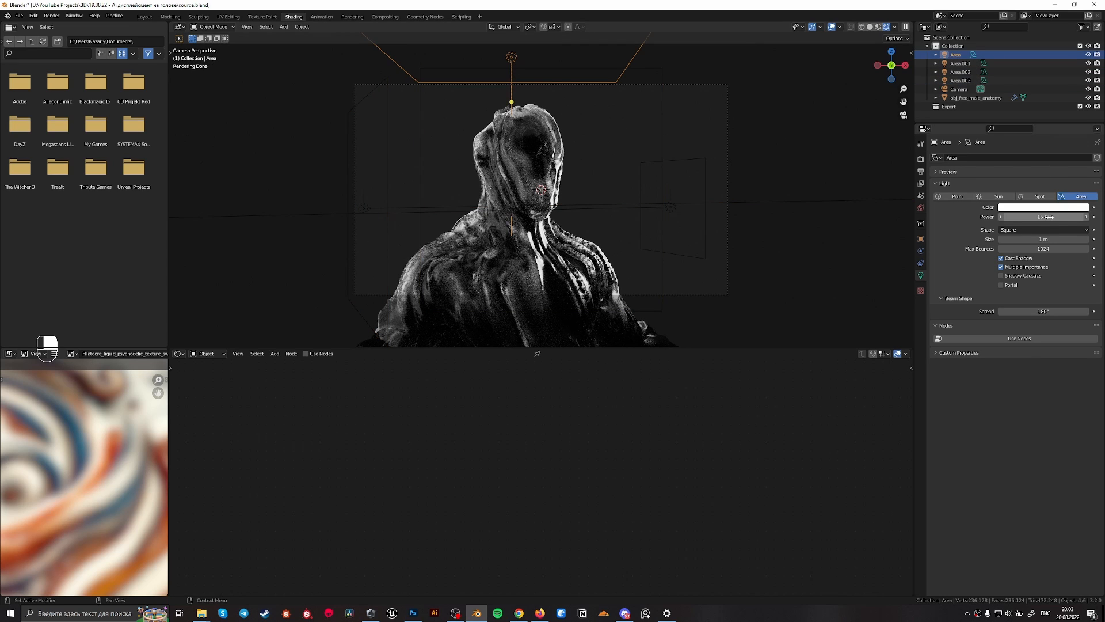
left_click_drag(1049, 216, 1076, 216)
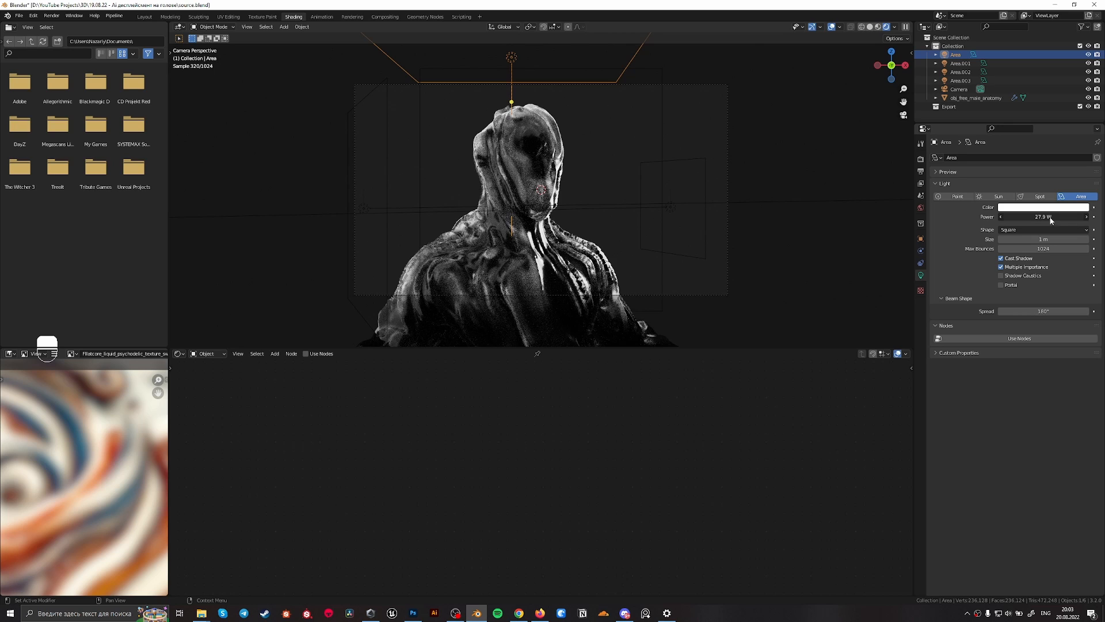
Darken the World background color to pure black
left_click(921, 207)
left_click(1050, 212)
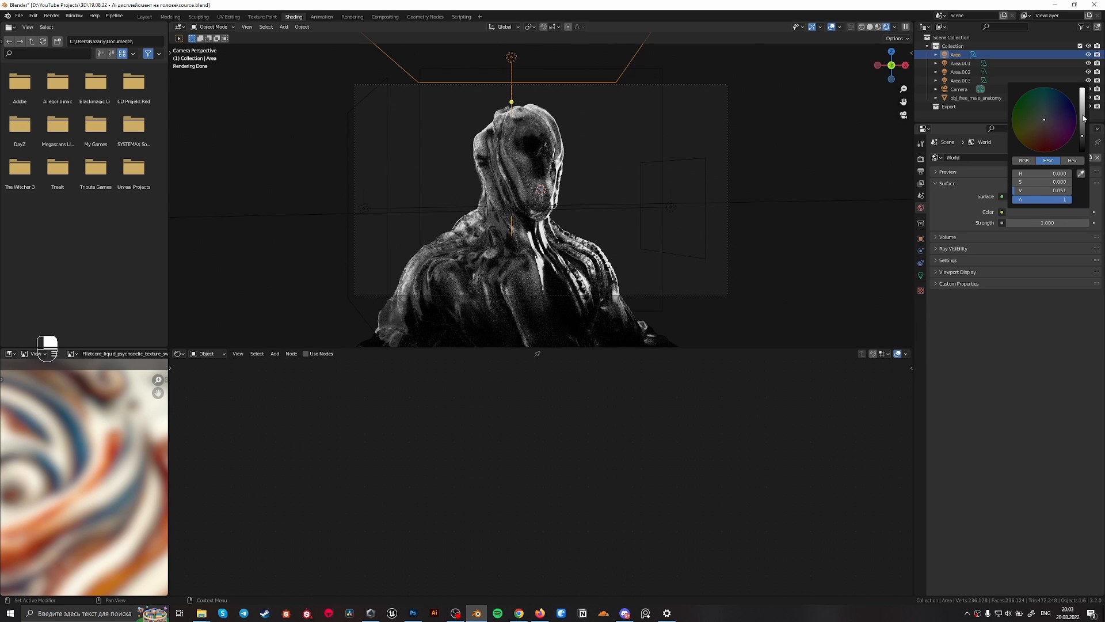
left_click_drag(1083, 118, 1085, 156)
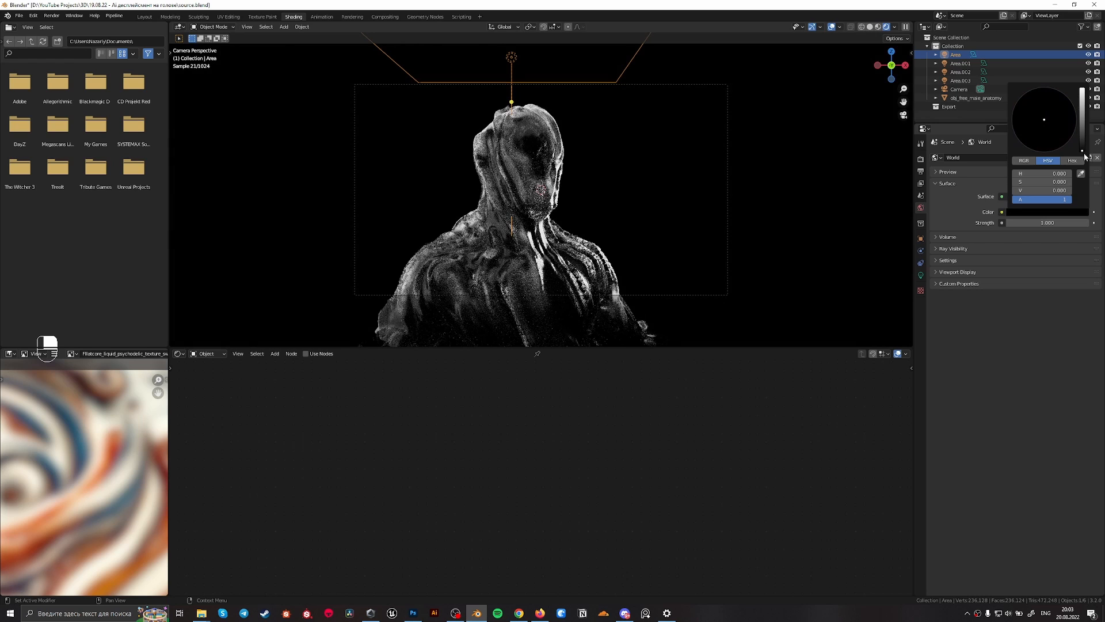
Add three stops to the figure's ColorRamp at positions of about 0.25, 0.505 and 0.764
left_click(569, 304)
scroll(477, 494, "up", 2)
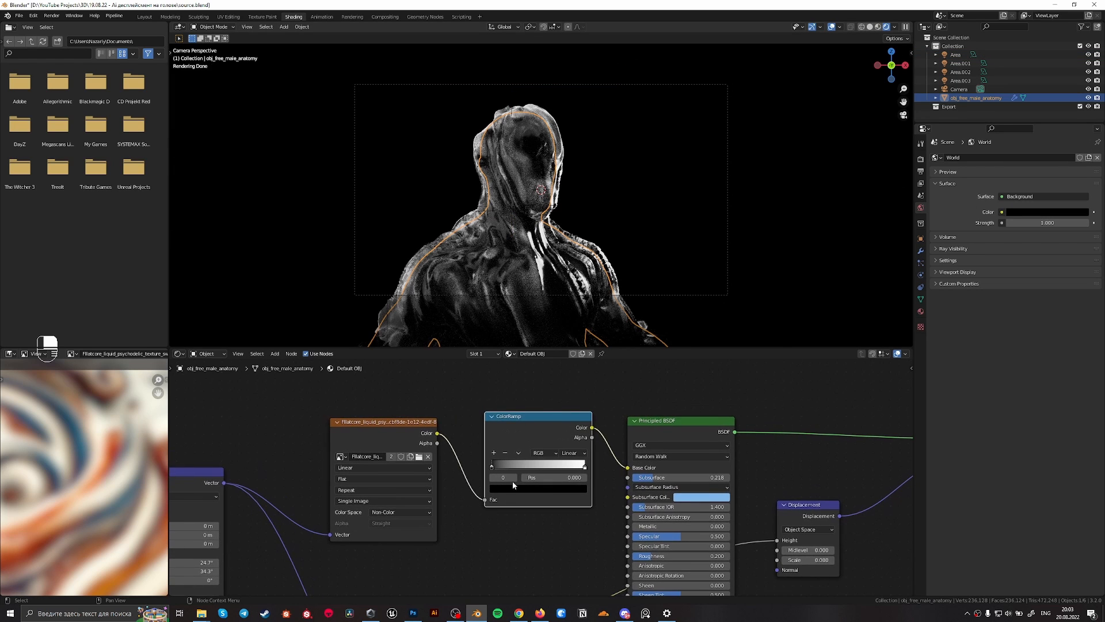
left_click(485, 451)
left_click(485, 450)
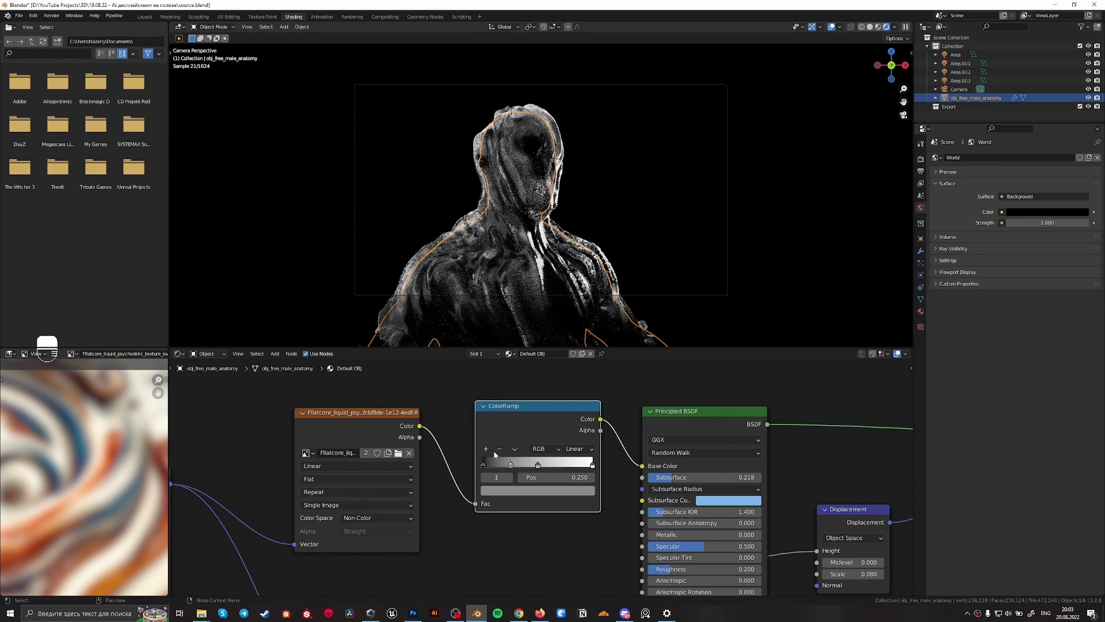
left_click(539, 465)
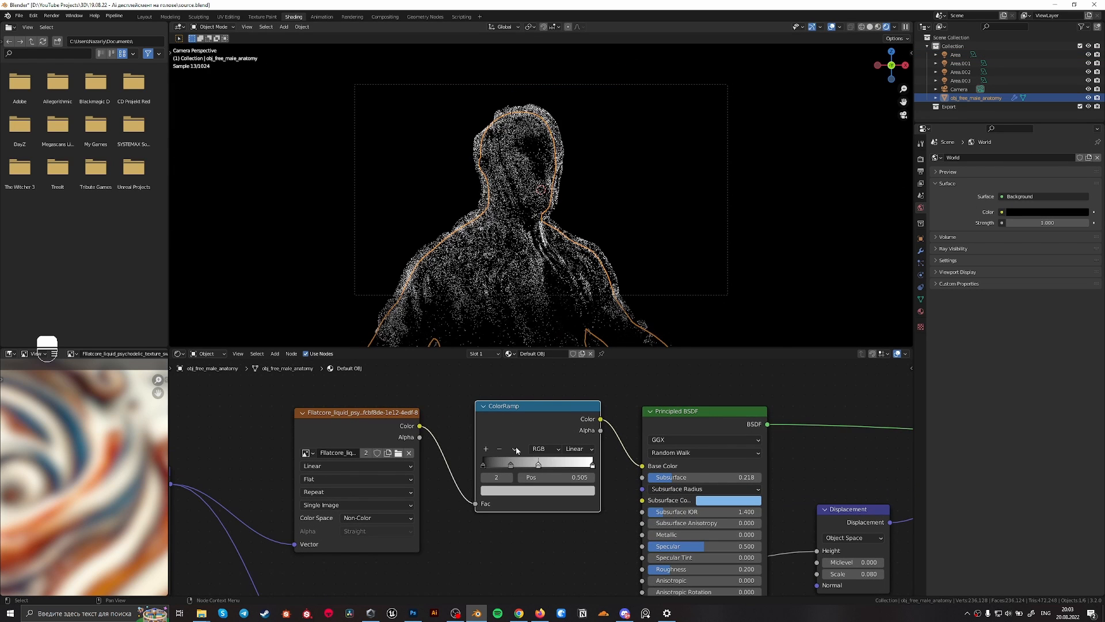
left_click(486, 448)
left_click_drag(565, 465, 568, 466)
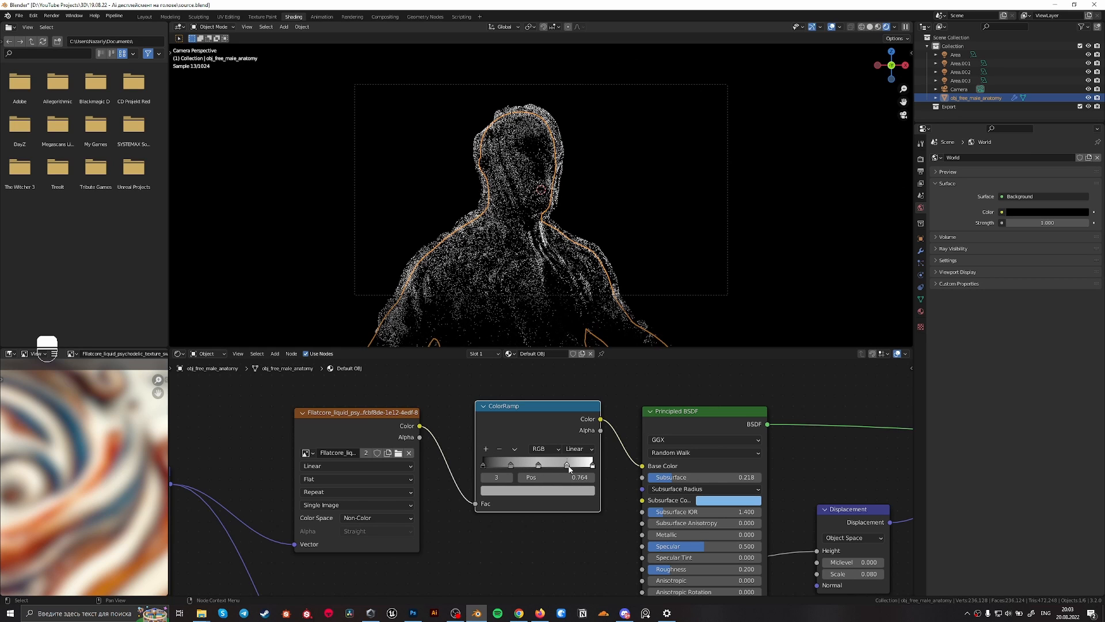
Try a saturated blue on the ColorRamp's middle stop
left_click(539, 466)
left_click(545, 489)
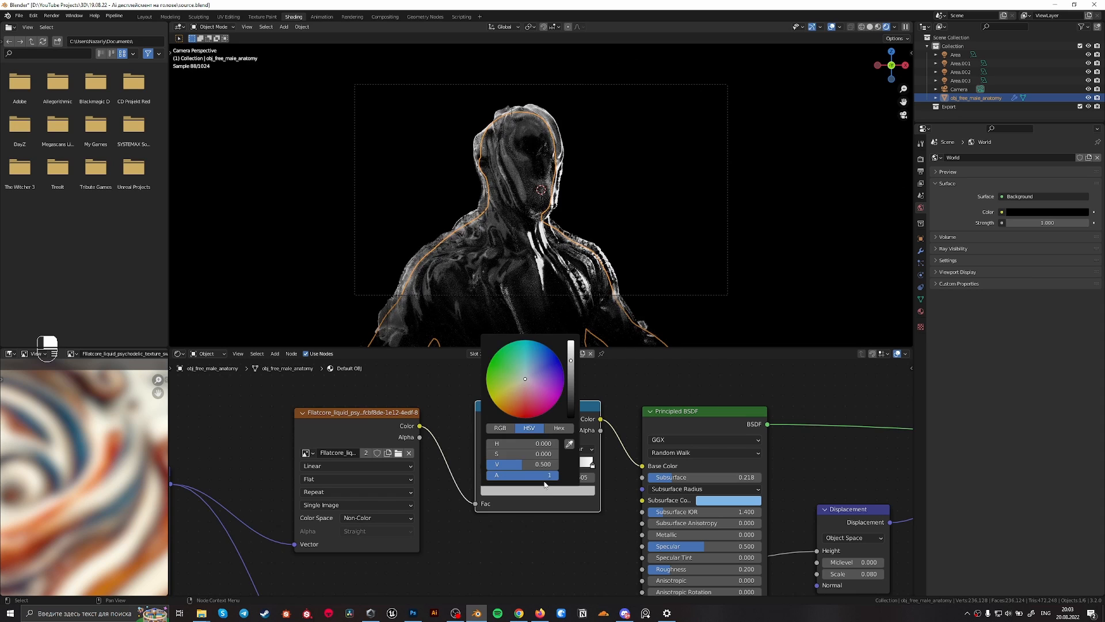
left_click(564, 375)
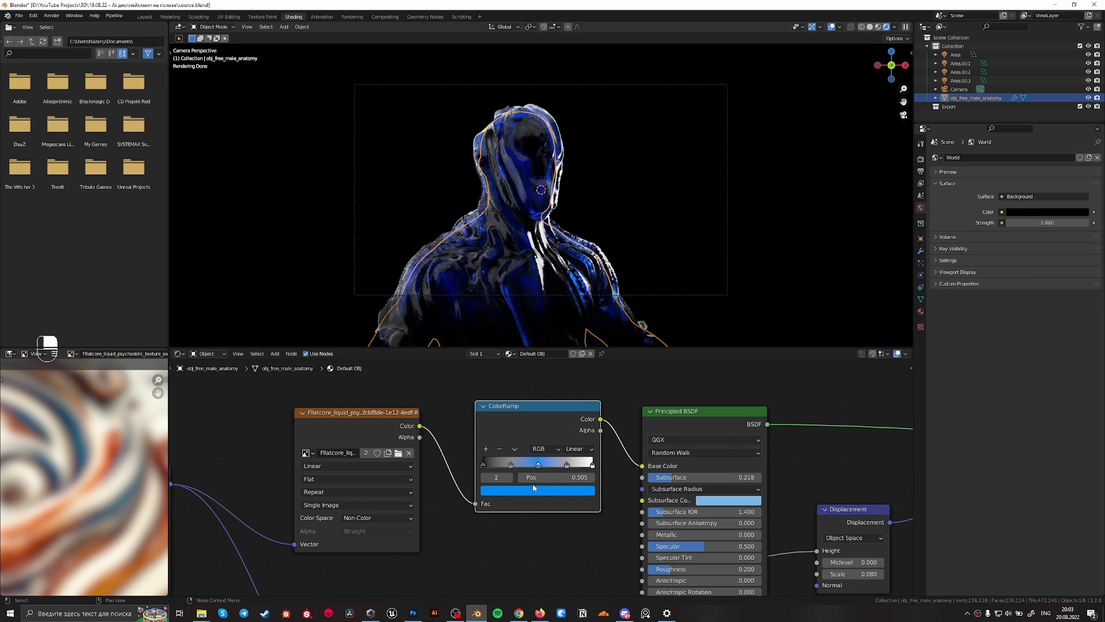
Set the ColorRamp's first stop to white
left_click(484, 465)
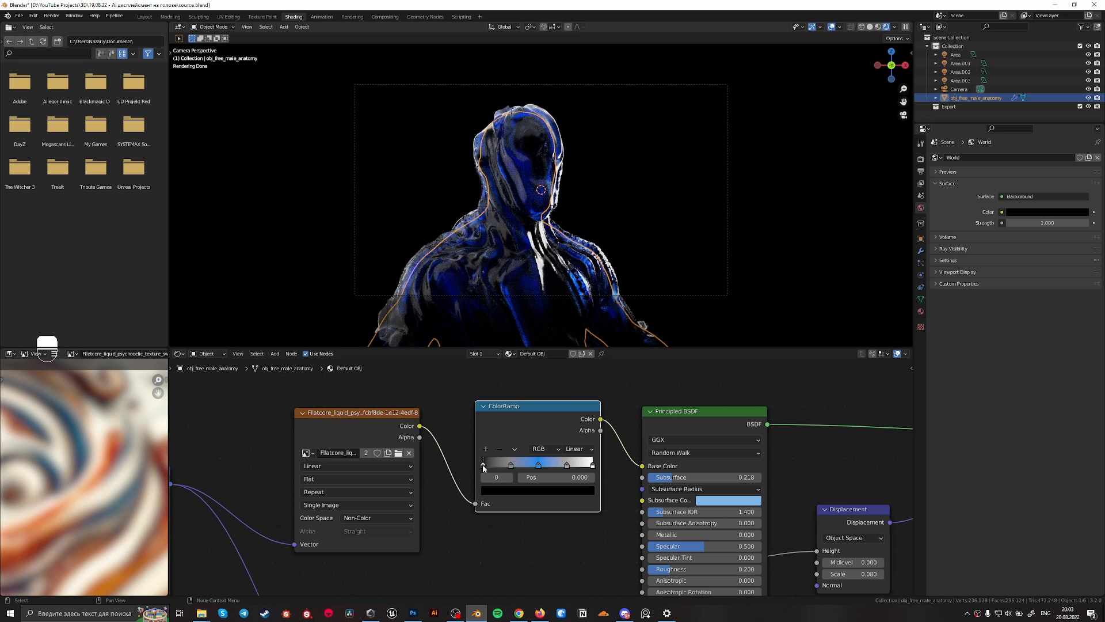
left_click(538, 490)
left_click(570, 343)
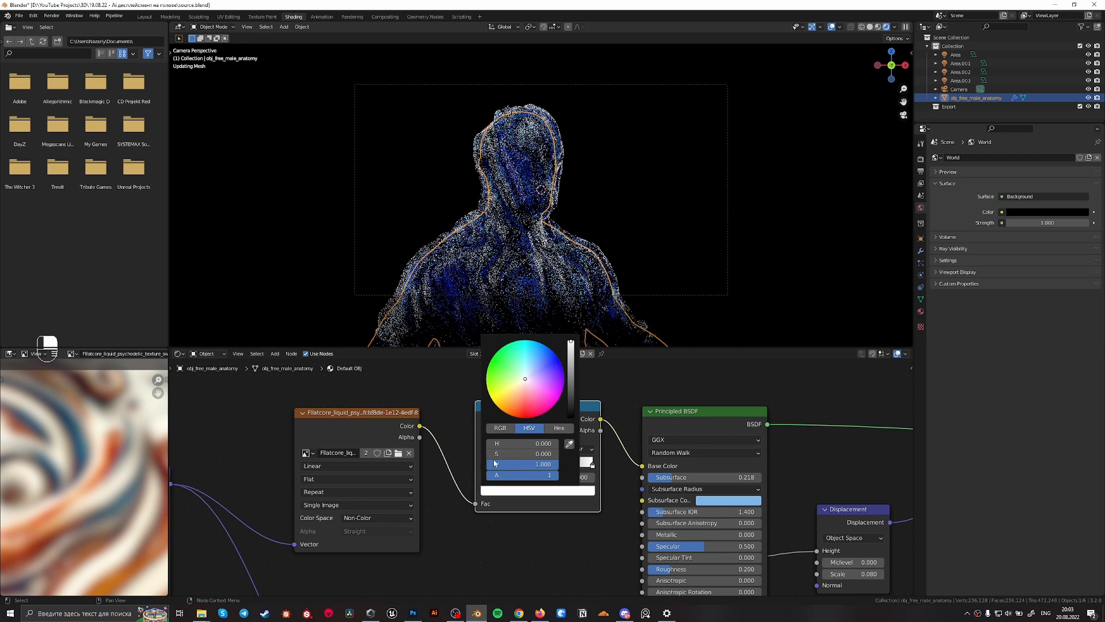
left_click(538, 490)
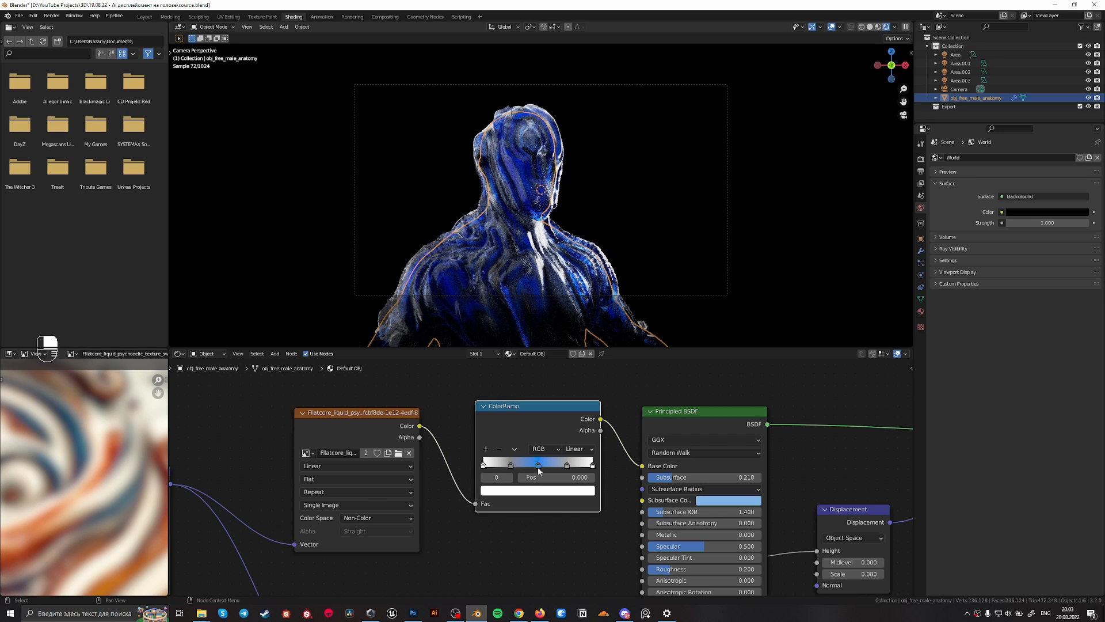
Recolor the ColorRamp's middle stop to a lighter cyan-blue with a hue of about 0.562
left_click(539, 465)
left_click(538, 490)
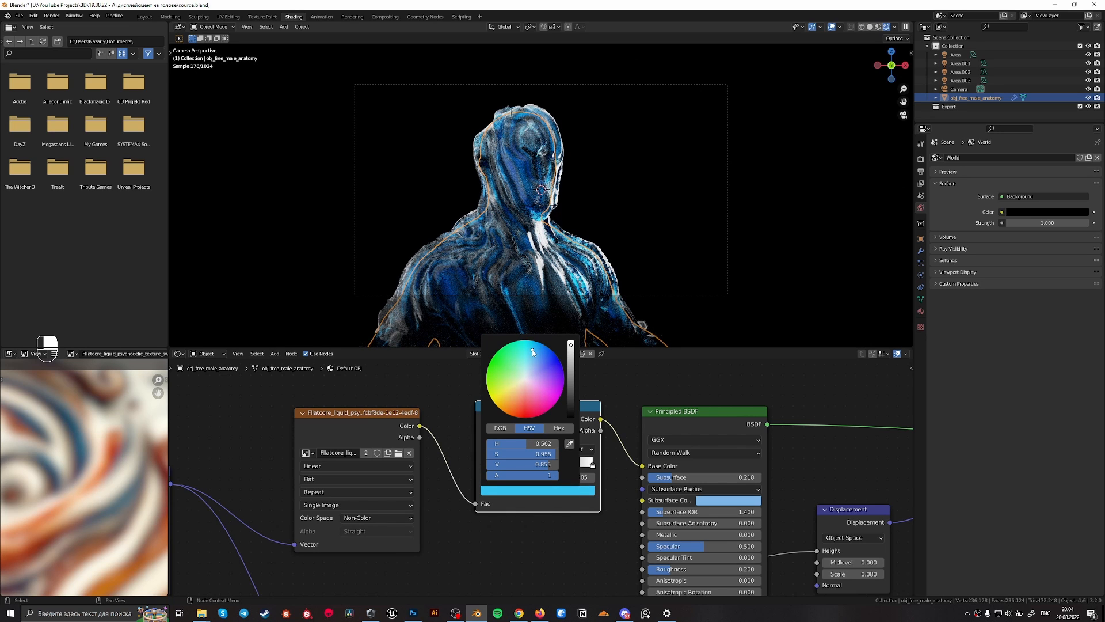
scroll(133, 470, "down", 4)
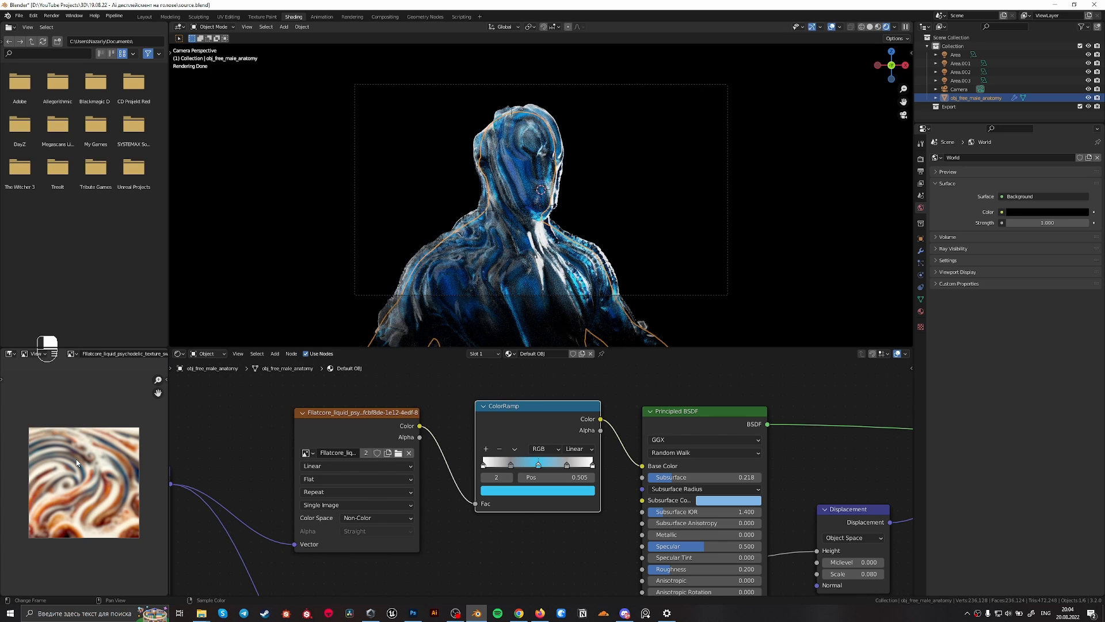
scroll(76, 462, "up", 5)
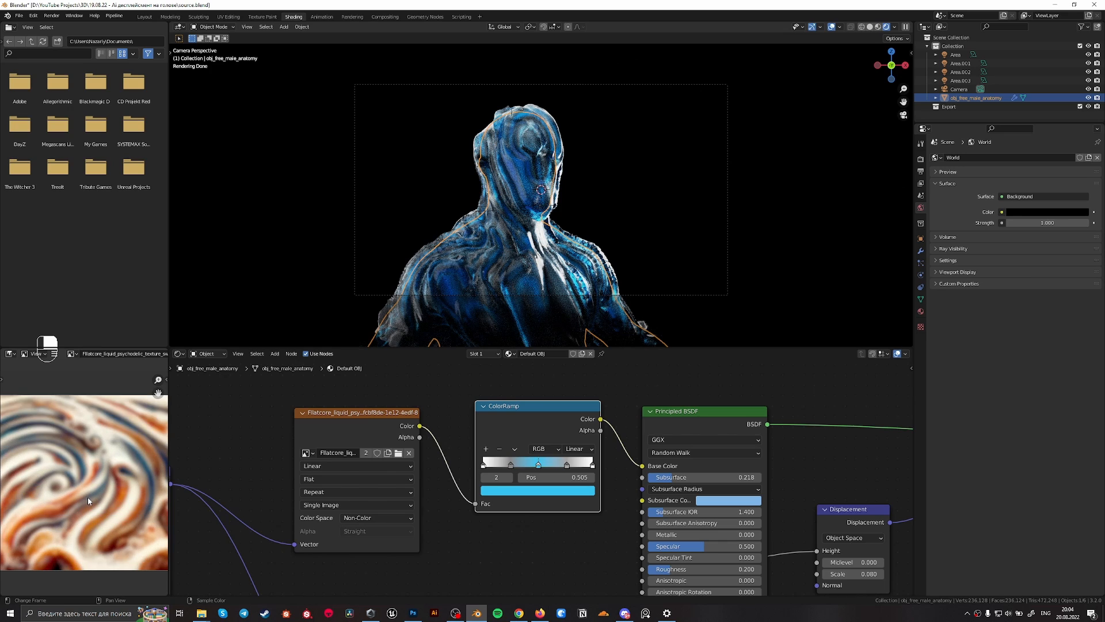
Recolor the ColorRamp stop at position 0.250 to a salmon orange-red
left_click(511, 465)
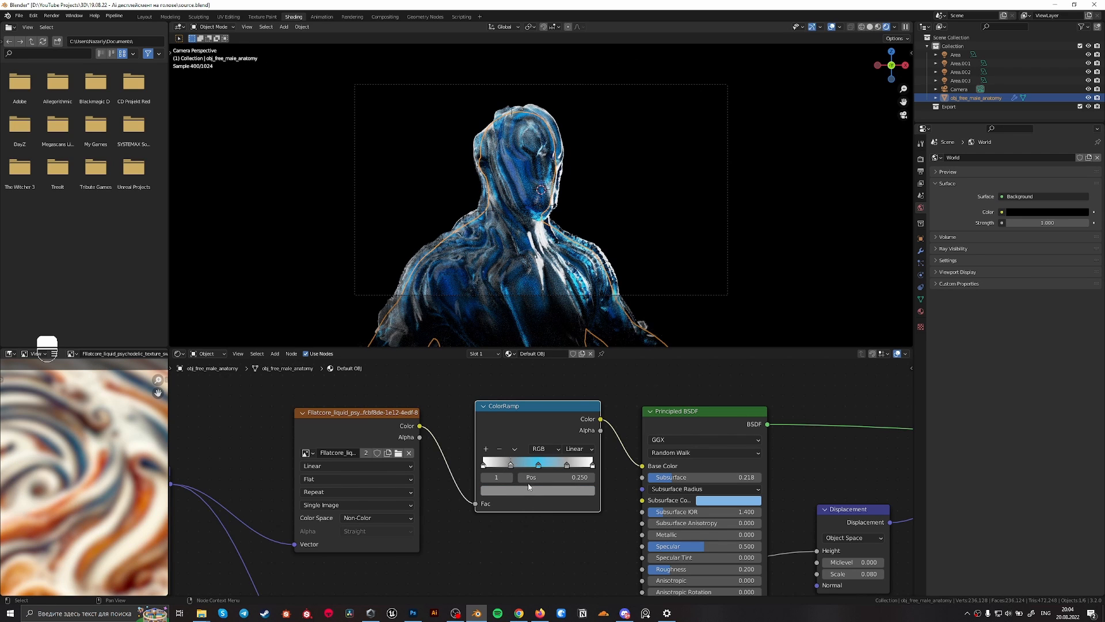
left_click(519, 491)
left_click(526, 362)
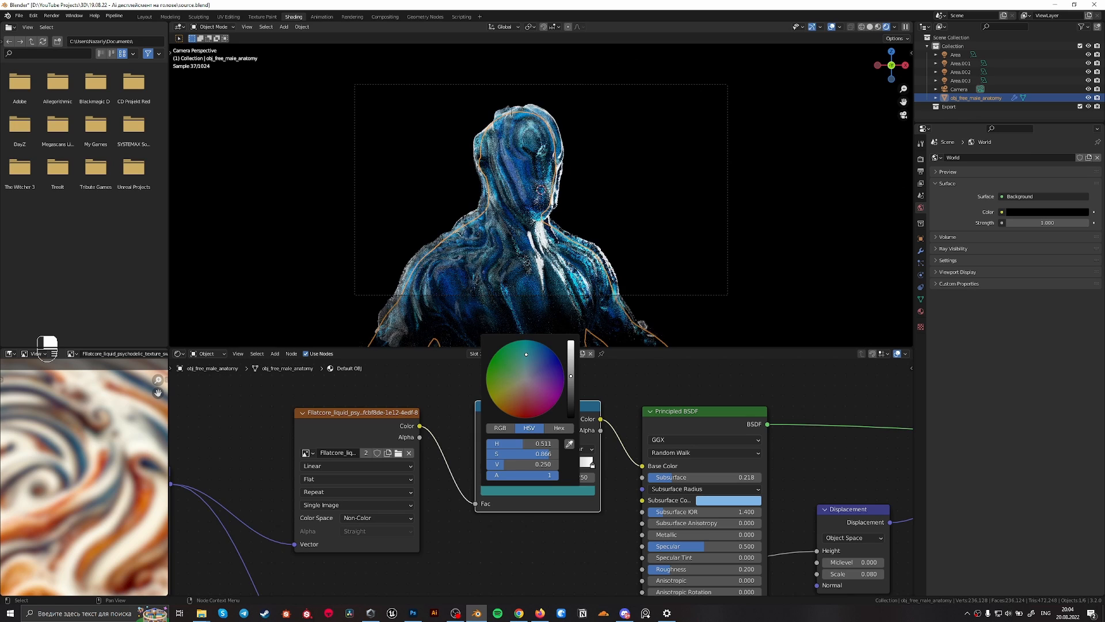
left_click(570, 351)
left_click_drag(537, 378, 523, 398)
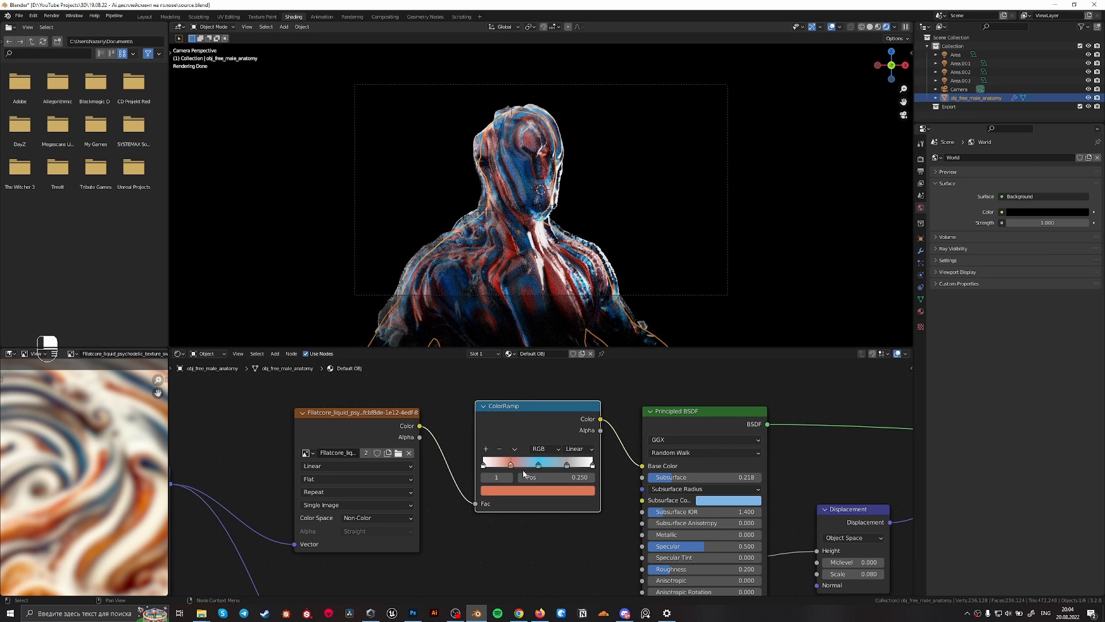
Darken the ColorRamp's last stop to near black with a value of about 0.014
left_click(594, 465)
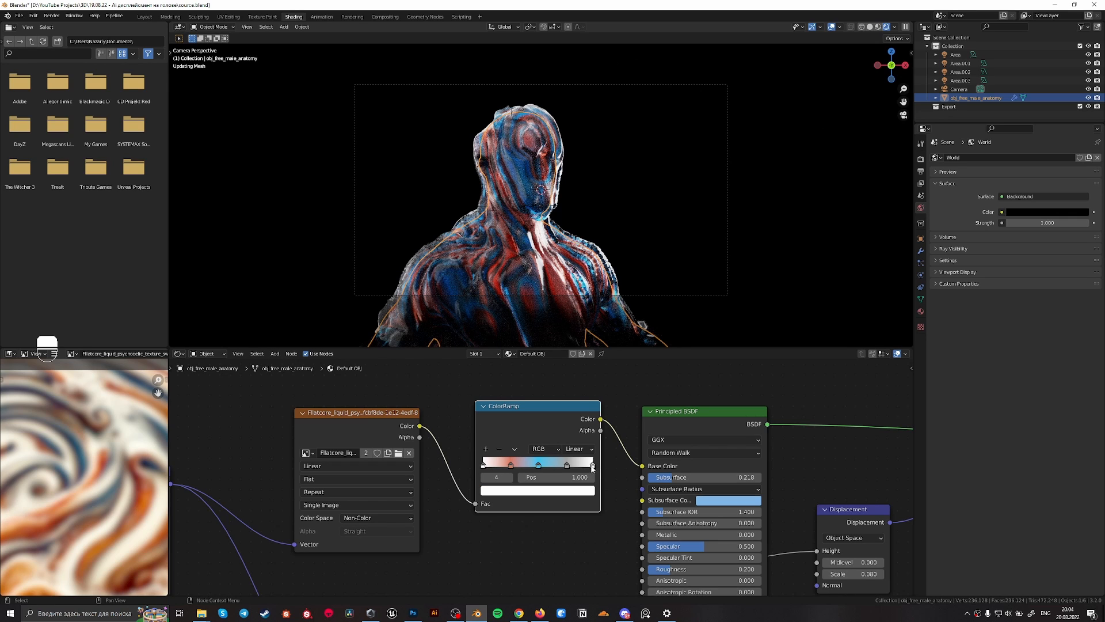
left_click(535, 490)
left_click_drag(570, 342, 570, 415)
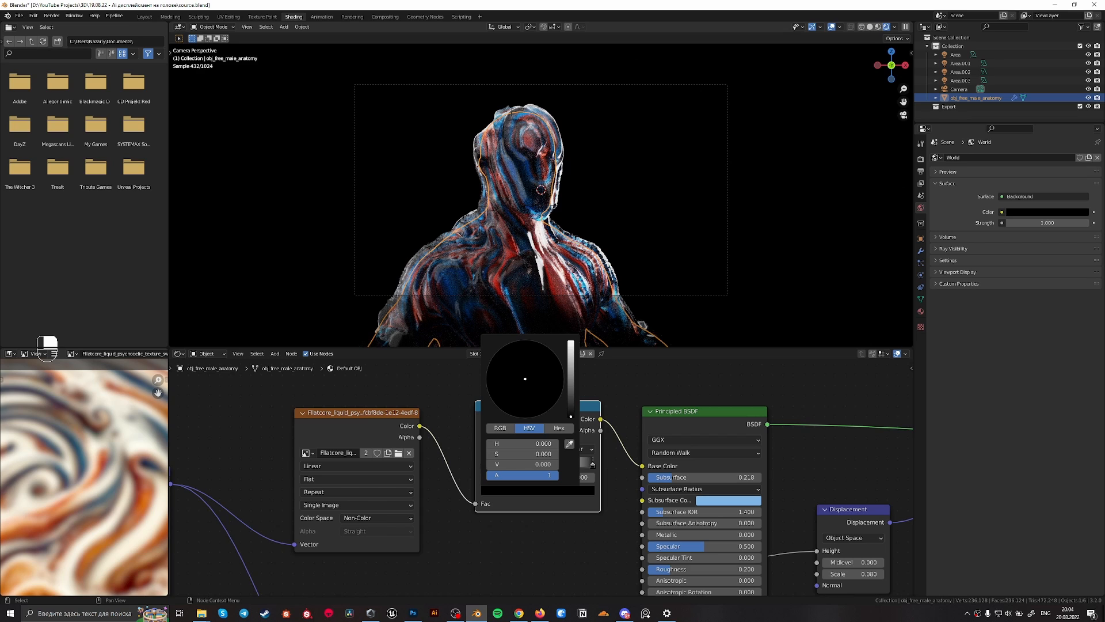
left_click_drag(571, 416, 570, 368)
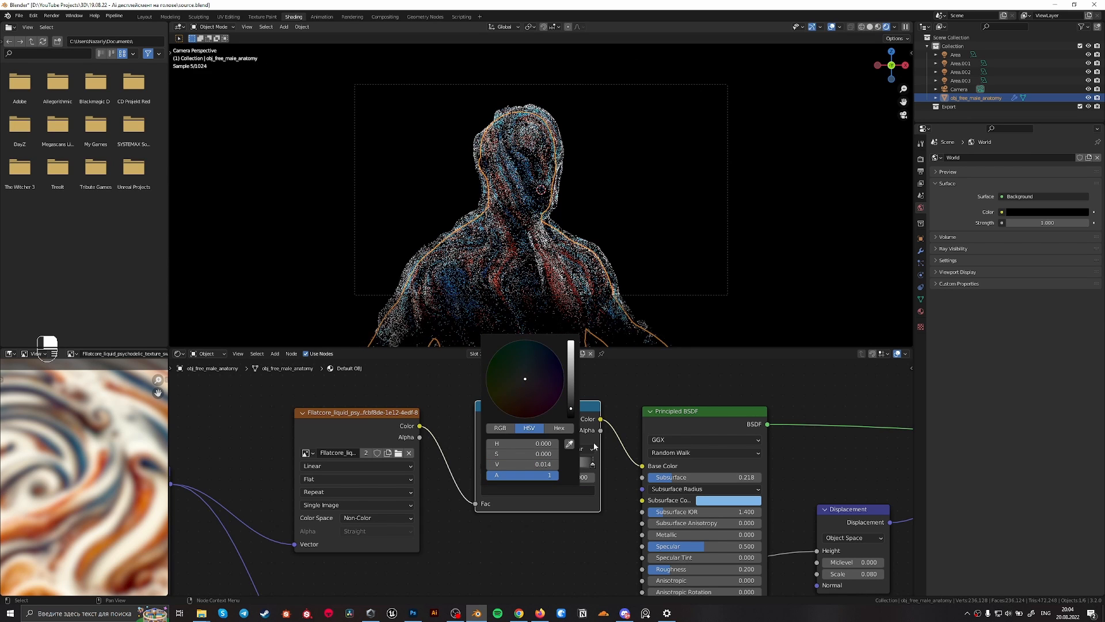
Try a bright golden yellow on the ColorRamp stop at position 0.764
left_click(567, 465)
left_click(537, 490)
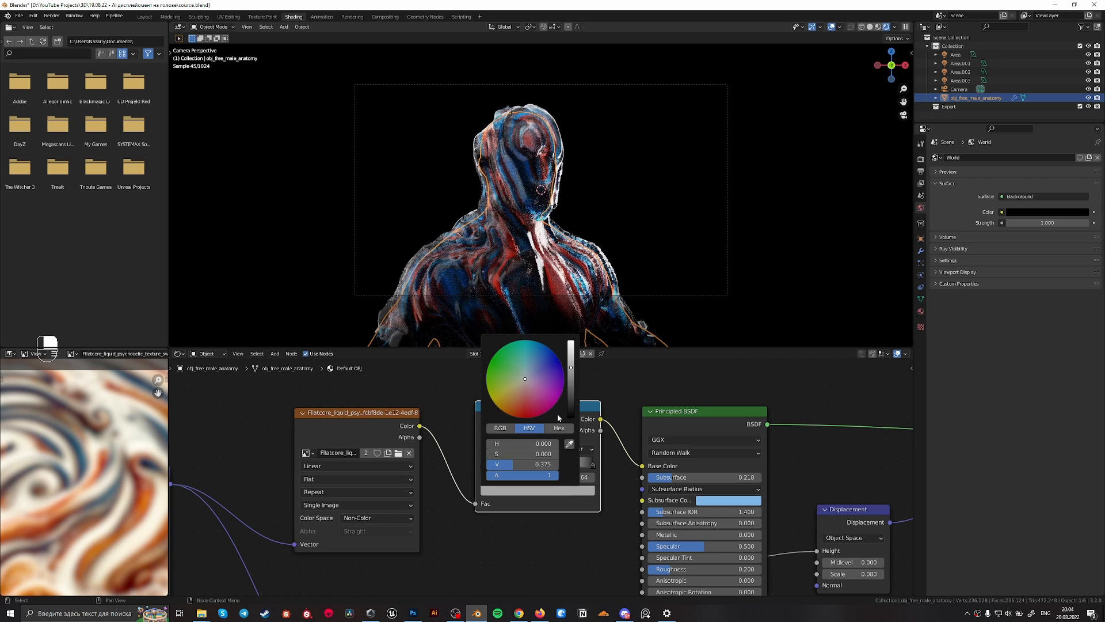
left_click_drag(570, 368, 570, 341)
left_click_drag(513, 400, 498, 403)
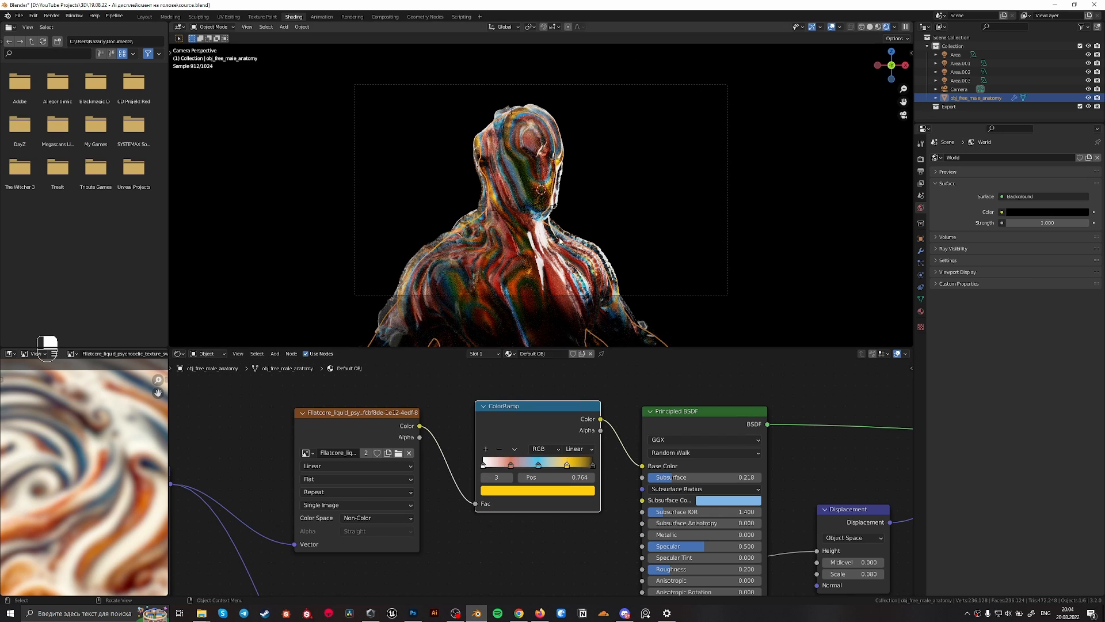
Recolor the ColorRamp stop at position 0.764 to a pale mint with a hue of about 0.432 and saturation of about 0.263
left_click(517, 490)
mouse_move(521, 378)
left_mouse_down()
mouse_move(536, 354)
mouse_move(525, 381)
left_mouse_up()
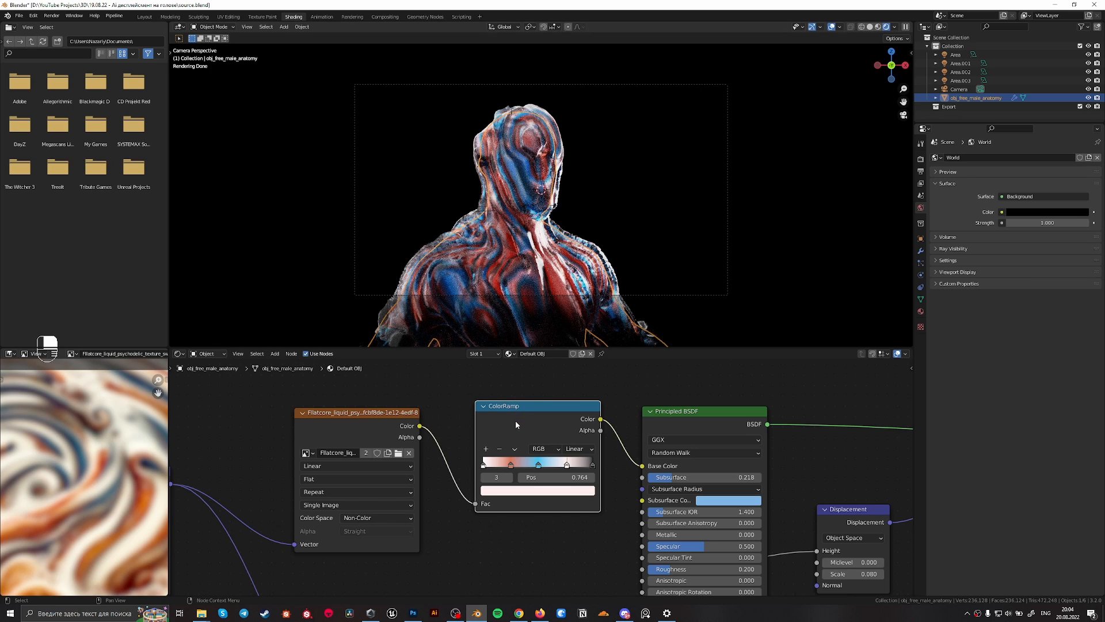
left_click(509, 492)
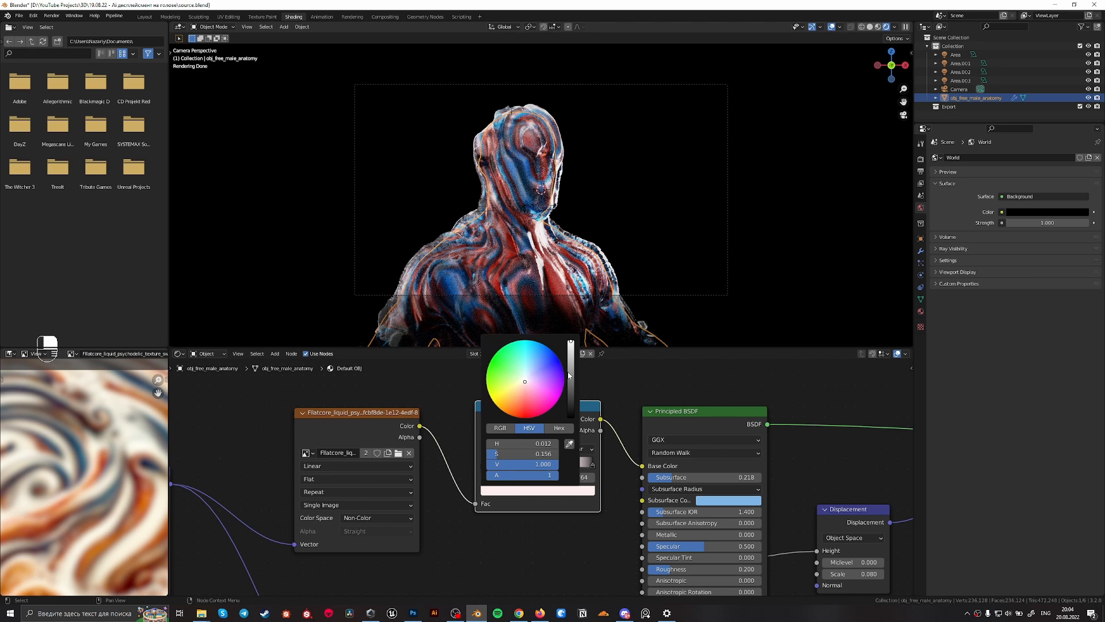
left_click(530, 357)
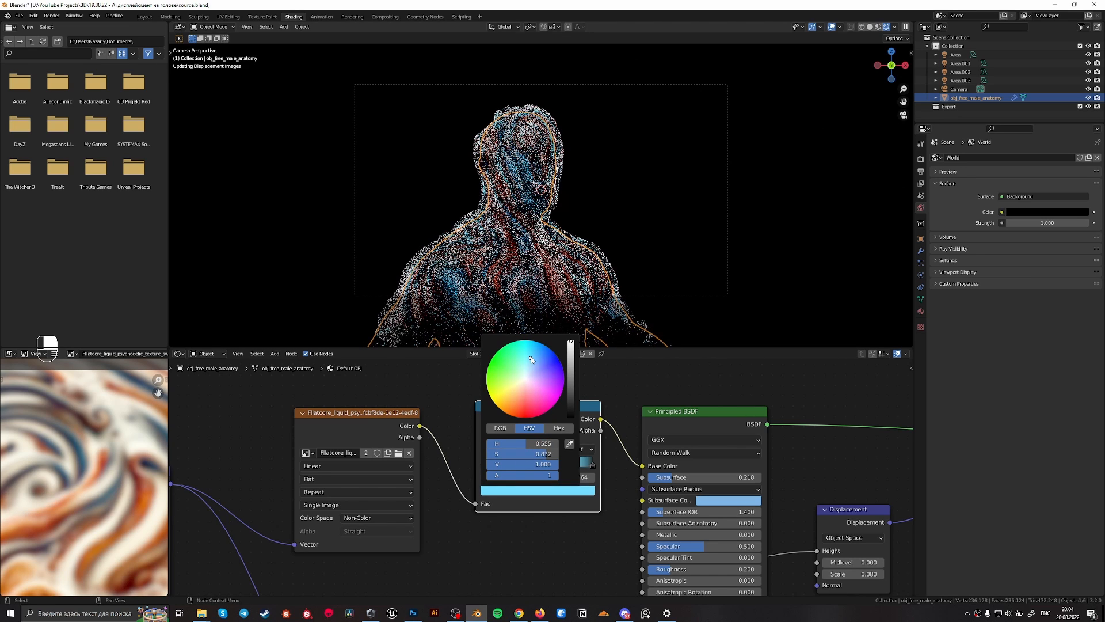
left_click_drag(531, 357, 523, 376)
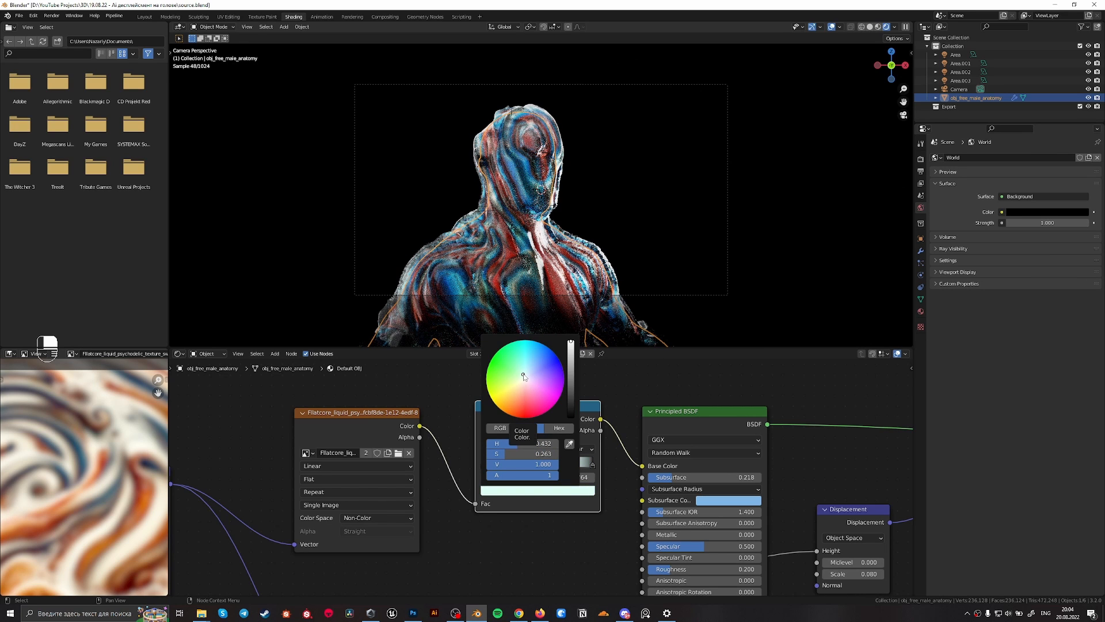
left_click(614, 168)
Set the color management look to Very High Contrast and adjust the curve, with its lower point at about 0.35, 0.27
left_click(921, 159)
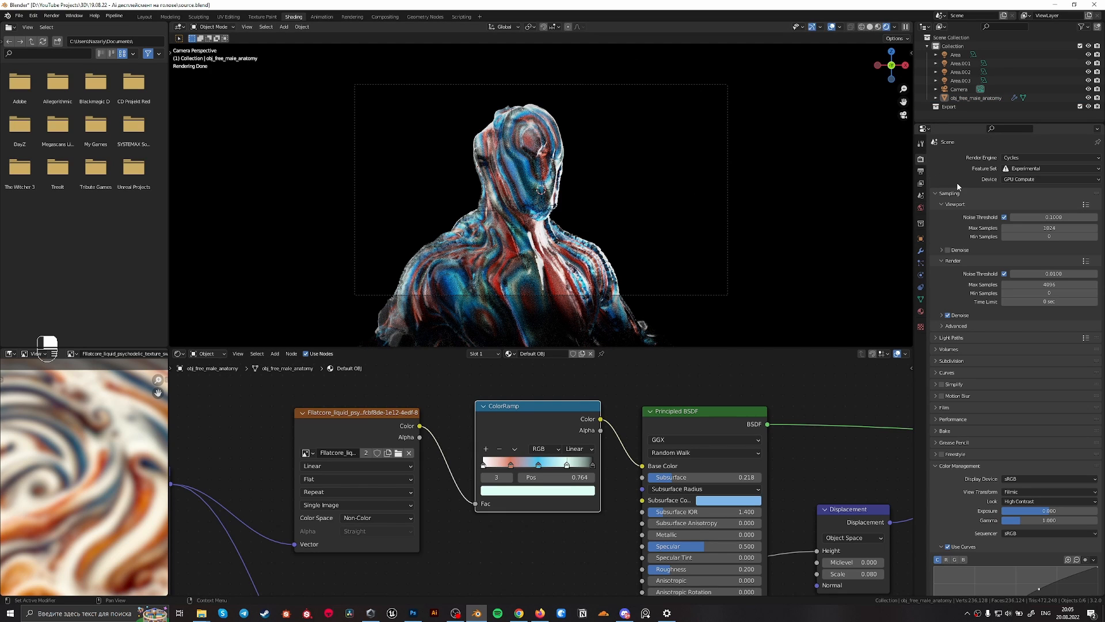
scroll(1013, 346, "down", 3)
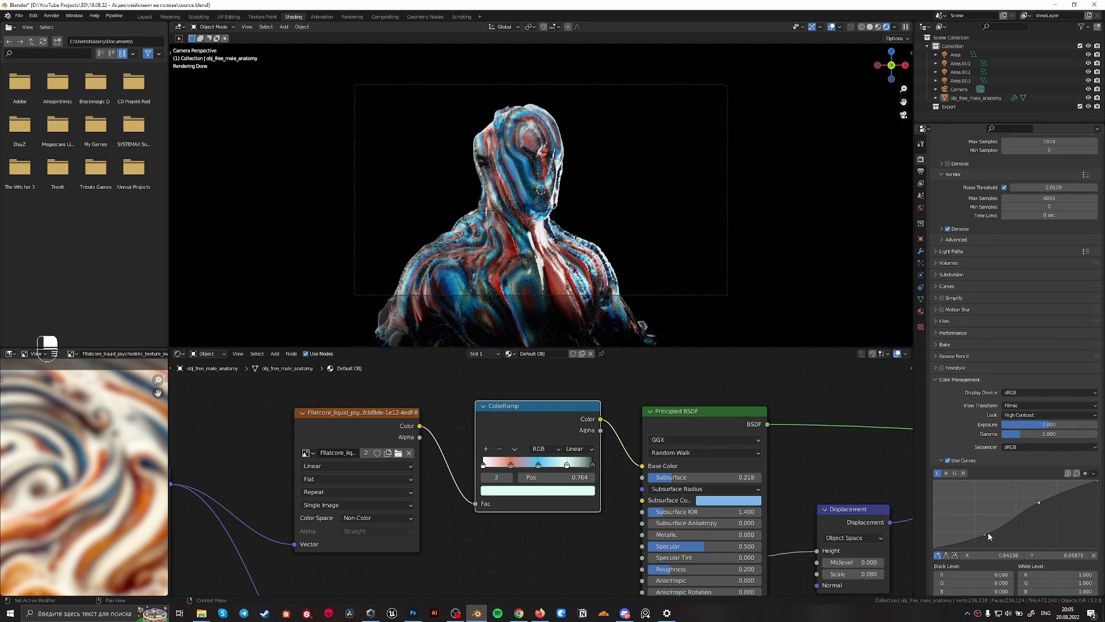
left_click(1035, 415)
left_click(1035, 432)
left_click_drag(985, 529, 993, 535)
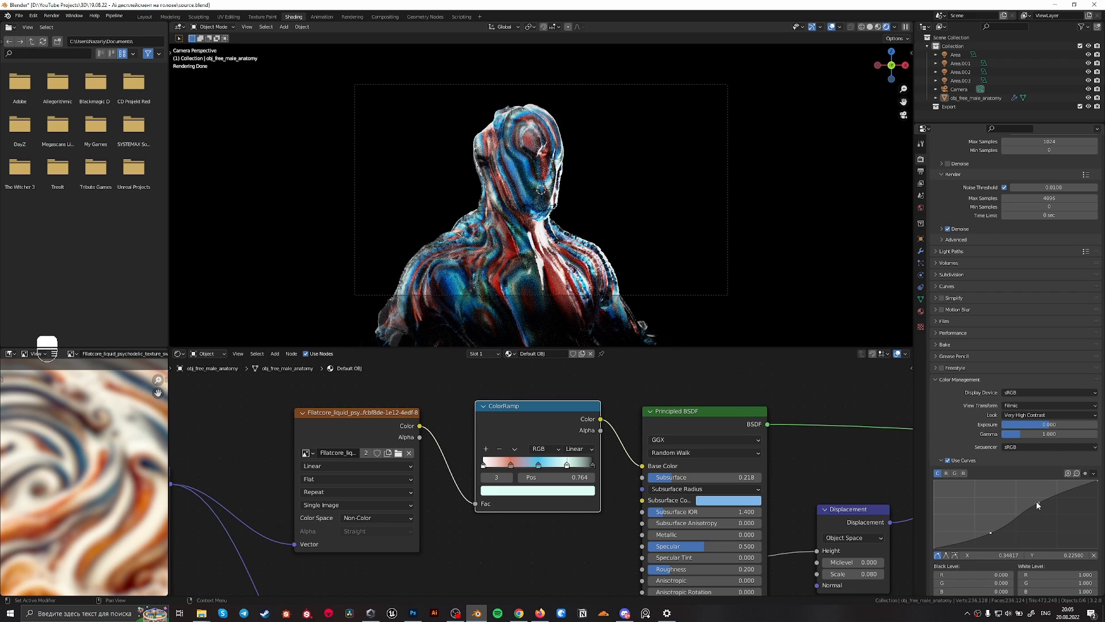
left_click_drag(1043, 499, 991, 530)
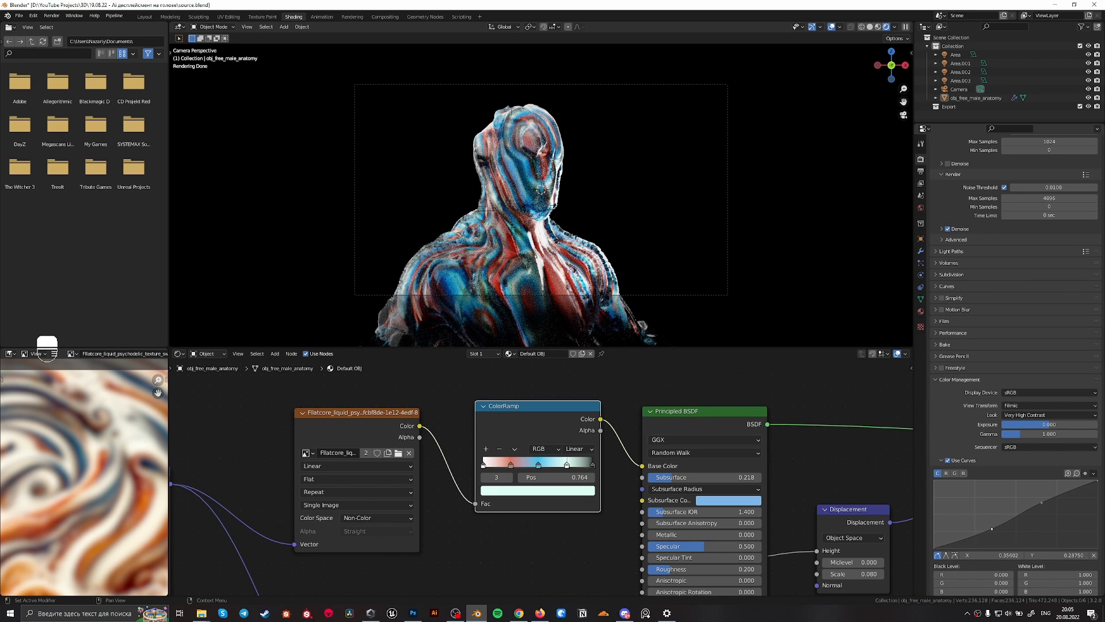
Try rotating and moving the large area light Area.003 to compare its effect on the figure
left_click(636, 204)
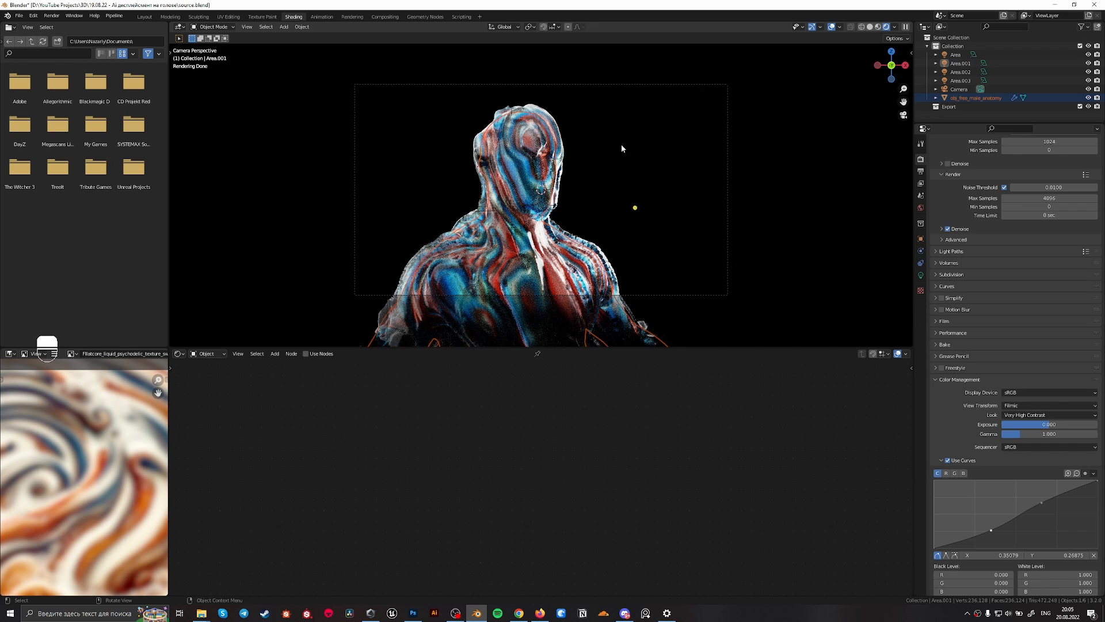
left_click_drag(611, 197, 557, 83)
left_click_drag(604, 245, 580, 110)
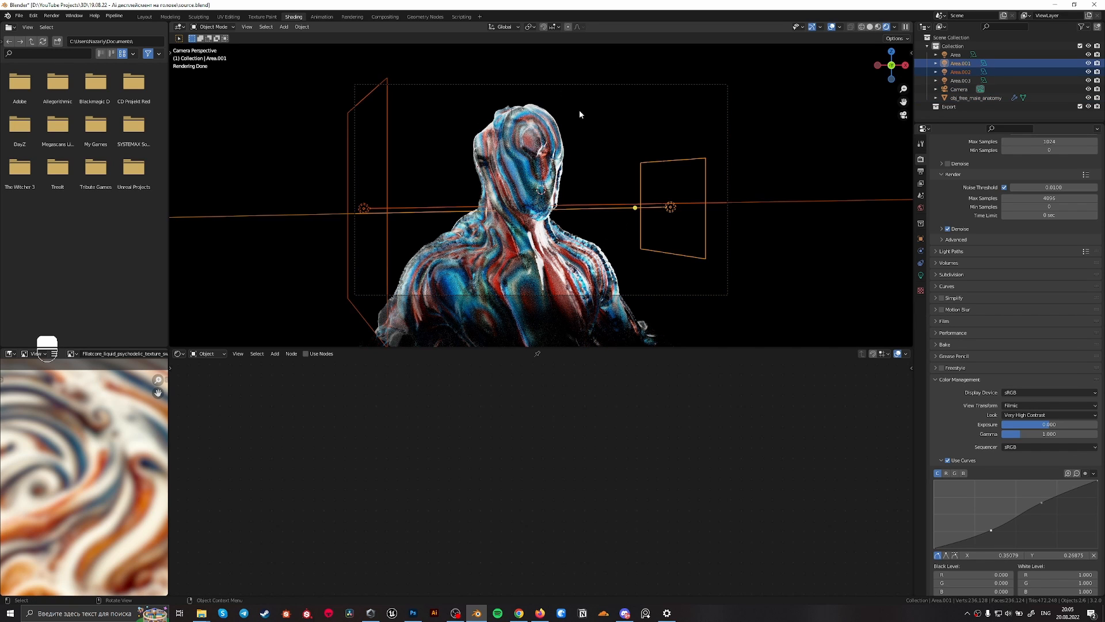
left_click_drag(692, 122, 567, 110)
key("r")
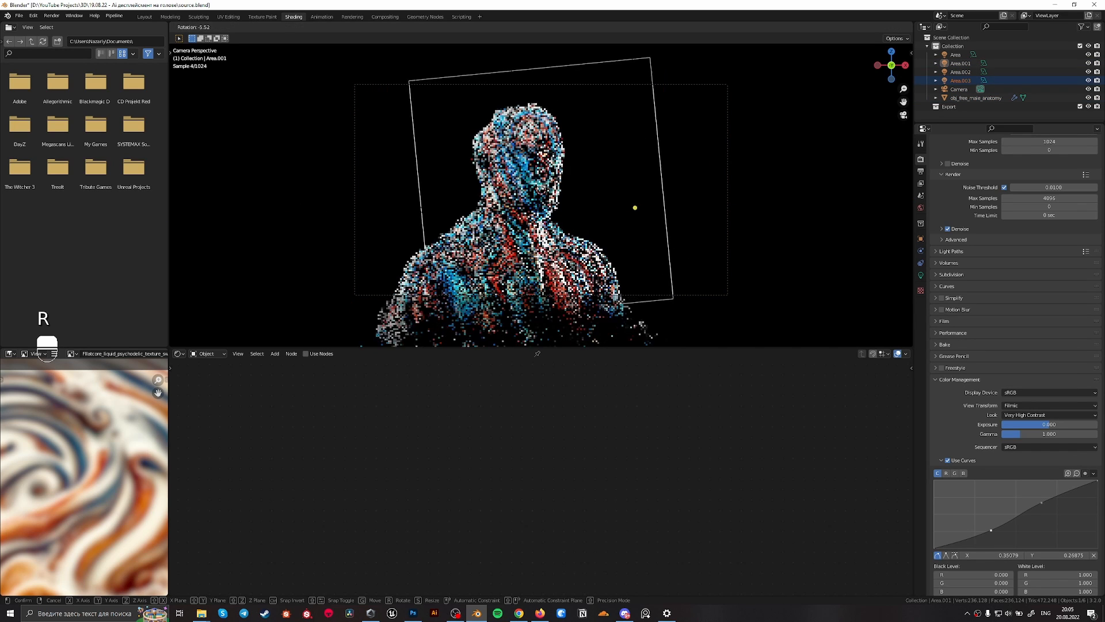
key("g")
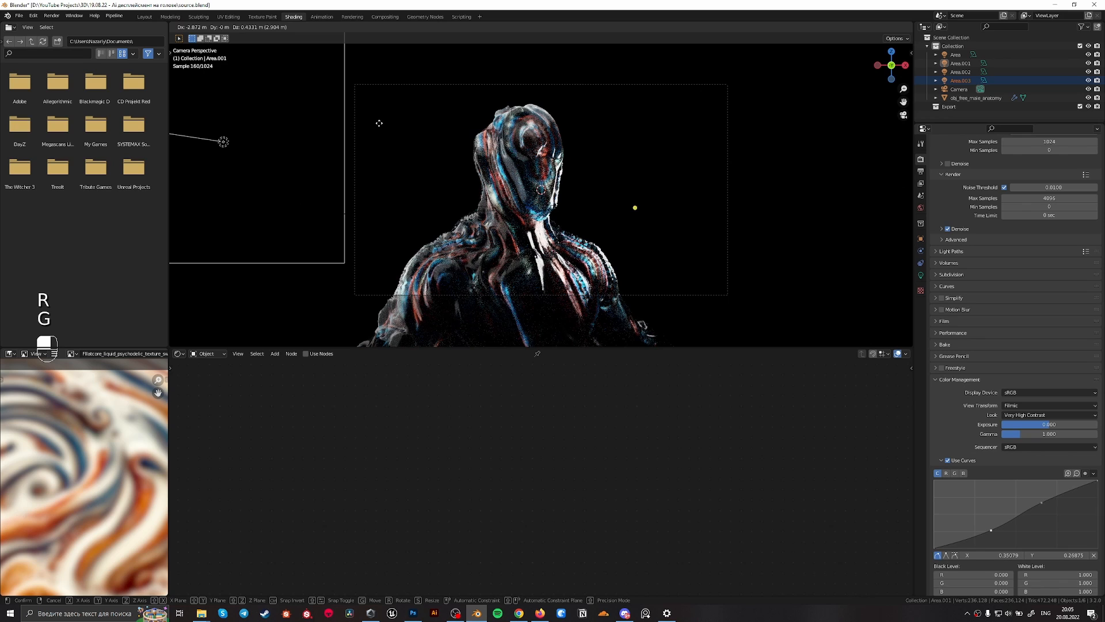
right_click(574, 163)
Test rotating and moving the Area.001 light beside the figure's head, and set its power to 20 W
left_click(721, 171)
left_click(711, 191)
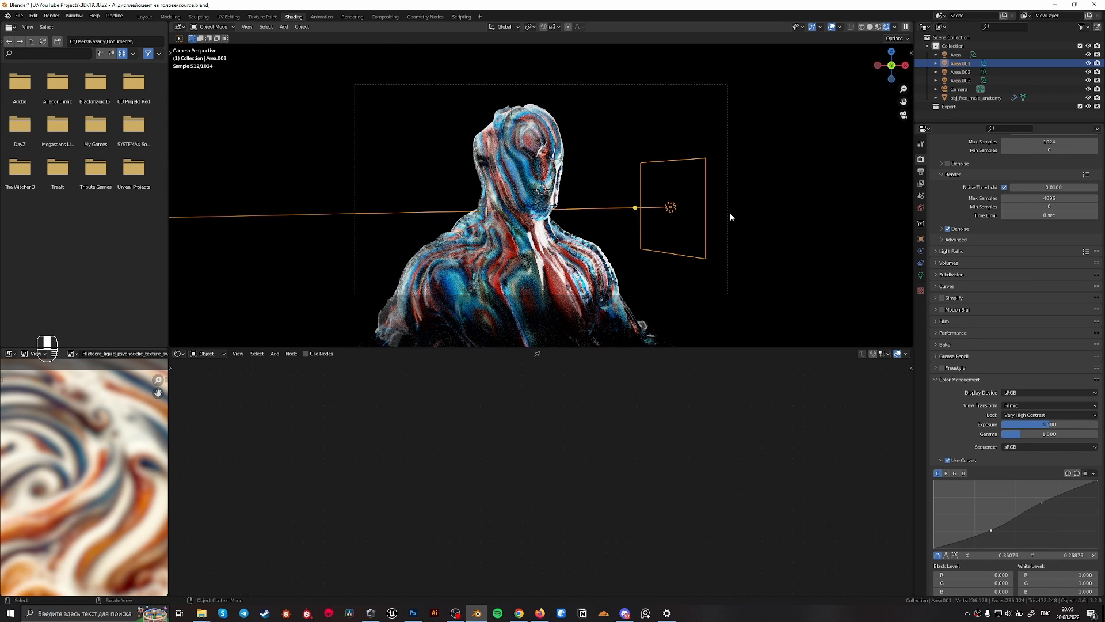
key("r")
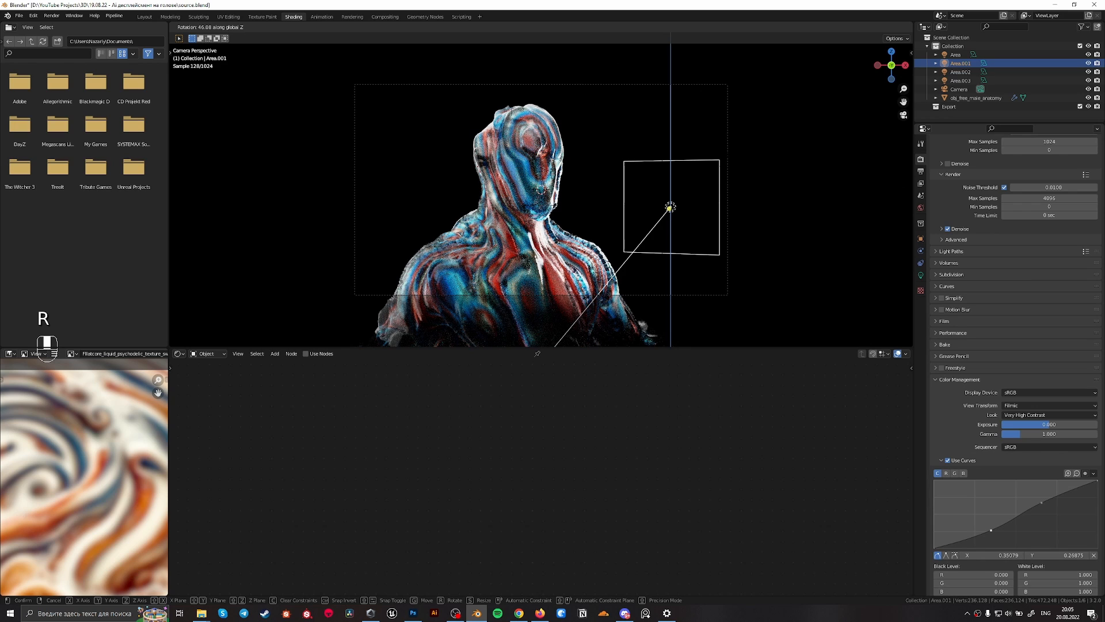
key("g")
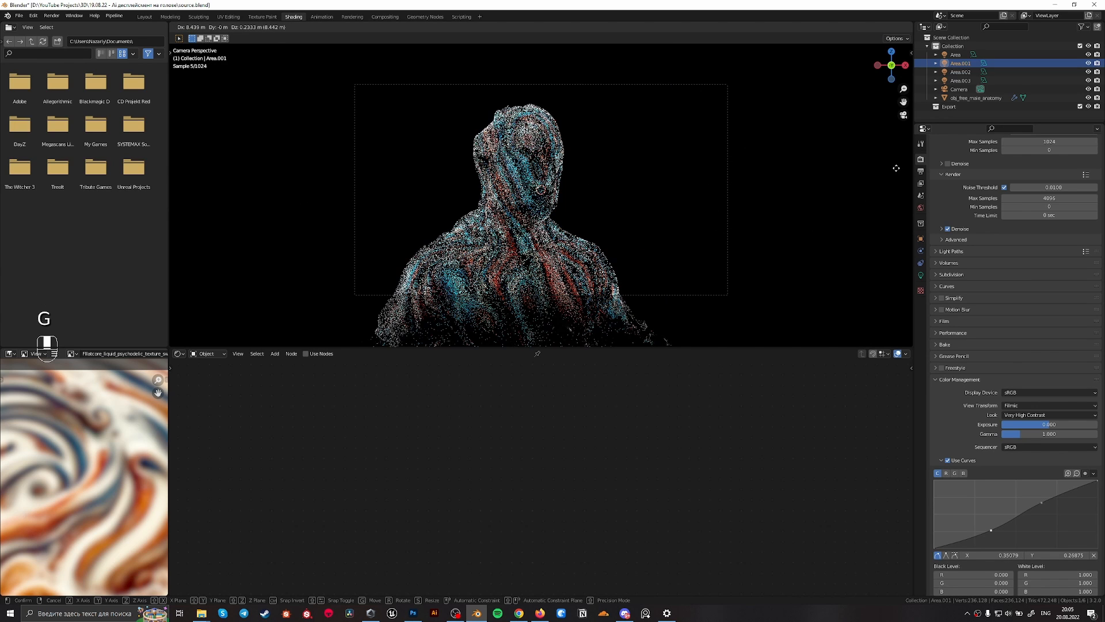
right_click(898, 168)
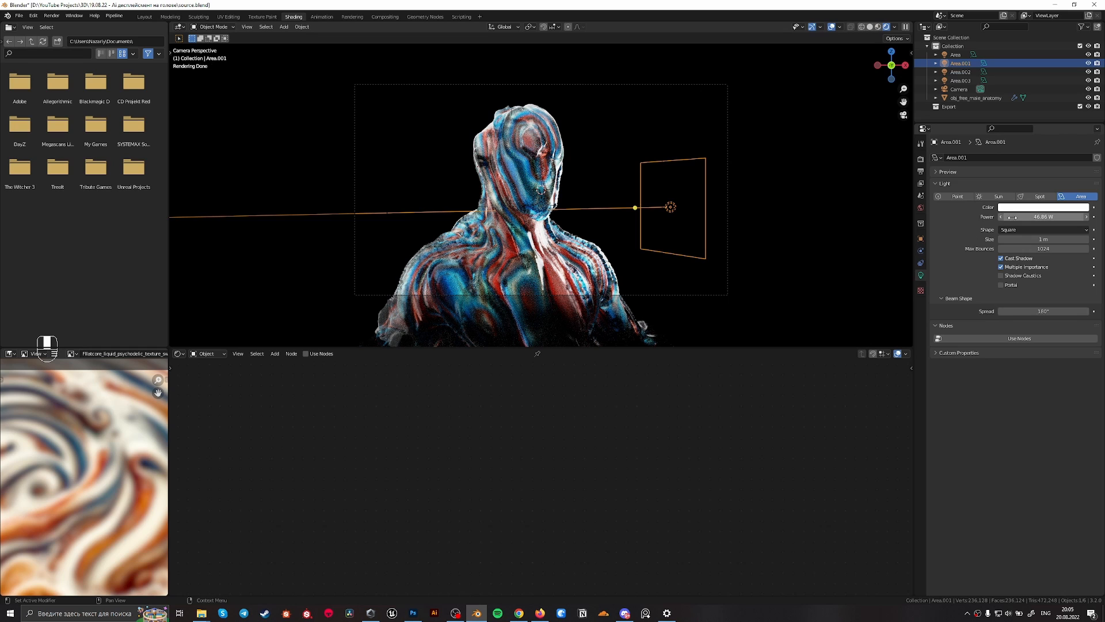
left_click(1043, 216)
type("20")
key("Return")
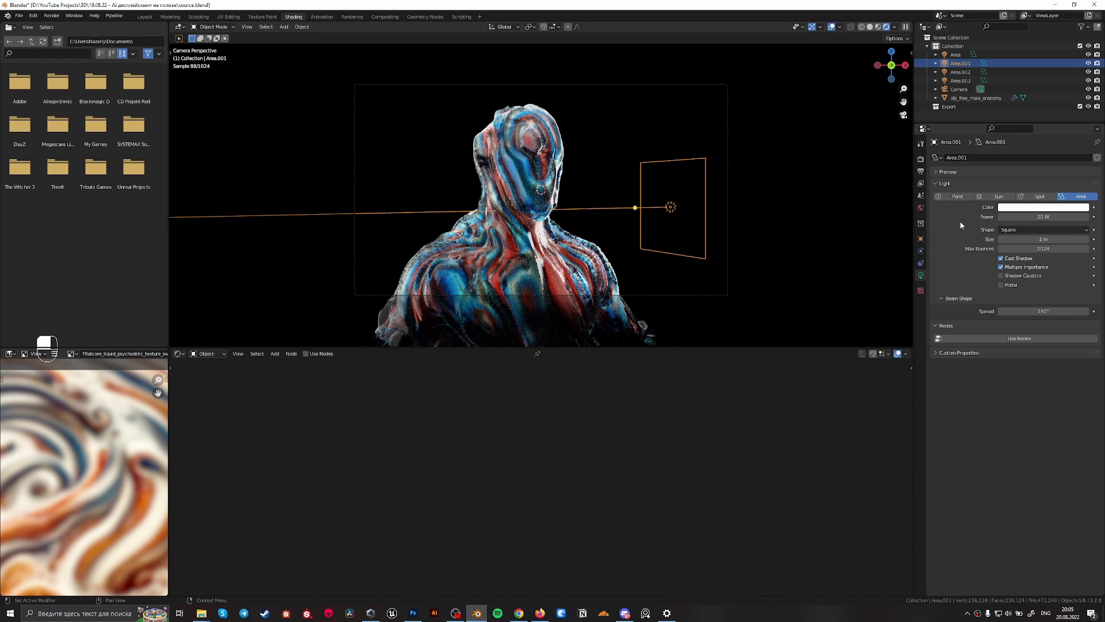
Move the Area.001 light about 2.38 m along the Y axis and check the figure through the camera
key("g")
key("y")
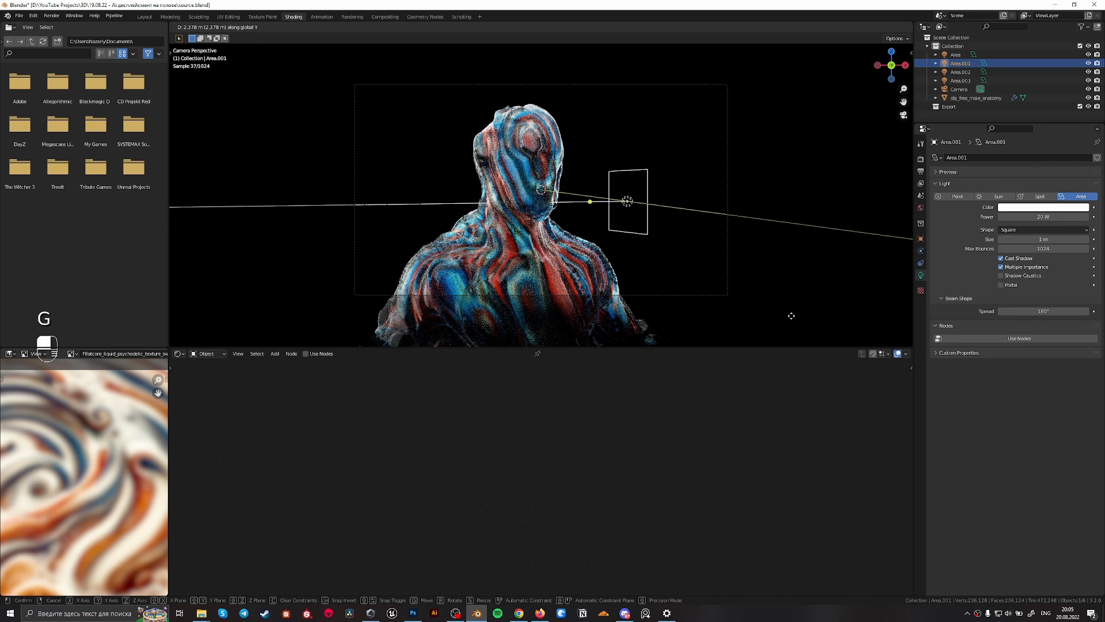
left_click(702, 283)
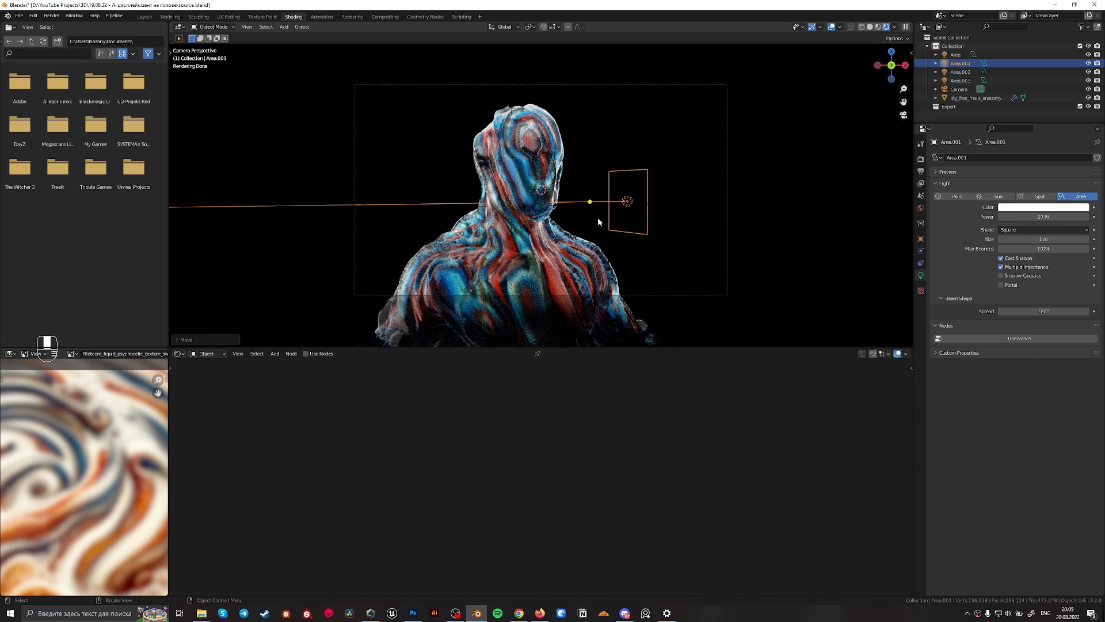
middle_click_drag(572, 222, 491, 280)
key("KP_0")
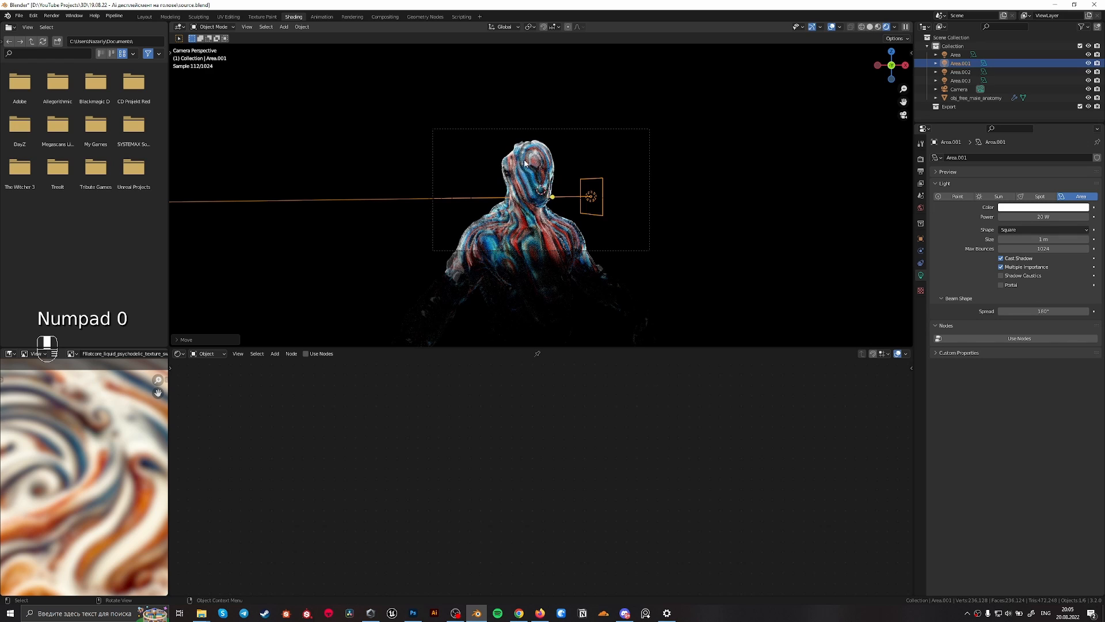
left_click(582, 165)
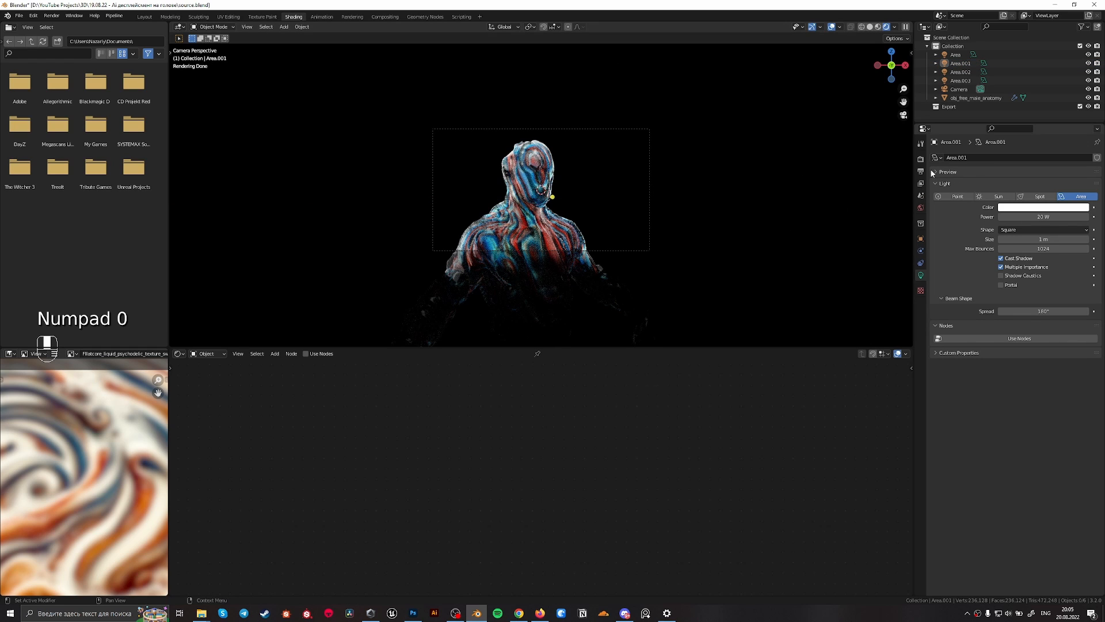
scroll(629, 199, "up", 3)
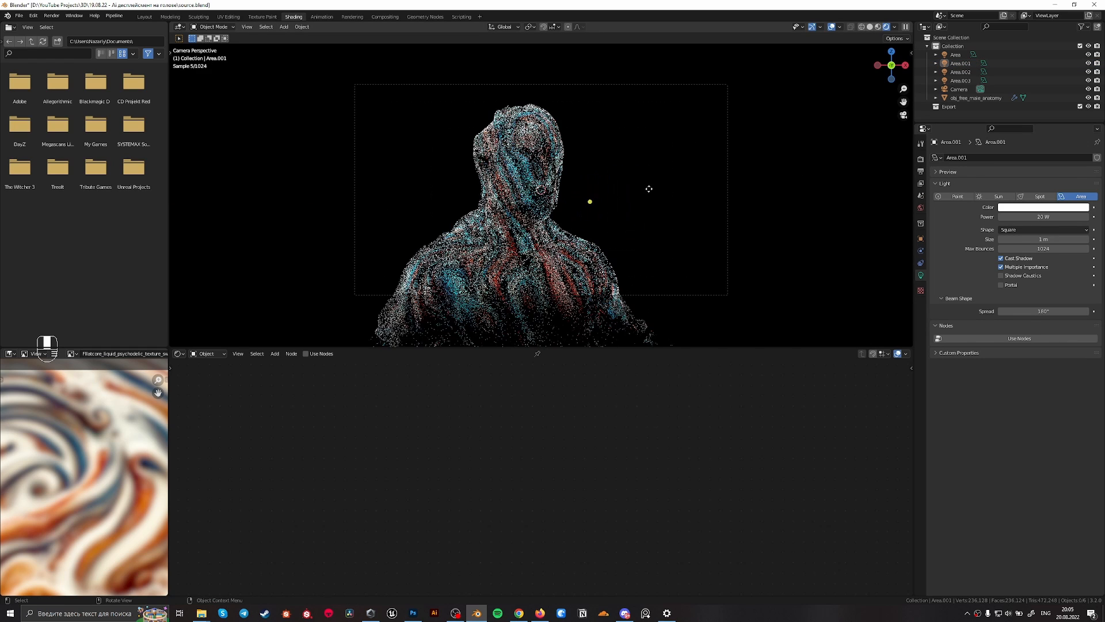
Change the world background color to a saturated crimson pink
left_click(920, 207)
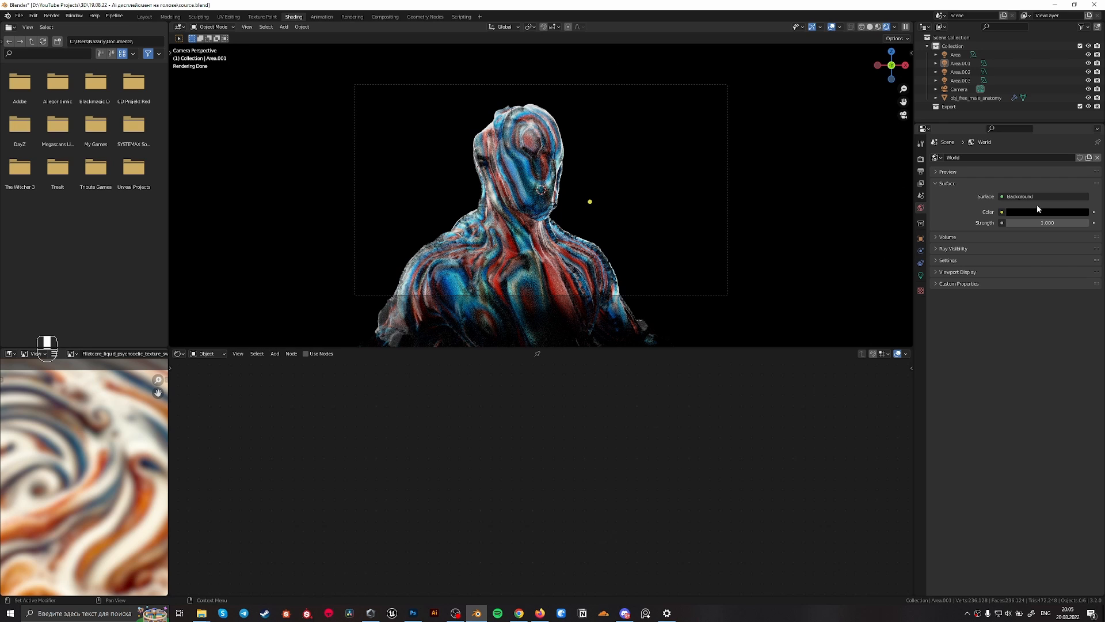
left_click(1039, 212)
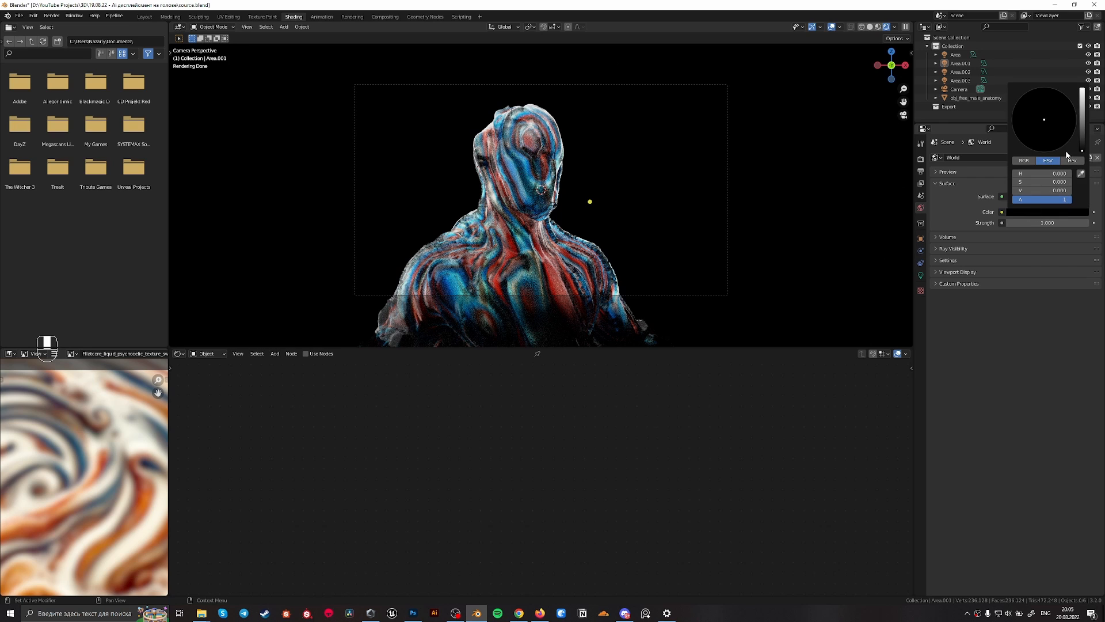
left_click(1084, 106)
left_click(1057, 101)
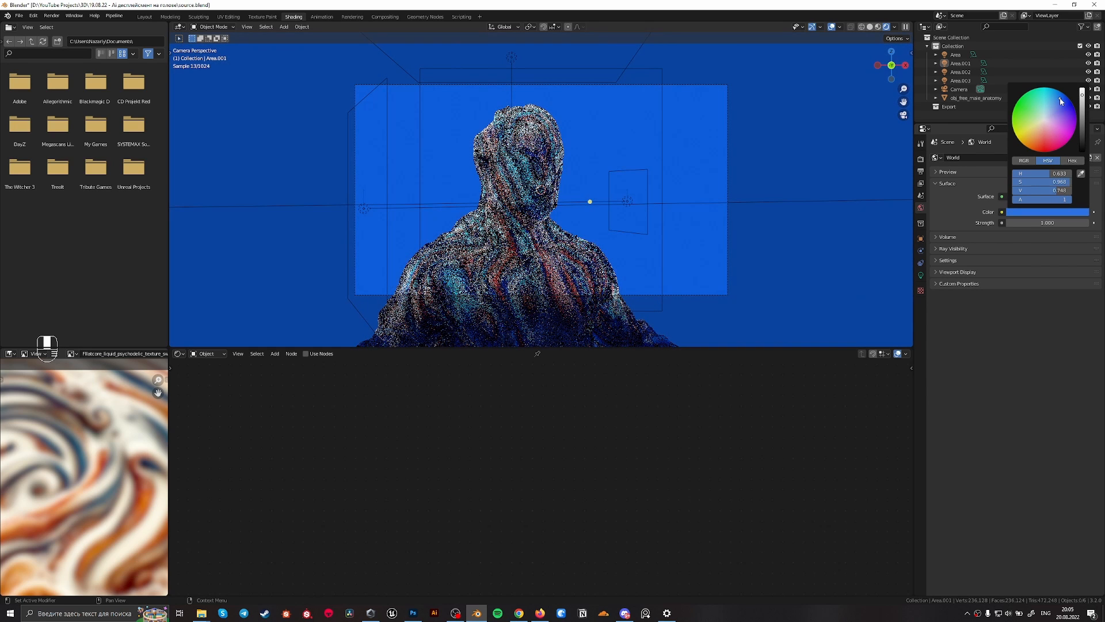
left_click_drag(1057, 104, 1054, 146)
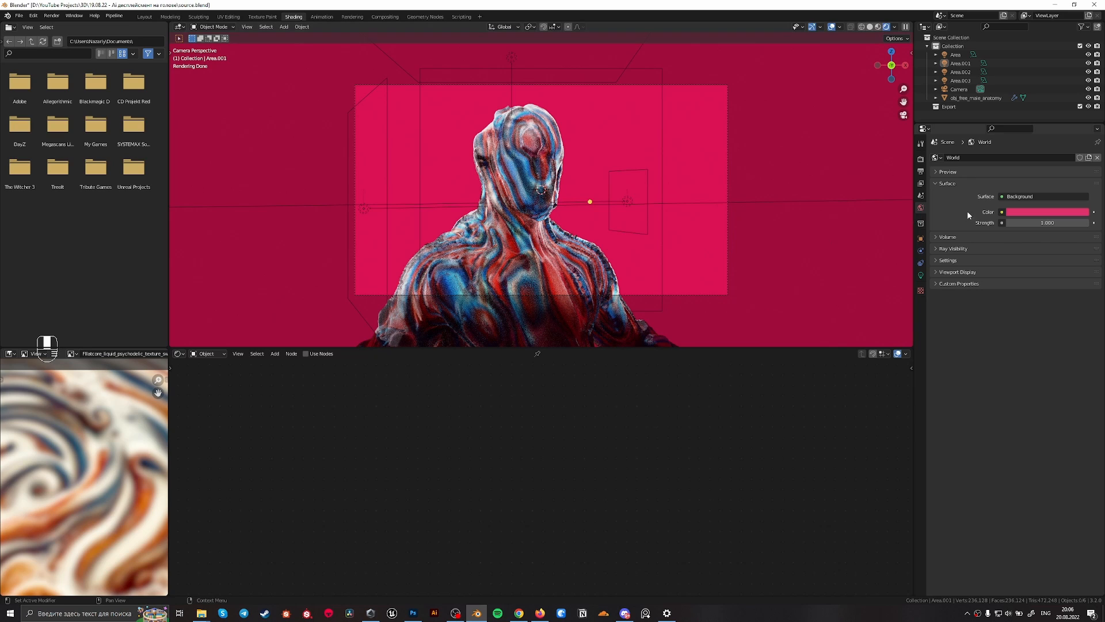
right_click(996, 222)
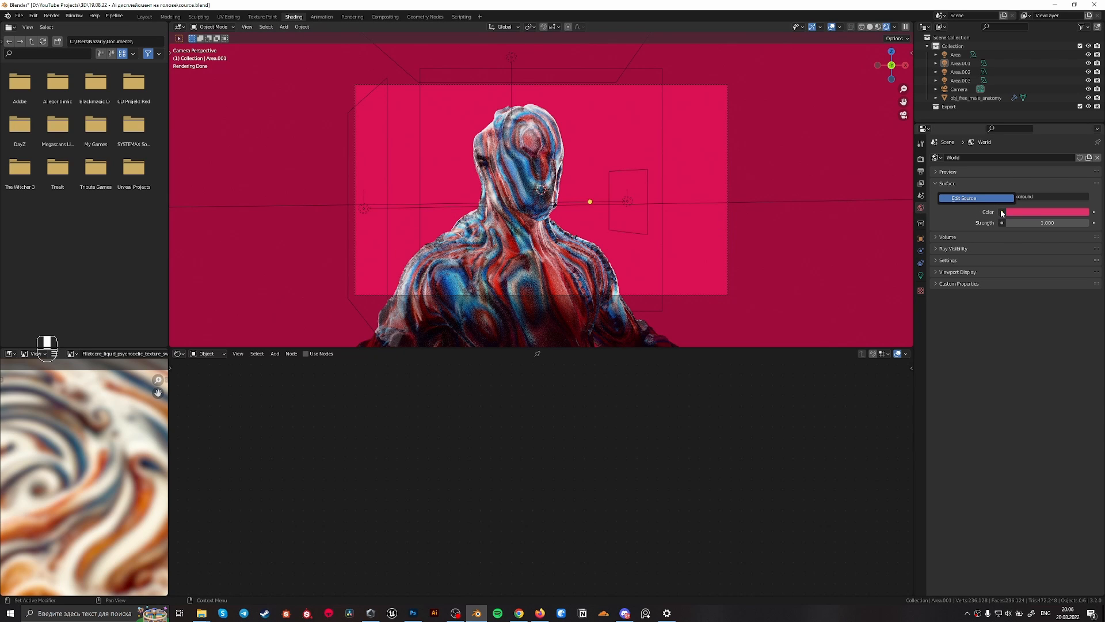
Drive the world background color with an Environment Texture and load the drachenfels_cellar_4k.exr HDRI into it
key("Escape")
left_click(1002, 212)
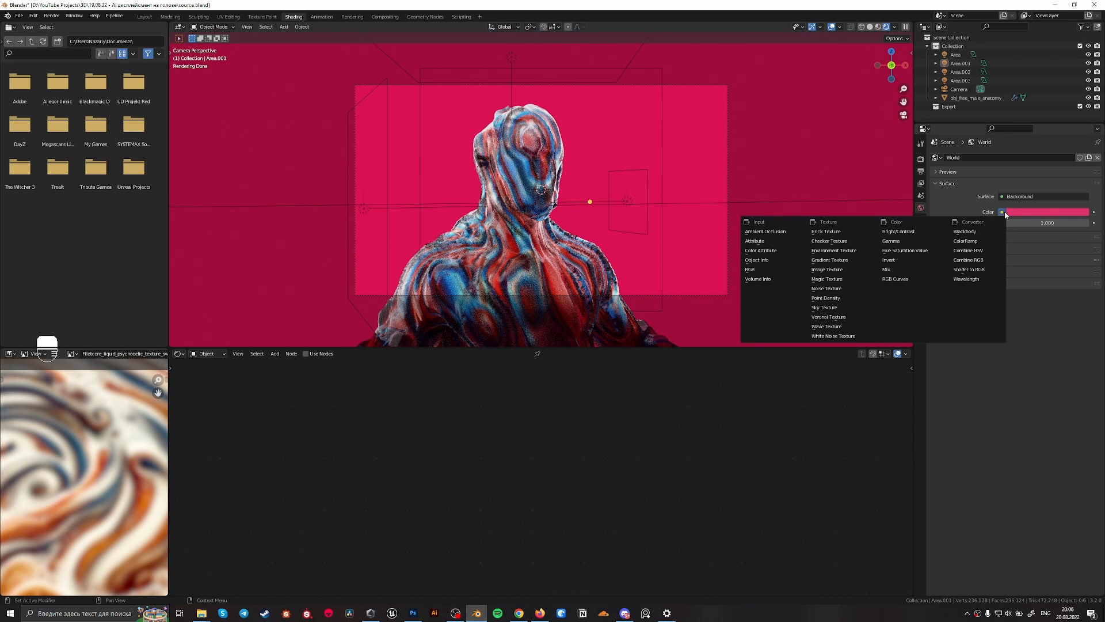
left_click(845, 251)
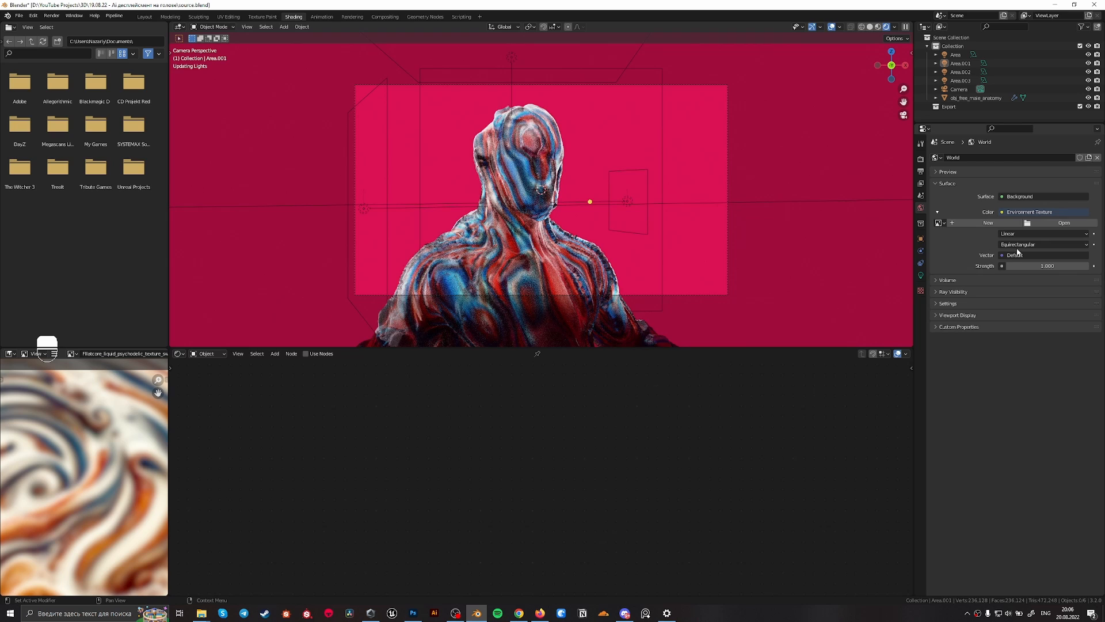
left_click(1062, 223)
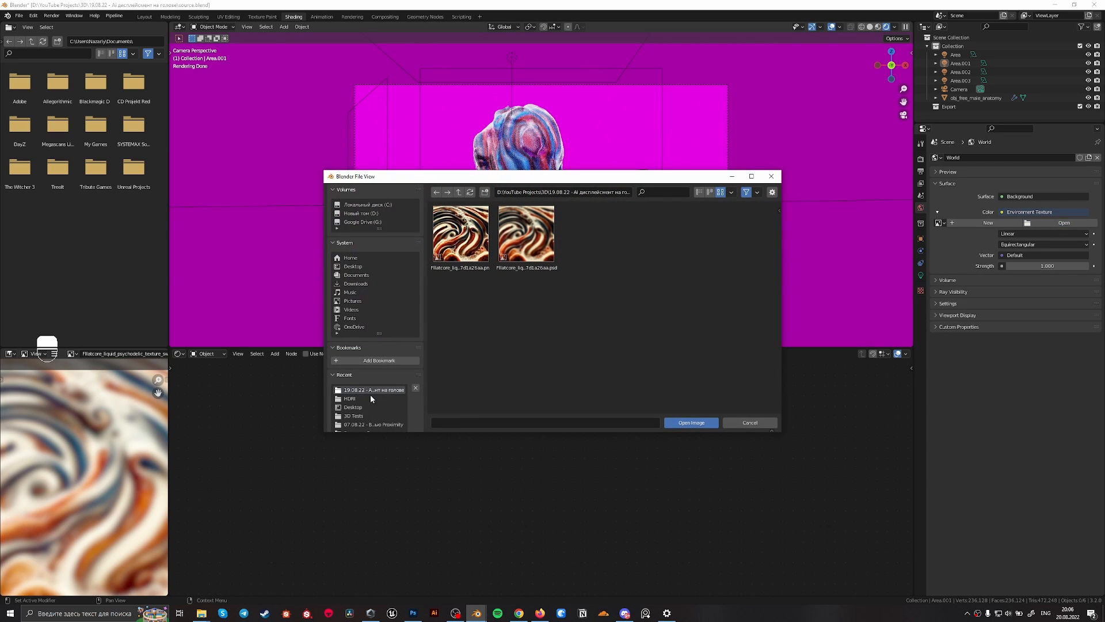
left_click(349, 398)
double_click(461, 233)
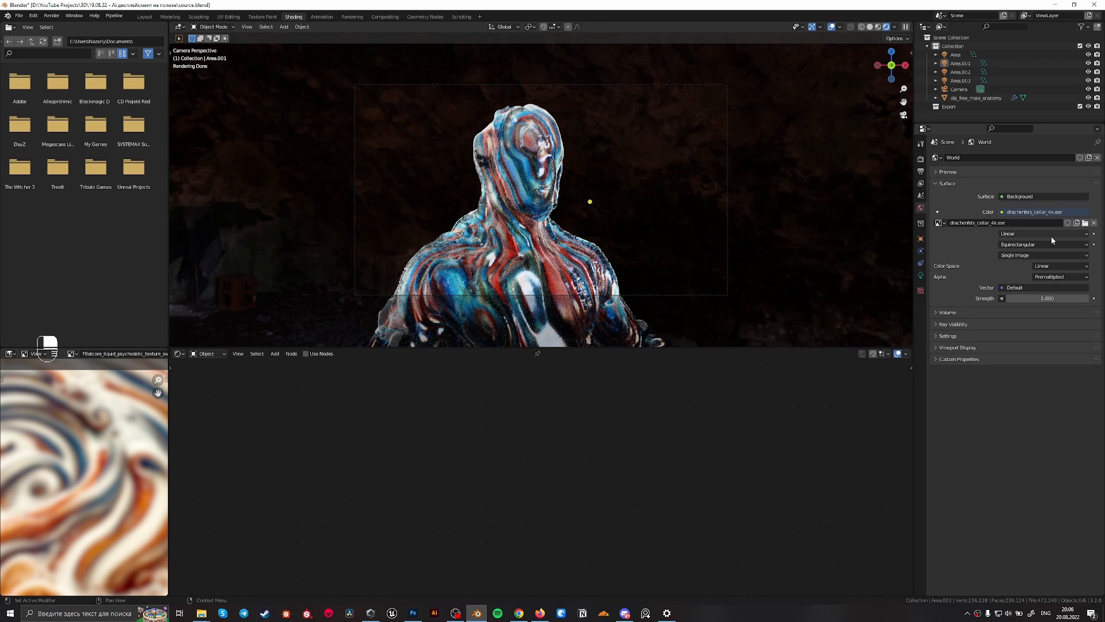
Replace the world's environment image with reinforced_concrete_02_4k.exr
left_click(1084, 224)
left_click(525, 233)
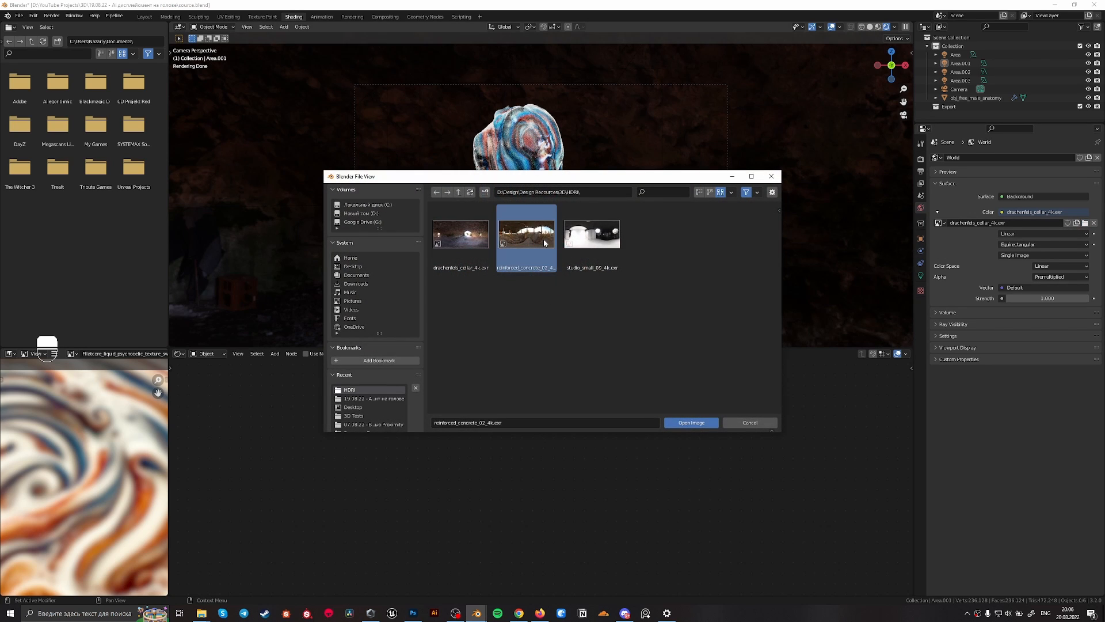
double_click(526, 234)
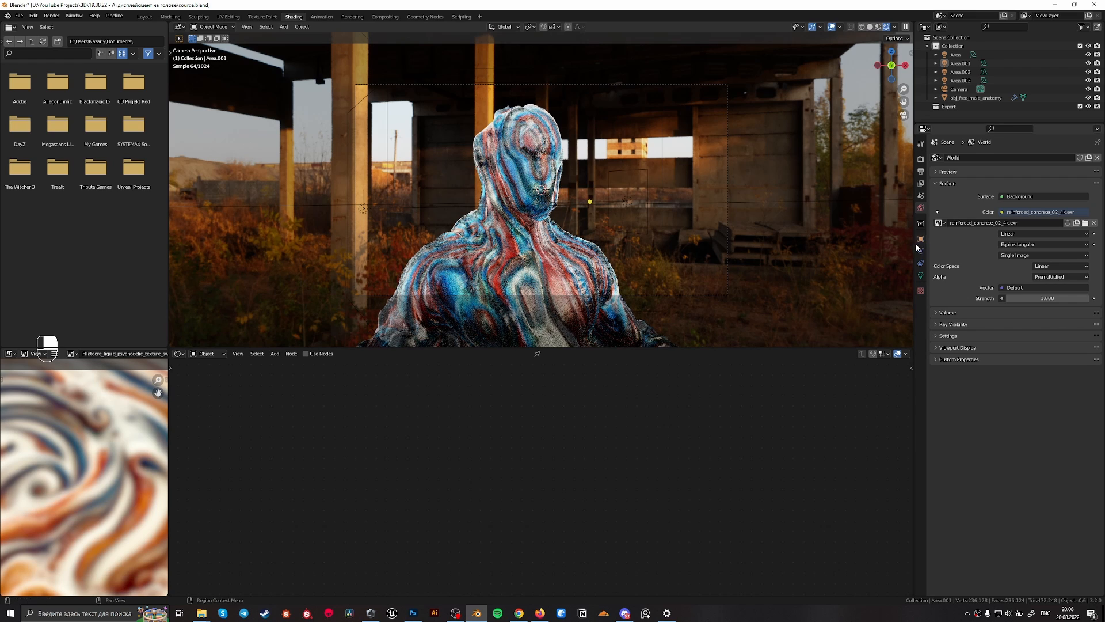
Unlink the environment image and undo the HDRI changes back to the plain crimson pink world background
left_click(1094, 223)
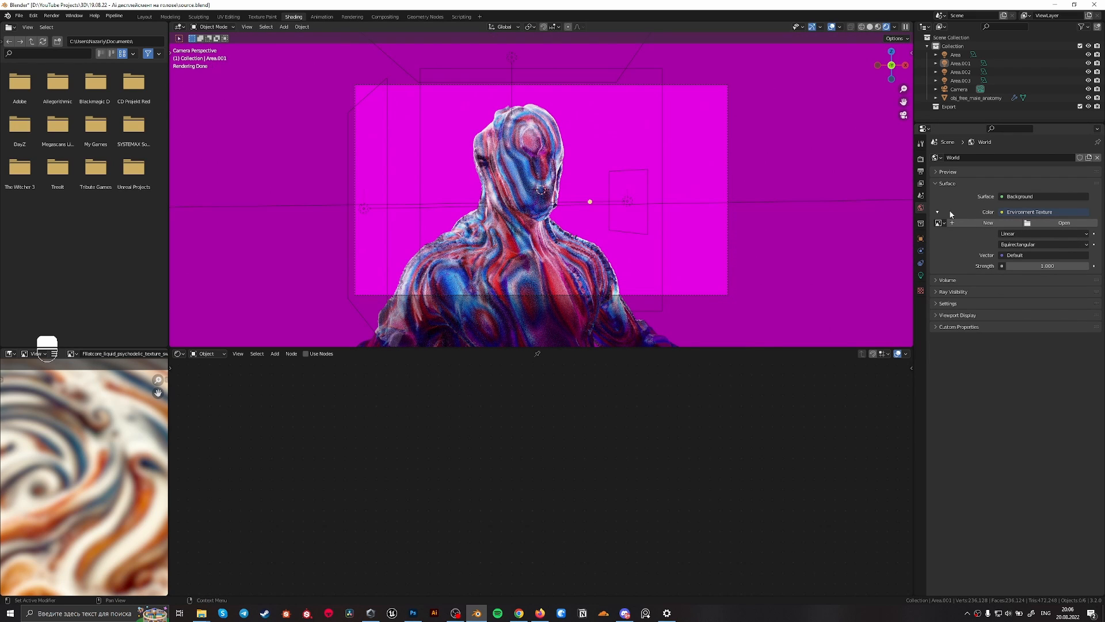
key("ctrl+z")
key("ctrl+z")
key("ctrl+z")
key("ctrl+z")
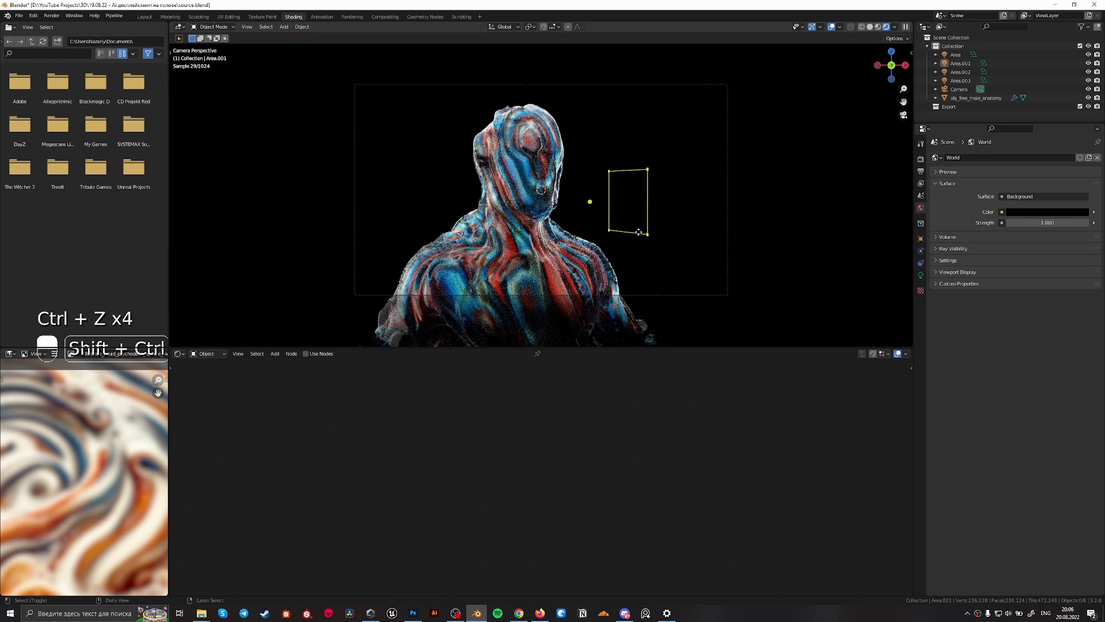
key("ctrl+shift+z")
Enable a transparent film background in the Cycles render settings
left_click(921, 159)
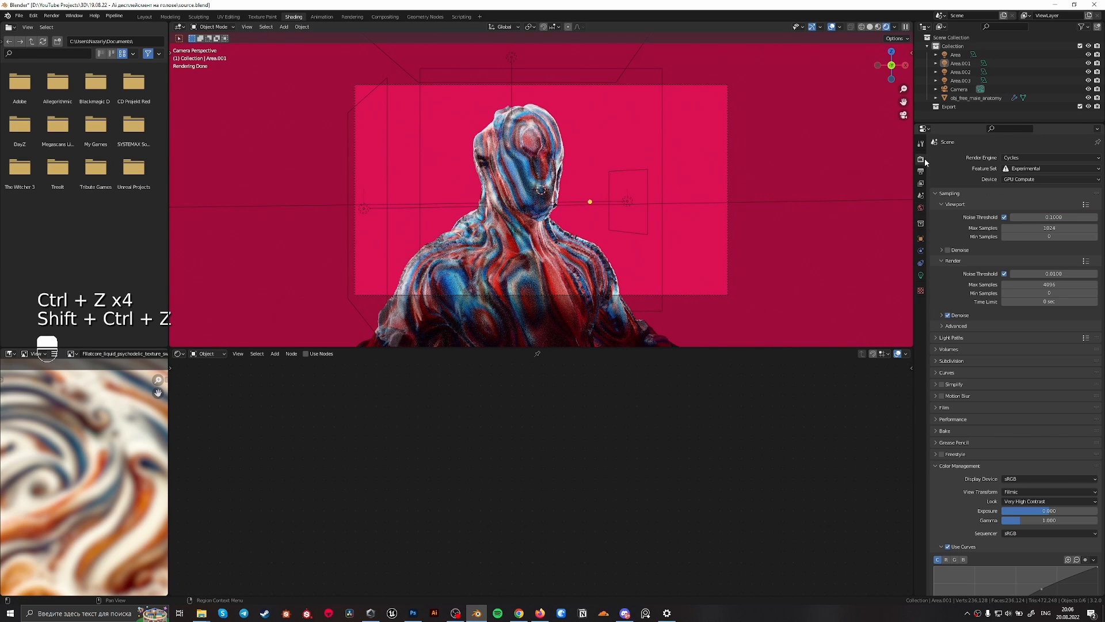
left_click(942, 408)
left_click(947, 470)
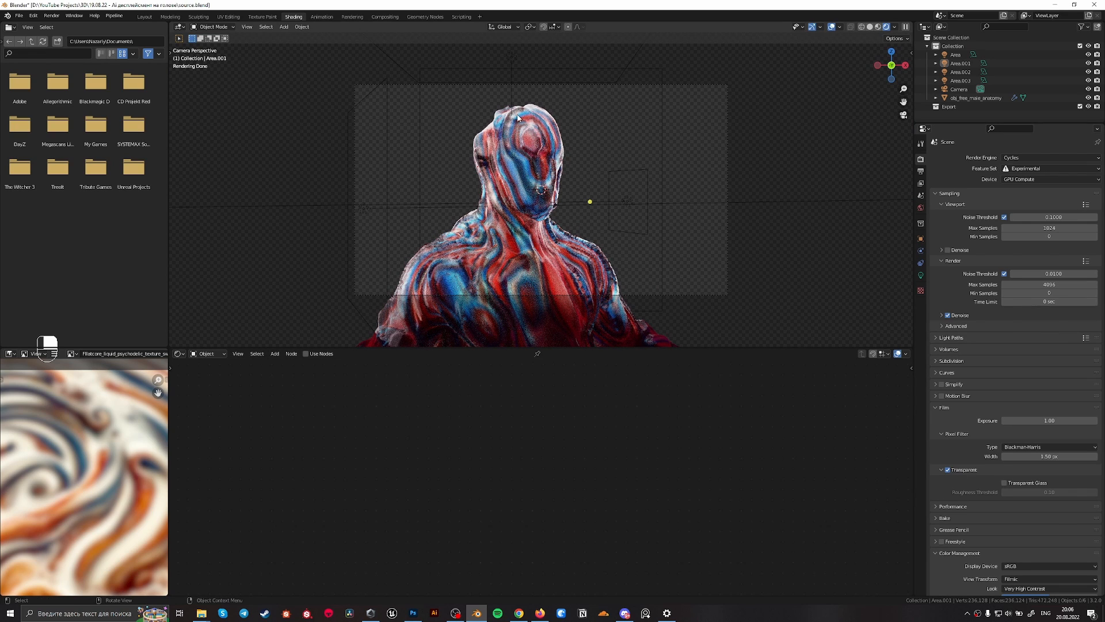
Try the figure's Principled BSDF with Transmission and Subsurface at 0, and undo both changes
left_click(527, 265)
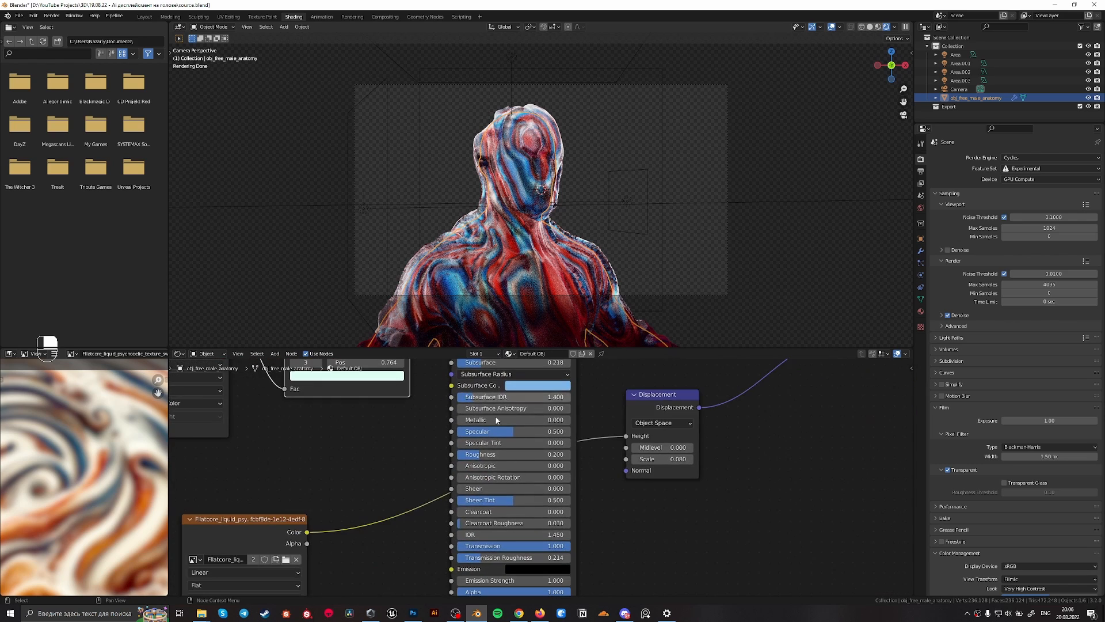
middle_click_drag(540, 540, 587, 463)
left_click_drag(599, 468, 507, 469)
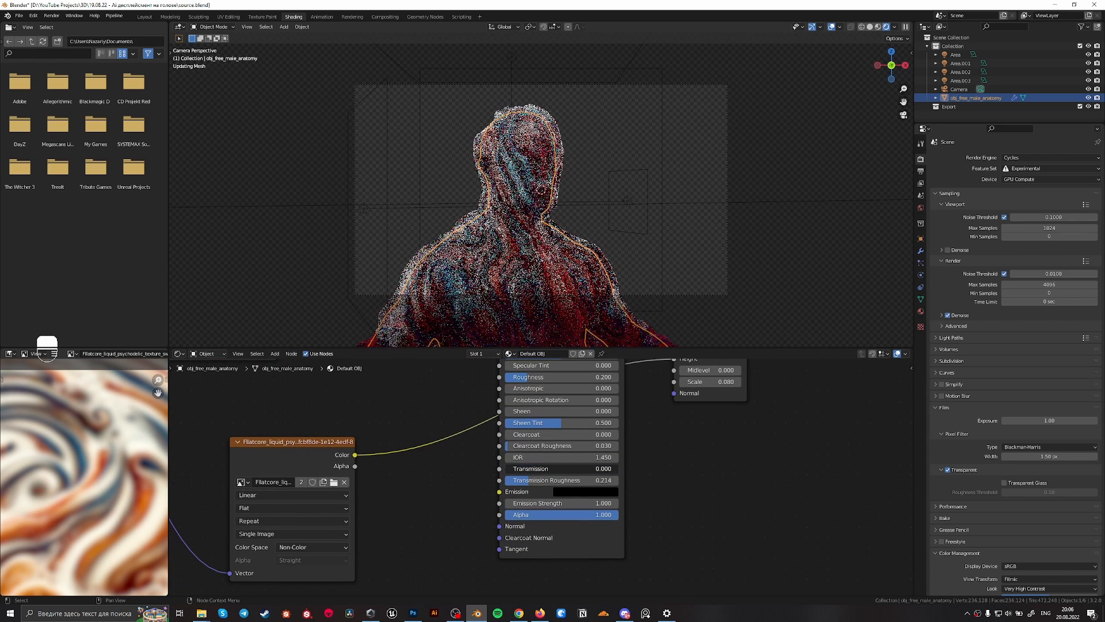
middle_click_drag(600, 431, 623, 509)
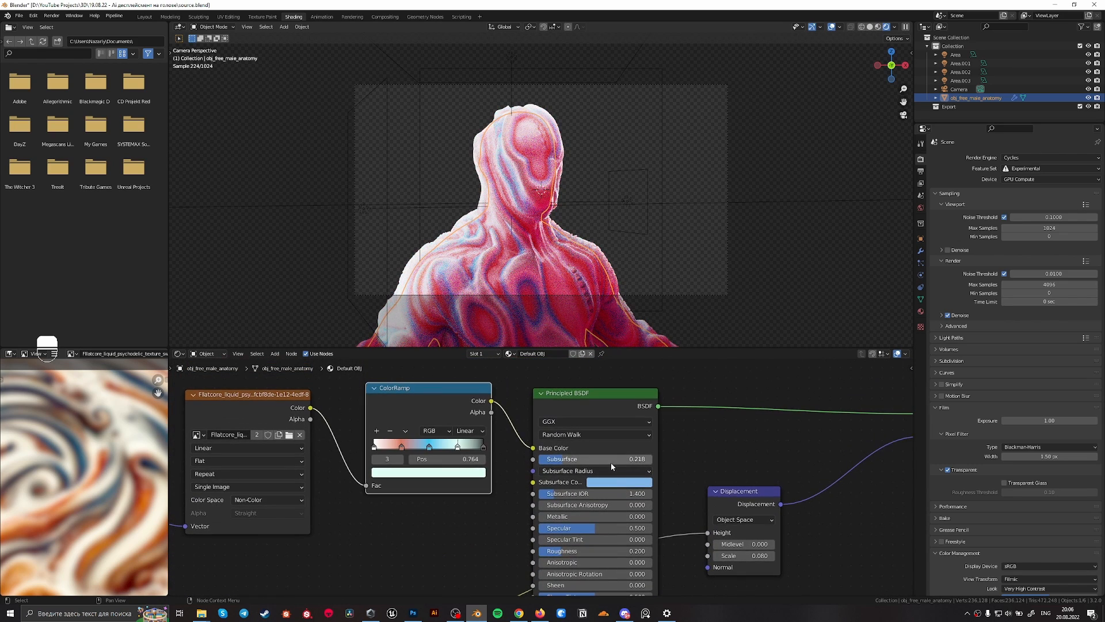
left_click_drag(610, 462, 582, 462)
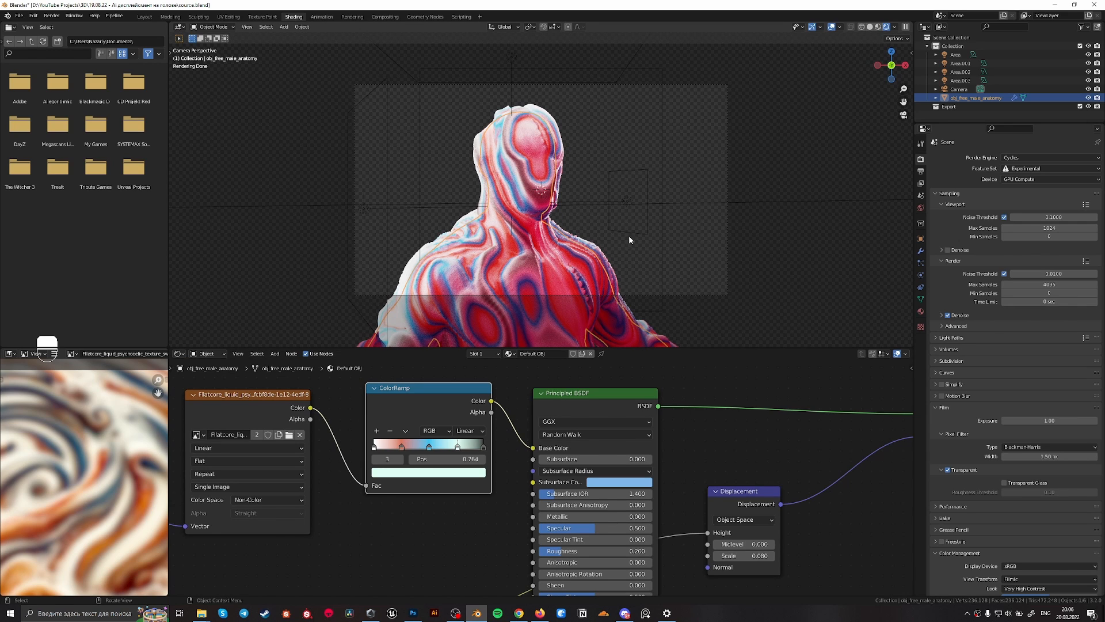
key("ctrl+z")
key("ctrl+z")
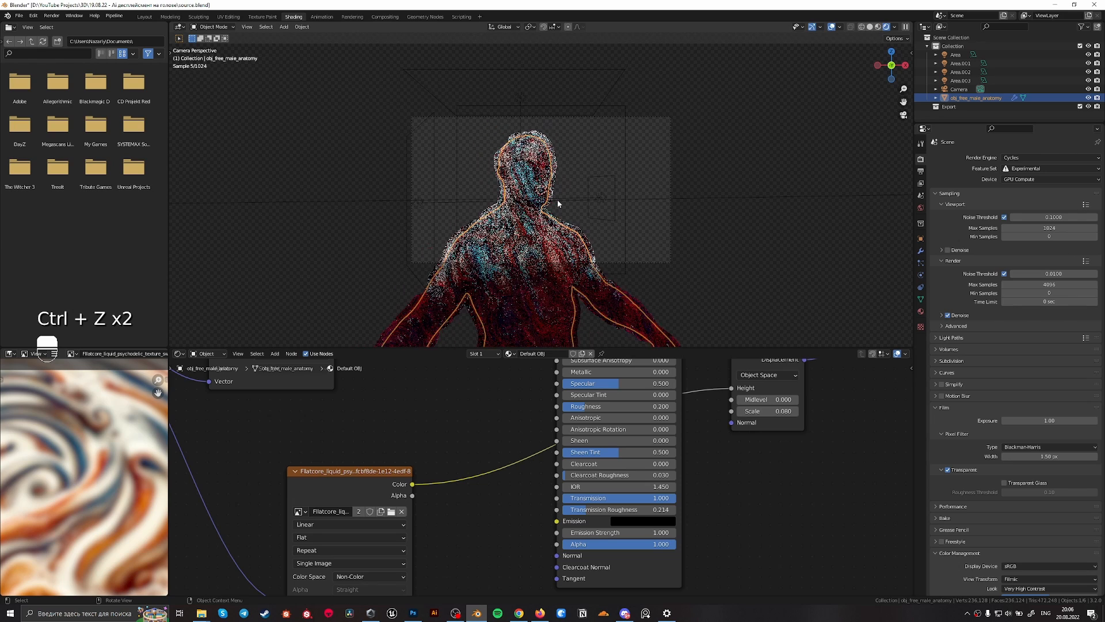
Switch the viewport to solid shading and set the render's maximum samples to 400
key("z")
left_click(724, 212)
left_click(921, 171)
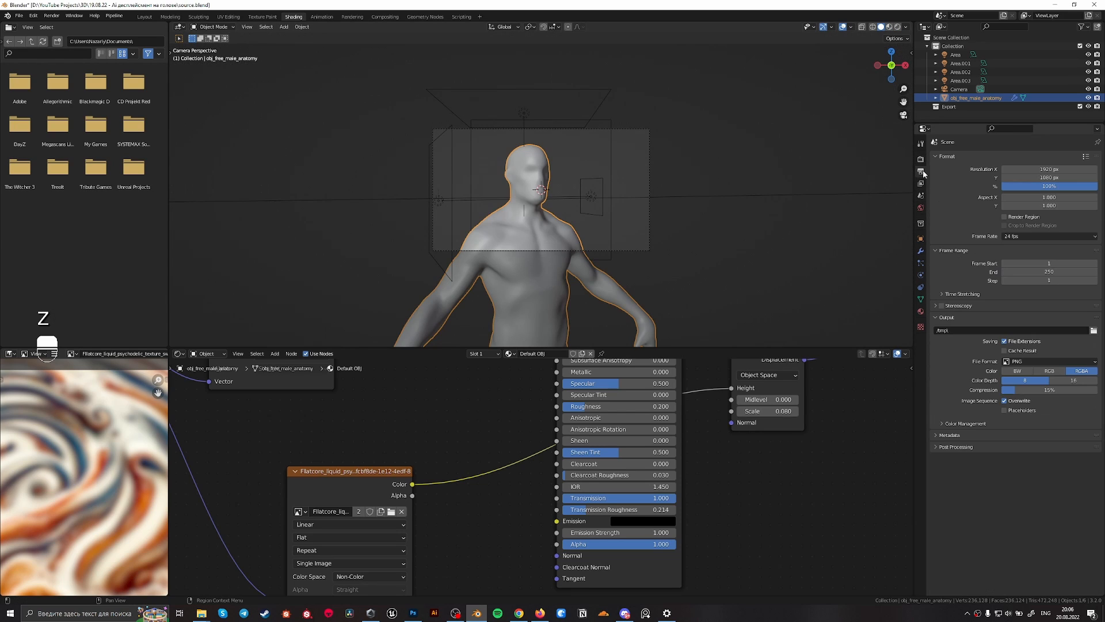
left_click(921, 183)
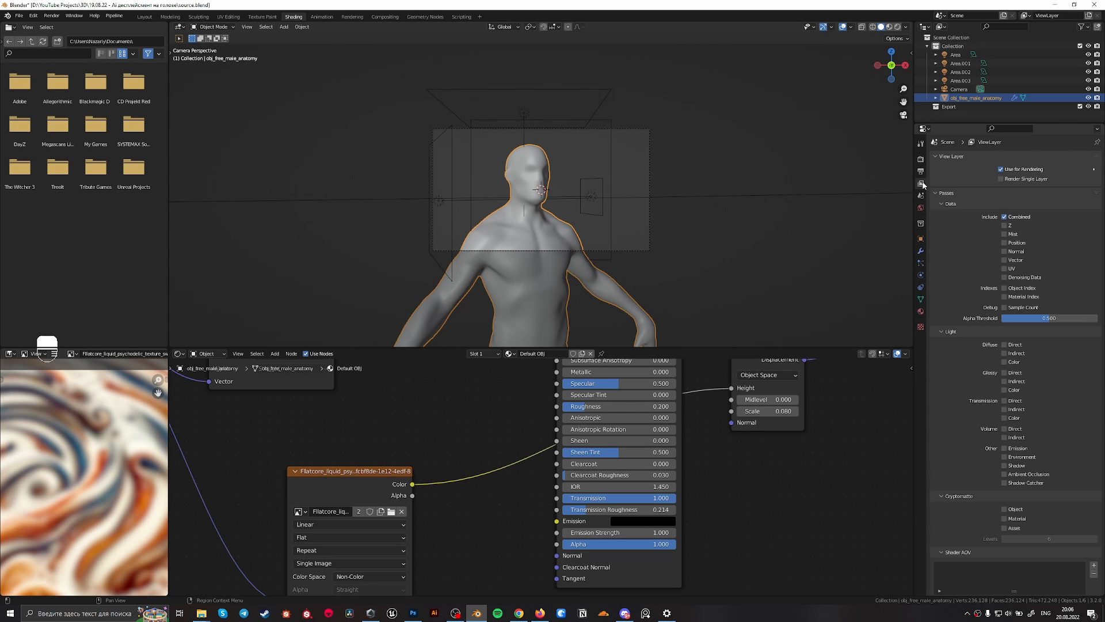
left_click(921, 159)
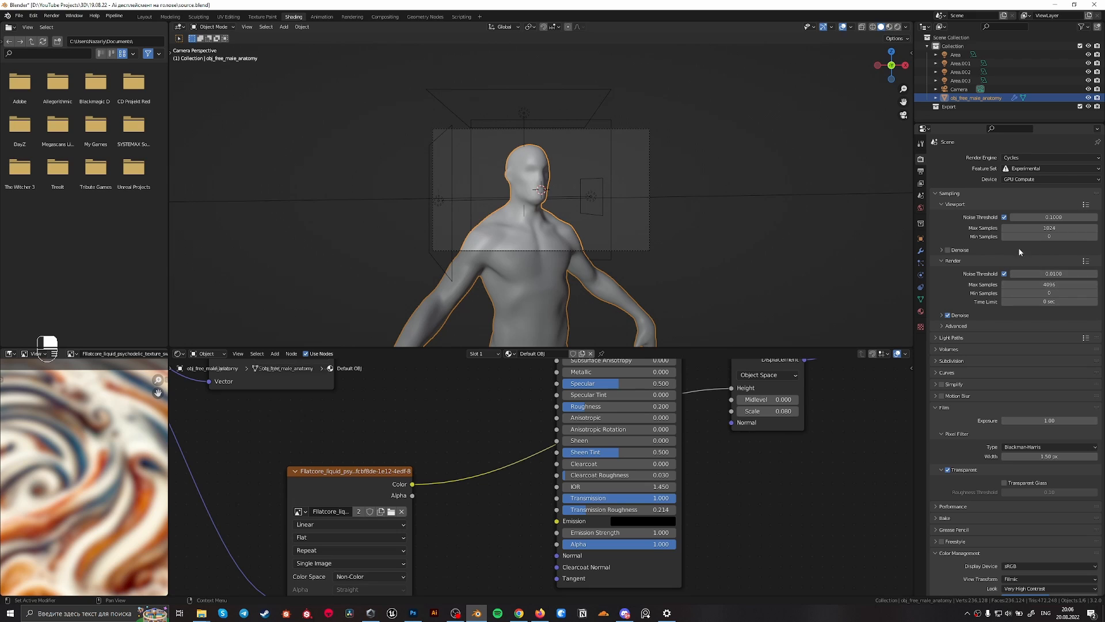
left_click(1037, 283)
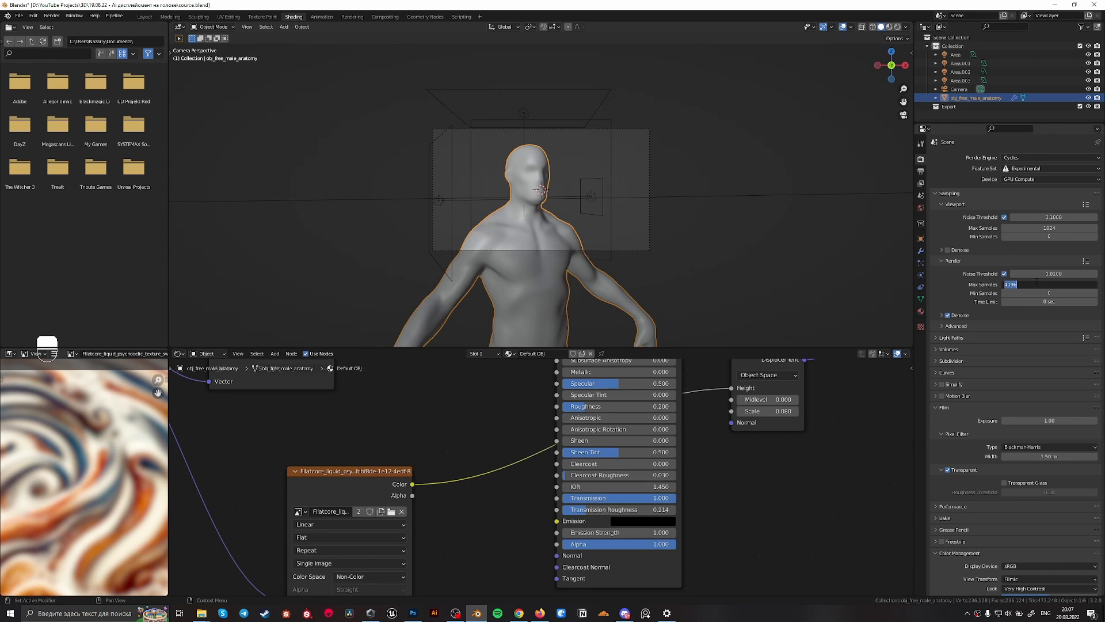
type("400")
key("Return")
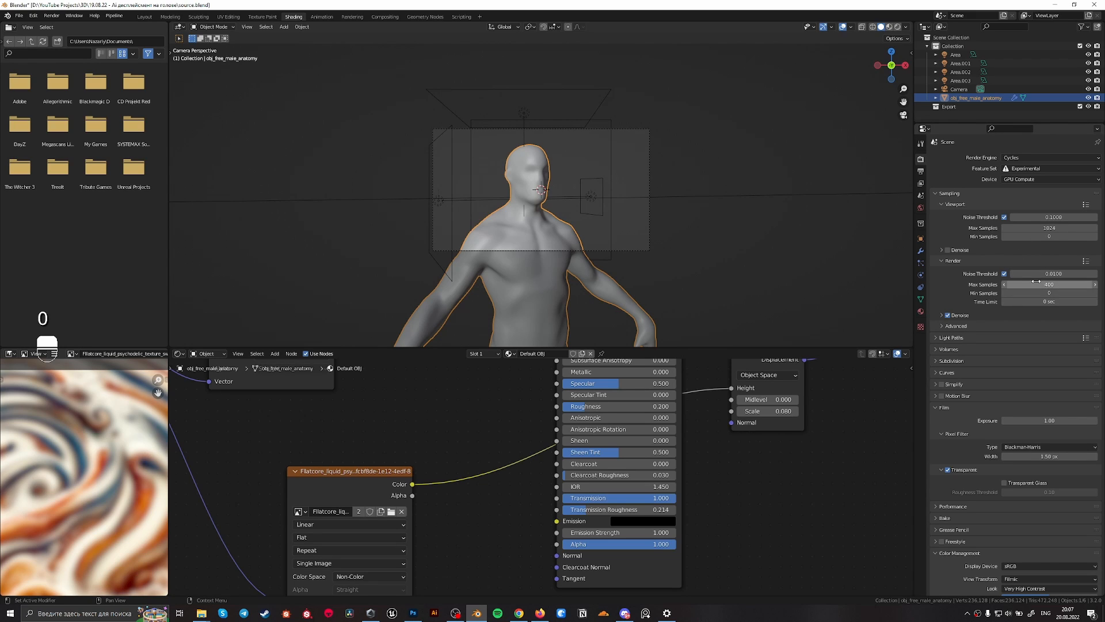
scroll(1036, 287, "down", 4)
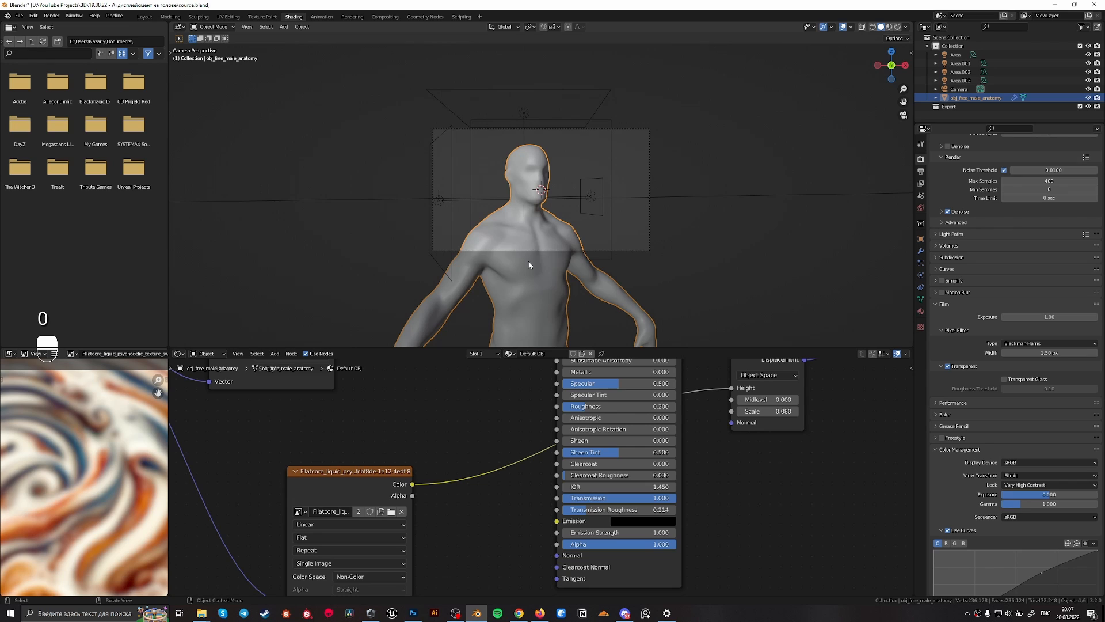
Save the Blender file and render the current frame
key("z")
key("ctrl+s")
key("F12")
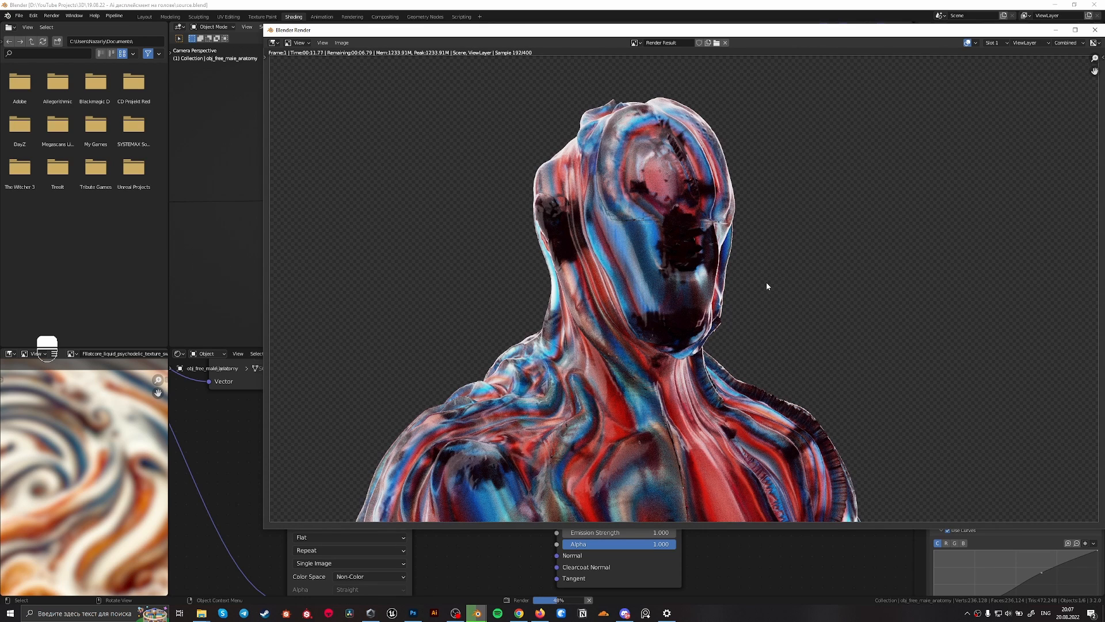
Examine the rendered figure's face, neck and shoulder edge up close and as a whole
scroll(750, 268, "down", 2)
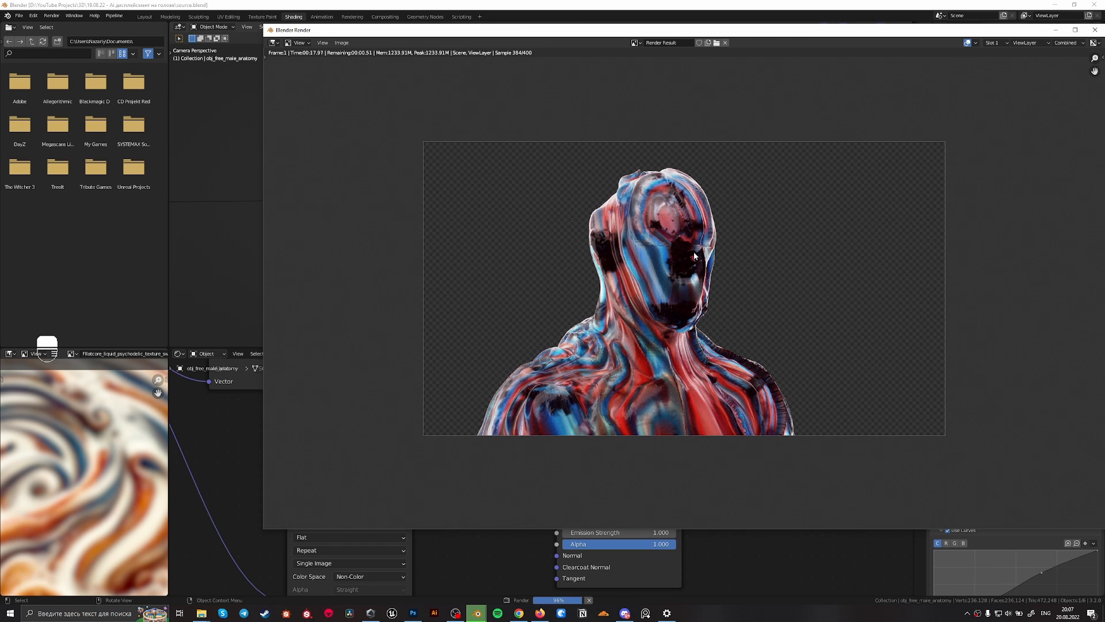
scroll(681, 230, "up", 2)
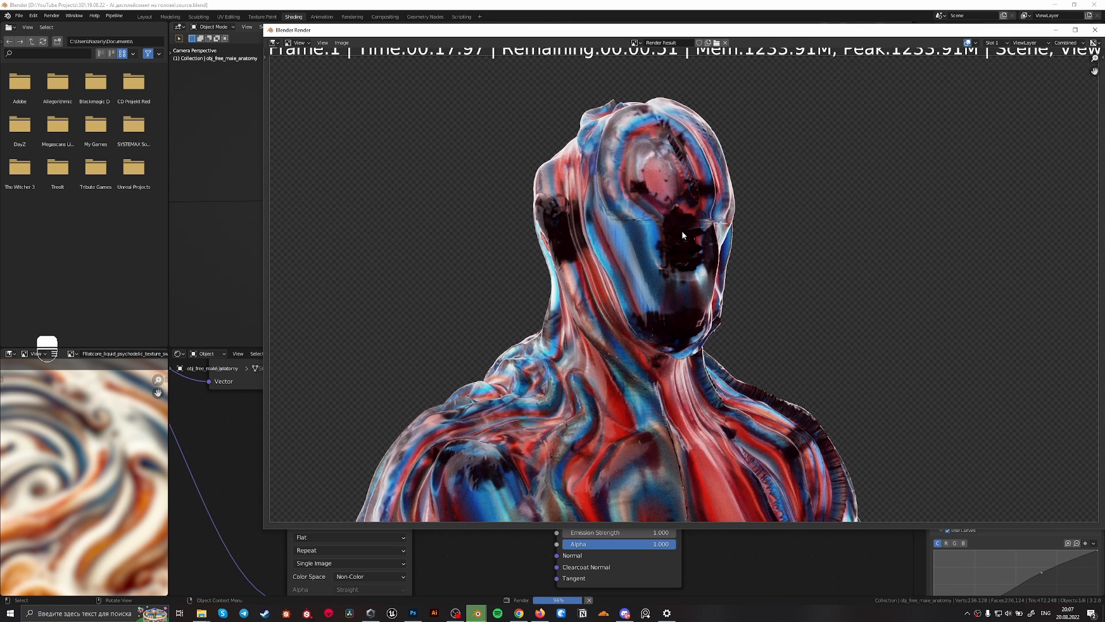
scroll(775, 340, "down", 1)
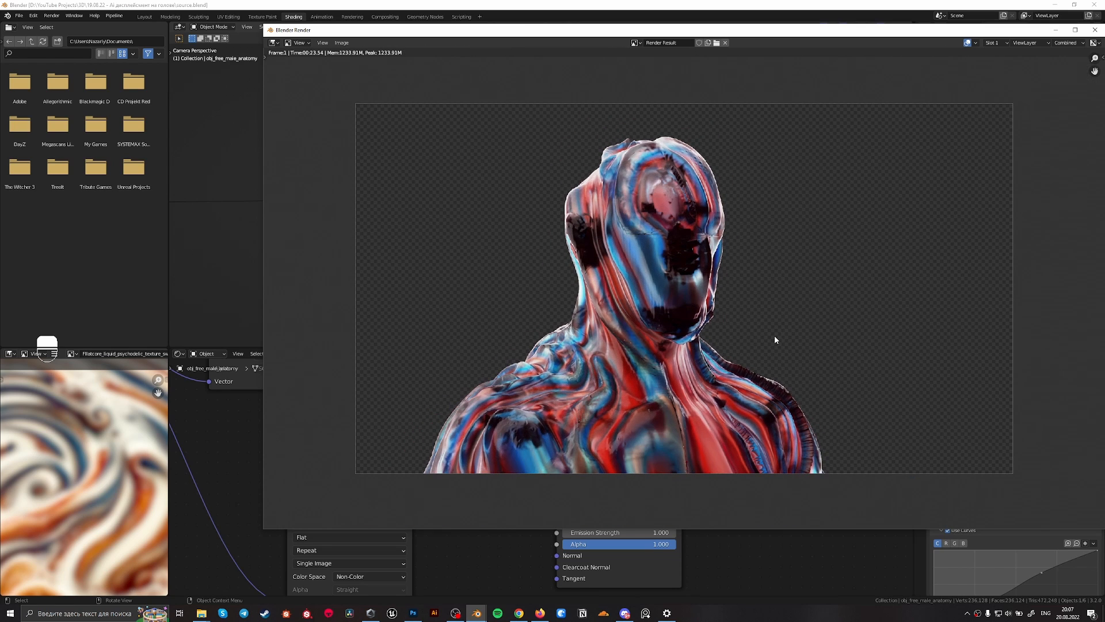
scroll(742, 260, "down", 1)
scroll(713, 271, "down", 2)
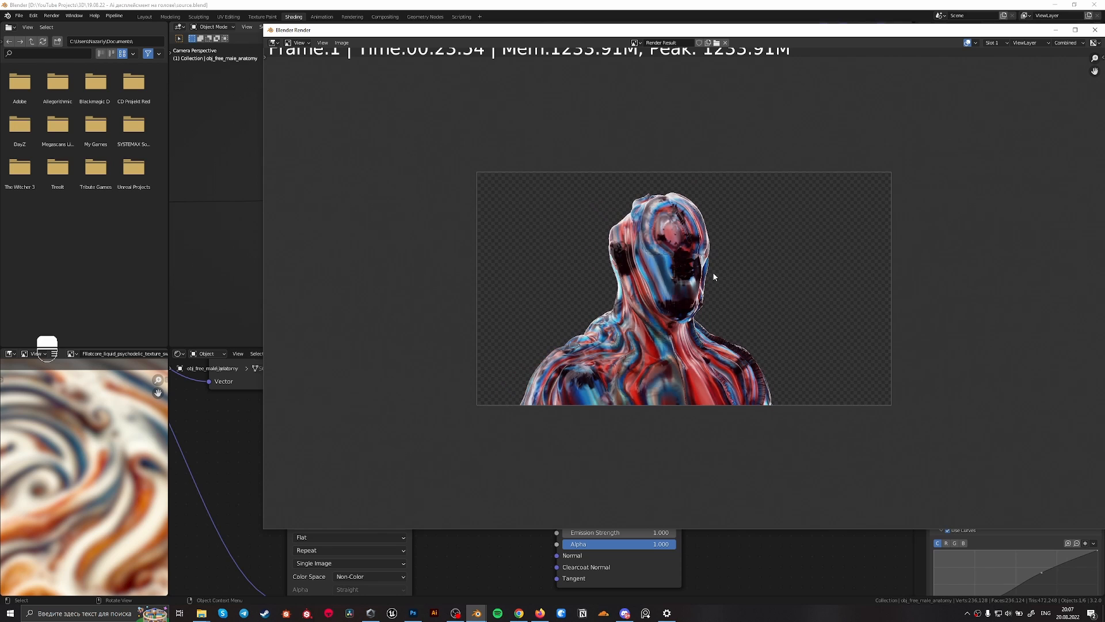
scroll(744, 385, "up", 2)
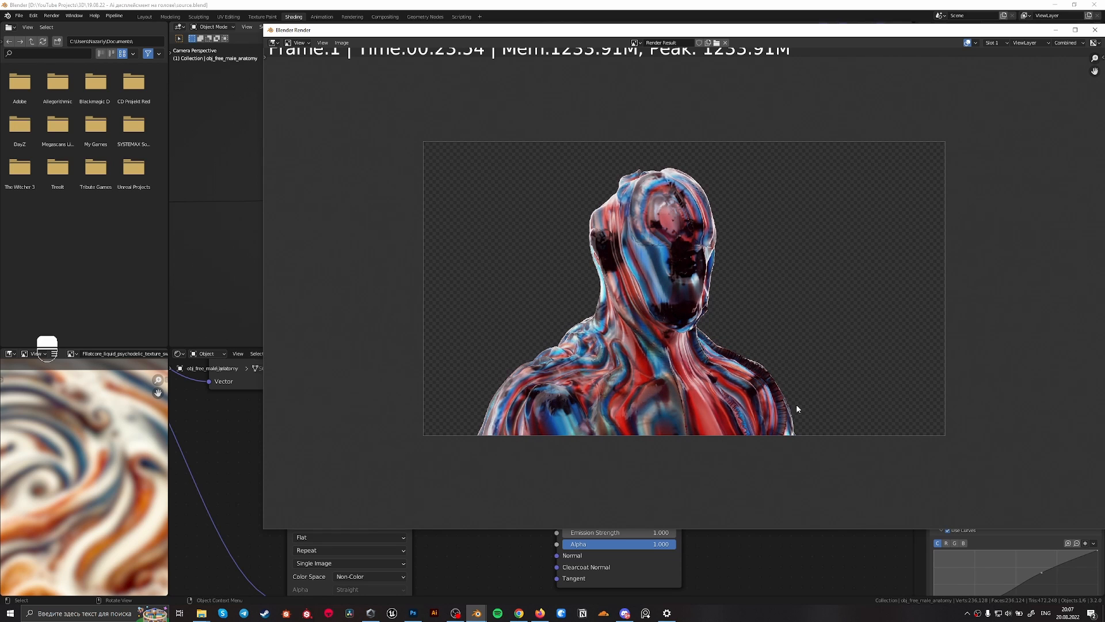
scroll(836, 462, "up", 5)
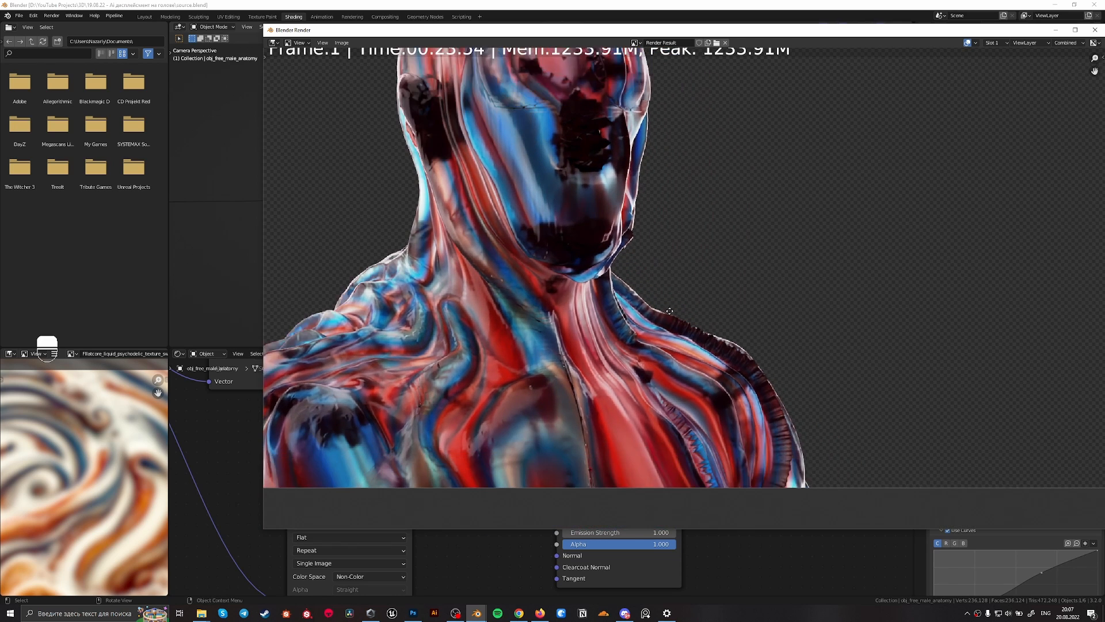
scroll(749, 458, "down", 5)
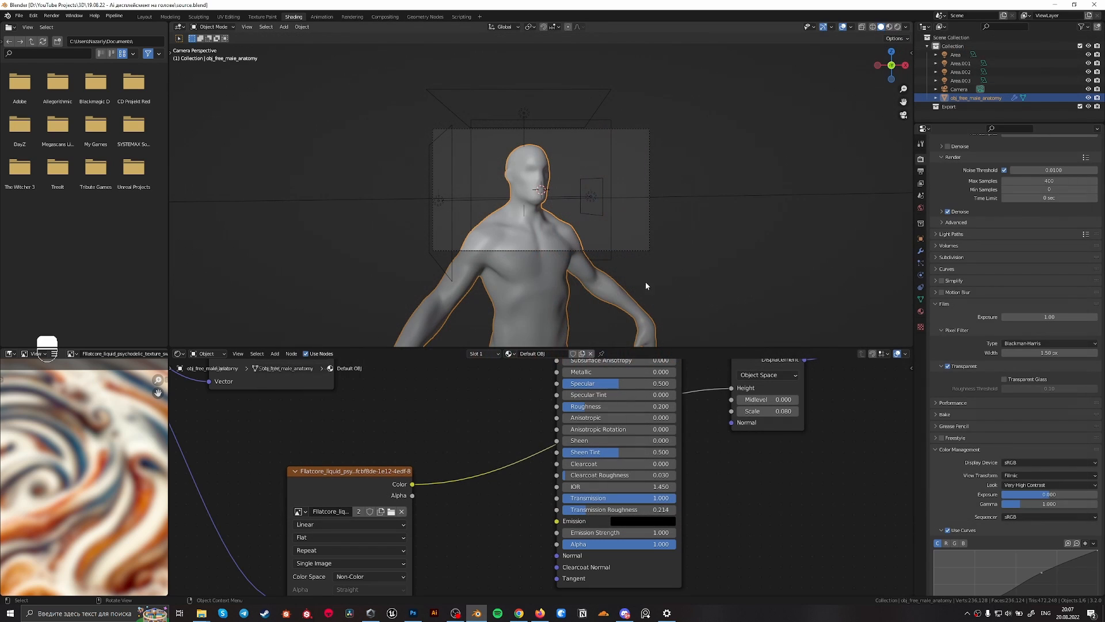
Close the render result and return the viewport to rendered shading
key("Escape")
key("z")
left_click(590, 161)
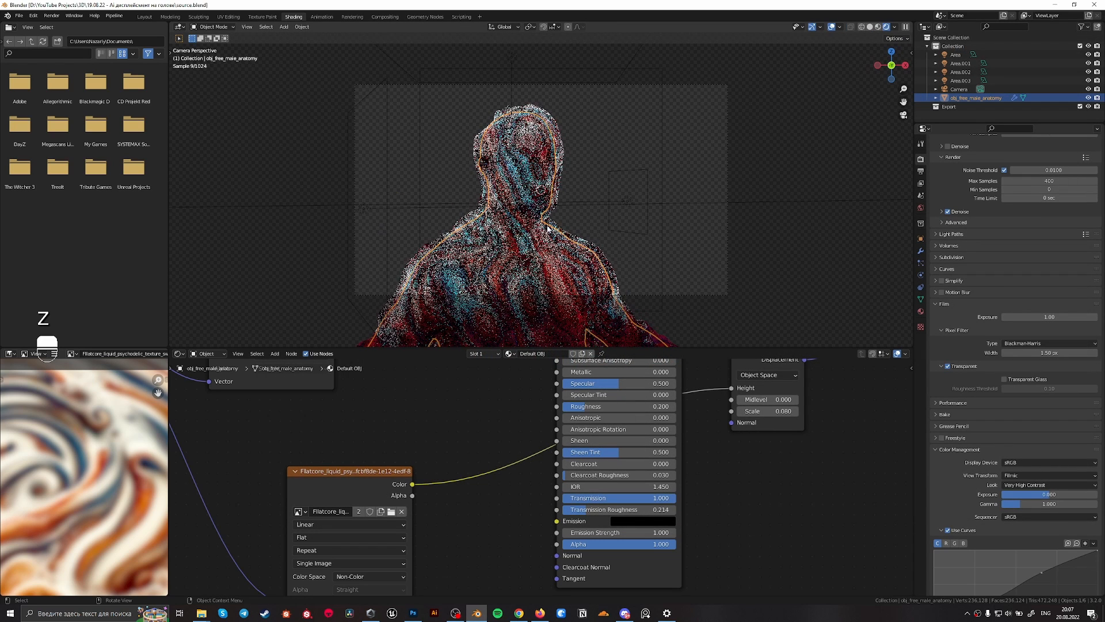
Try a Y rotation of 39.4° in the figure material's Mapping node, and undo it
middle_click_drag(454, 450, 791, 427)
middle_click_drag(559, 393, 744, 453)
scroll(501, 458, "up", 3)
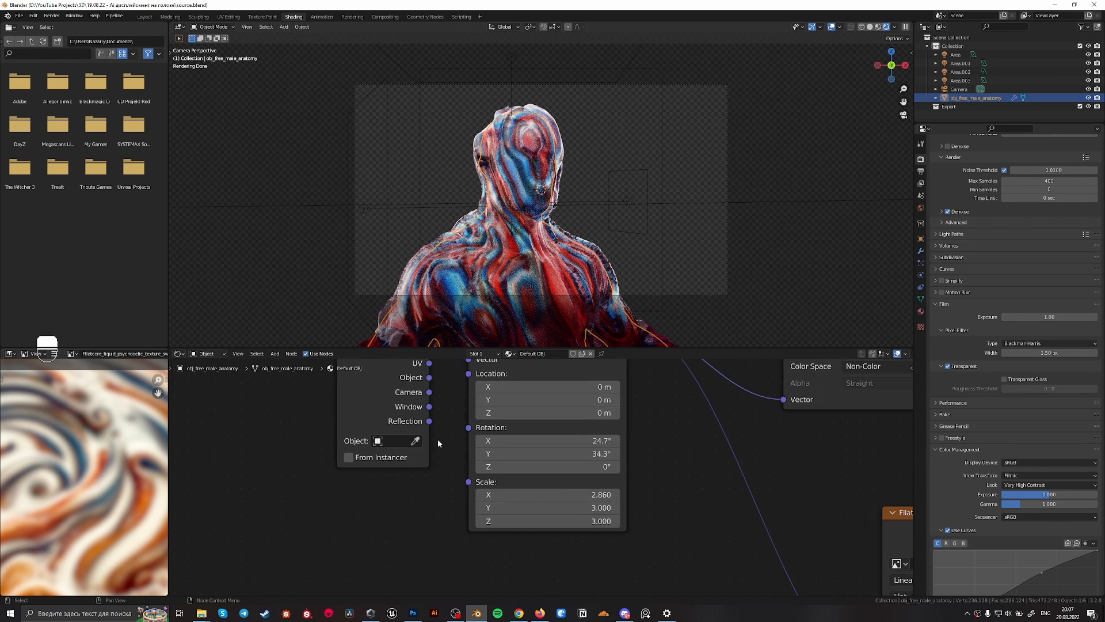
middle_click_drag(437, 439, 444, 467)
left_click_drag(585, 474, 622, 483, "shift")
key("ctrl+z")
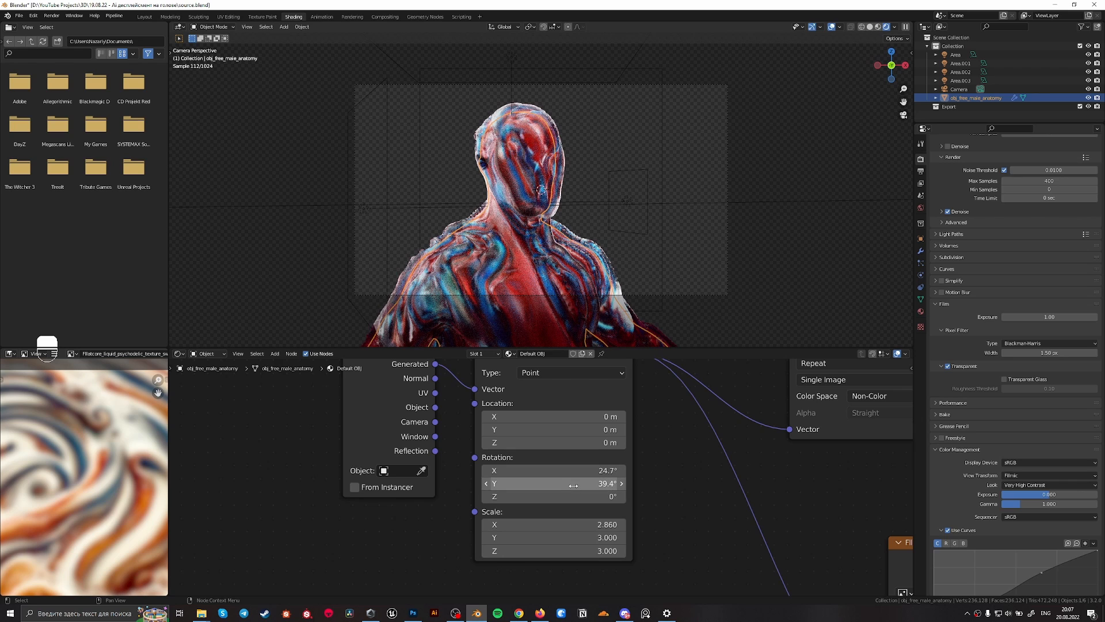
key("ctrl+z")
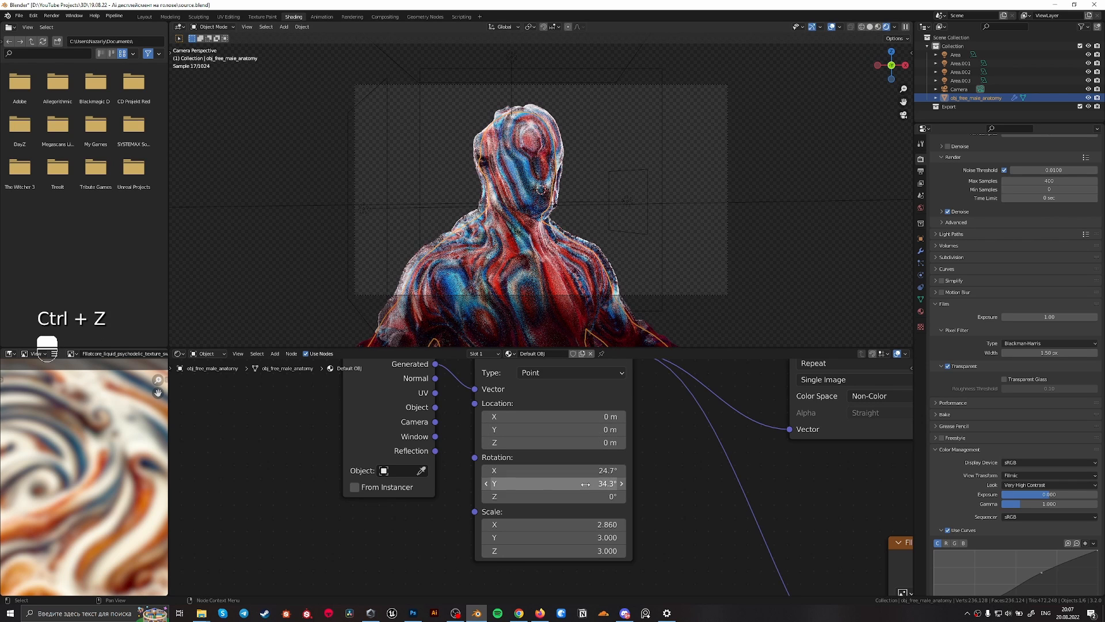
Increase the Mapping node's Z rotation to reshape the swirls on the figure, and leave all objects deselected
left_click_drag(553, 497, 587, 492)
left_click(612, 174)
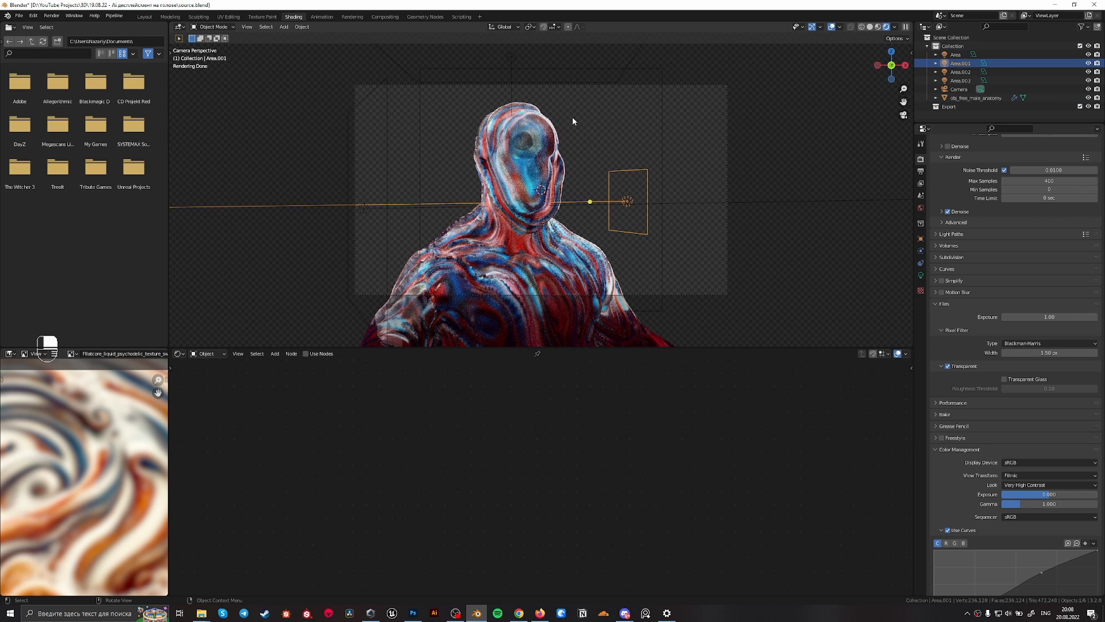
left_click(584, 129)
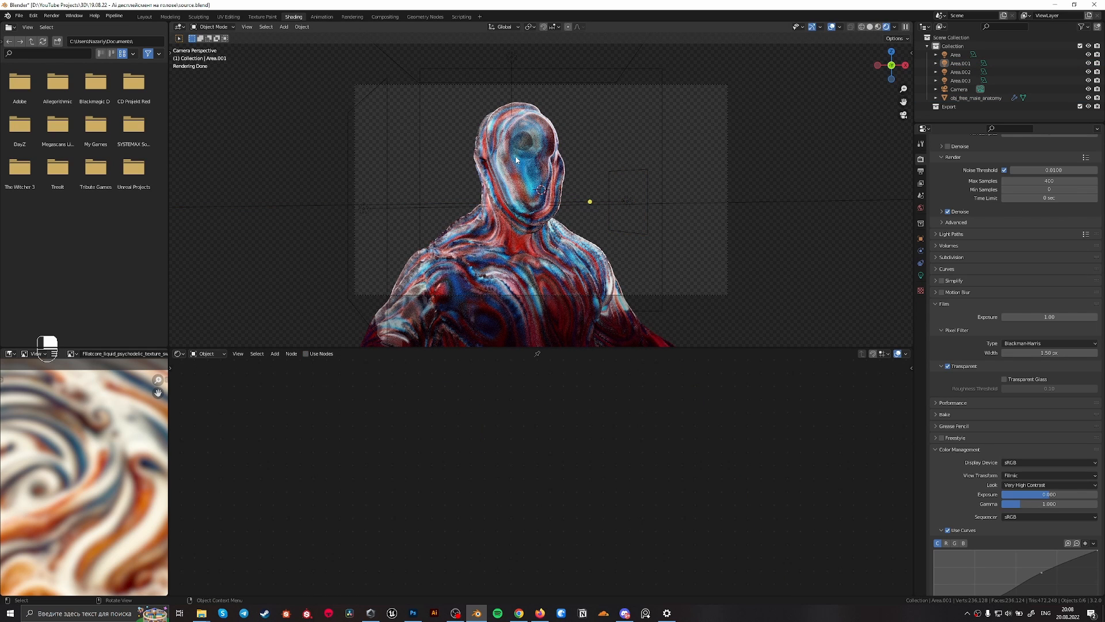
Move the black stop of the figure material's ColorRamp to position 0.323, between the orange and blue stops
left_click(563, 251)
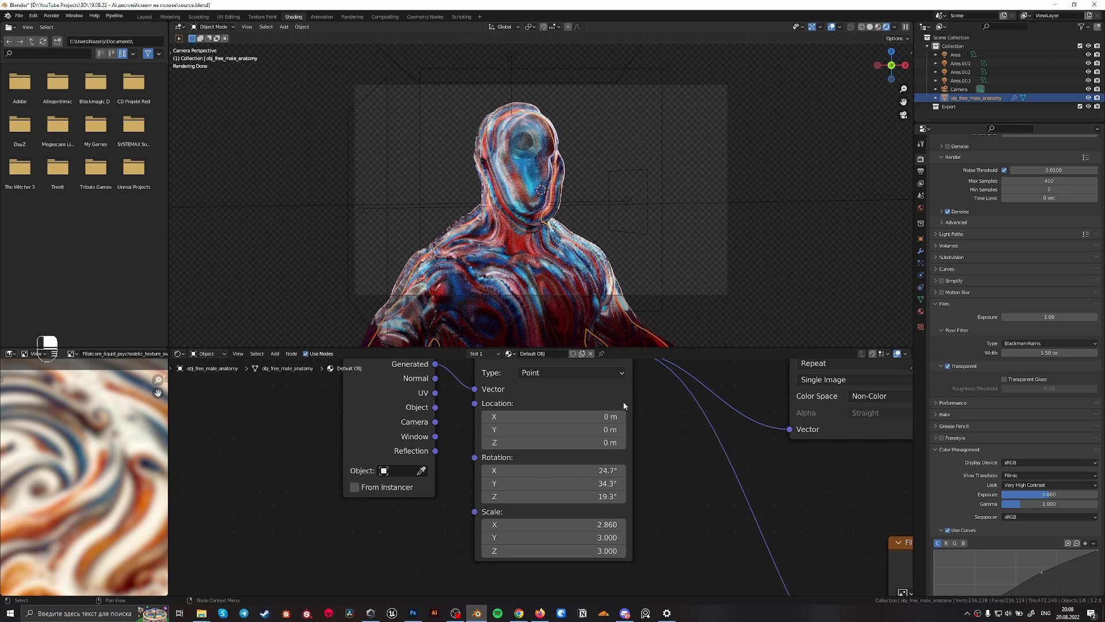
middle_click_drag(639, 407, 439, 420)
middle_click_drag(889, 407, 625, 496)
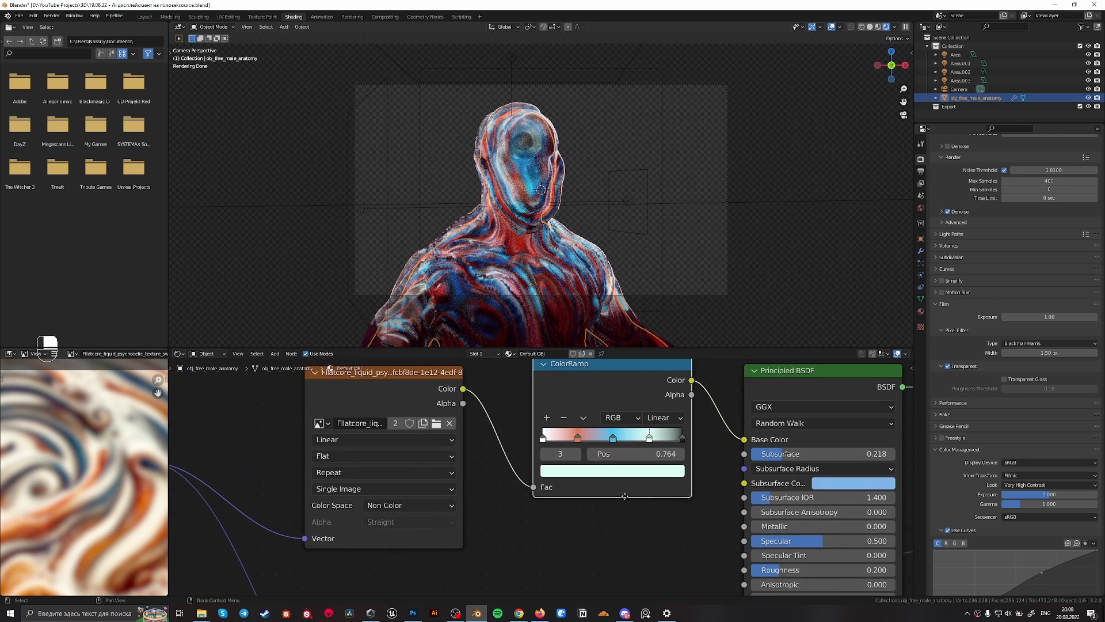
middle_click_drag(414, 454, 734, 421)
middle_click_drag(307, 582, 502, 515)
middle_click_drag(608, 426, 370, 495)
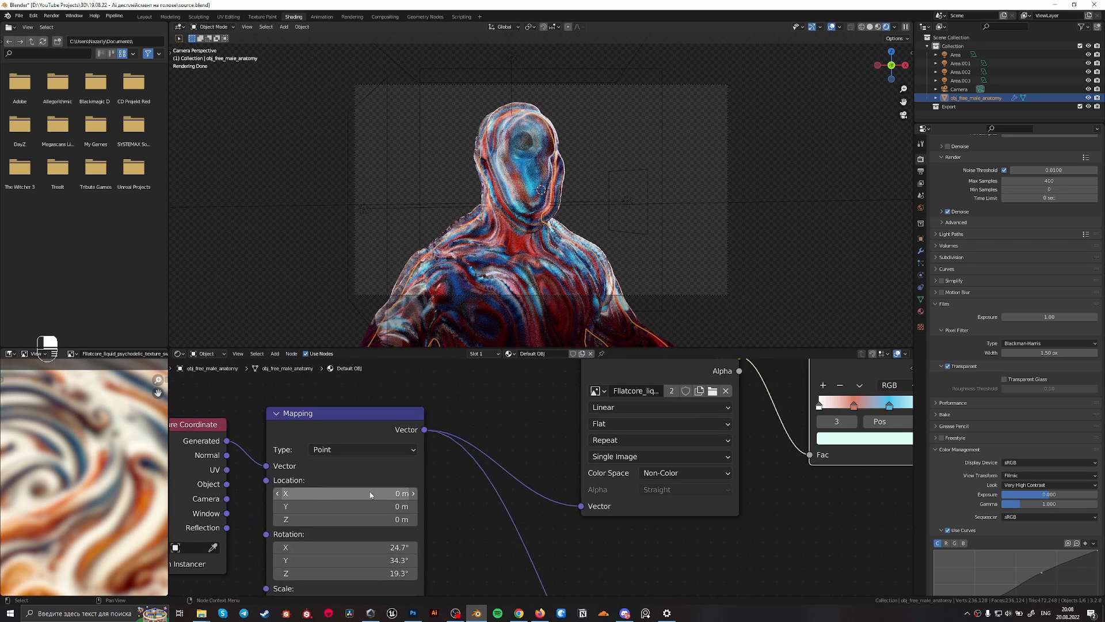
middle_click_drag(816, 409, 596, 454)
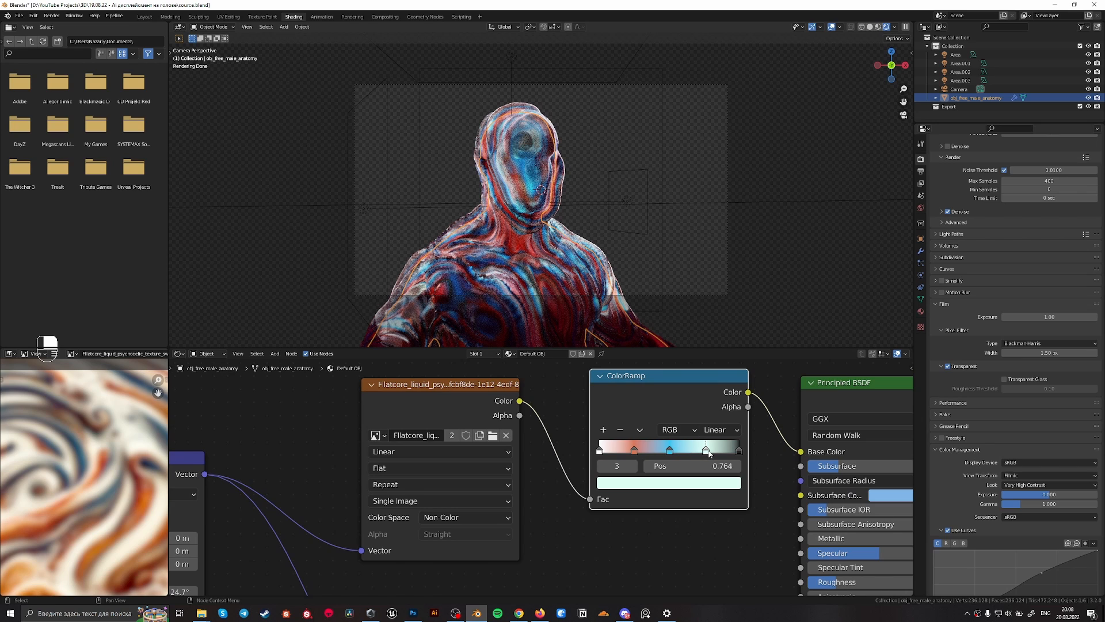
left_click(739, 450)
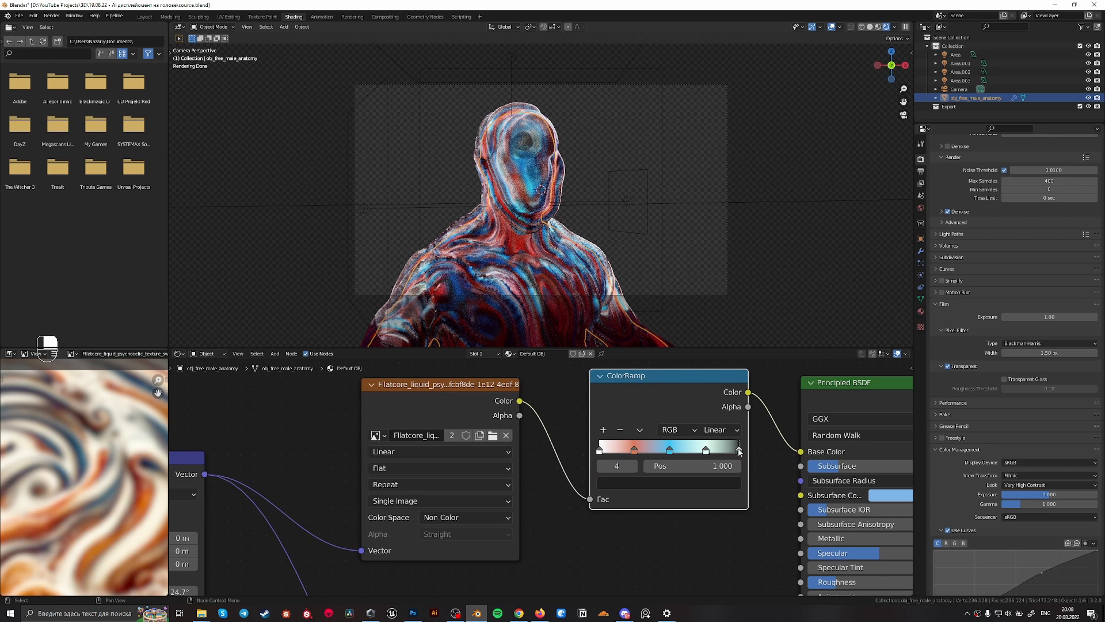
left_click_drag(739, 450, 643, 449)
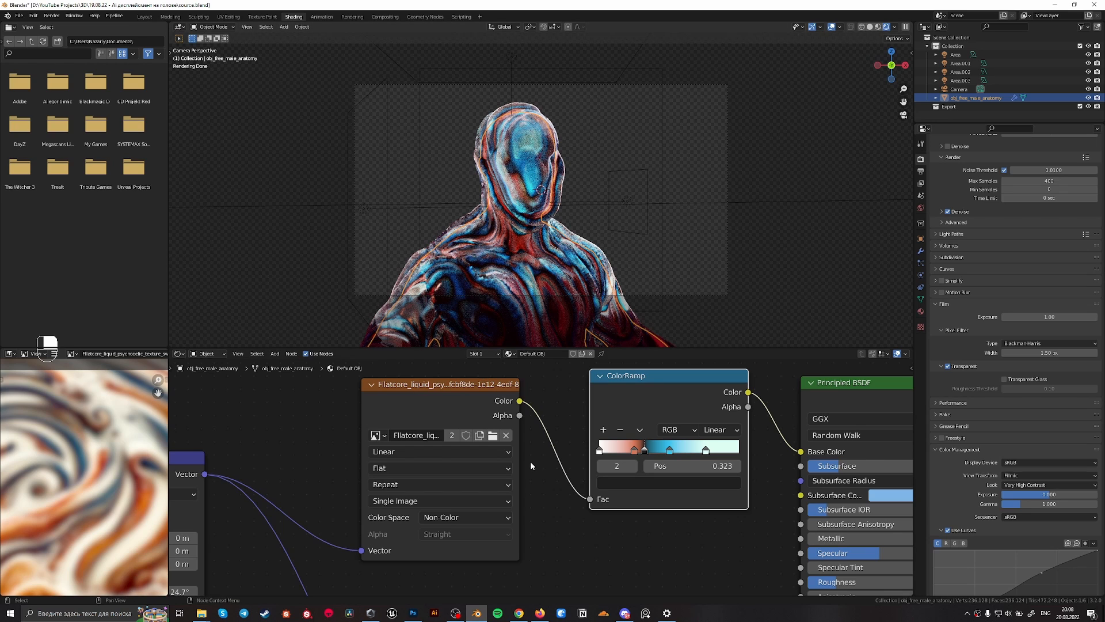
Set the Mapping node's X, Y and Z scale to 2, and leave the figure selected
middle_click_drag(530, 461, 898, 369)
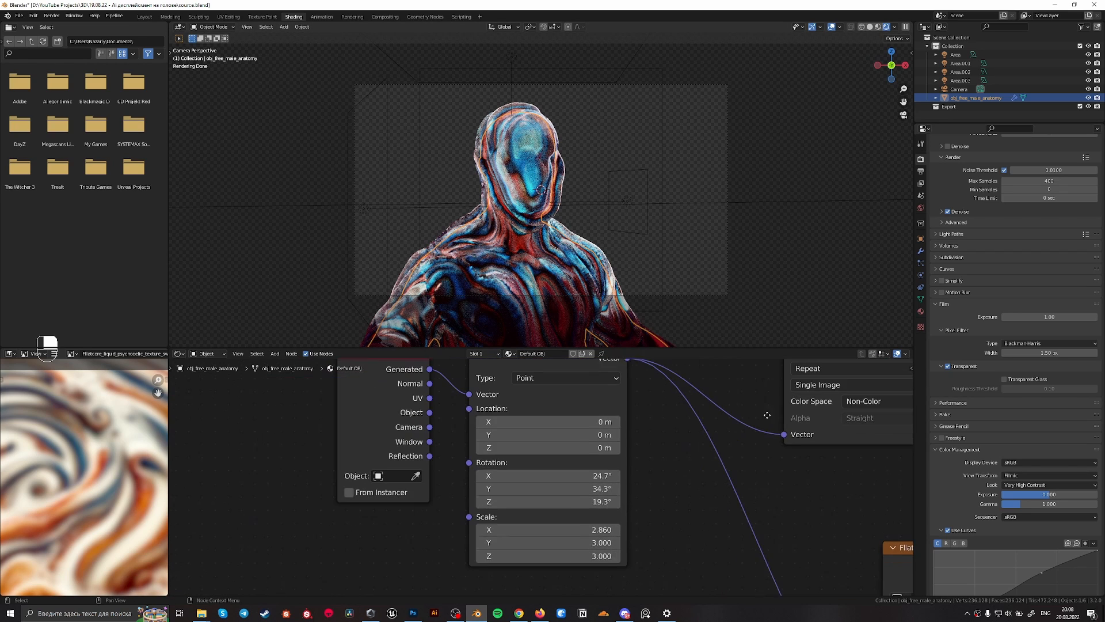
left_click(593, 522)
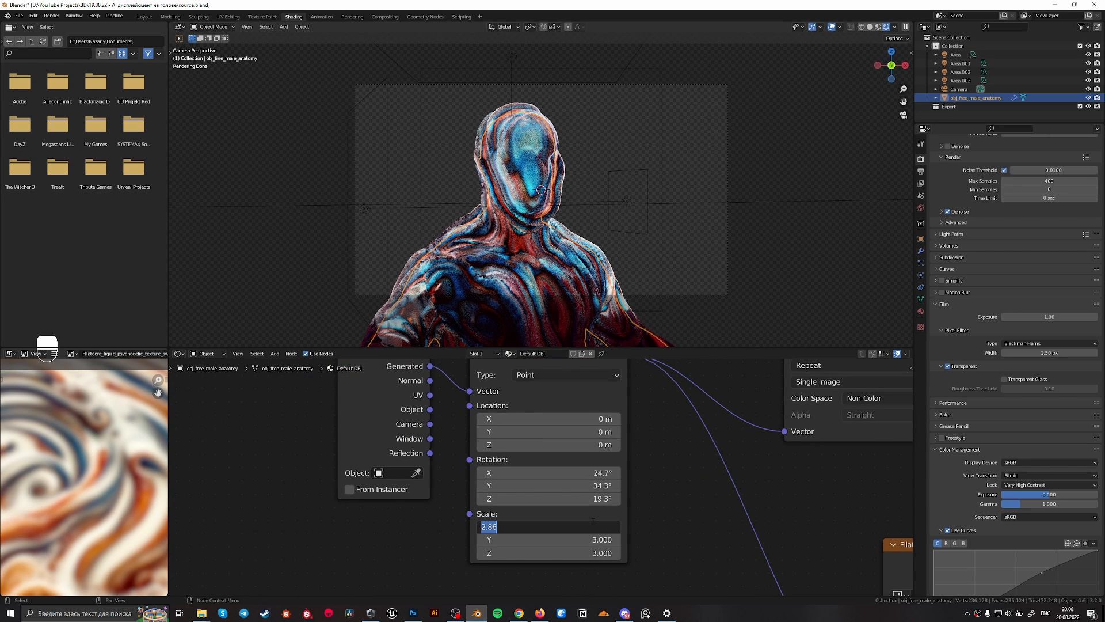
type("2")
key("Tab")
type("2")
key("Tab")
type("2")
key("Return")
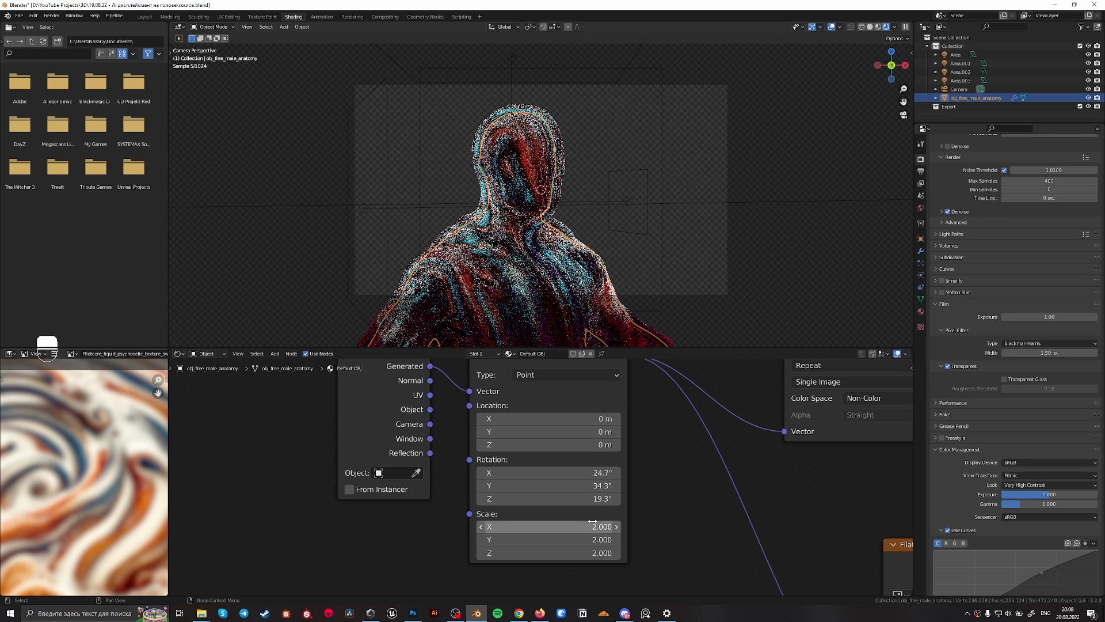
left_click(632, 248)
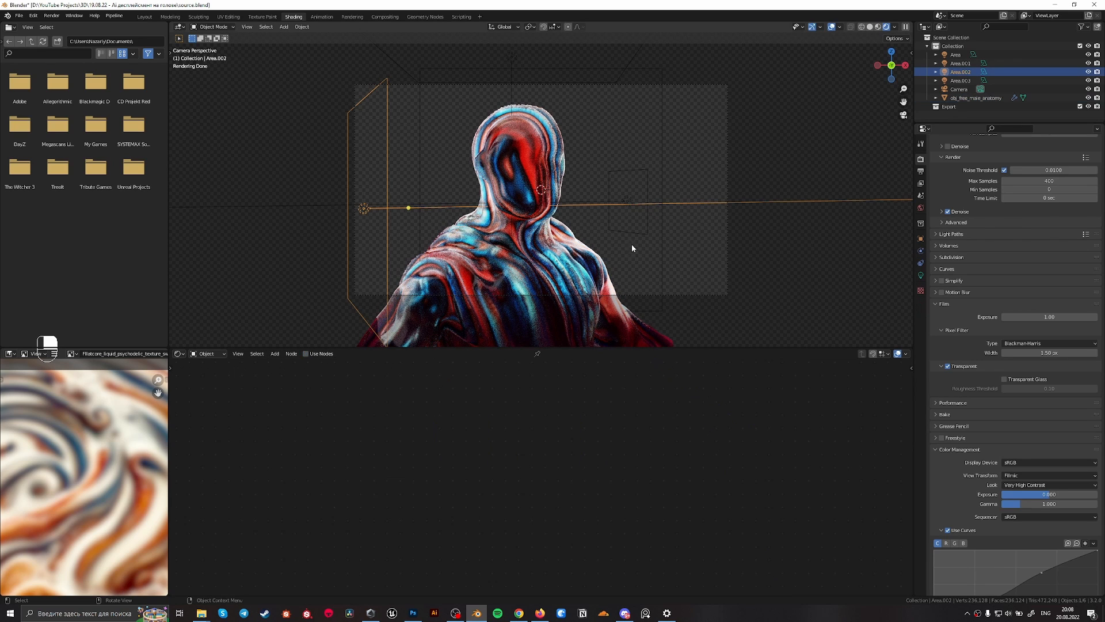
left_click(576, 282)
Try different rotation values in the figure material's Mapping node, and undo the unwanted changes
mouse_move(599, 500)
left_mouse_down()
mouse_move(615, 499)
mouse_move(582, 500)
left_mouse_up()
key("ctrl+z")
key("ctrl+z")
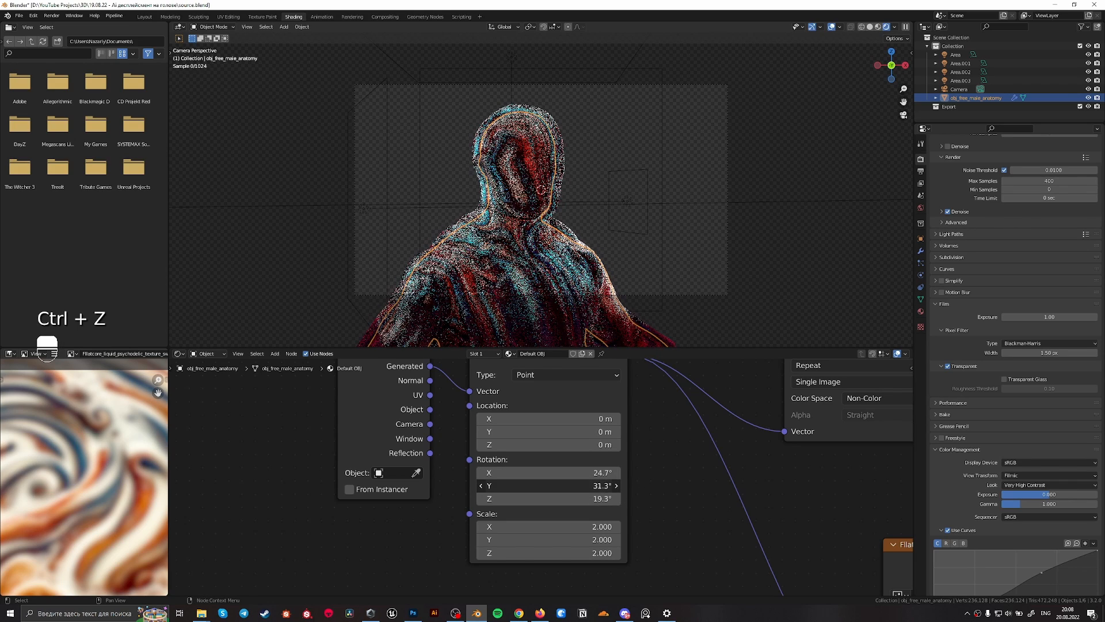
key("ctrl+z")
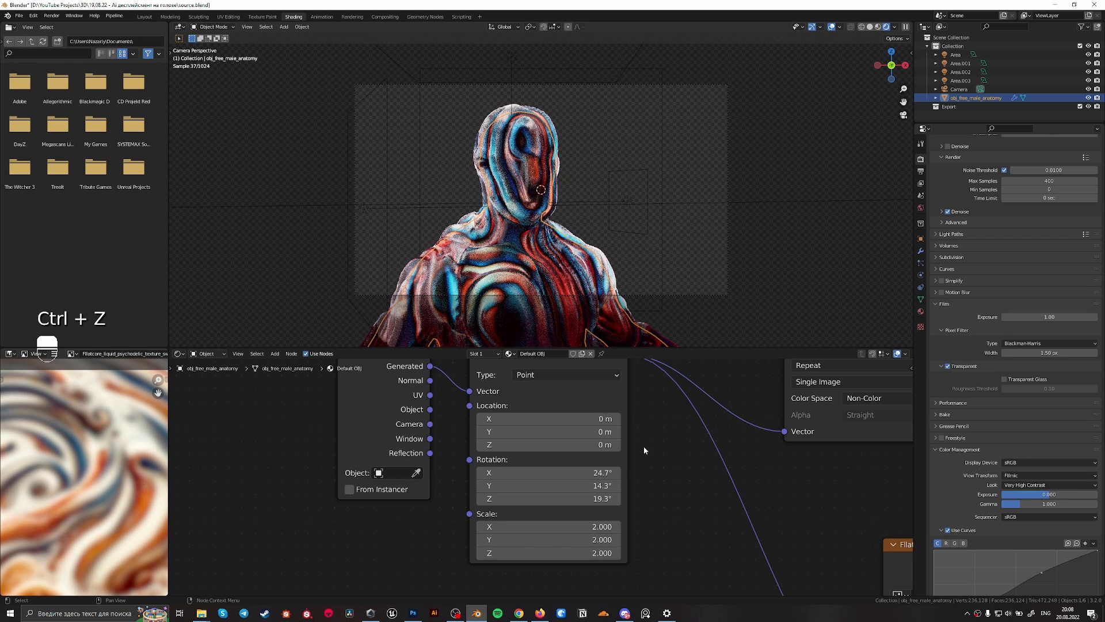
mouse_move(600, 472)
left_mouse_down()
mouse_move(574, 473)
mouse_move(611, 454)
left_mouse_up()
key("ctrl+z")
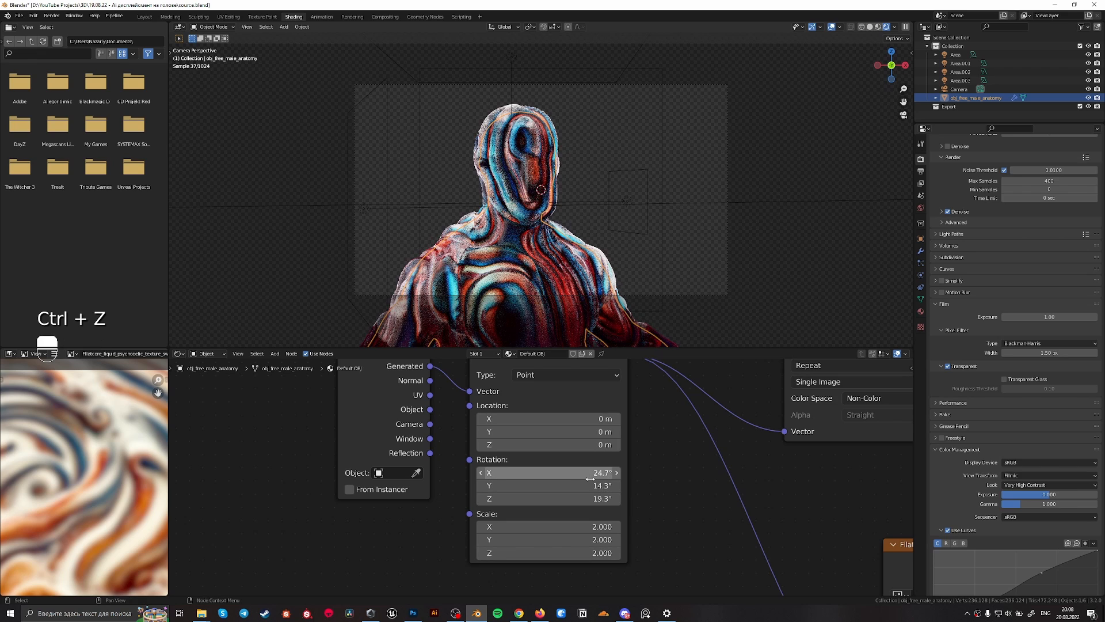
Set the Mapping node's rotation to X 39.5°, Y 37.1° and Z 3.6°, and deselect everything
left_click_drag(549, 486, 593, 485)
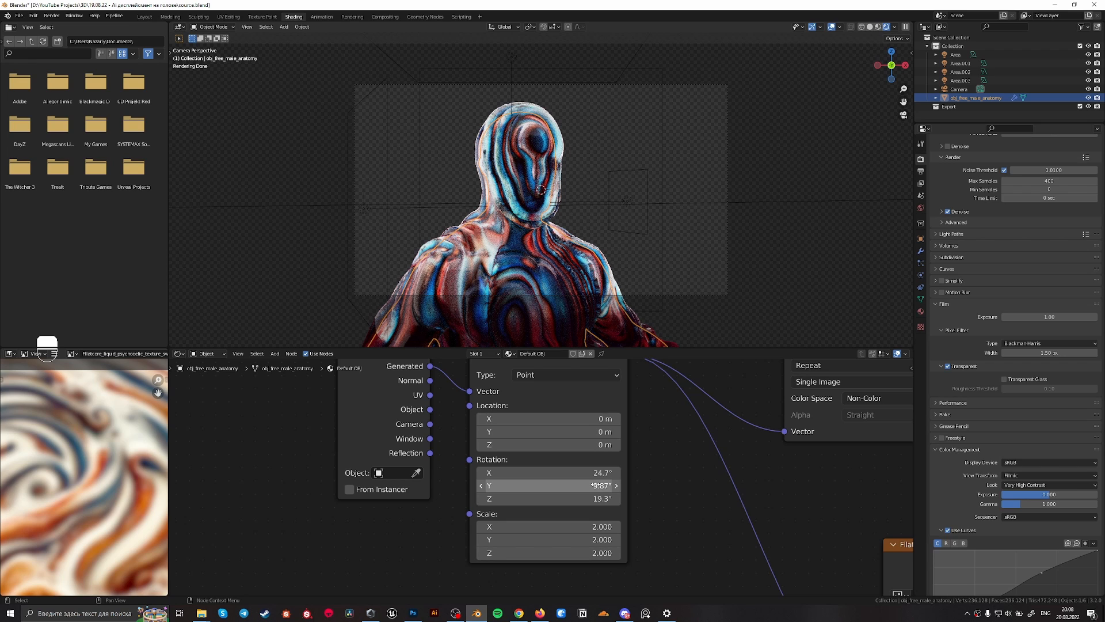
left_click_drag(596, 498, 676, 487)
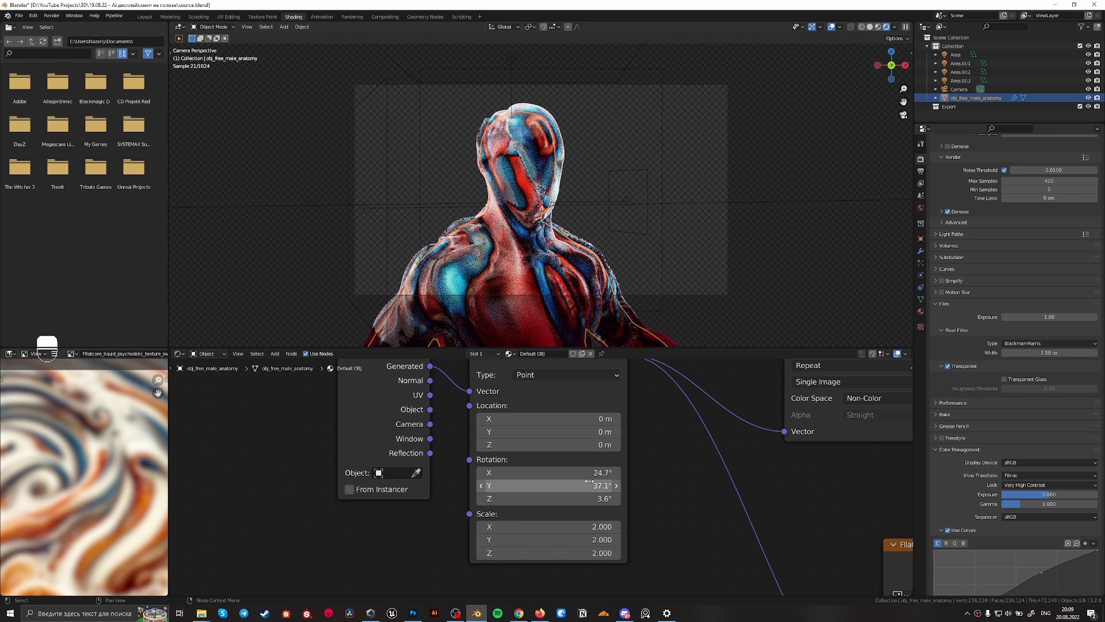
left_click_drag(561, 473, 578, 473)
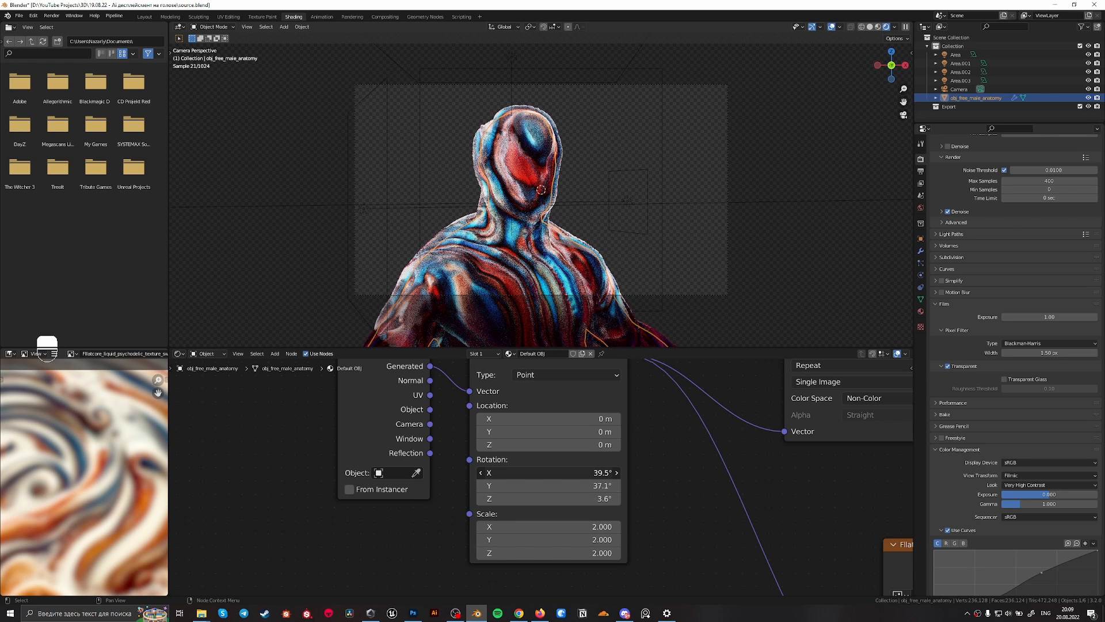
left_click(682, 214)
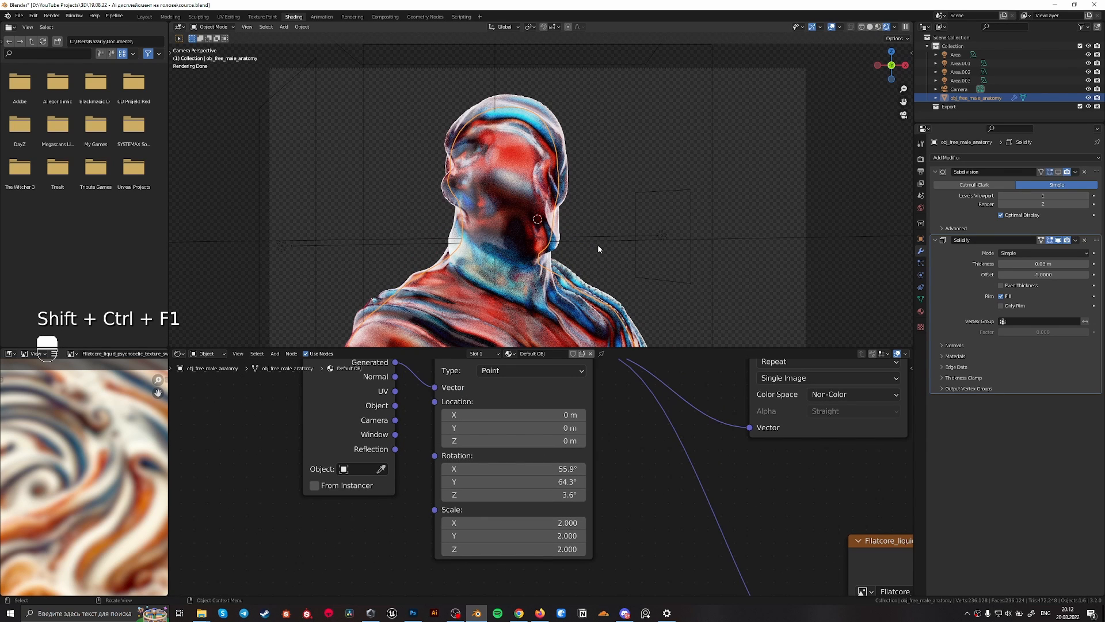
Examine the figure's head and face up close in the rendered viewport
scroll(602, 246, "down", 1)
scroll(595, 250, "up", 2)
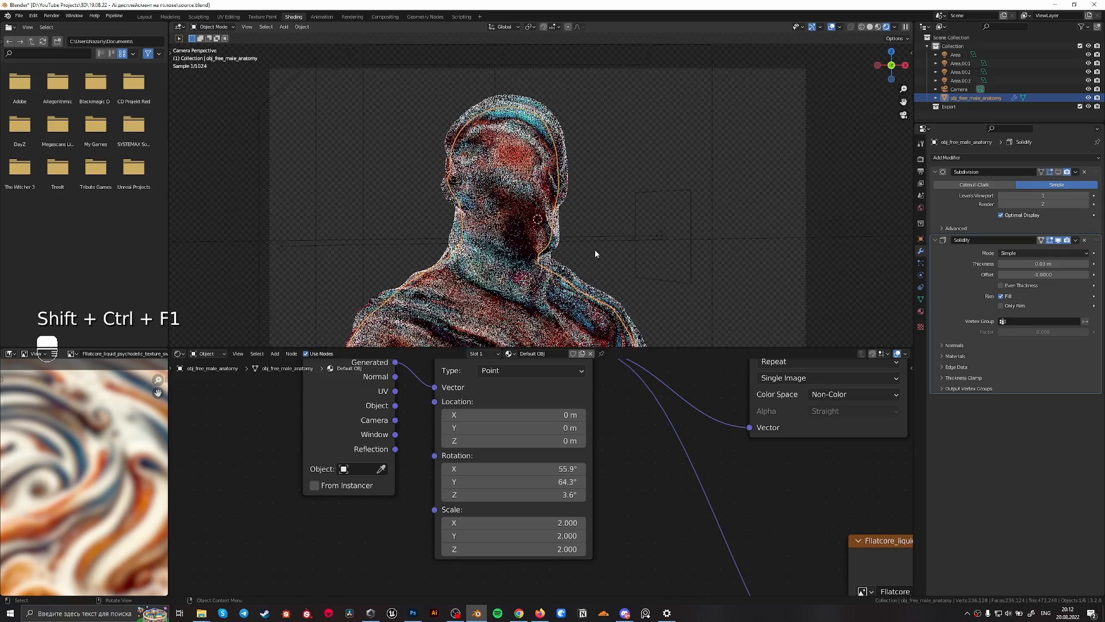
mouse_move(581, 228)
middle_mouse_down("shift")
mouse_move(603, 159)
mouse_move(581, 241)
middle_mouse_up("shift")
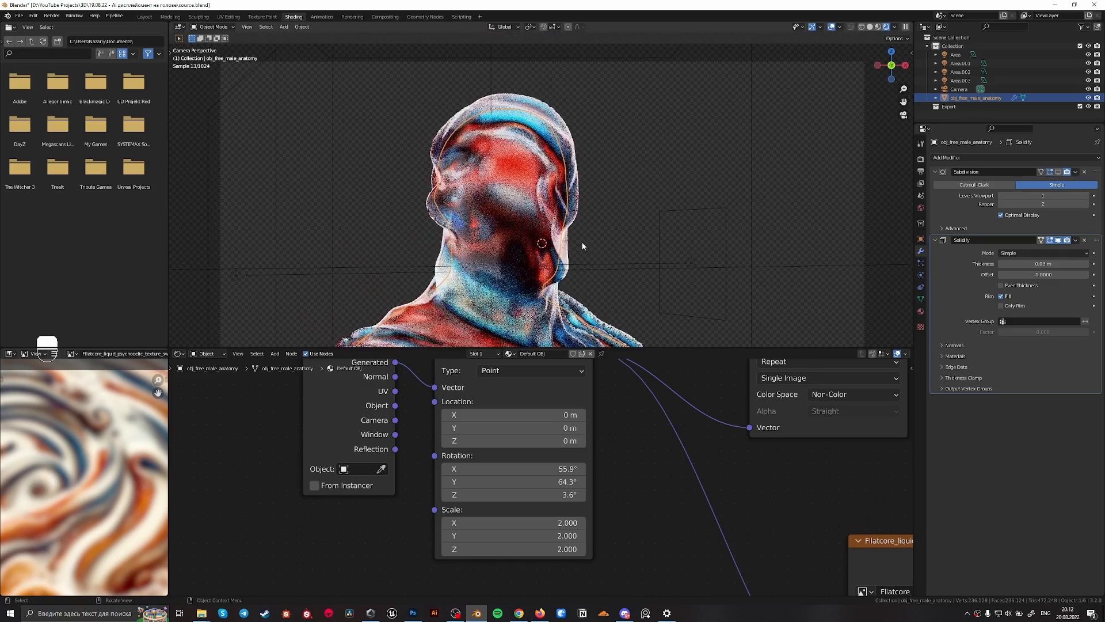
scroll(584, 241, "up", 5)
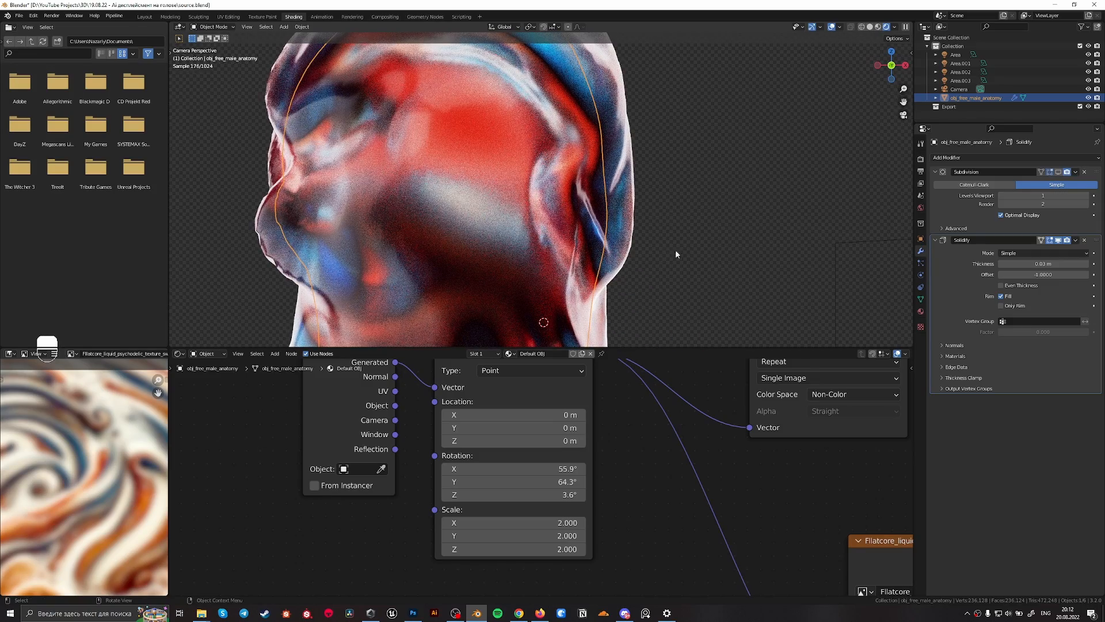
scroll(712, 225, "down", 2)
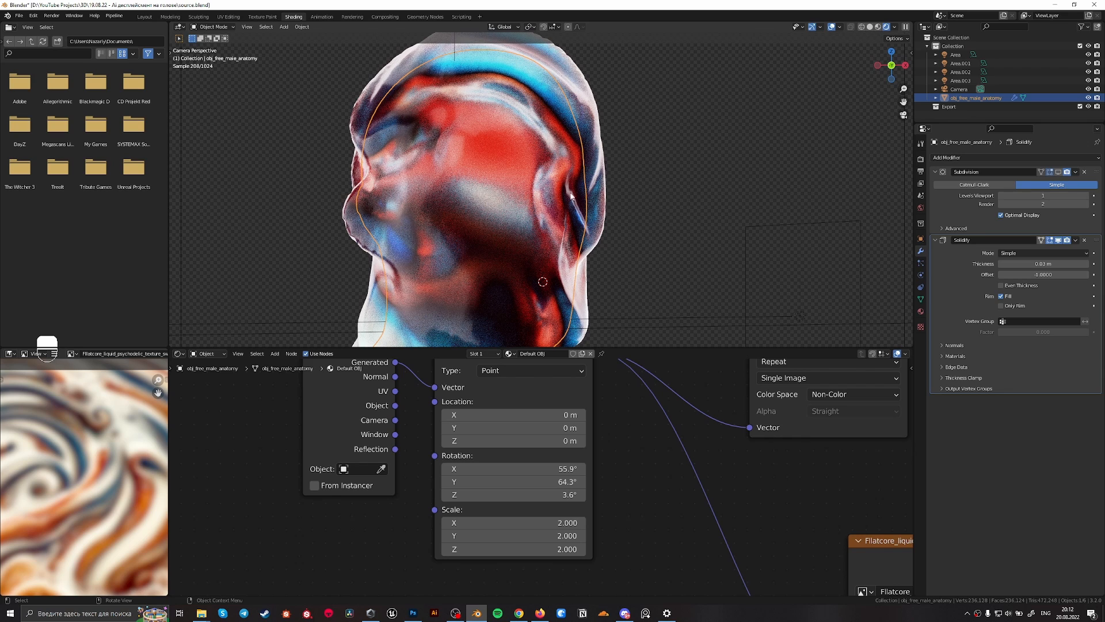
scroll(571, 194, "down", 2)
Switch the viewport to solid shading, render the image to inspect the head up close, and cancel the render
key("z")
left_click(691, 256)
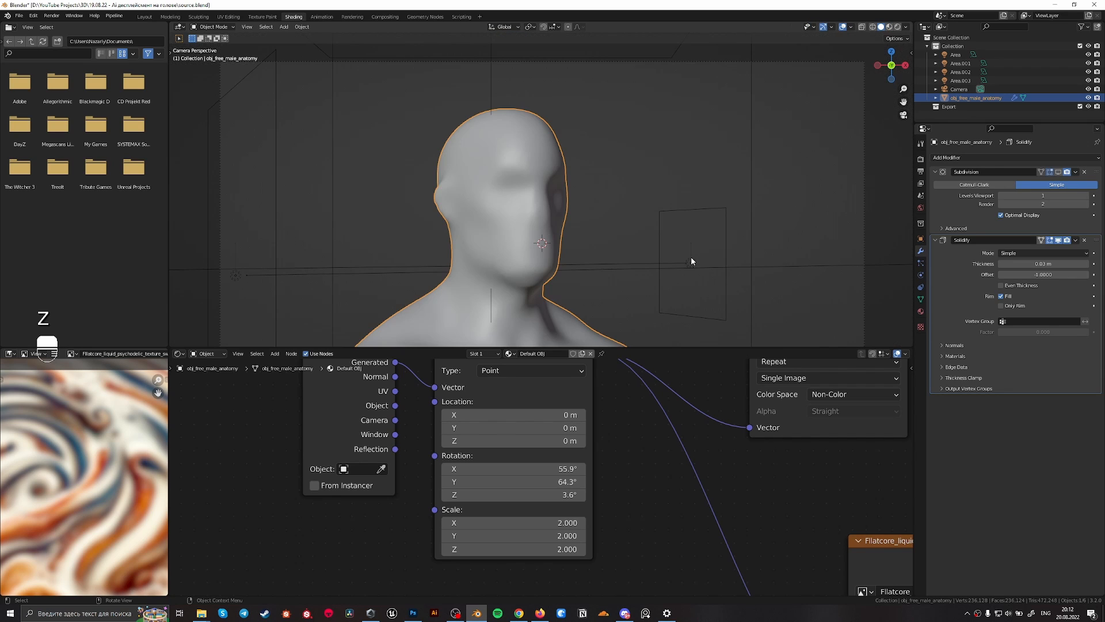
key("F12")
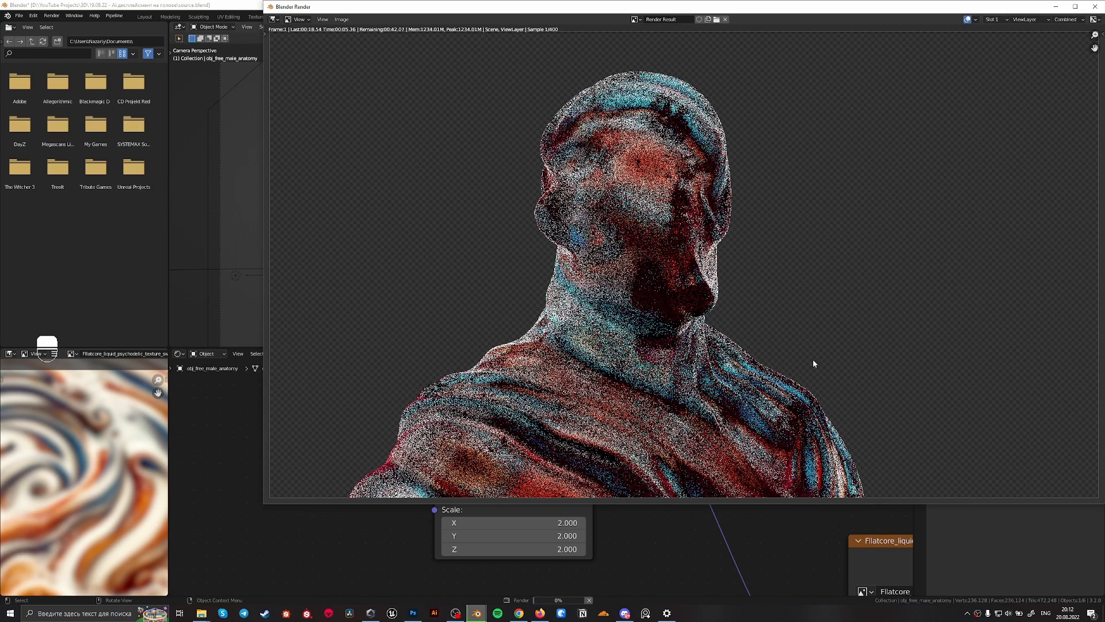
scroll(688, 168, "up", 2)
middle_click_drag(702, 175, 708, 262)
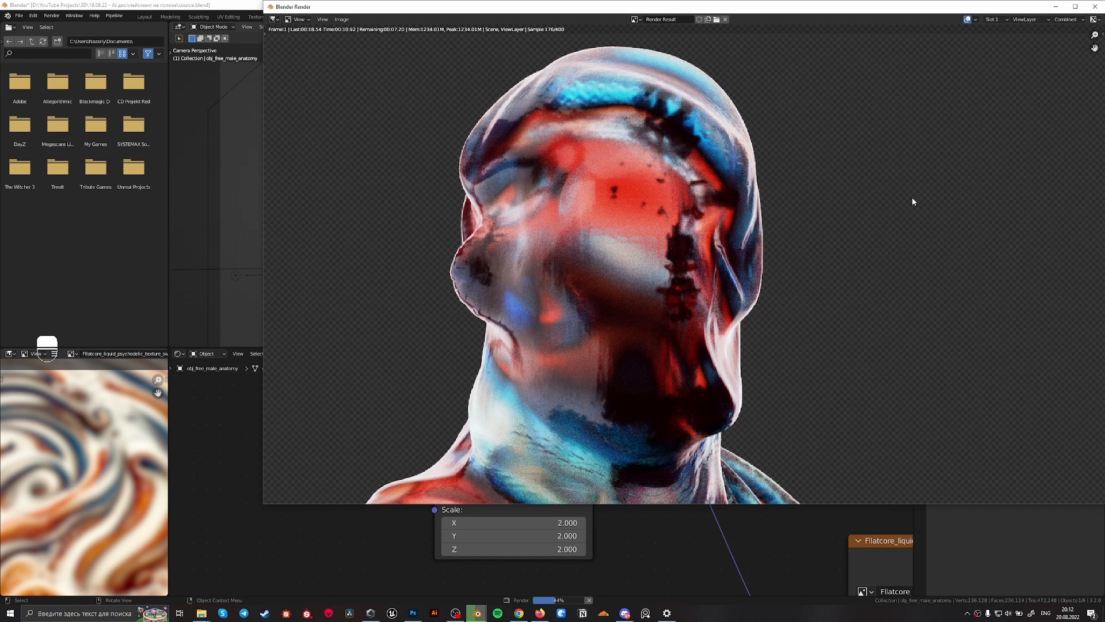
key("Escape")
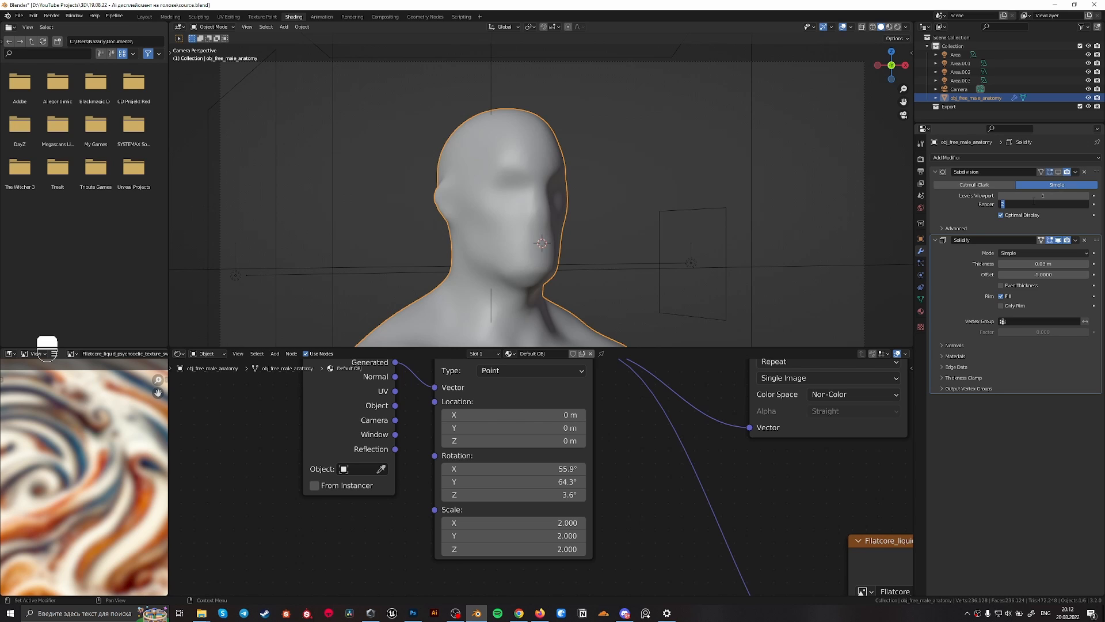
Set the Subdivision modifier's render level to 1, and preview the figure in rendered shading before returning to solid shading
type("1")
key("Return")
scroll(579, 236, "down", 3)
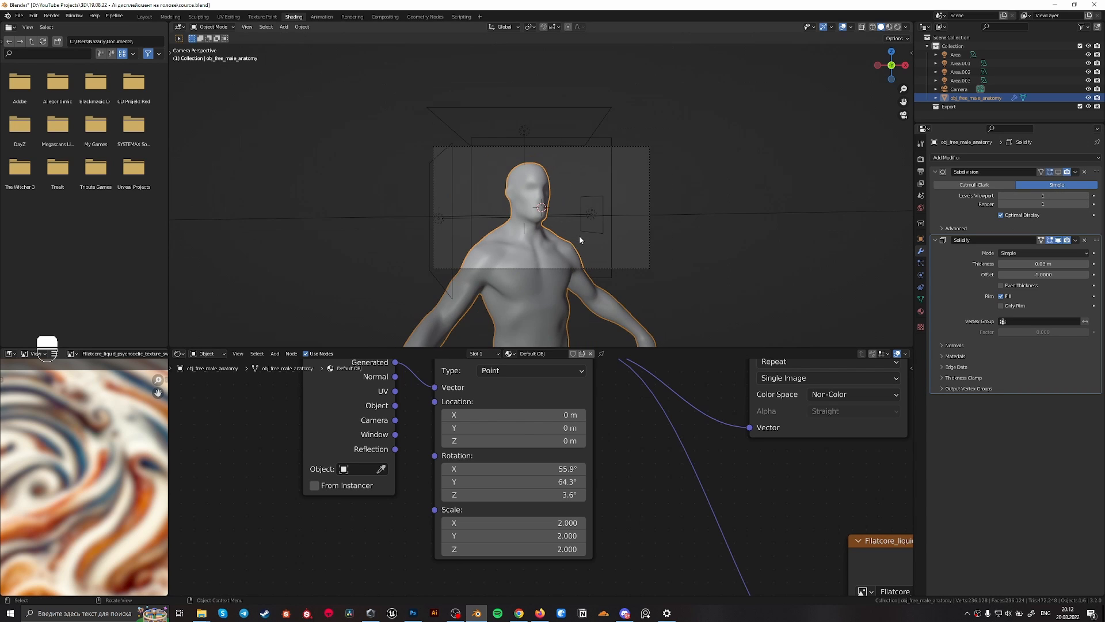
scroll(579, 236, "up", 2)
key("z")
left_click(567, 156)
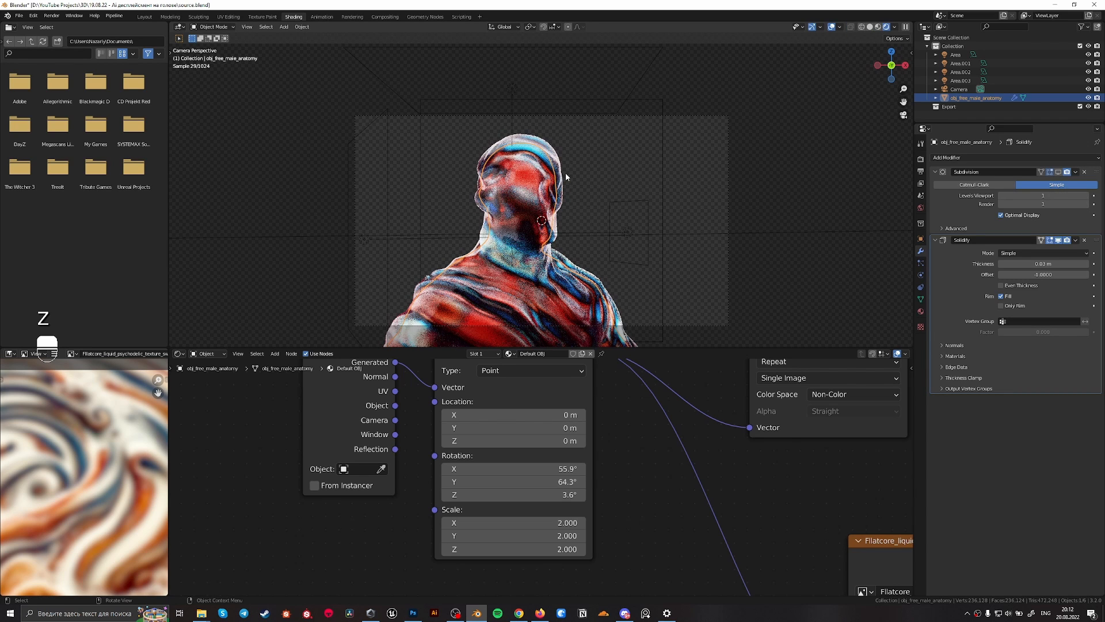
key("z")
left_click(719, 196)
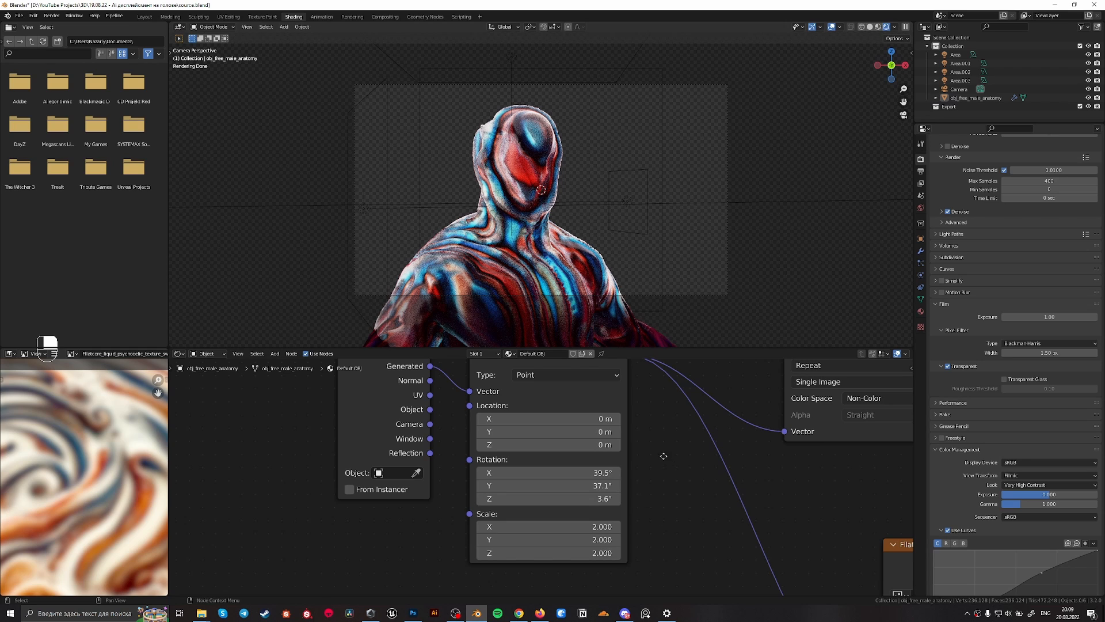
Examine the figure material's node tree, from the texture mapping through the ColorRamp to the shader and displacement
scroll(530, 450, "down", 6)
middle_click_drag(647, 478, 762, 449)
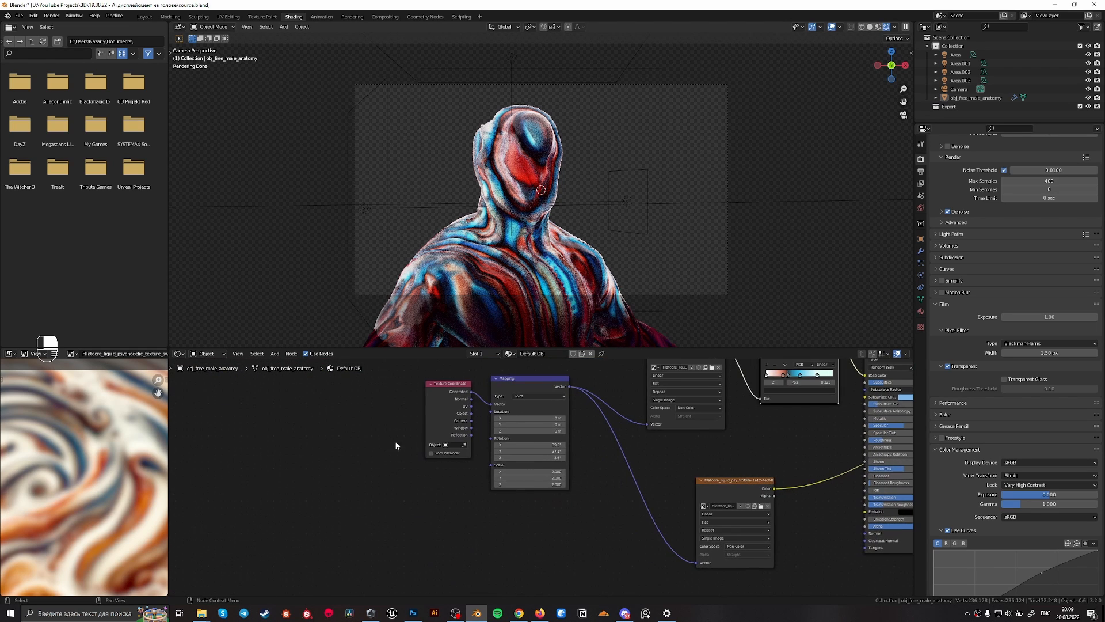
middle_click_drag(550, 520, 618, 500)
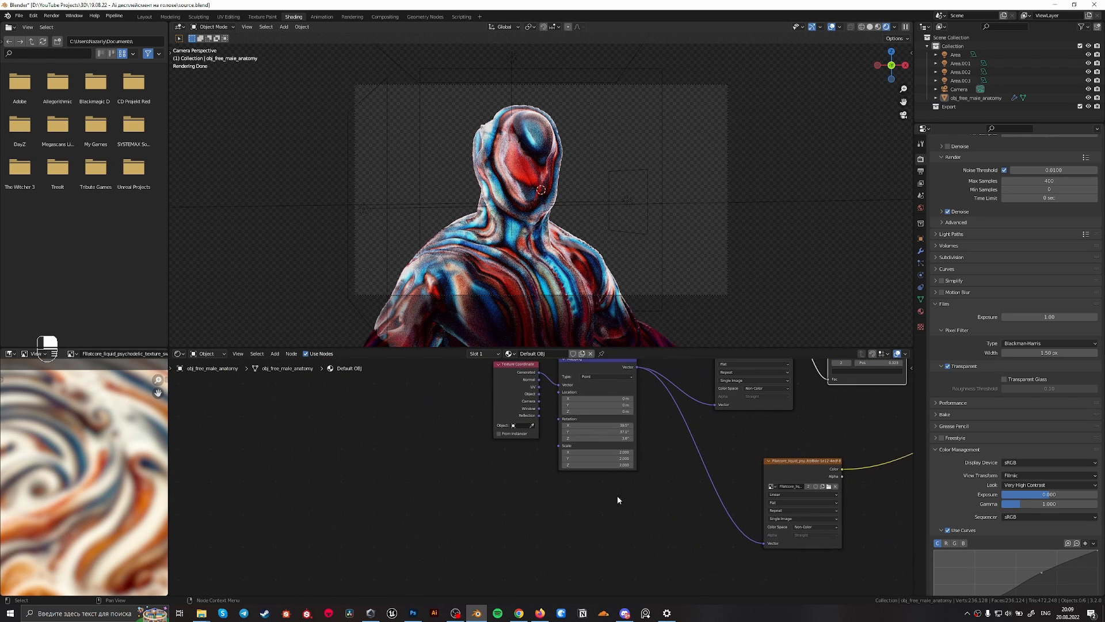
scroll(84, 483, "down", 4)
scroll(84, 482, "up", 4)
middle_click_drag(715, 489, 500, 496)
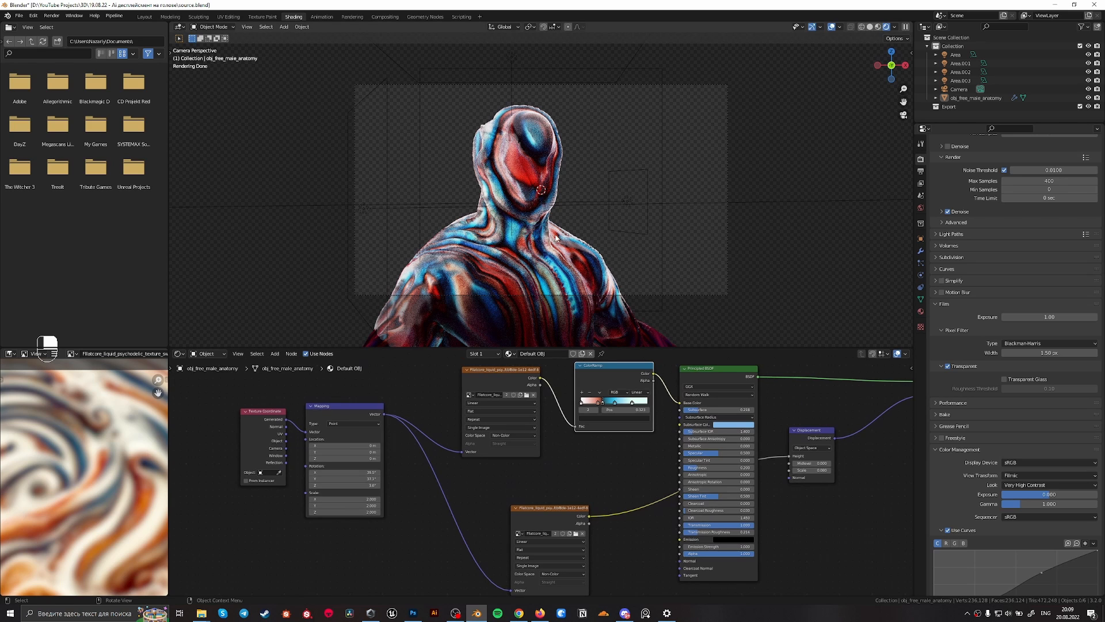
middle_click_drag(482, 440, 597, 447)
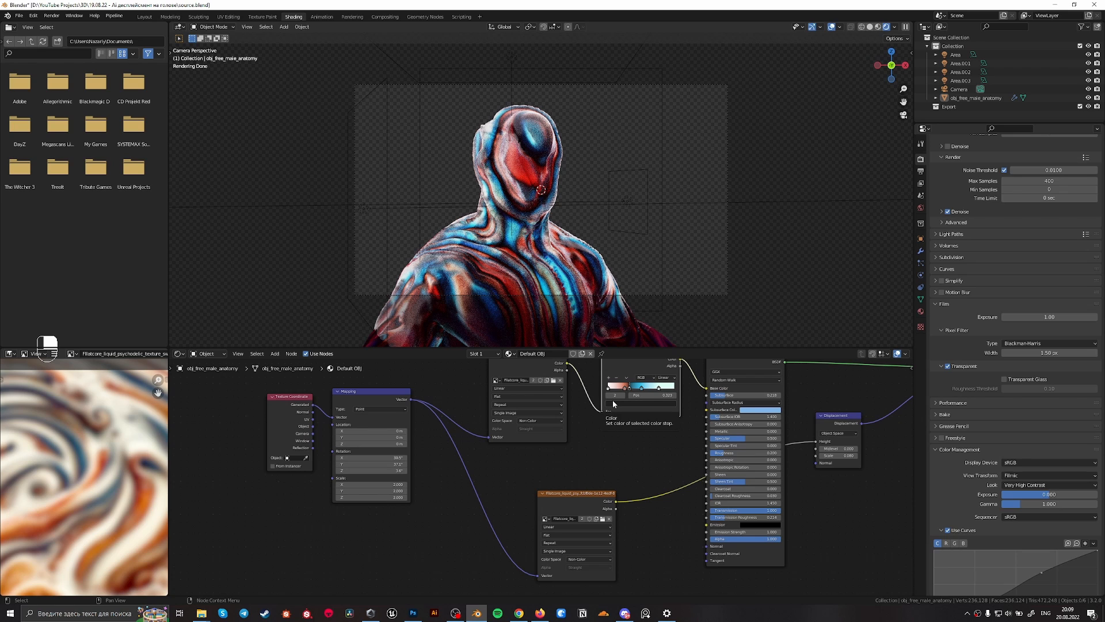
middle_click_drag(683, 421, 602, 488)
scroll(654, 486, "up", 2)
scroll(602, 486, "up", 4)
scroll(626, 452, "up", 2)
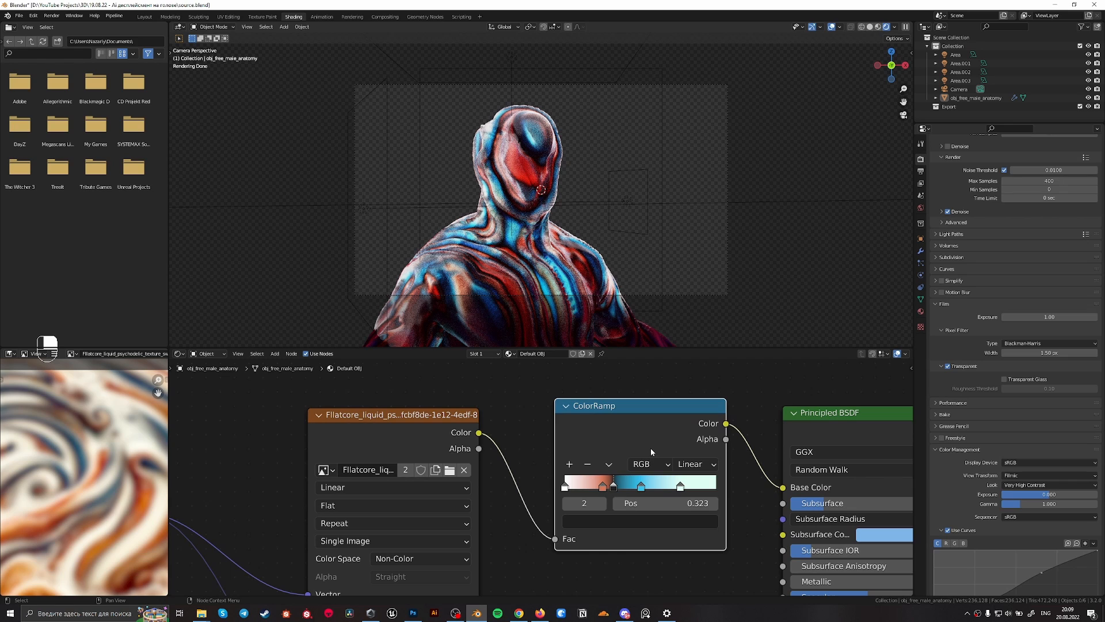
scroll(650, 447, "down", 3)
middle_click_drag(658, 439, 585, 444)
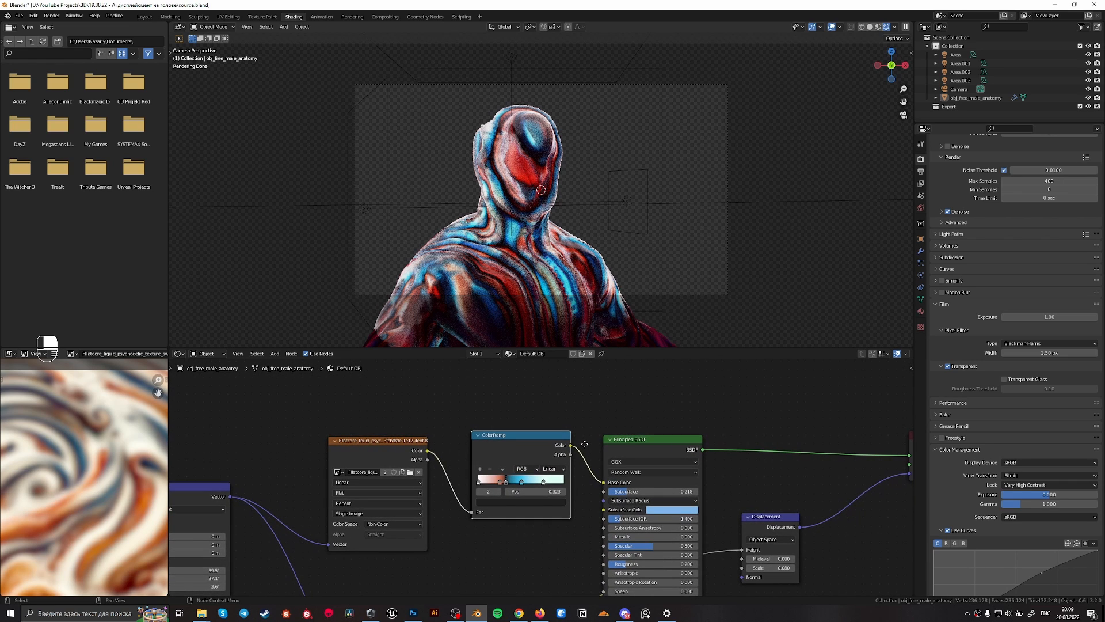